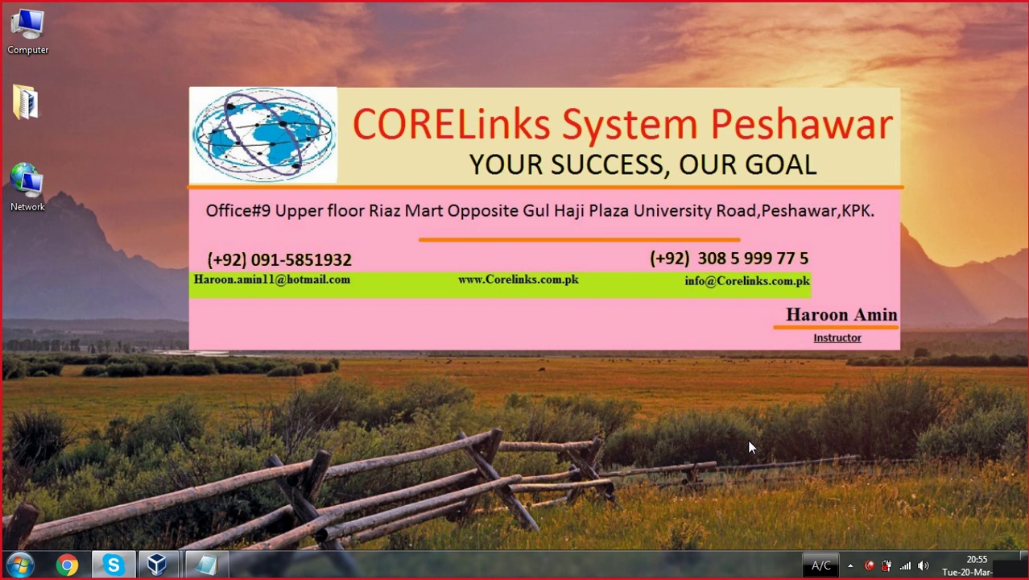
- Draw on a blank Notepad page a box labelled "Drive" with three linked boxes stepping down beneath it and a user name above
click(203, 567)
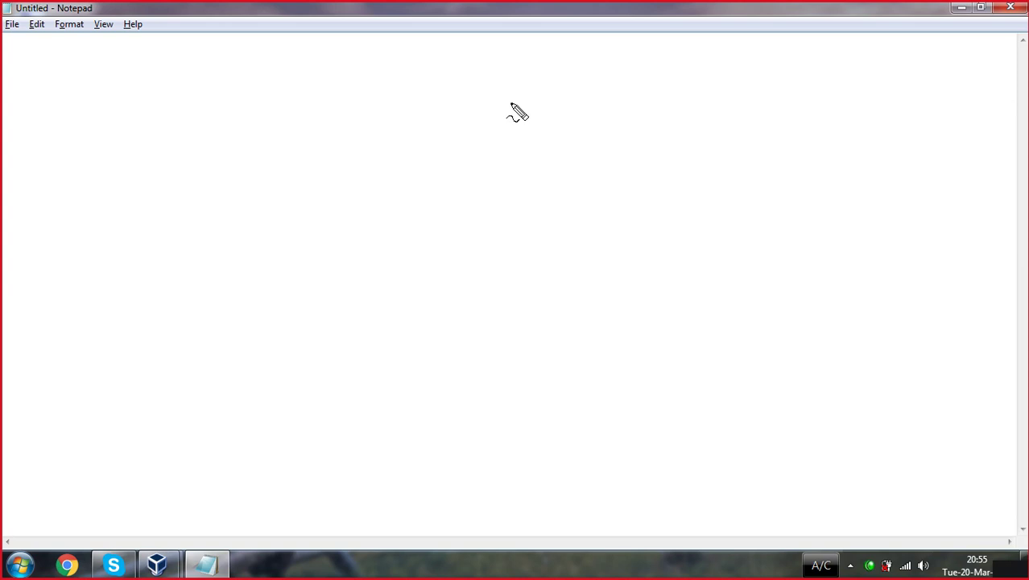
mouse_move(520, 102)
mouse_down()
mouse_move(457, 103)
mouse_move(458, 117)
mouse_move(526, 116)
mouse_move(531, 102)
mouse_move(563, 100)
mouse_move(584, 103)
mouse_move(572, 113)
mouse_move(616, 108)
mouse_move(682, 85)
mouse_move(686, 95)
mouse_up()
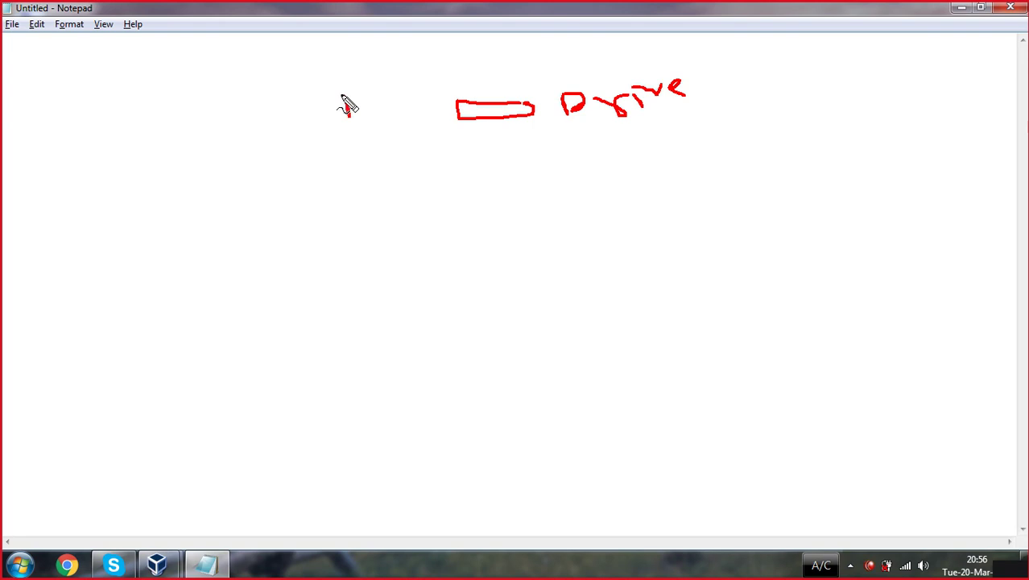
mouse_move(345, 100)
mouse_down()
mouse_move(391, 108)
mouse_move(419, 95)
mouse_up()
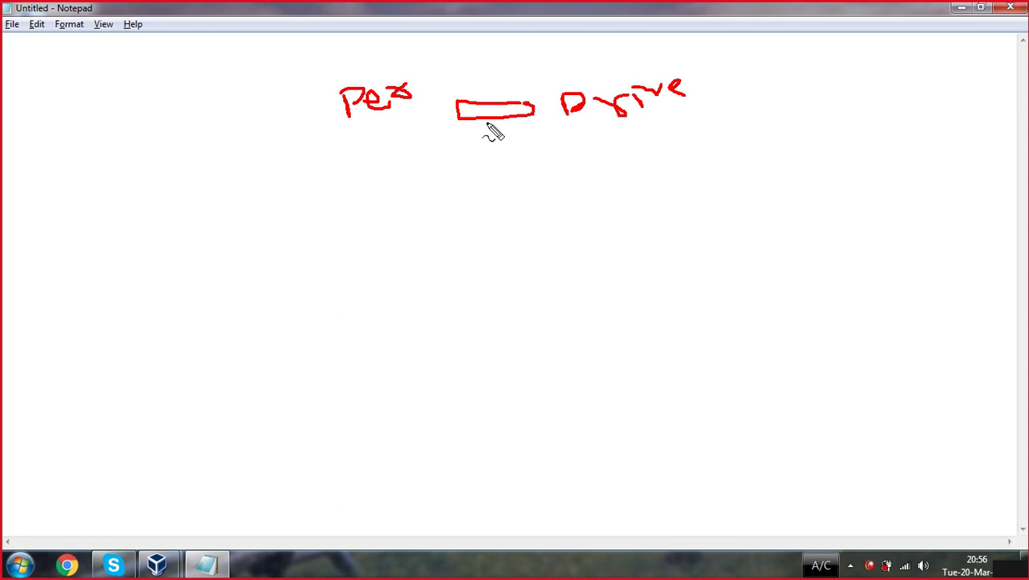
mouse_move(487, 123)
mouse_down()
mouse_move(509, 159)
mouse_move(568, 165)
mouse_move(517, 160)
mouse_move(551, 198)
mouse_move(604, 198)
mouse_move(548, 192)
mouse_move(579, 238)
mouse_move(584, 229)
mouse_move(575, 235)
mouse_move(618, 219)
mouse_move(588, 225)
mouse_up()
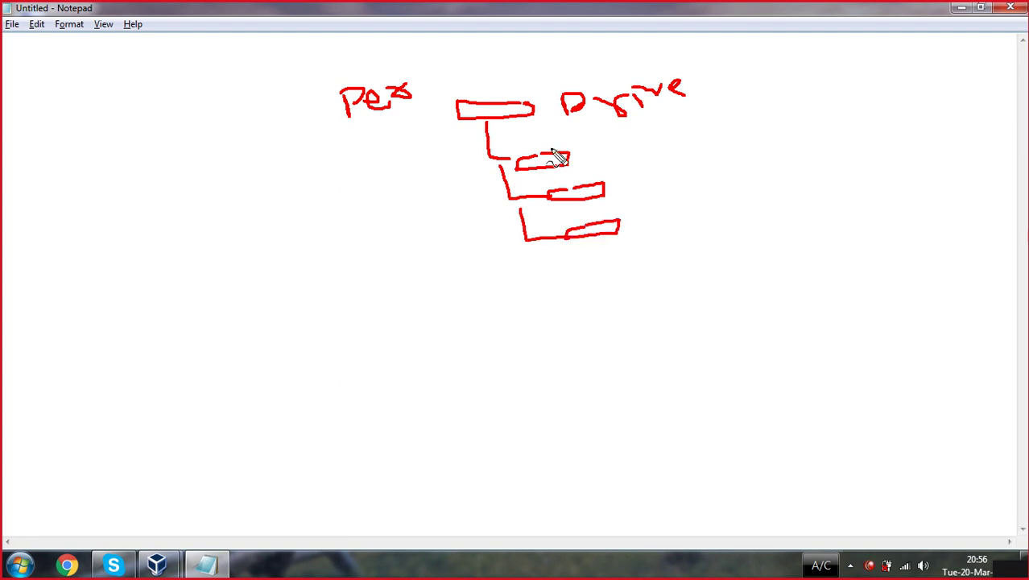
mouse_move(493, 74)
mouse_down()
mouse_move(493, 84)
mouse_move(510, 88)
mouse_move(507, 79)
mouse_move(531, 95)
mouse_move(524, 73)
mouse_move(525, 82)
mouse_up()
click(523, 61)
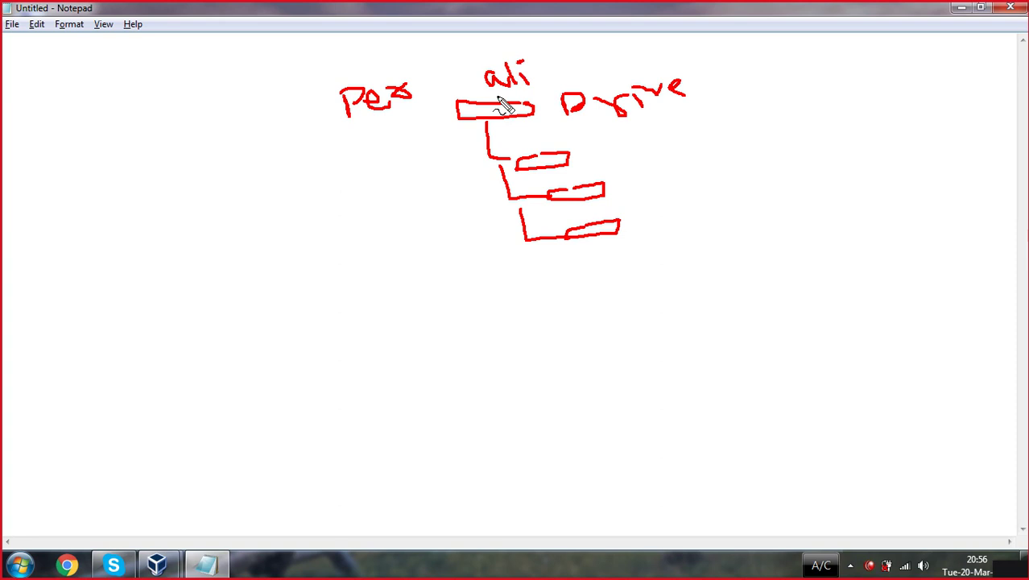
- Add arrows from the top box down the chain, a larger box beneath, the word "write" and curved arrows between the top and larger boxes
mouse_move(431, 103)
mouse_down()
mouse_move(494, 92)
mouse_move(458, 133)
mouse_move(480, 155)
mouse_move(513, 161)
mouse_move(494, 143)
mouse_move(506, 182)
mouse_move(531, 205)
mouse_move(528, 240)
mouse_move(544, 224)
mouse_move(555, 244)
mouse_up()
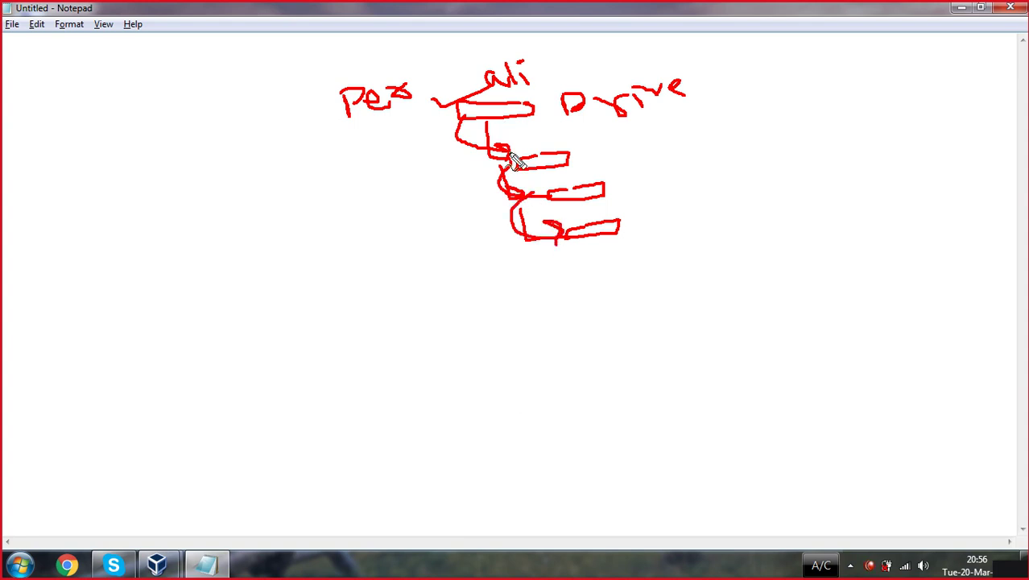
mouse_move(612, 264)
mouse_down()
mouse_move(551, 294)
mouse_move(622, 287)
mouse_move(650, 259)
mouse_move(615, 265)
mouse_up()
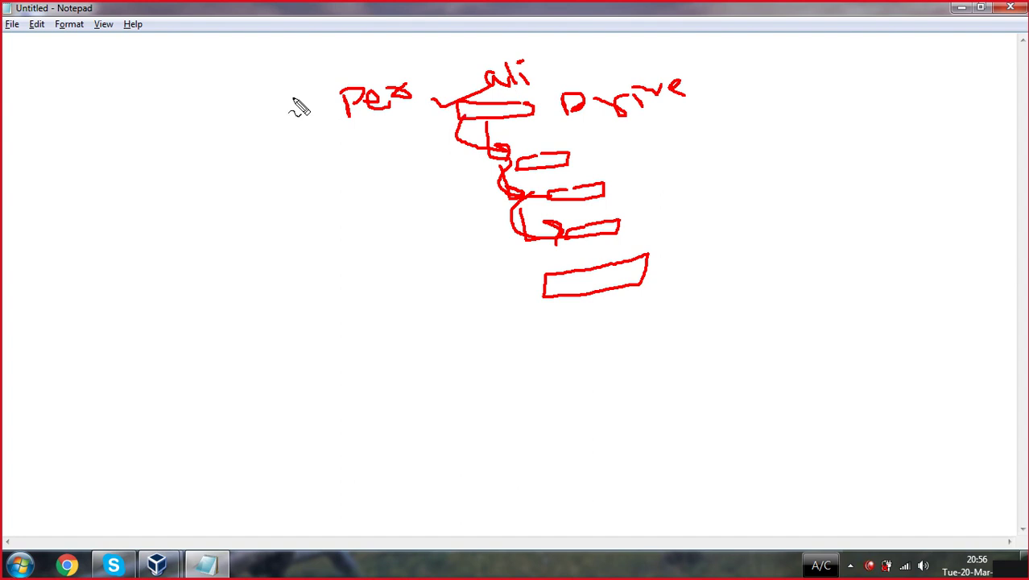
mouse_move(213, 81)
mouse_down()
mouse_move(225, 98)
mouse_move(236, 90)
mouse_move(258, 103)
mouse_move(272, 92)
mouse_move(275, 106)
mouse_move(276, 70)
mouse_move(294, 103)
mouse_move(316, 77)
mouse_move(317, 97)
mouse_up()
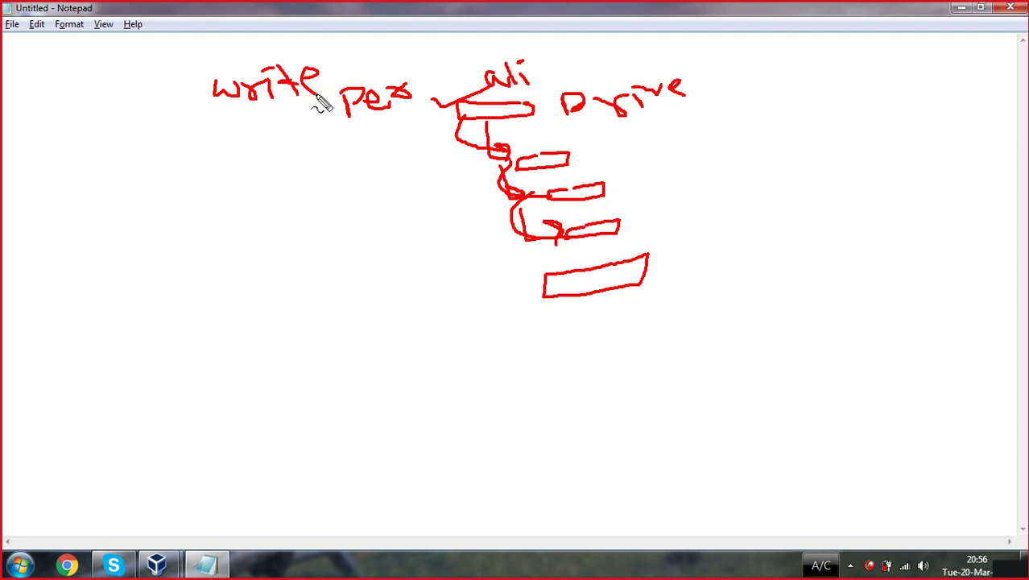
mouse_move(460, 120)
mouse_down()
mouse_move(479, 218)
mouse_move(529, 263)
mouse_up()
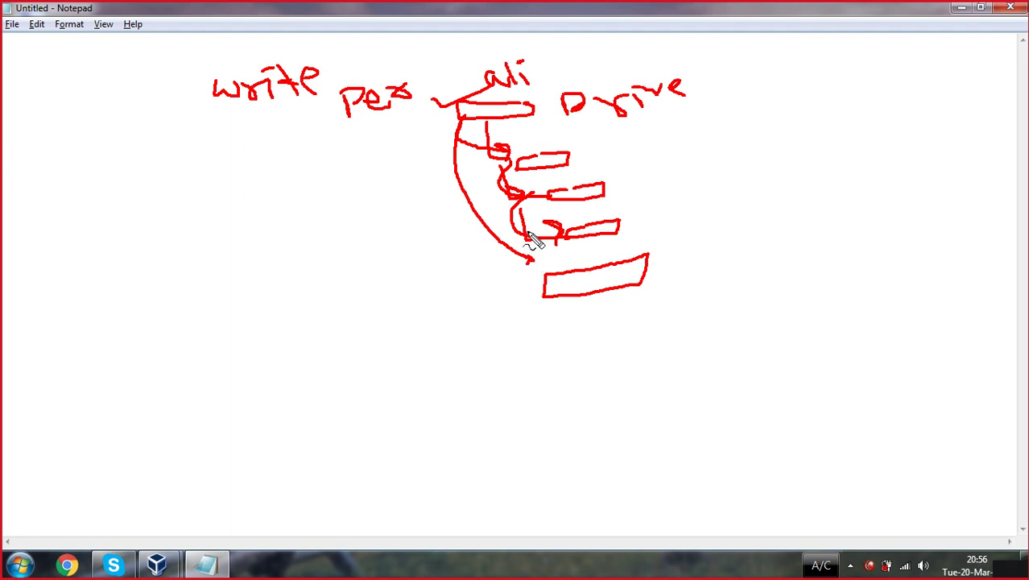
mouse_move(533, 295)
mouse_down()
mouse_move(485, 302)
mouse_move(426, 143)
mouse_move(432, 118)
mouse_up()
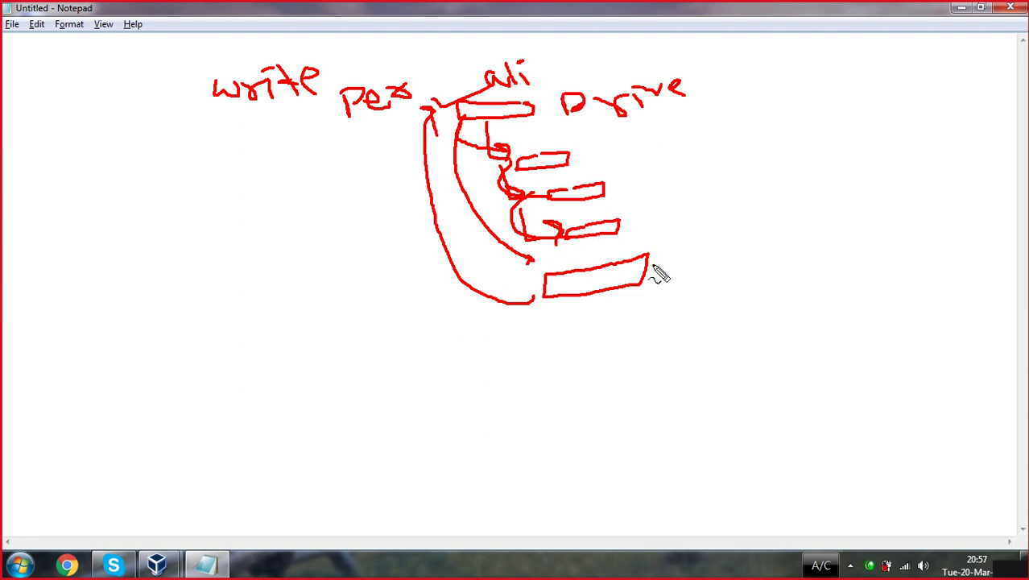
- Put check marks beside the top box, the three linked boxes and the large lower box, and clear the drawing
drag(654, 266, 690, 257)
drag(542, 108, 598, 92)
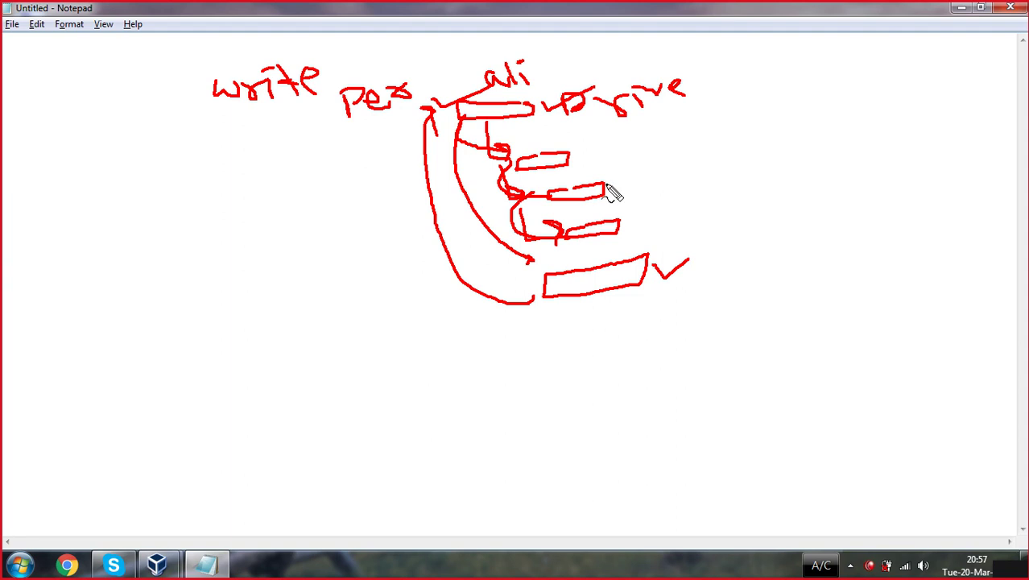
drag(605, 189, 661, 172)
drag(620, 232, 660, 214)
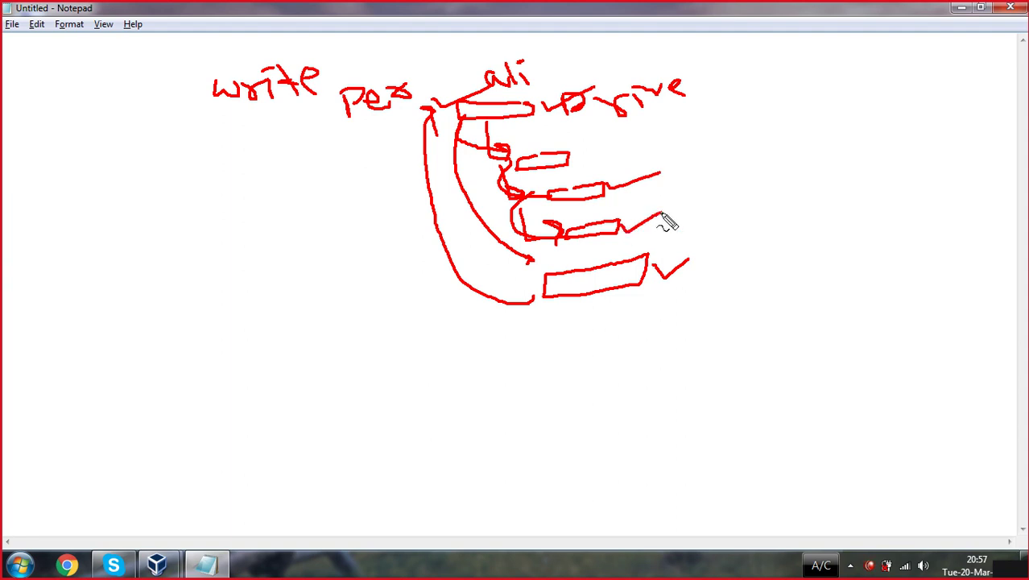
mouse_move(651, 269)
mouse_down()
mouse_move(662, 284)
mouse_move(687, 269)
mouse_up()
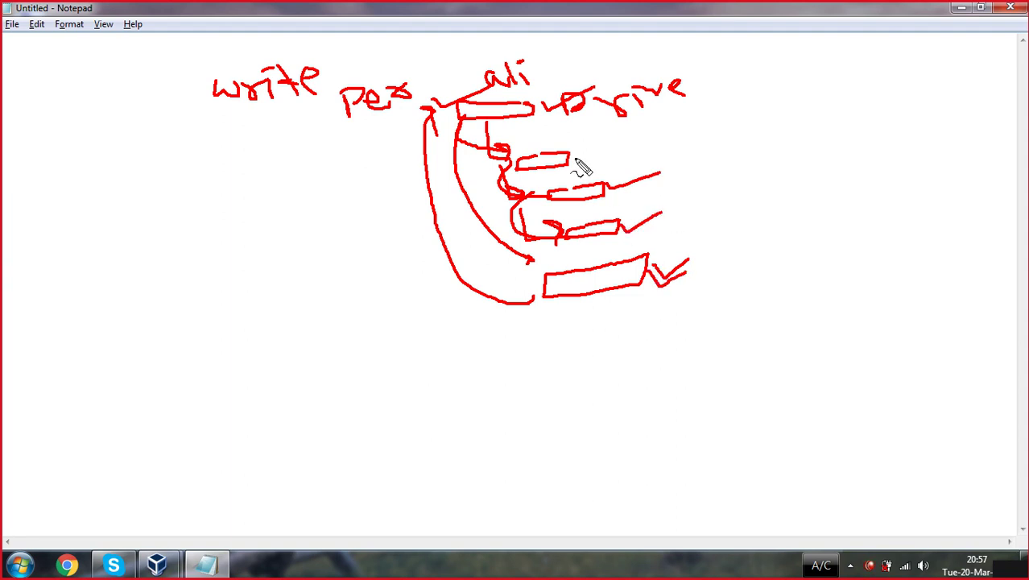
drag(575, 161, 630, 152)
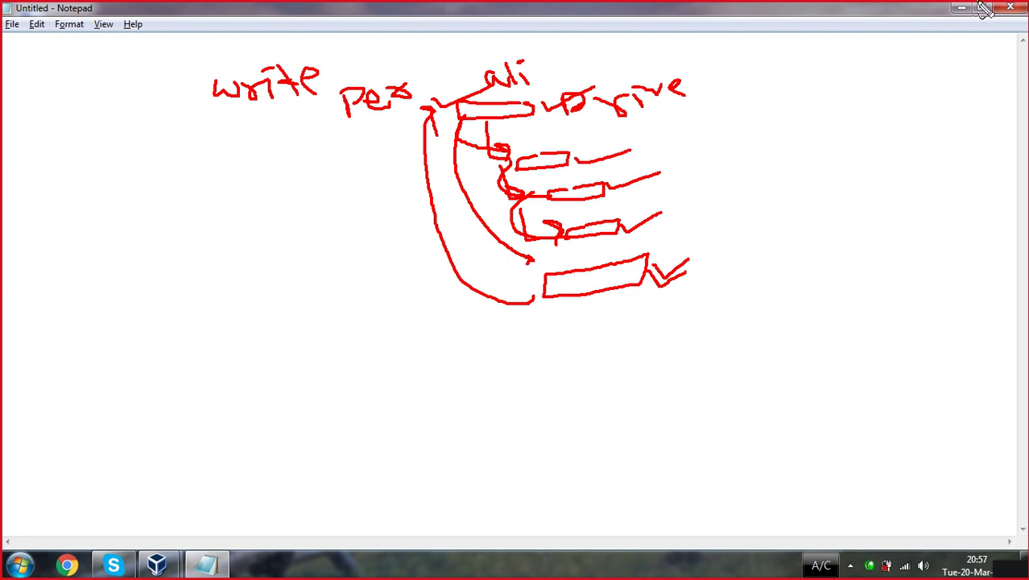
key(Escape)
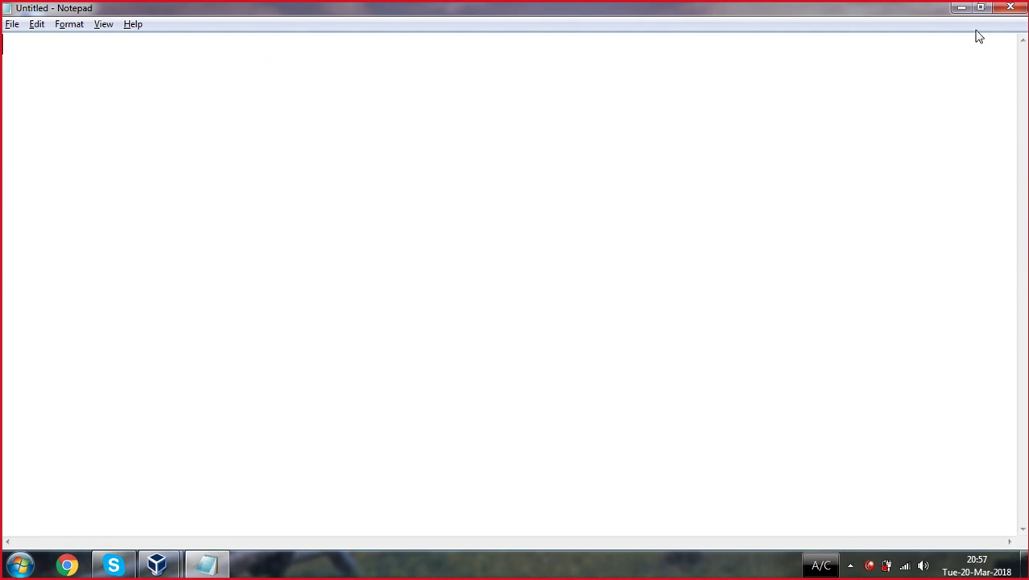
- Sketch a new wide box with a branch leading down to smaller boxes on the blank page, and clear the sketch
key(ctrl+2)
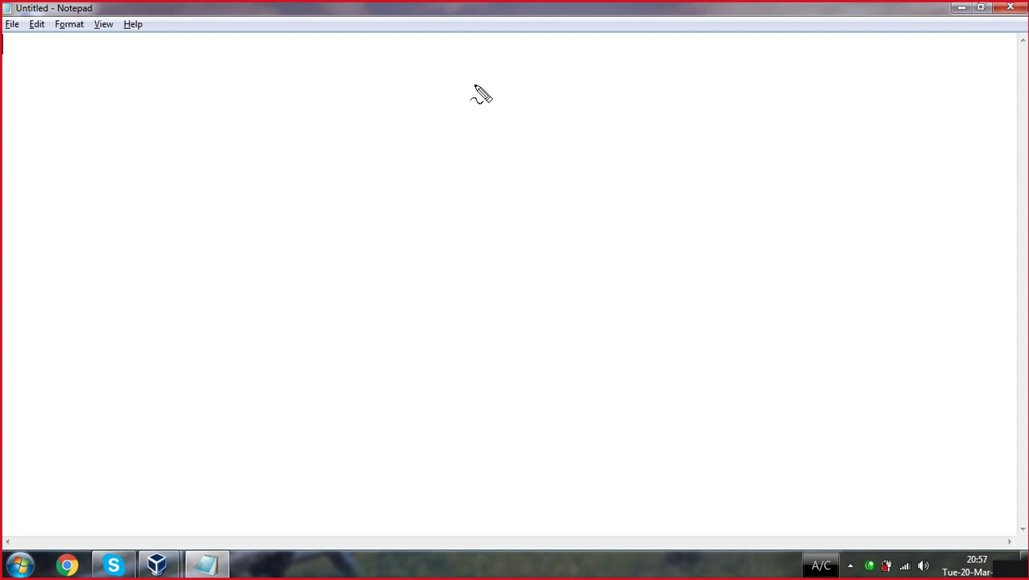
mouse_move(475, 84)
mouse_down()
mouse_move(406, 103)
mouse_move(519, 101)
mouse_move(554, 83)
mouse_move(463, 81)
mouse_up()
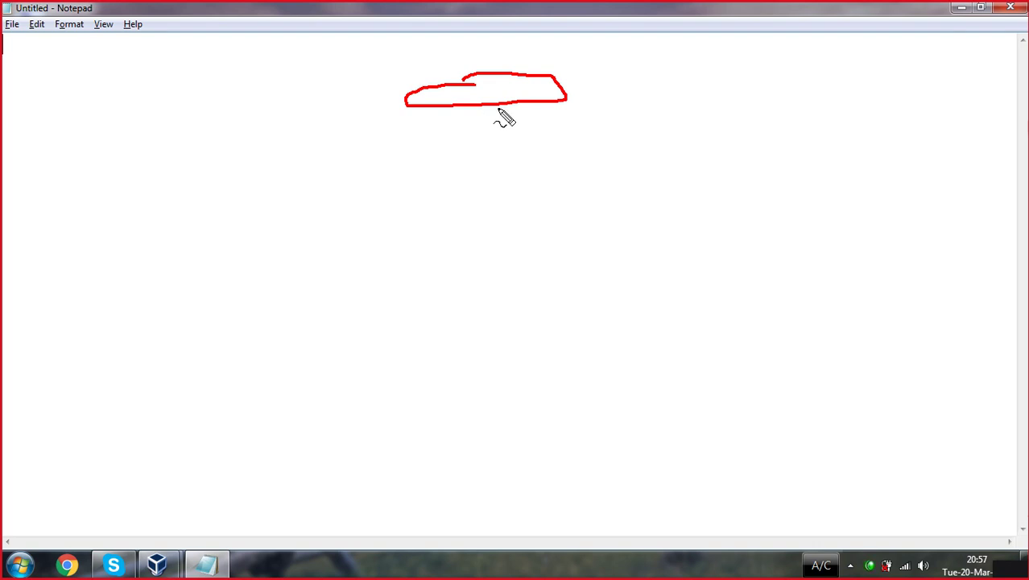
mouse_move(498, 107)
mouse_down()
mouse_move(510, 172)
mouse_move(600, 161)
mouse_move(634, 175)
mouse_move(635, 151)
mouse_move(612, 156)
mouse_up()
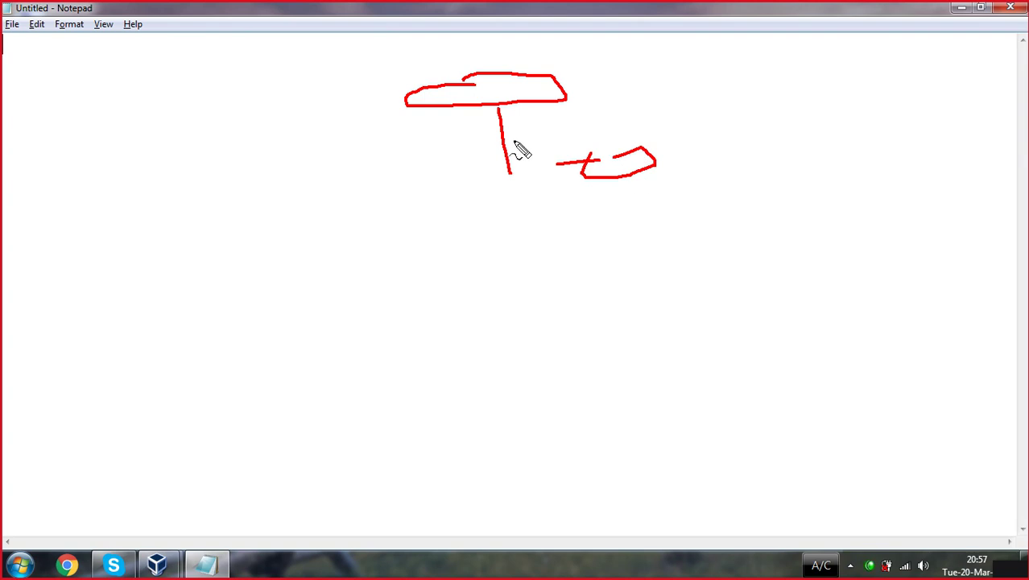
mouse_move(512, 169)
mouse_down()
mouse_move(580, 237)
mouse_move(664, 231)
mouse_move(642, 226)
mouse_up()
key(Escape)
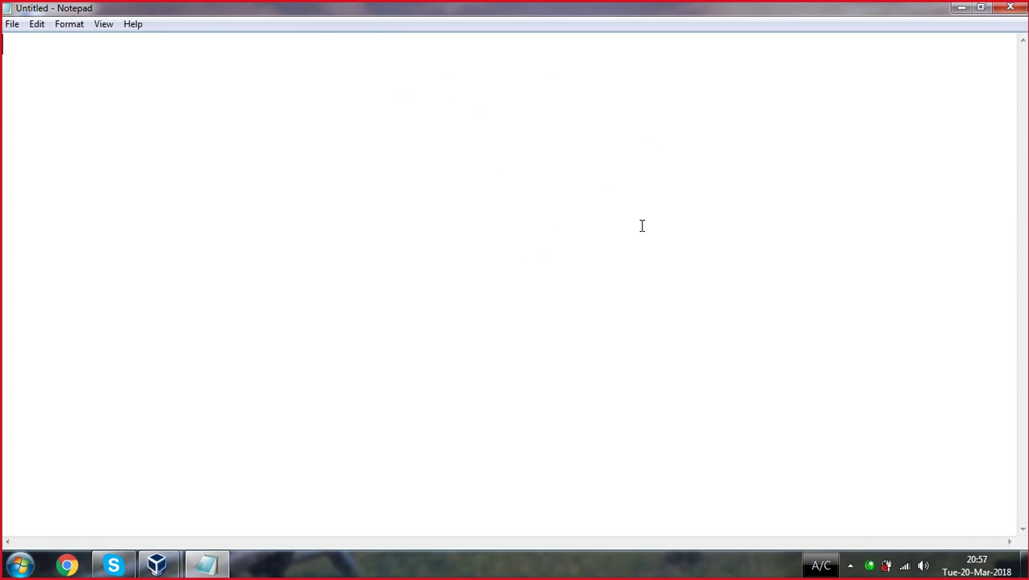
- Minimize the blank Notepad window and launch a new Notepad window with the Run command notepad
click(960, 10)
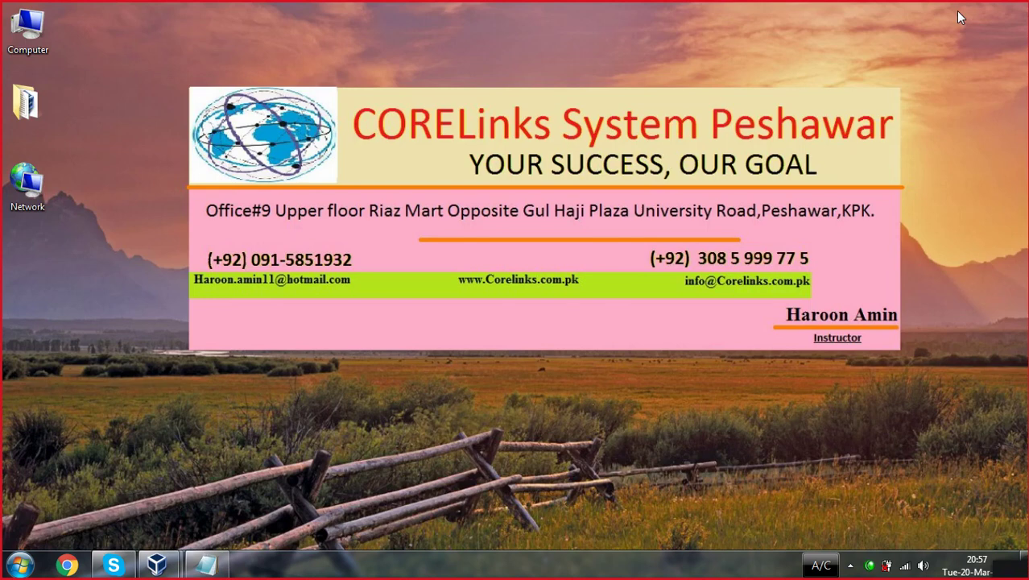
key(super+r)
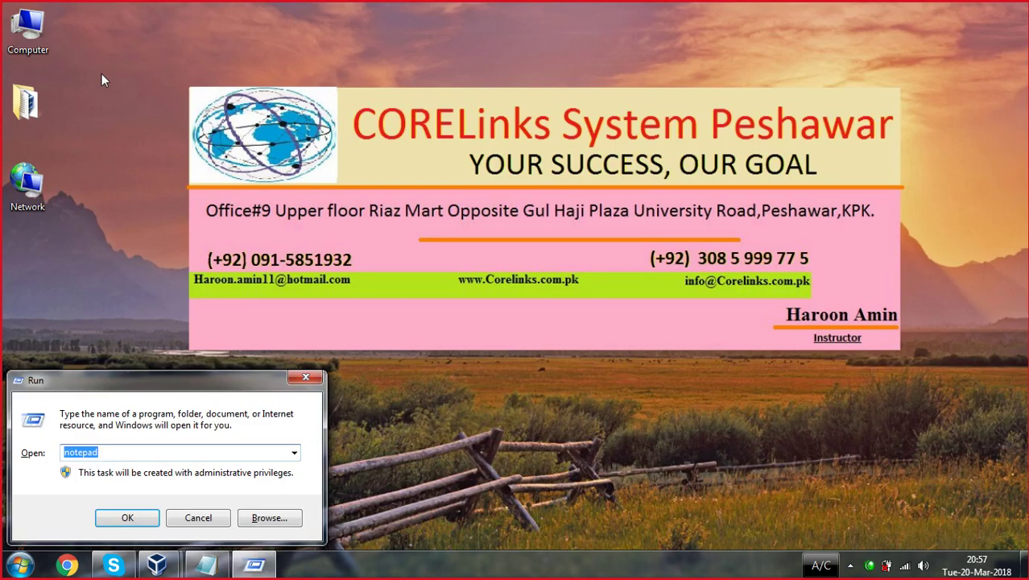
key(Return)
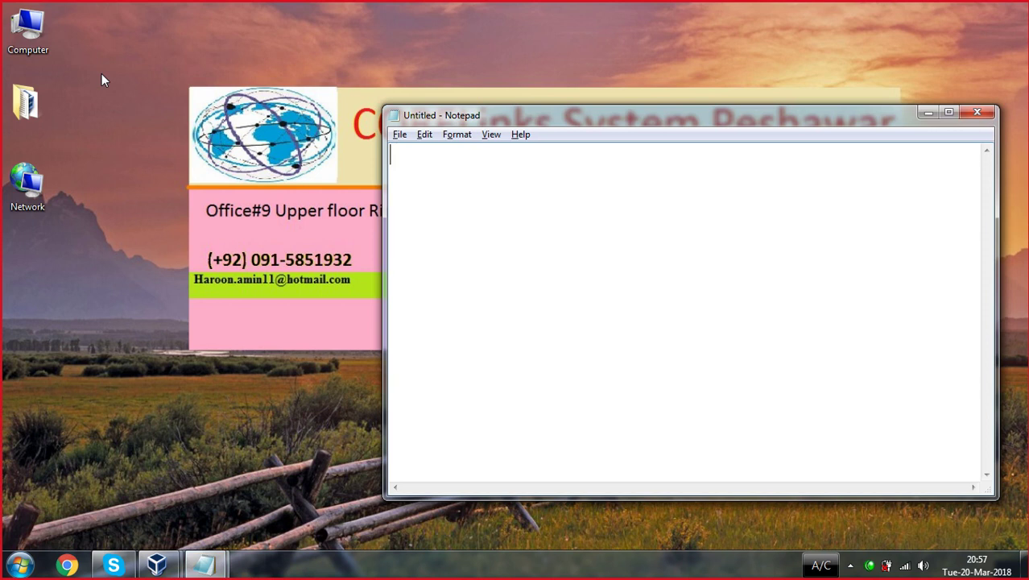
key(super+r)
key(Return)
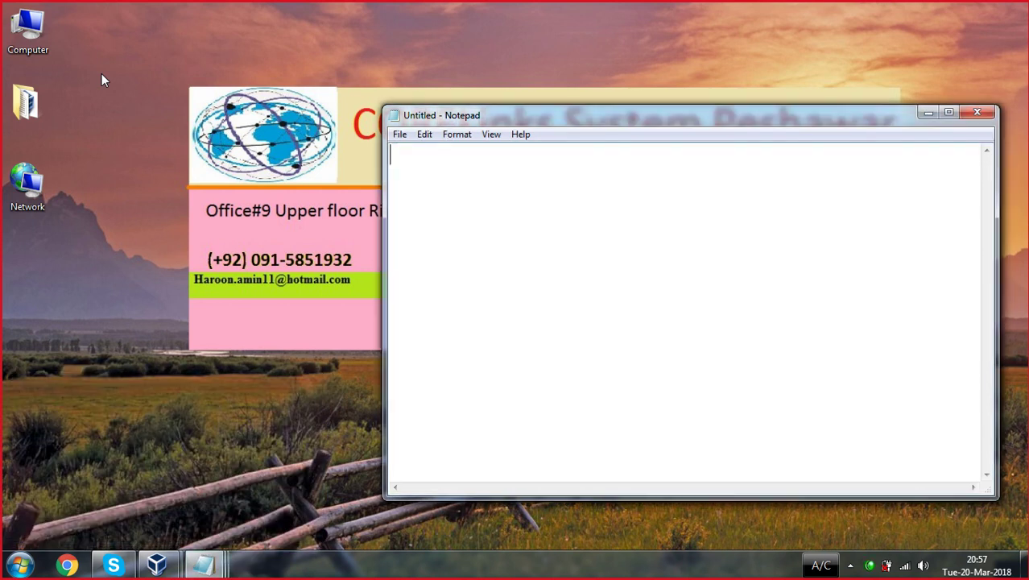
- List the local user accounts with net user in a Command Prompt, closing it and the new Notepad window when done
key(super+r)
text(cmd)
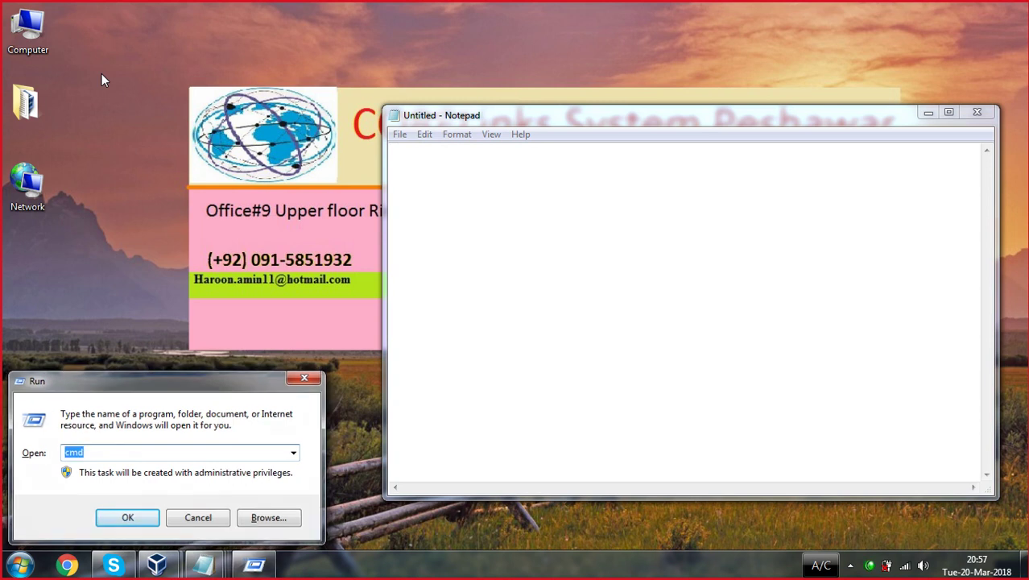
key(Return)
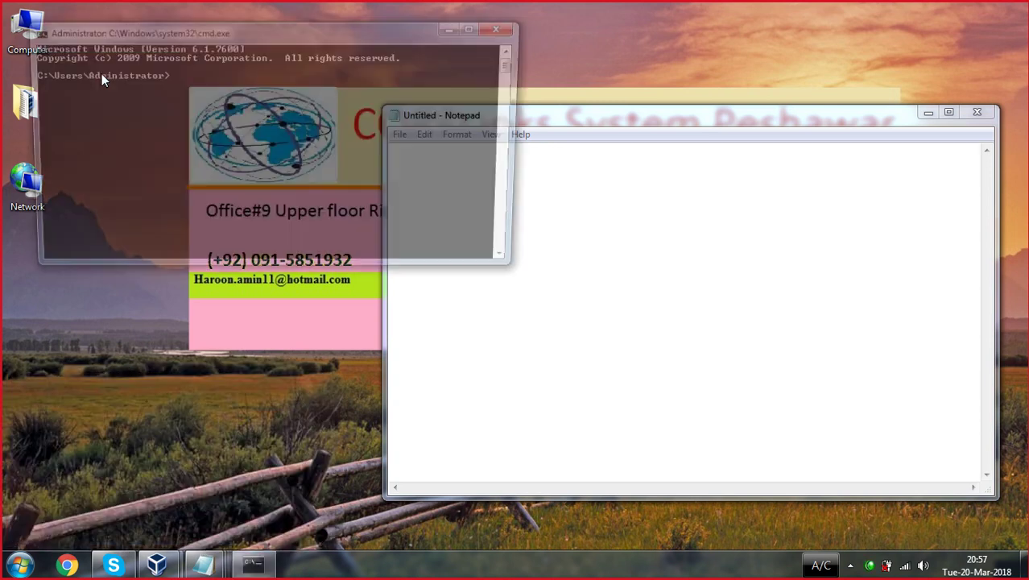
text(net)
text(  user)
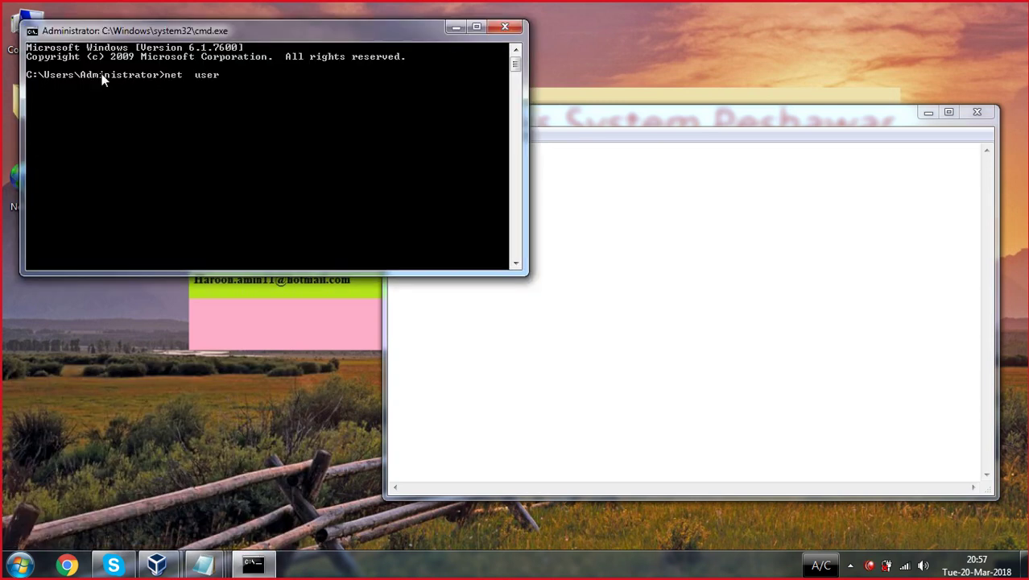
key(Return)
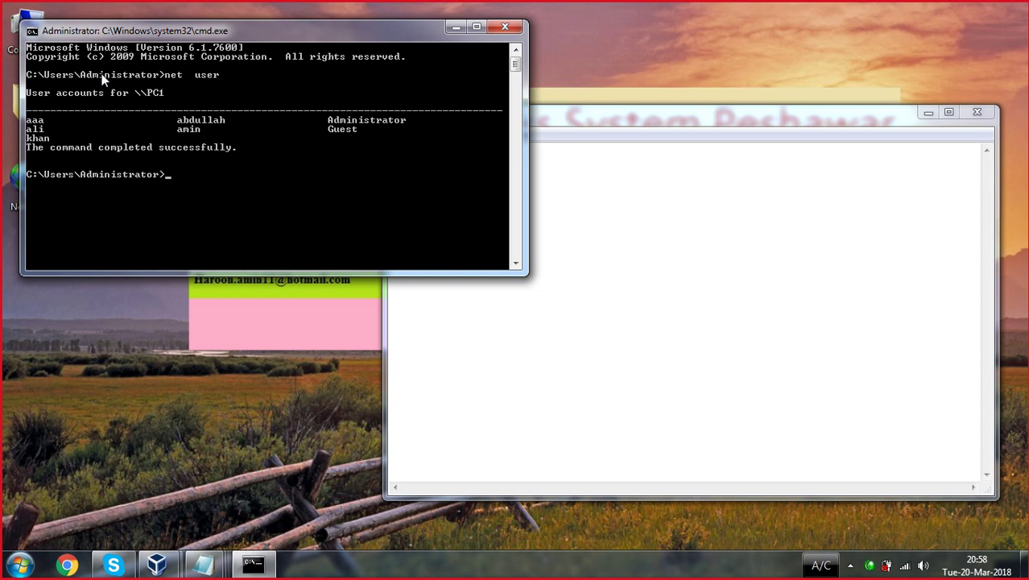
click(502, 28)
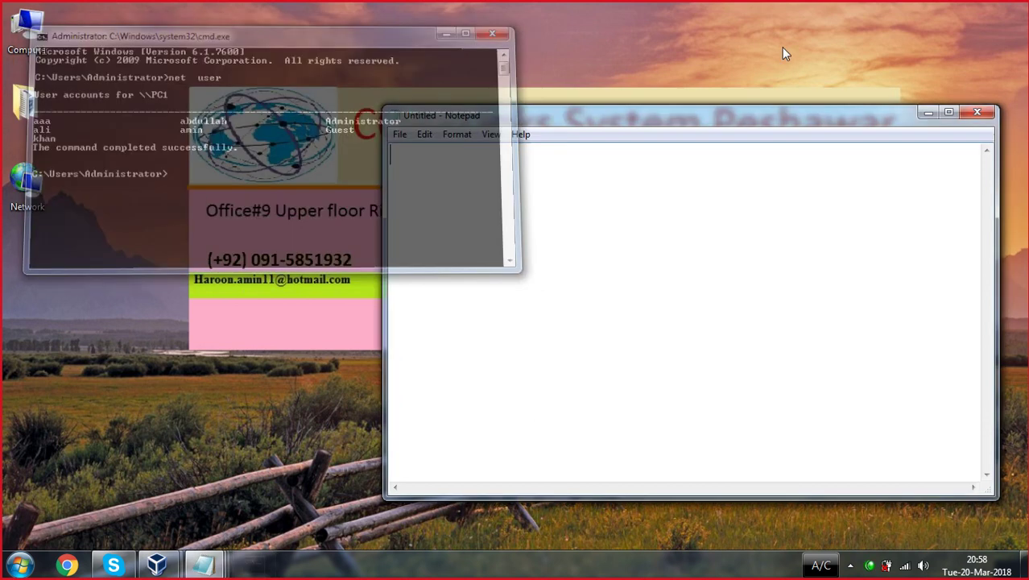
click(991, 114)
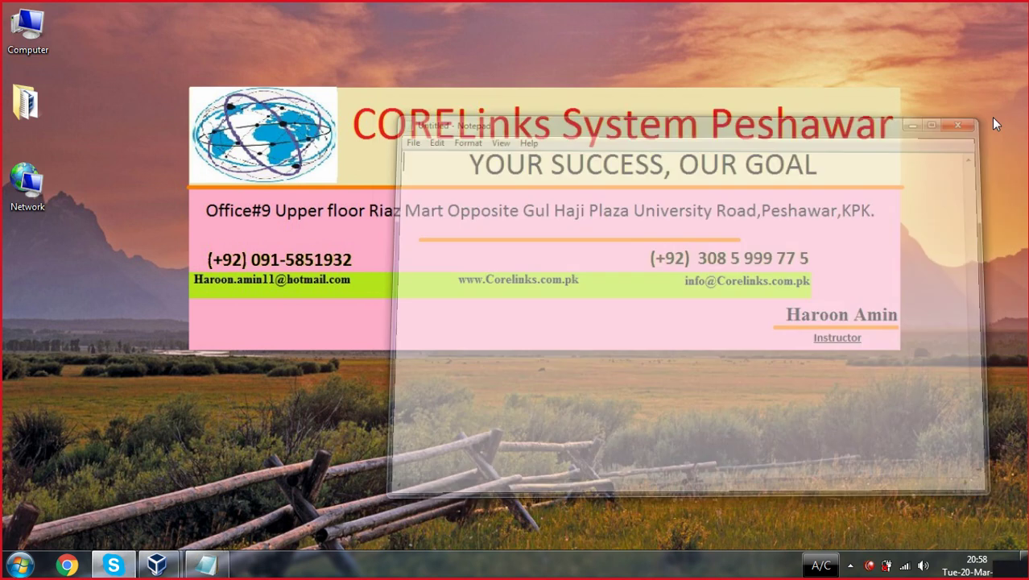
- Open Computer Management and display the Users folder under Local Users and Groups
right_click(16, 29)
click(49, 57)
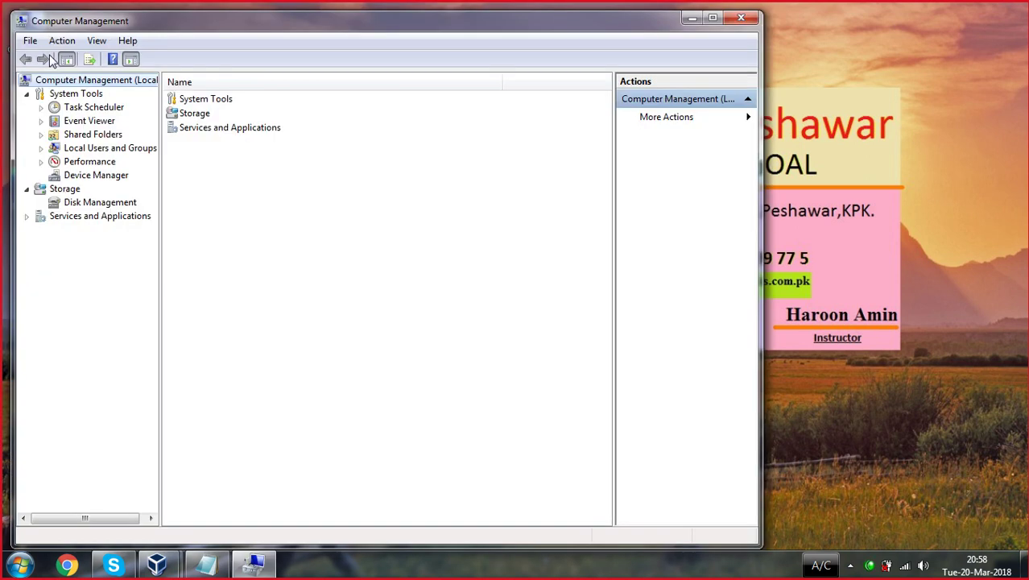
double_click(88, 150)
click(87, 162)
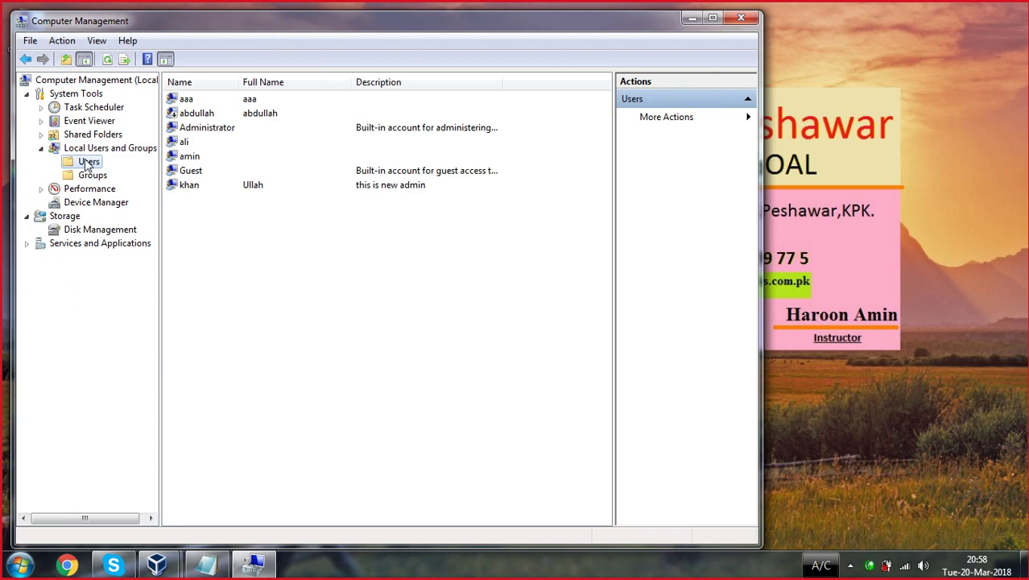
- Rename the local user account aaa to the new user's first name and close Computer Management
click(184, 99)
right_click(182, 100)
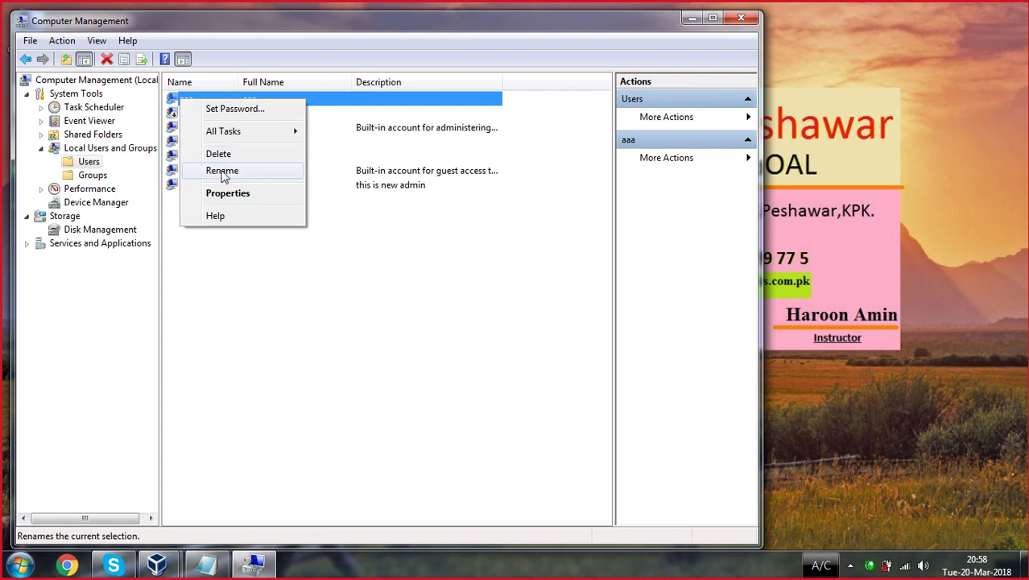
key(Escape)
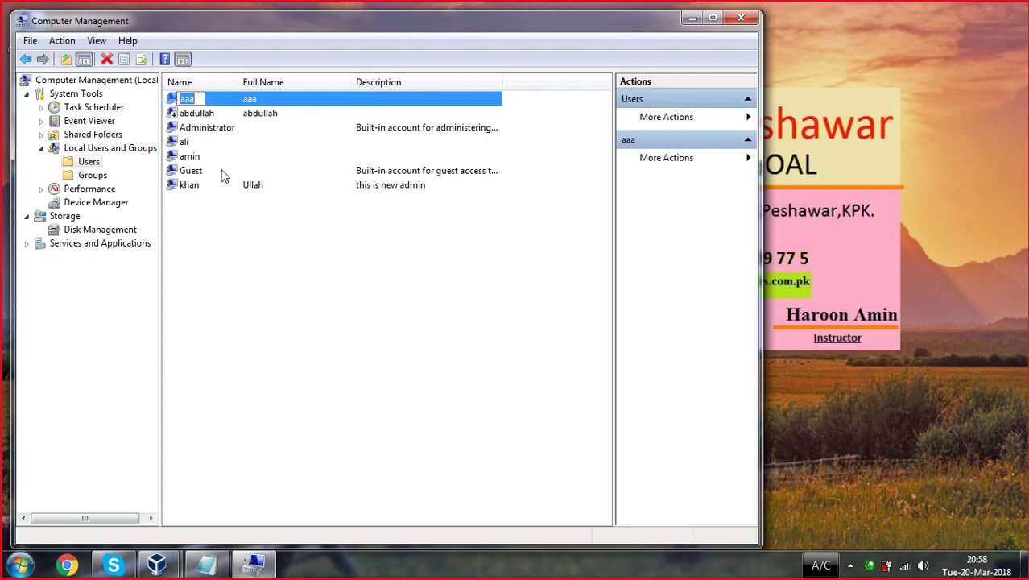
text(usman)
click(204, 264)
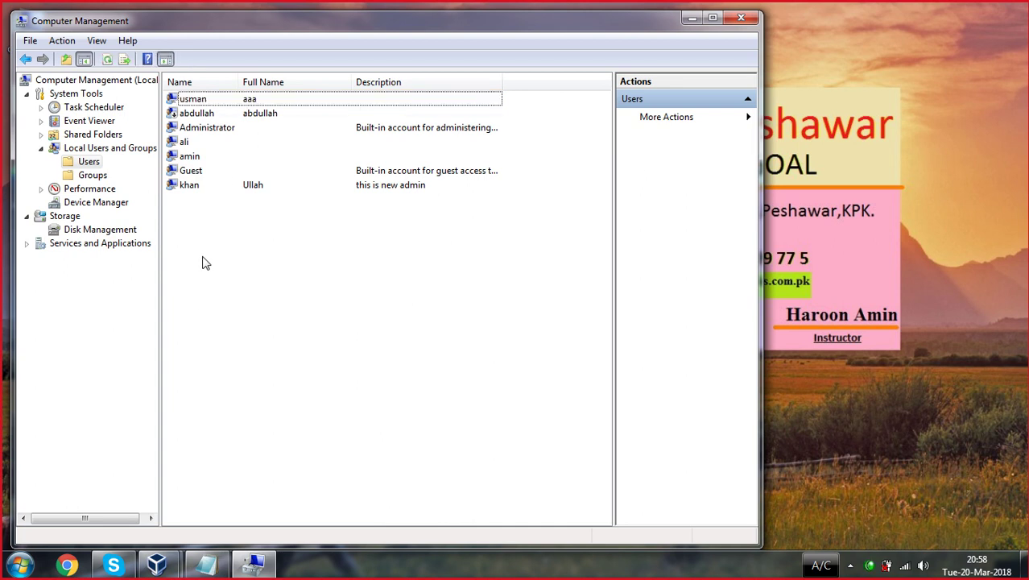
click(741, 17)
- Open the Soft+Books (F:) drive from Computer and permanently delete the TEST DATA folder
double_click(11, 35)
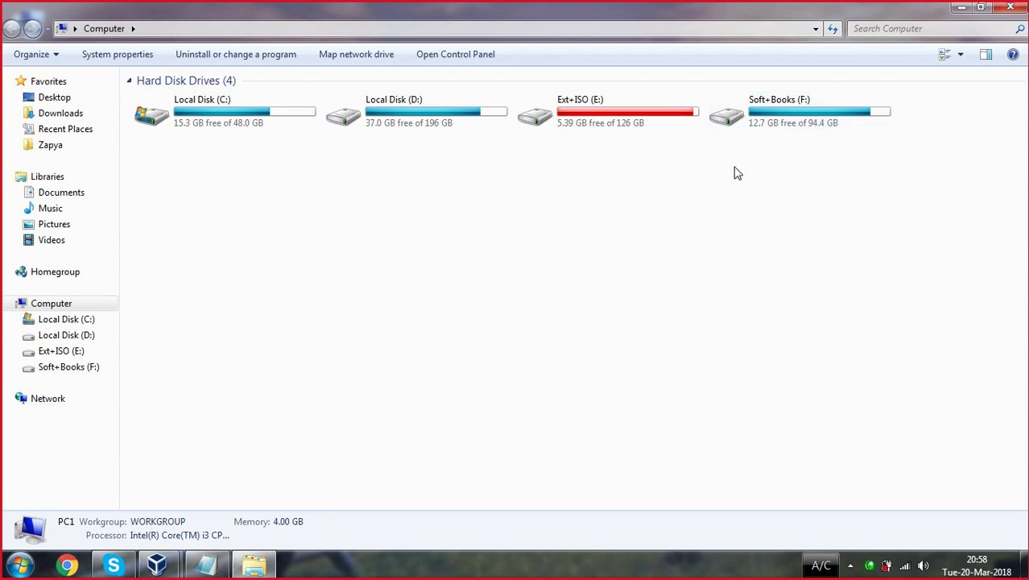
double_click(774, 122)
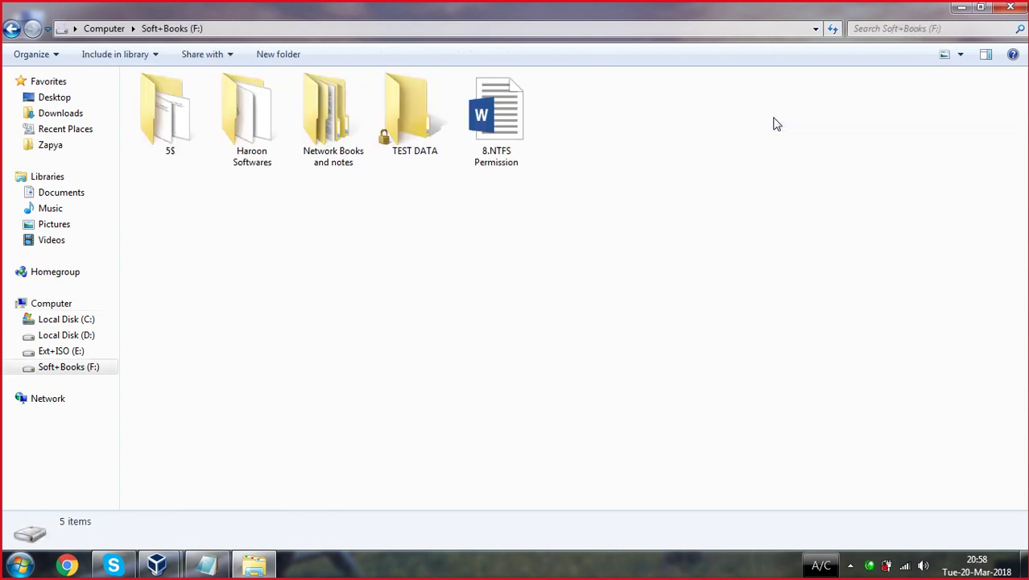
click(418, 125)
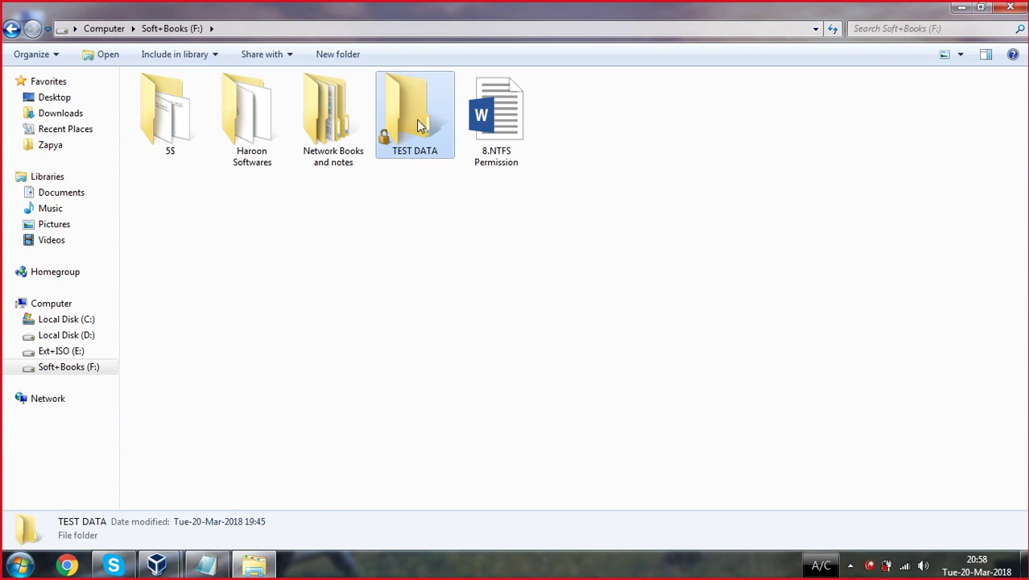
key(shift+Delete)
key(Return)
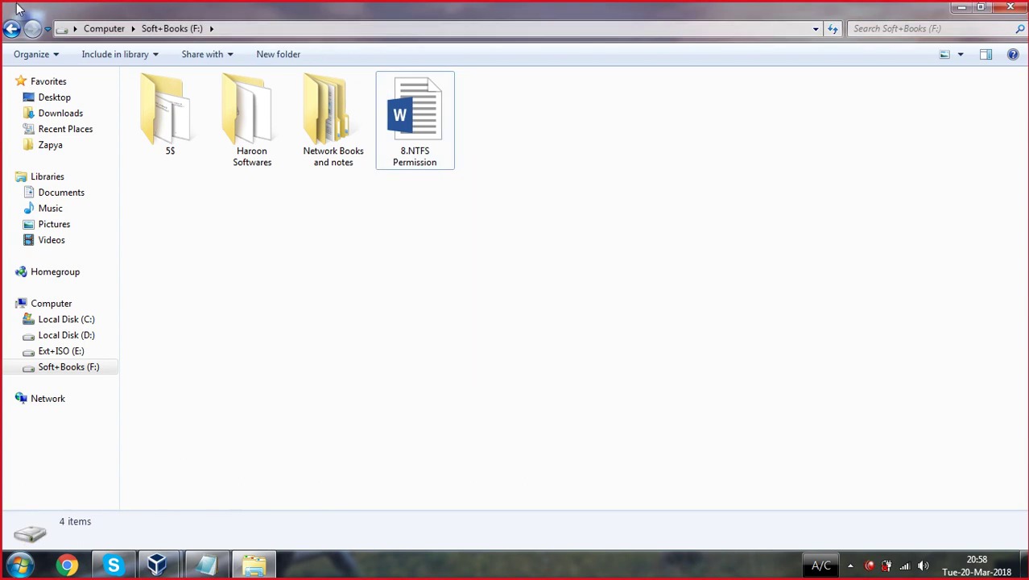
- Create a new folder named TESt DATA in the root of the F: drive
right_click(551, 161)
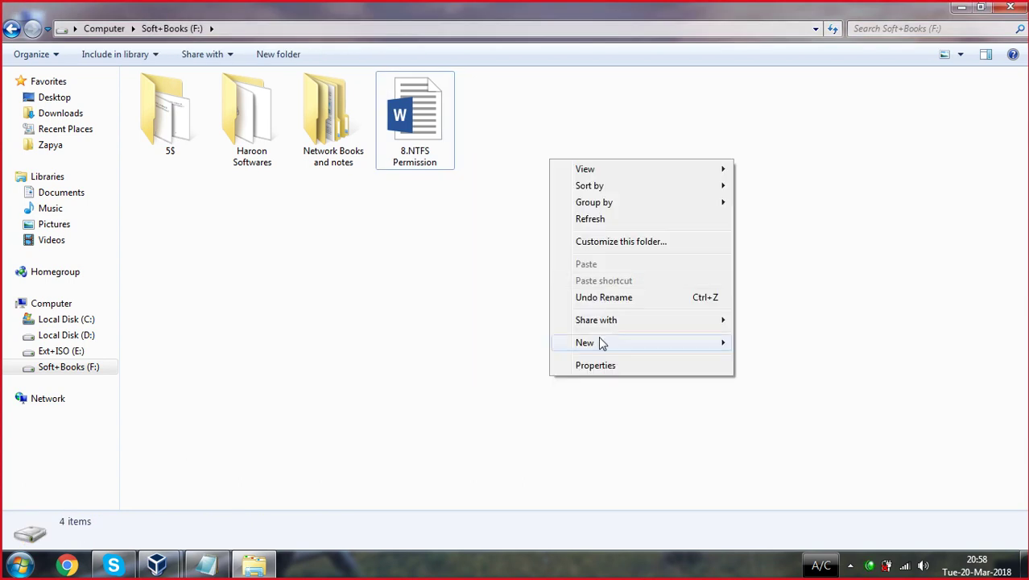
mouse_move(698, 347)
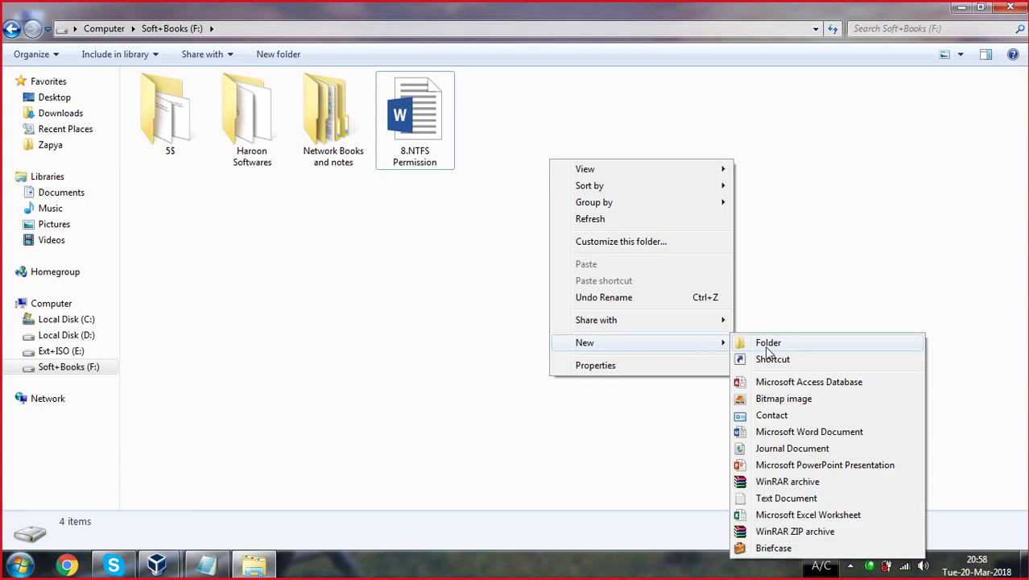
click(767, 347)
text(TE)
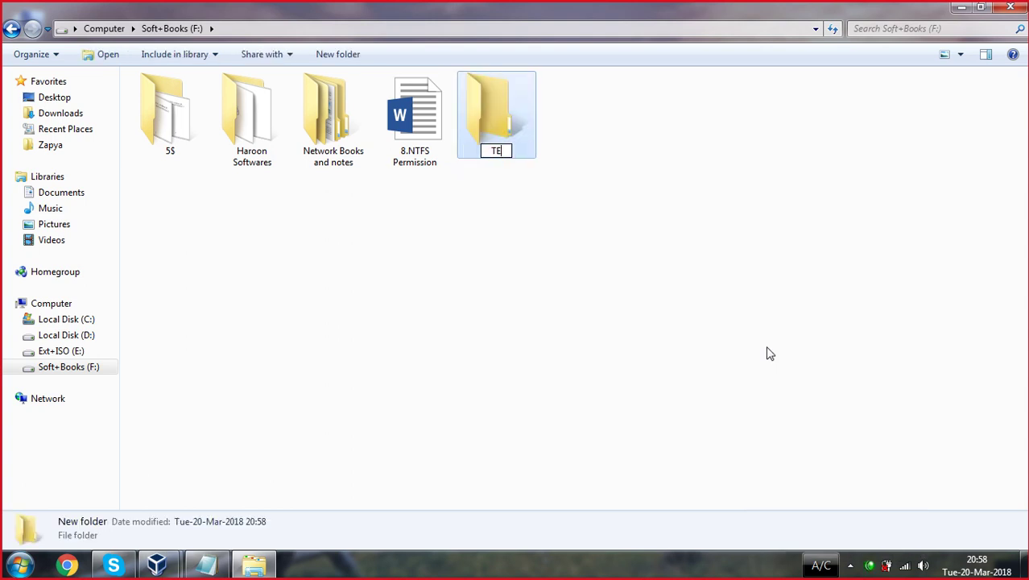
text(St DATA)
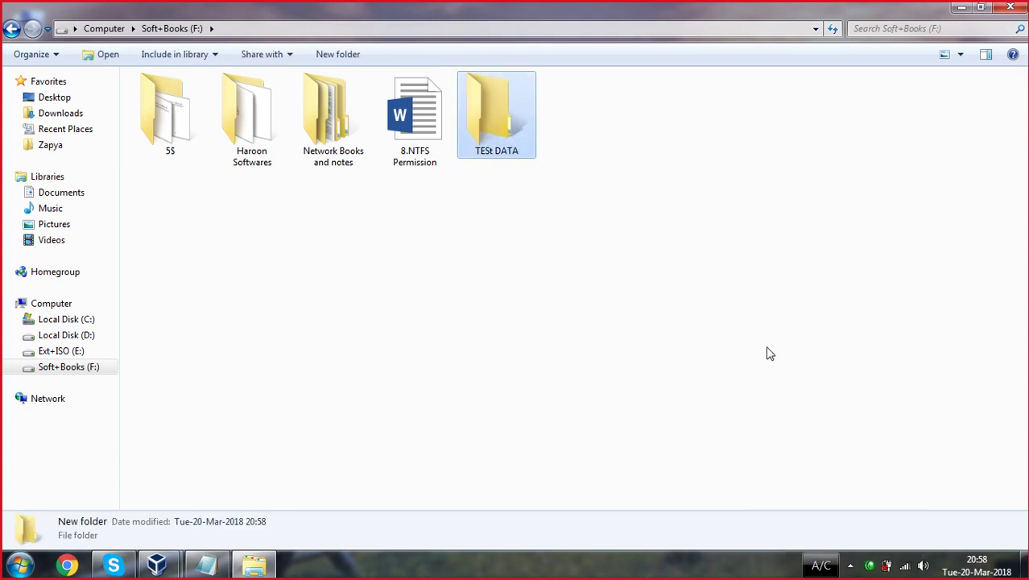
key(Return)
click(649, 302)
click(493, 161)
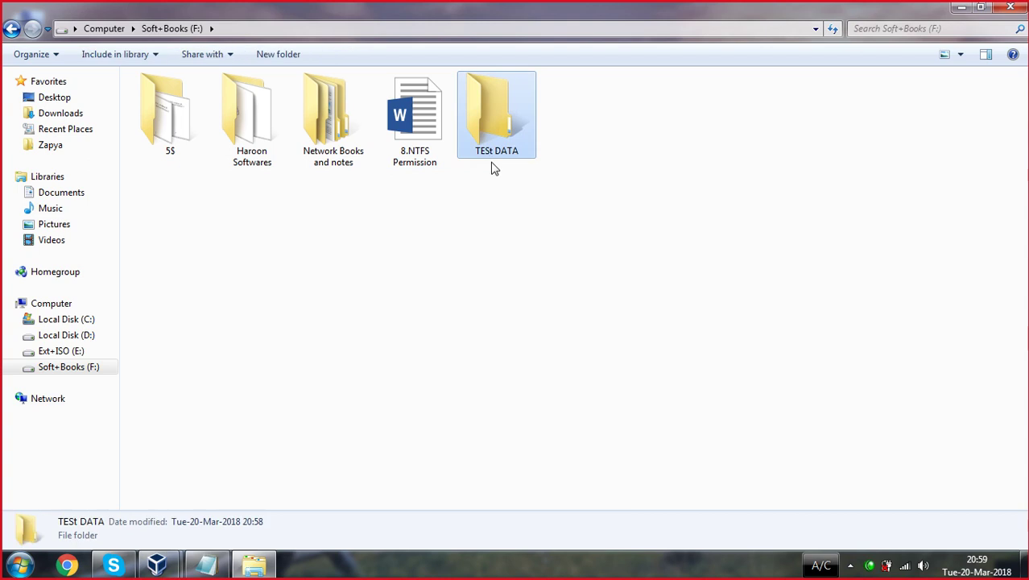
- Create a Microsoft Word document named test DATA inside the TESt DATA folder
double_click(492, 163)
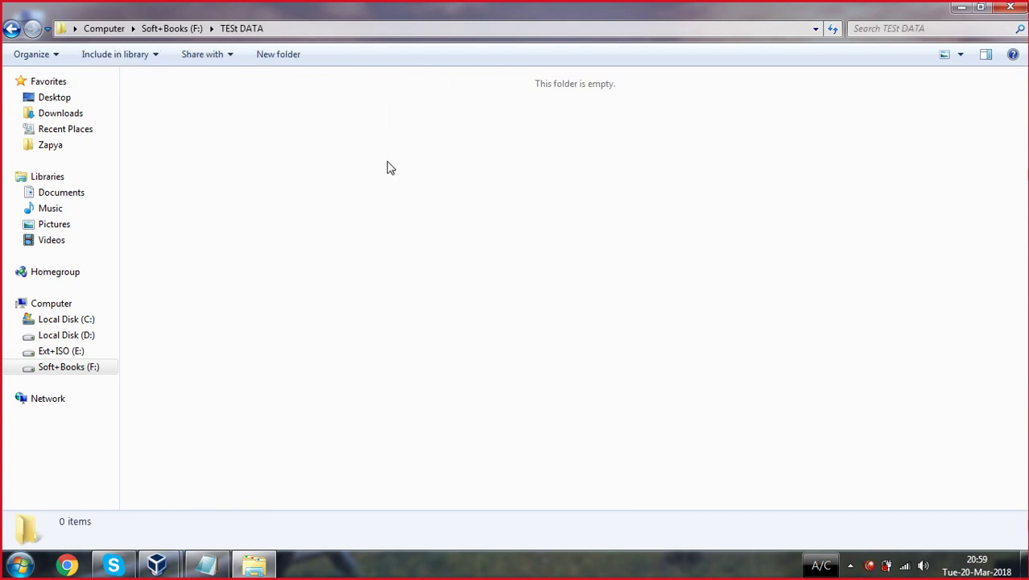
right_click(389, 163)
mouse_move(428, 351)
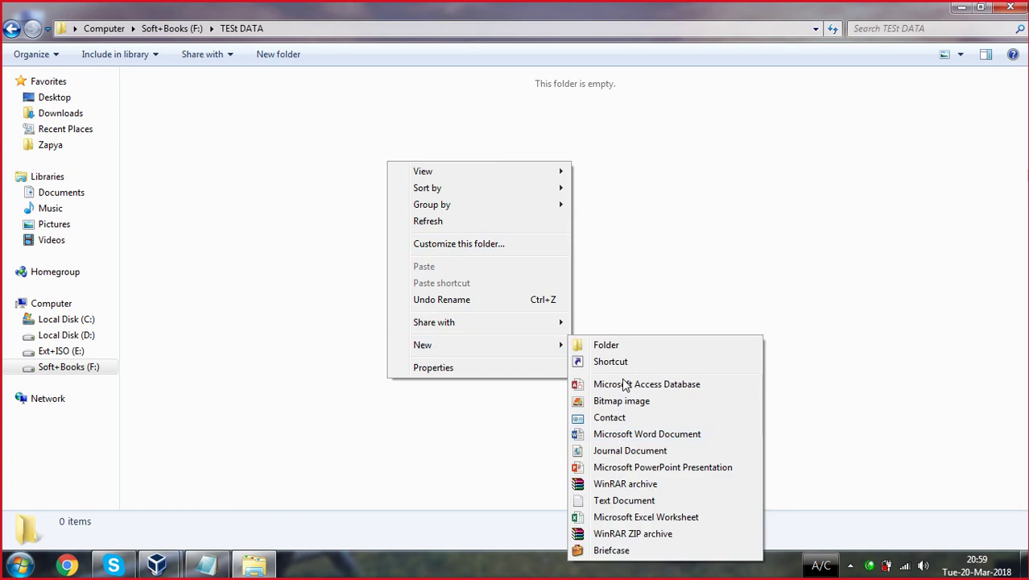
click(614, 431)
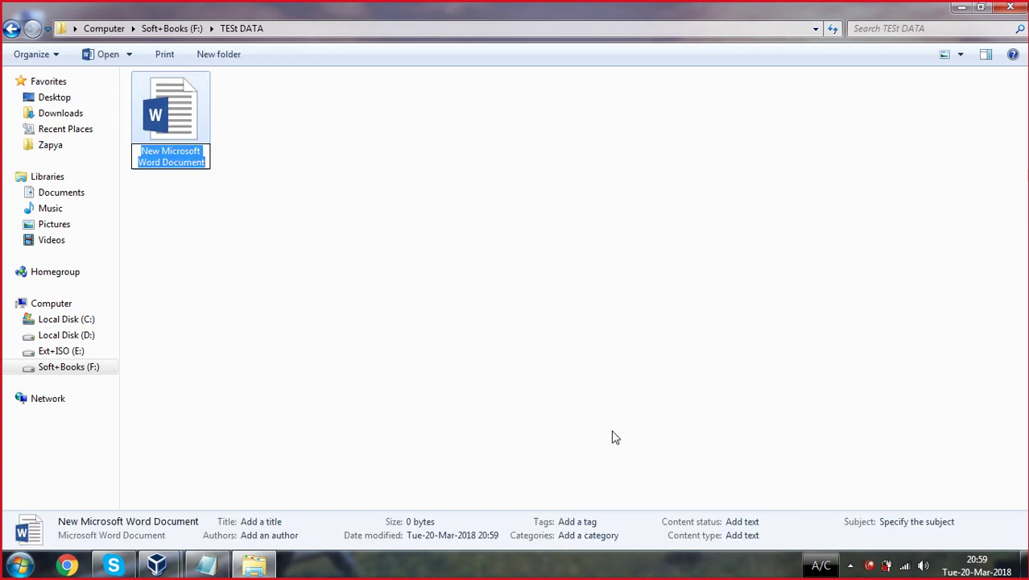
text(test DATA)
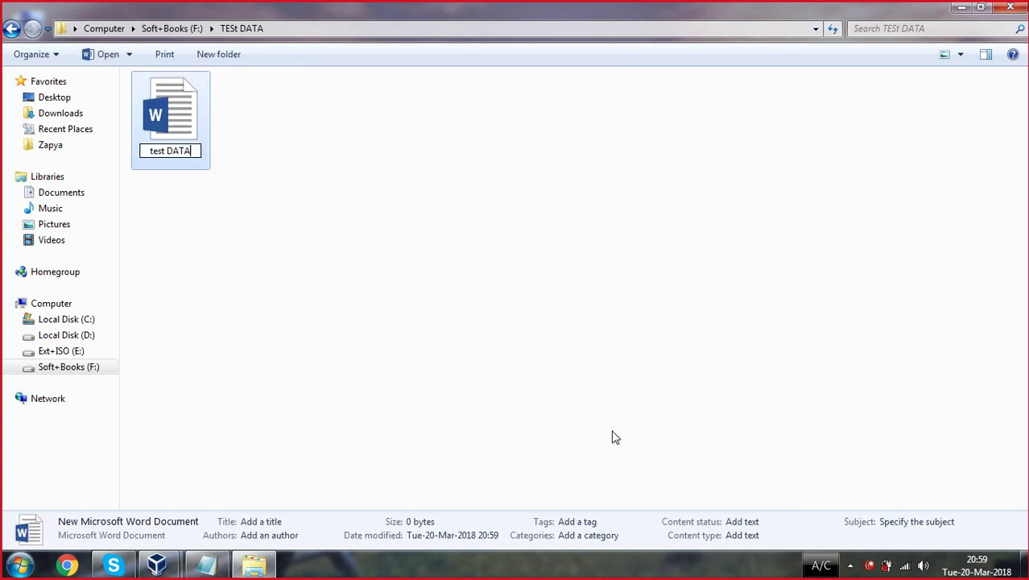
key(Return)
- Create a text document named TEST in the TESt DATA folder
right_click(526, 372)
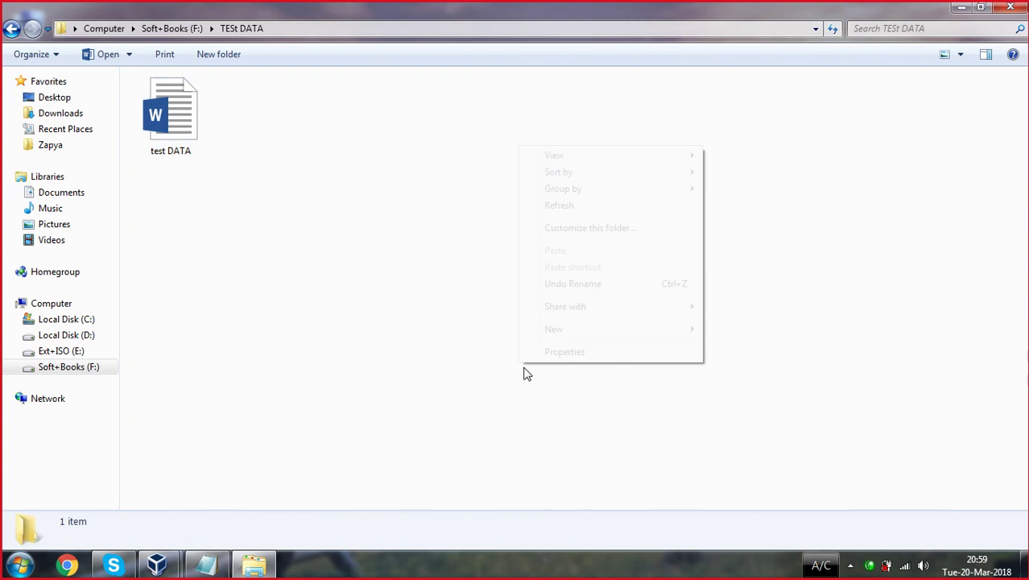
mouse_move(592, 330)
click(726, 485)
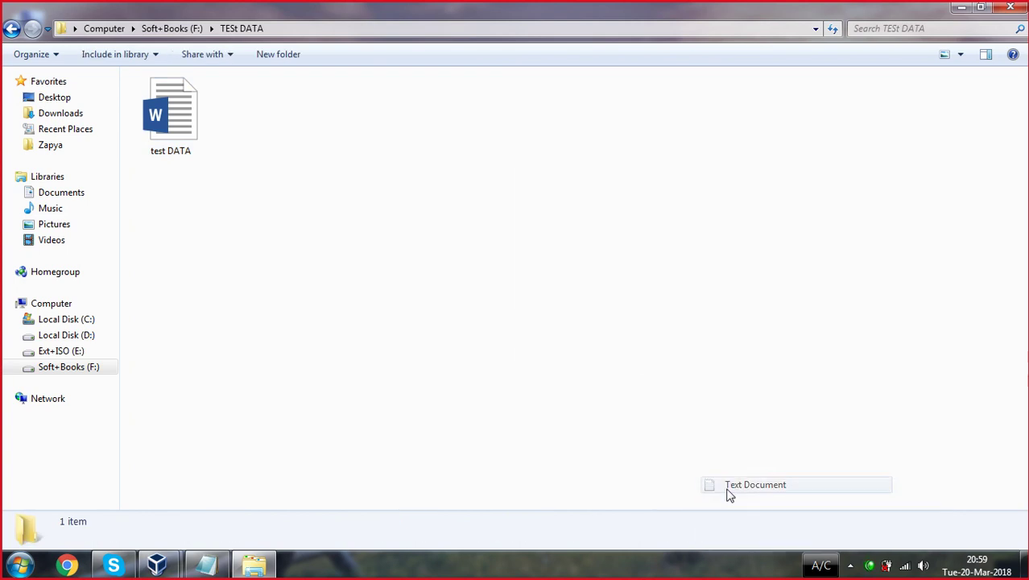
text(TEST)
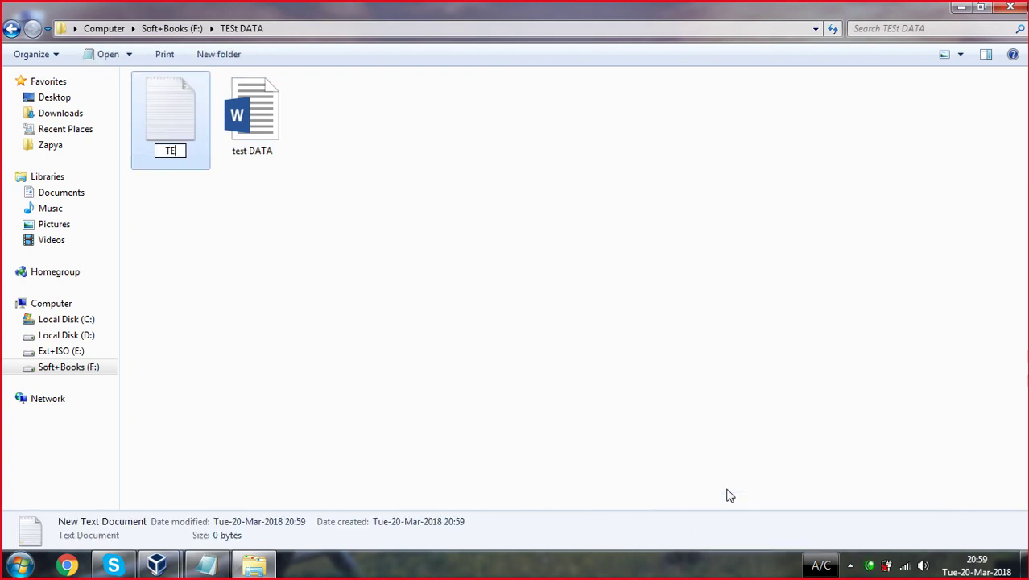
key(Return)
- Write "this is testing flie" in the TEST text document, then save and close it
key(Return)
text(th)
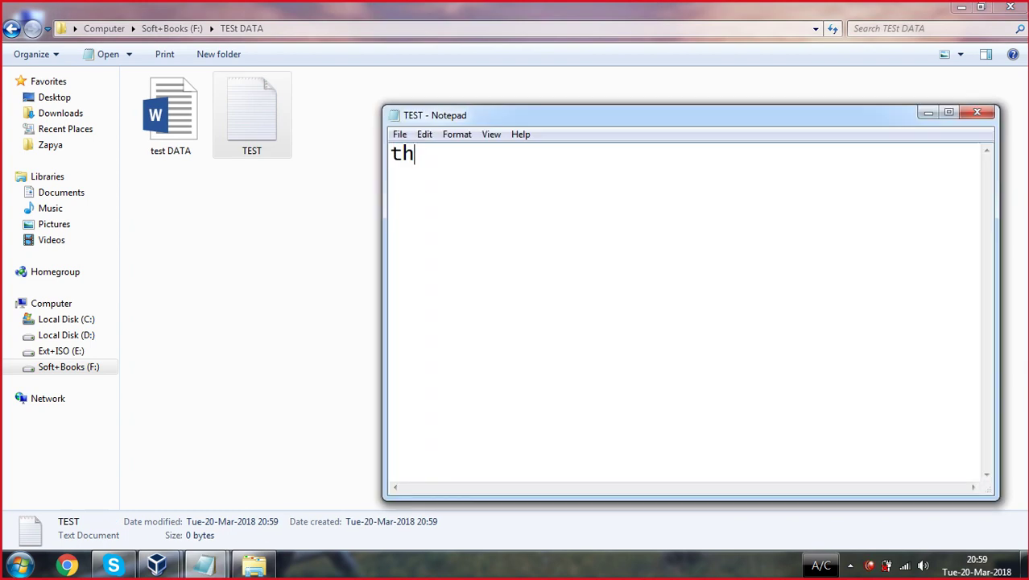
text(is is testing flie)
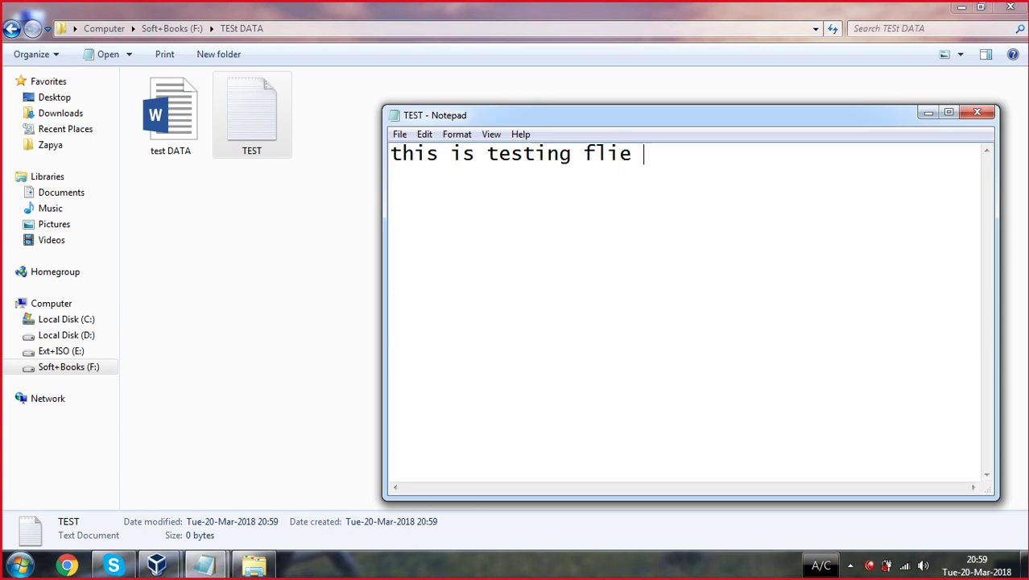
key(ctrl+s)
click(977, 112)
- Return to the drive list and display the security properties of Soft+Books (F:), declining to empty its Recycle Bin
click(12, 29)
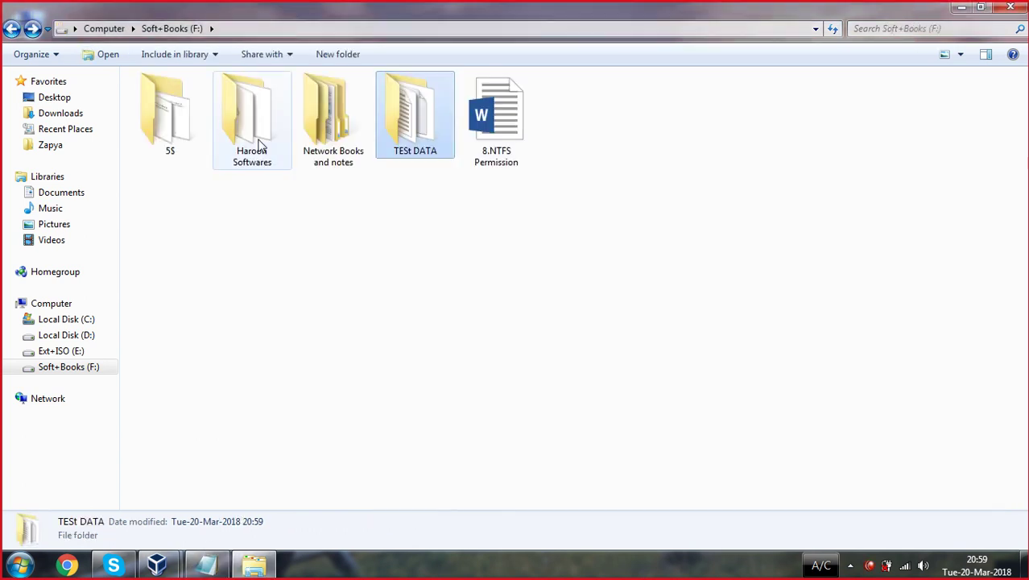
click(11, 29)
click(690, 288)
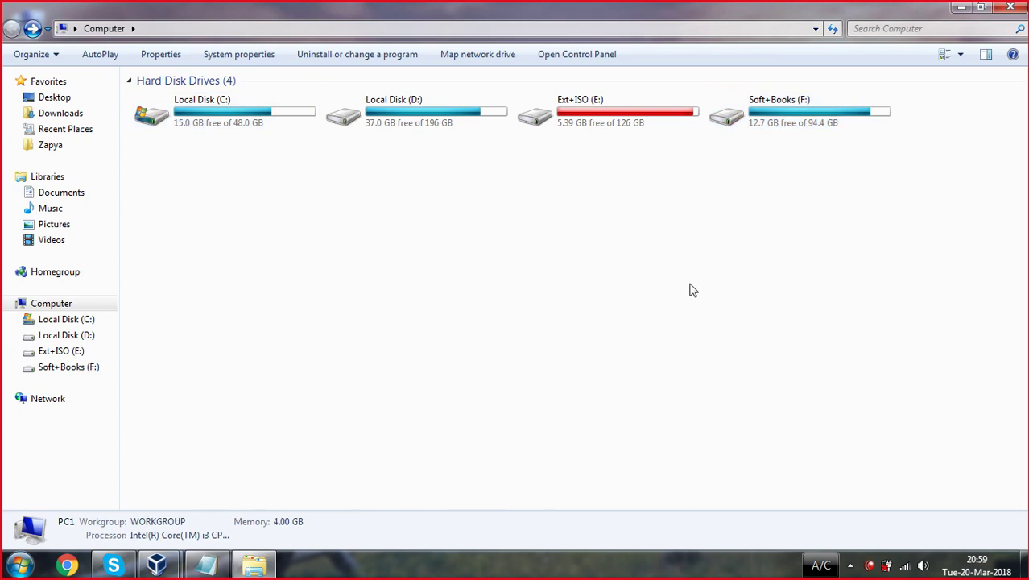
click(763, 115)
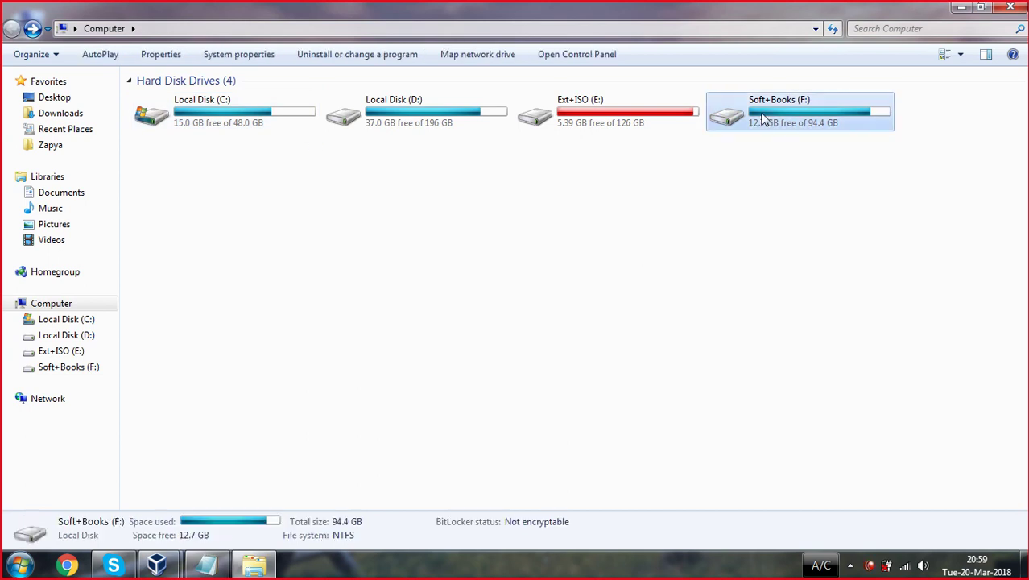
right_click(762, 113)
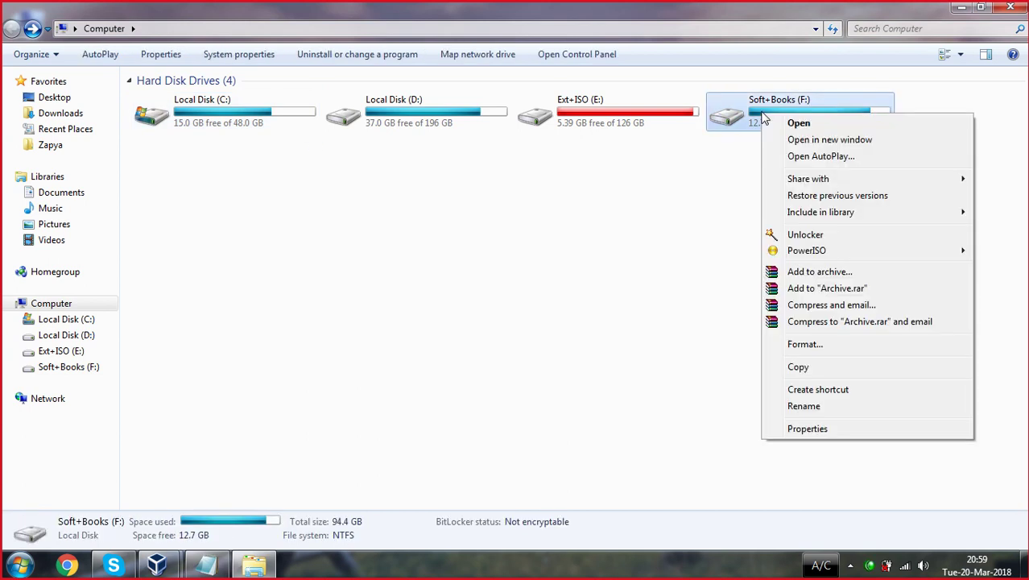
click(819, 430)
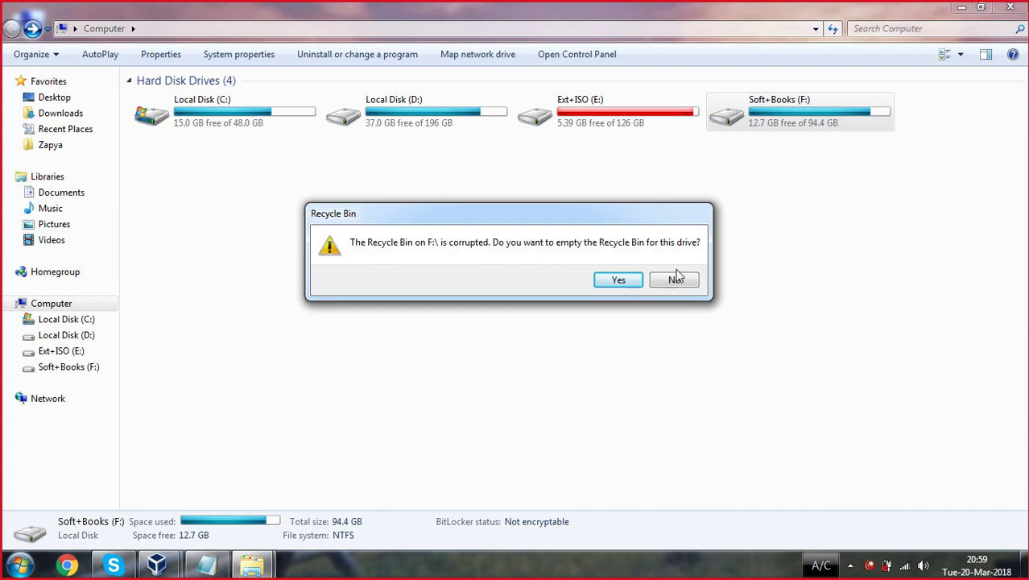
click(671, 281)
right_click(757, 133)
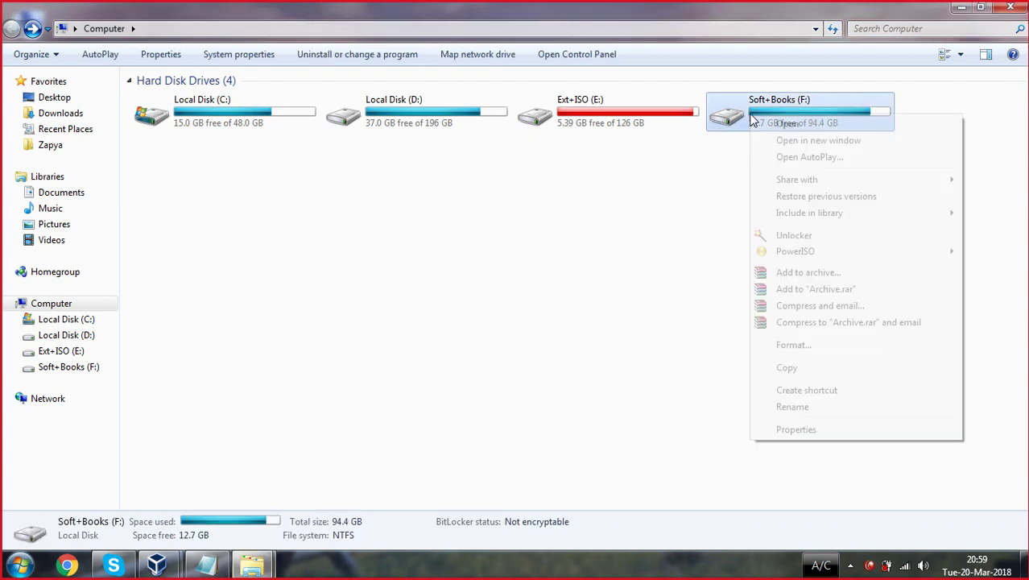
click(796, 430)
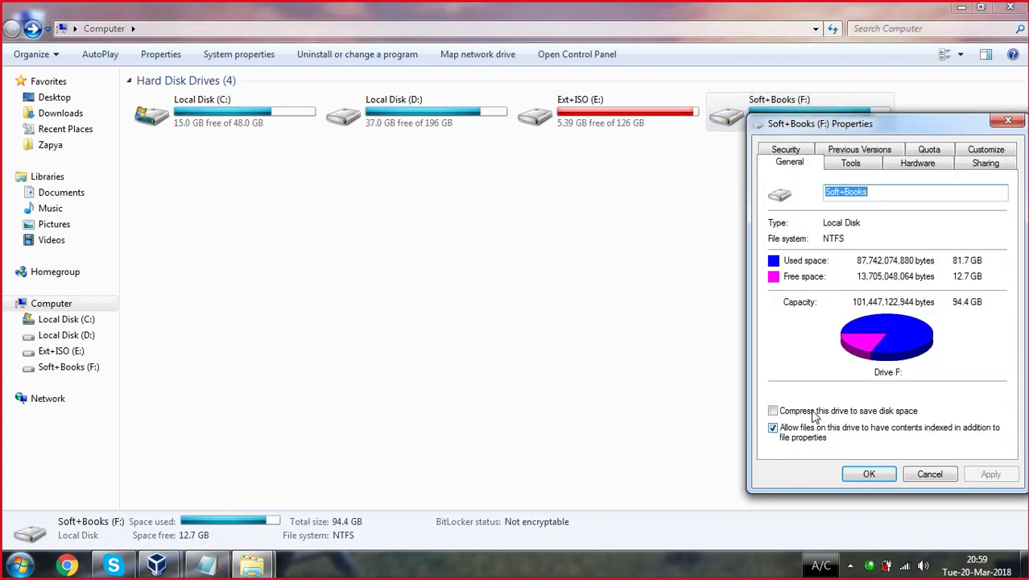
click(786, 150)
drag(749, 118, 391, 62)
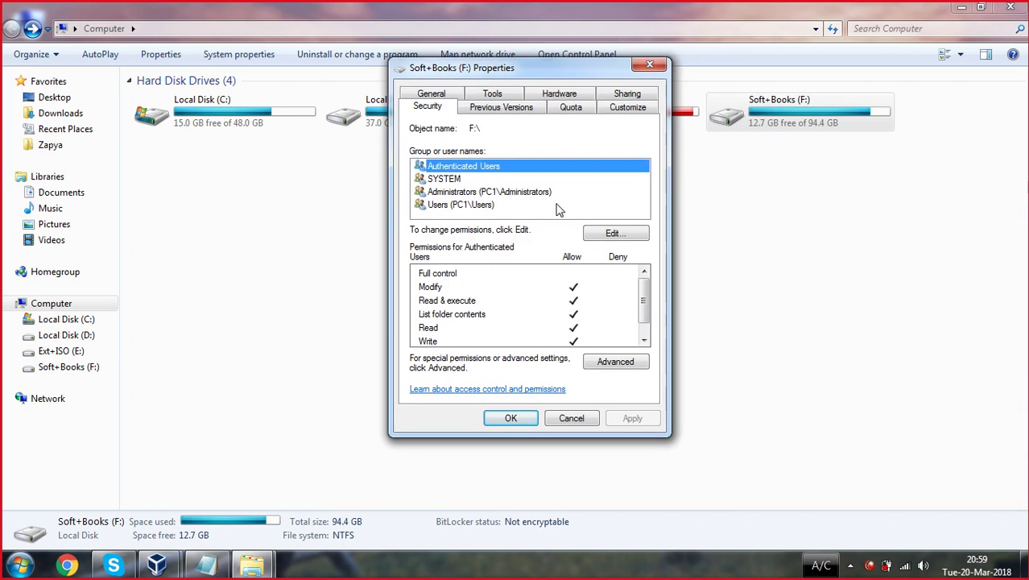
- Add the demo local user's account to the permission list of the F: drive, checking the entered name first
click(616, 236)
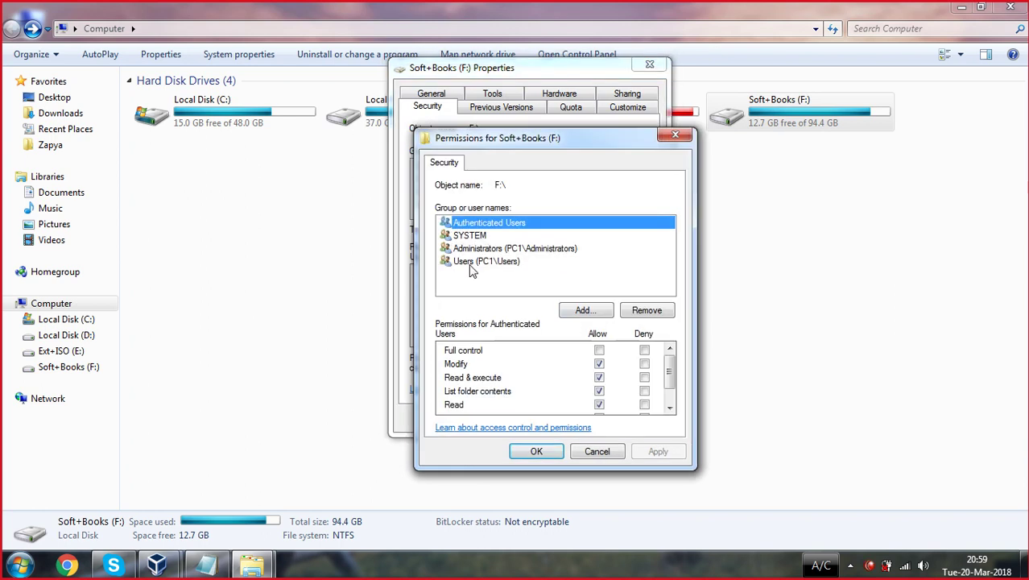
click(586, 310)
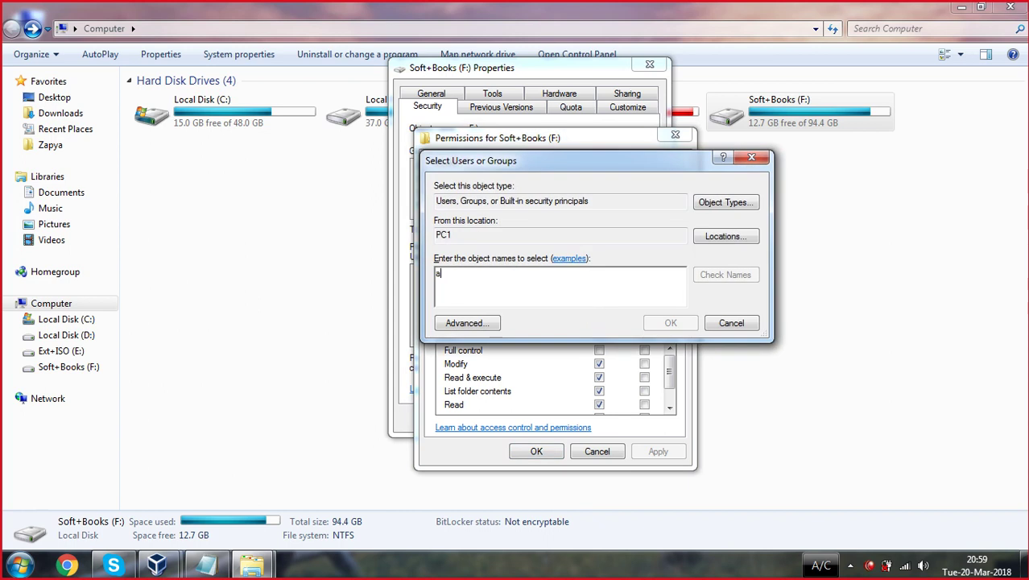
text(all)
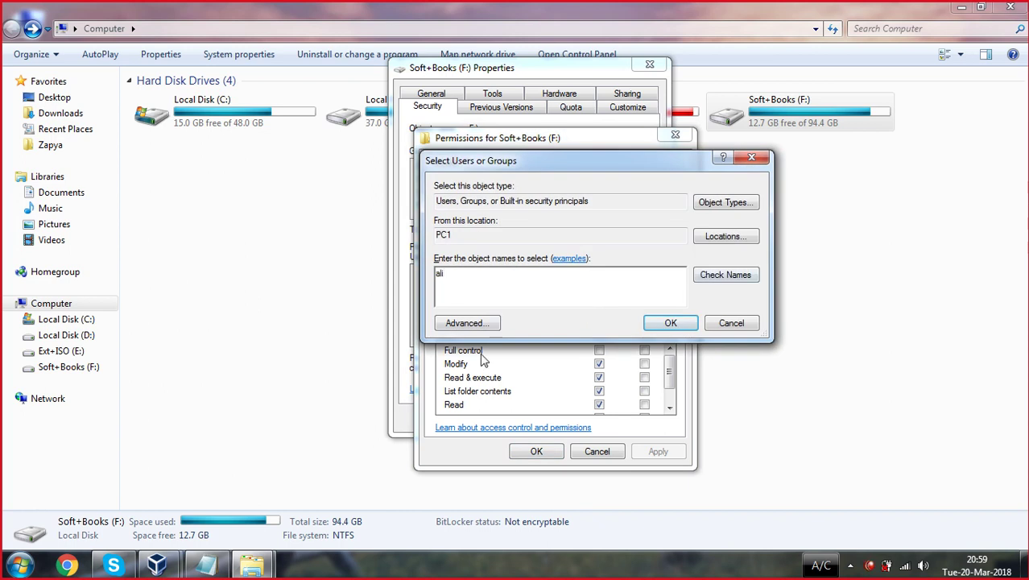
click(731, 276)
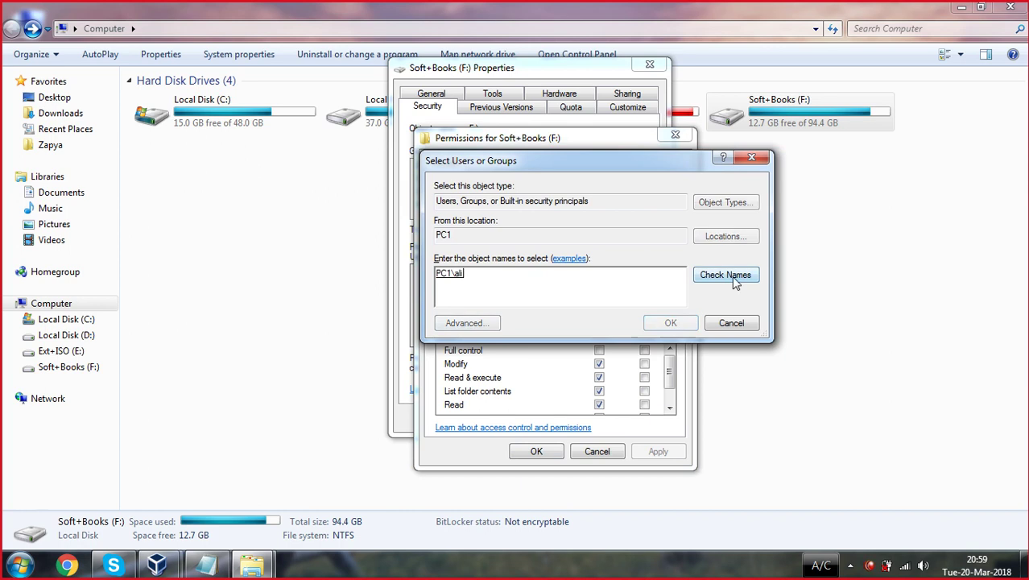
click(669, 322)
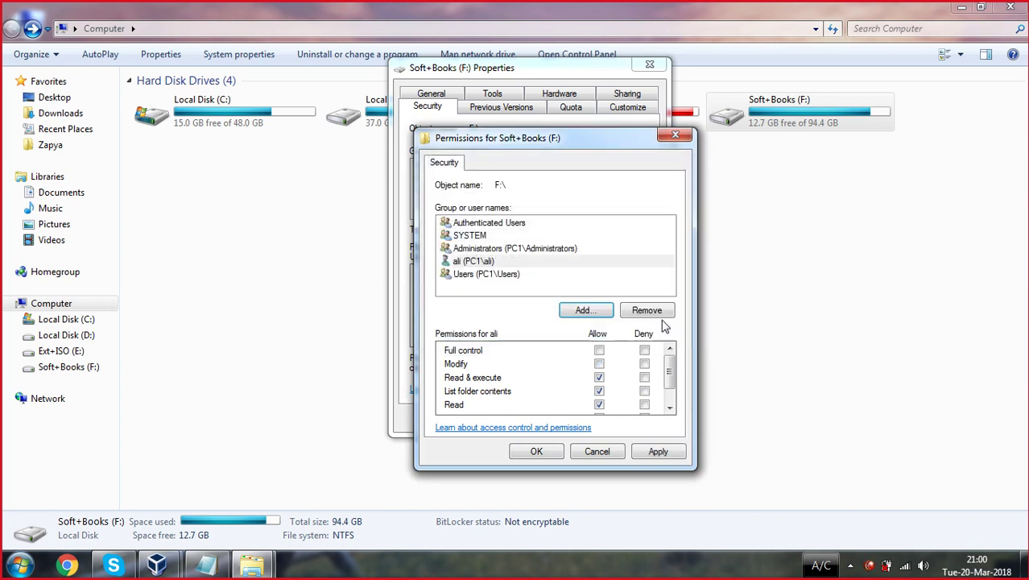
- Clear the added user's Allow settings for Read & execute and List folder contents on F:, and apply the permissions
drag(671, 363, 604, 358)
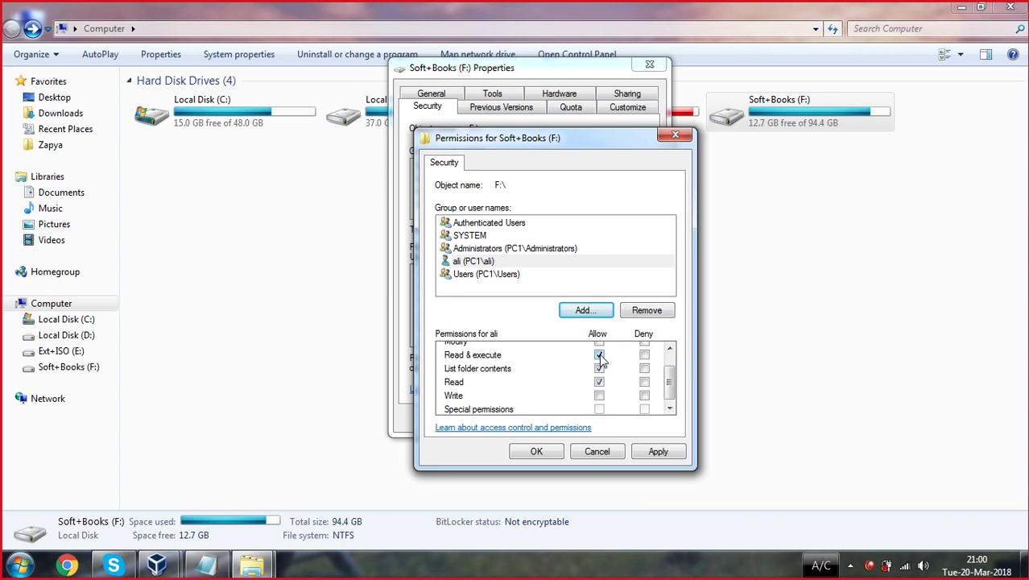
click(599, 355)
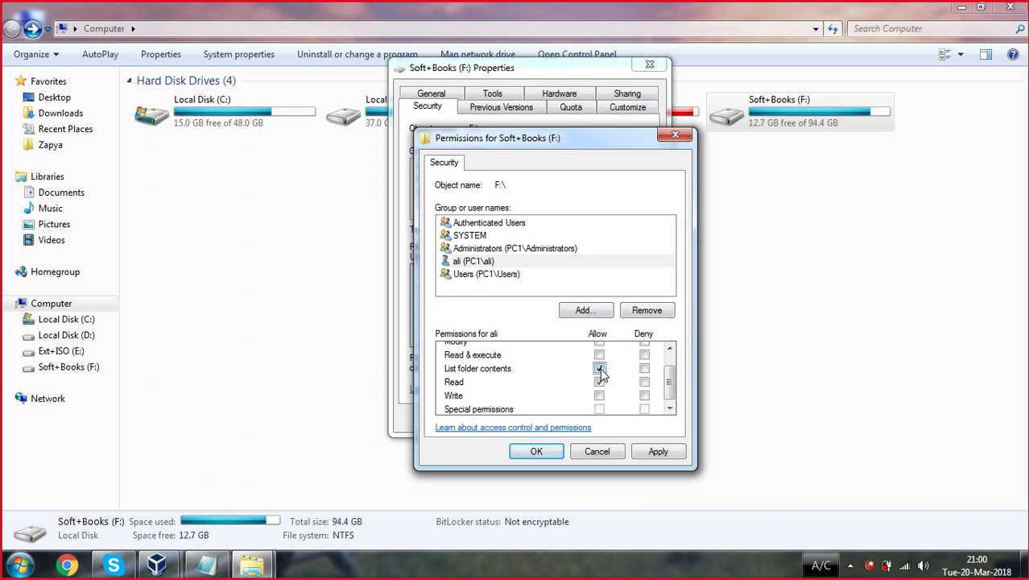
click(599, 368)
drag(671, 388, 672, 395)
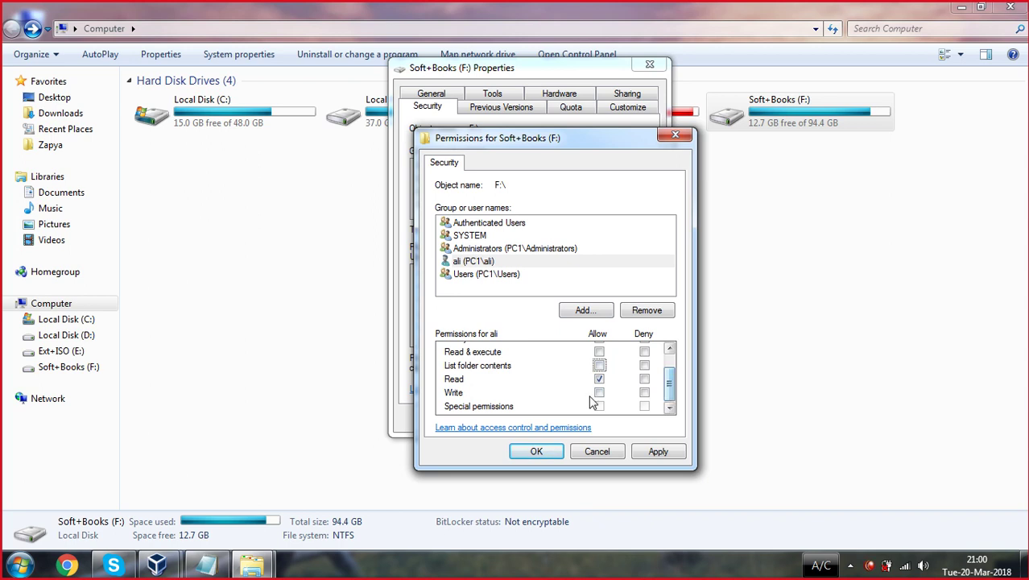
click(657, 452)
click(537, 452)
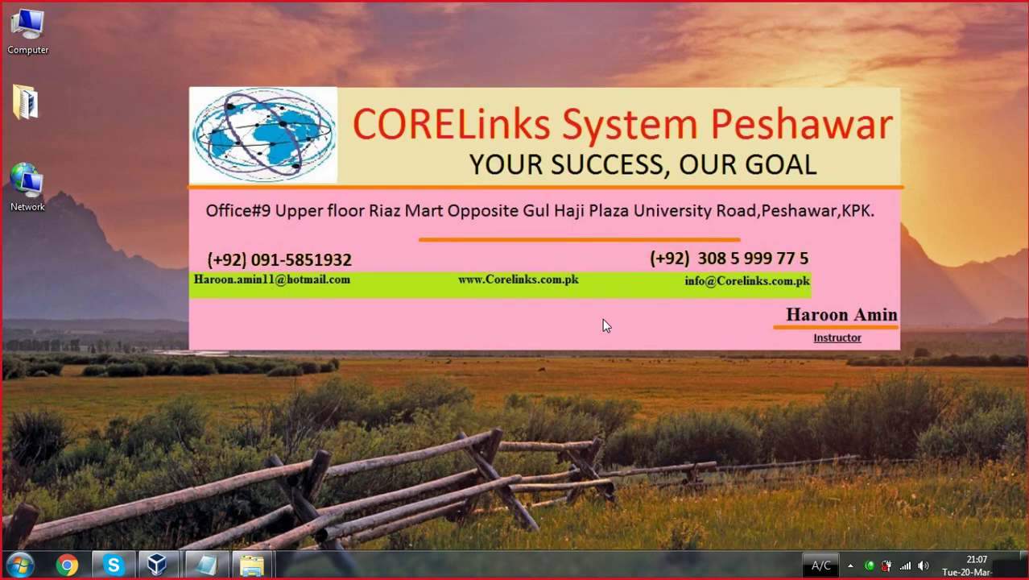
- Open Local Disk (G:) in a maximized window and create a folder named "test DATA" on it
double_click(27, 29)
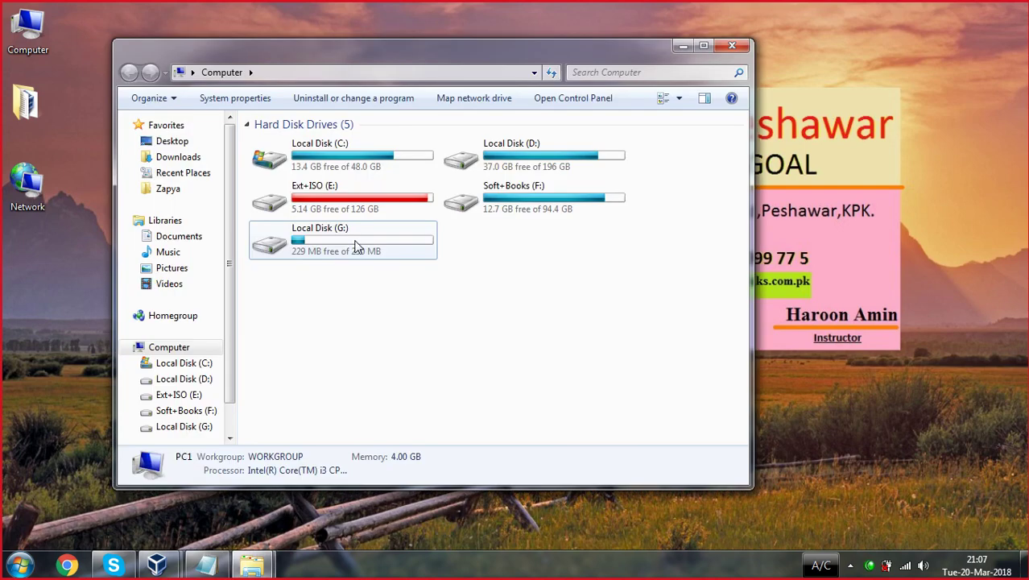
double_click(356, 247)
click(703, 46)
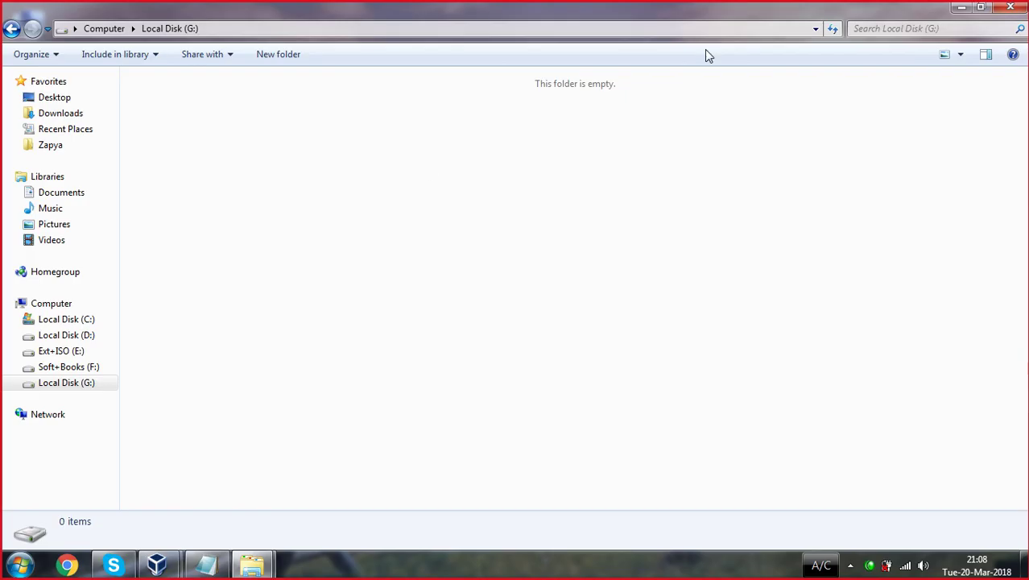
right_click(425, 168)
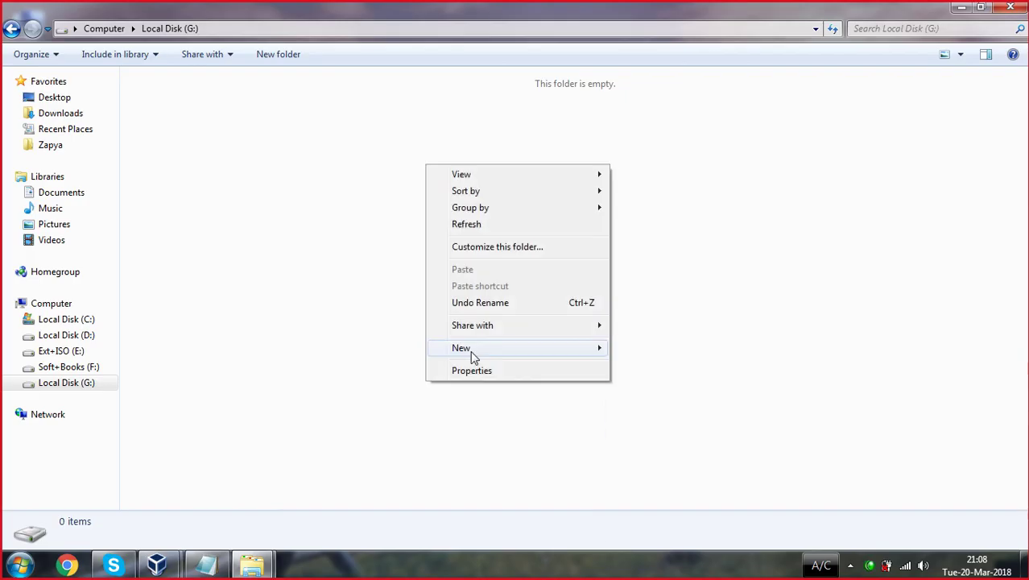
mouse_move(473, 354)
click(671, 344)
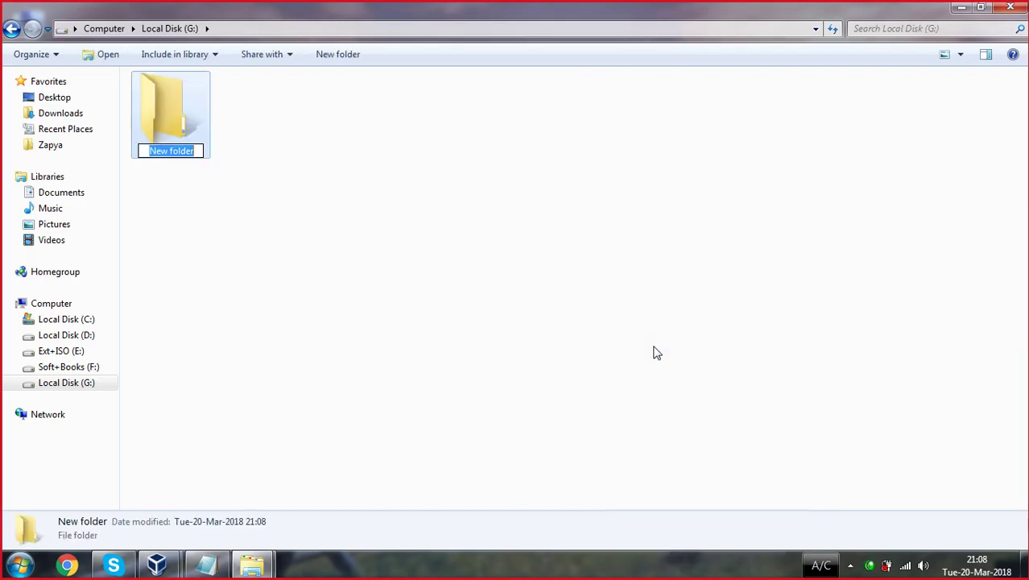
text(test  DATA)
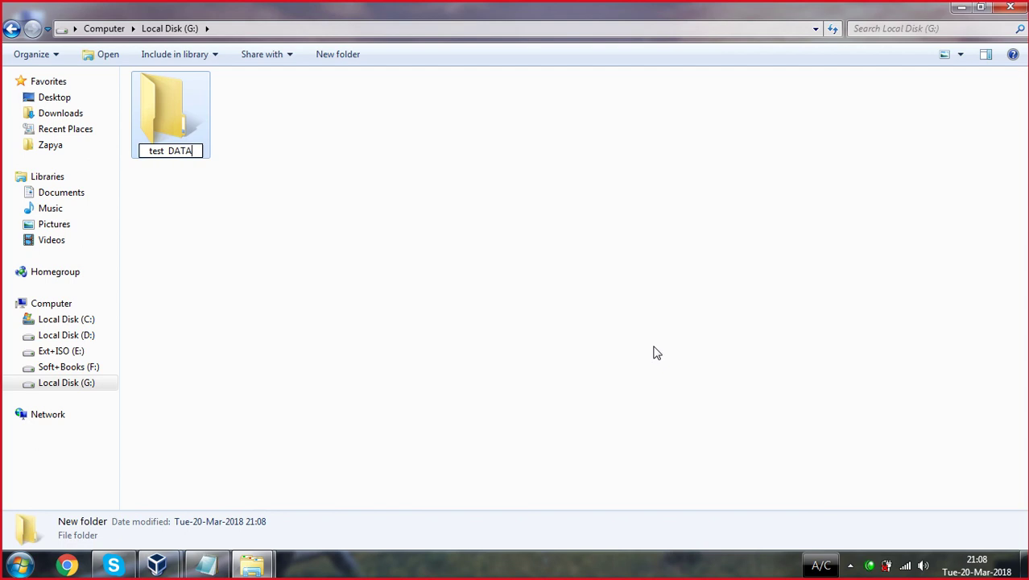
key(Return)
- Create a text document named TEST inside the test DATA folder
key(Return)
right_click(463, 289)
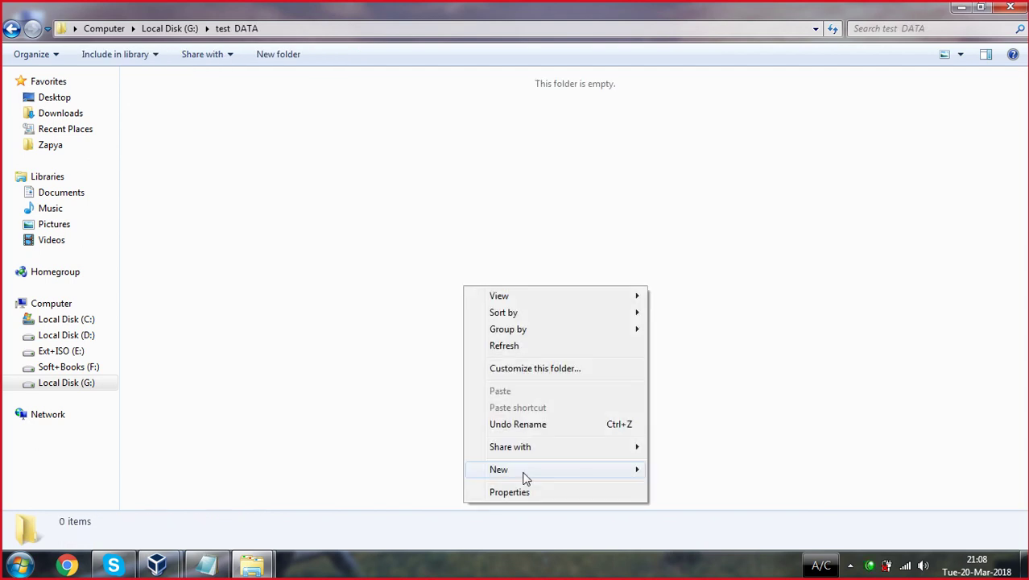
mouse_move(532, 471)
click(690, 417)
text(T)
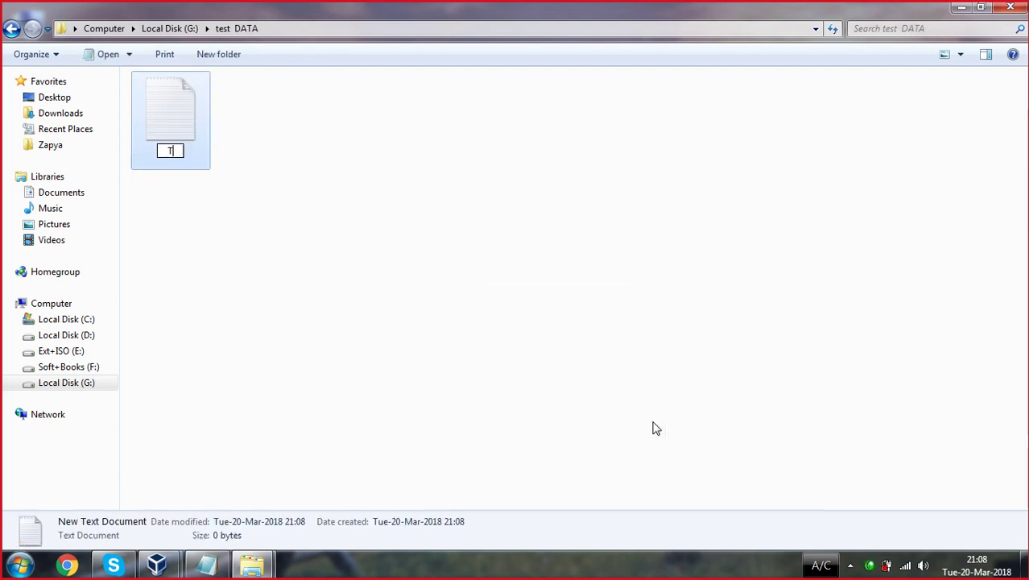
text(EST)
key(Return)
- Write "this is test file" in the TEST document, then save and close it
key(Return)
text(this)
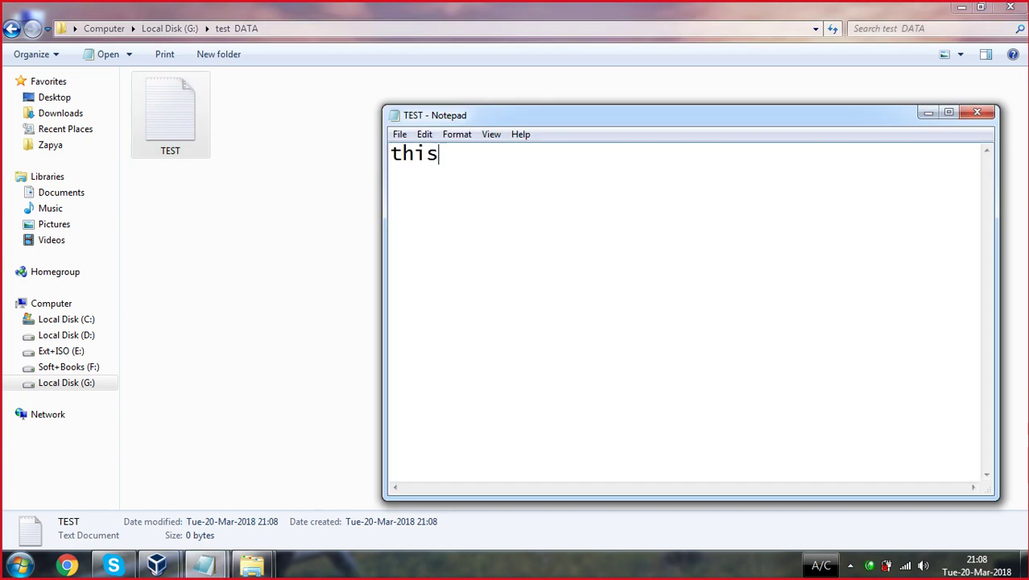
text( is tes)
key(BackSpace)
text(test fi)
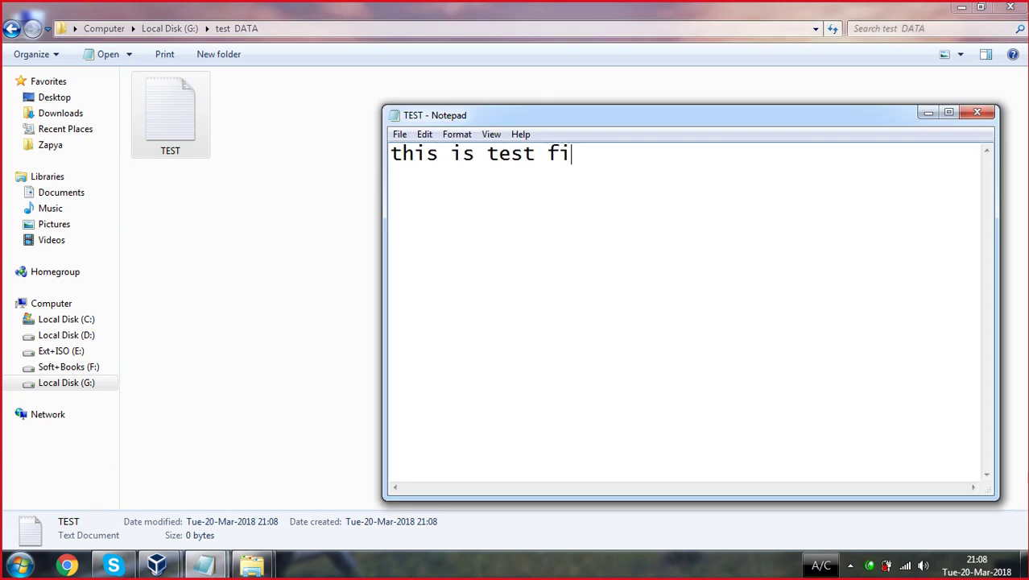
text(le)
key(ctrl+s)
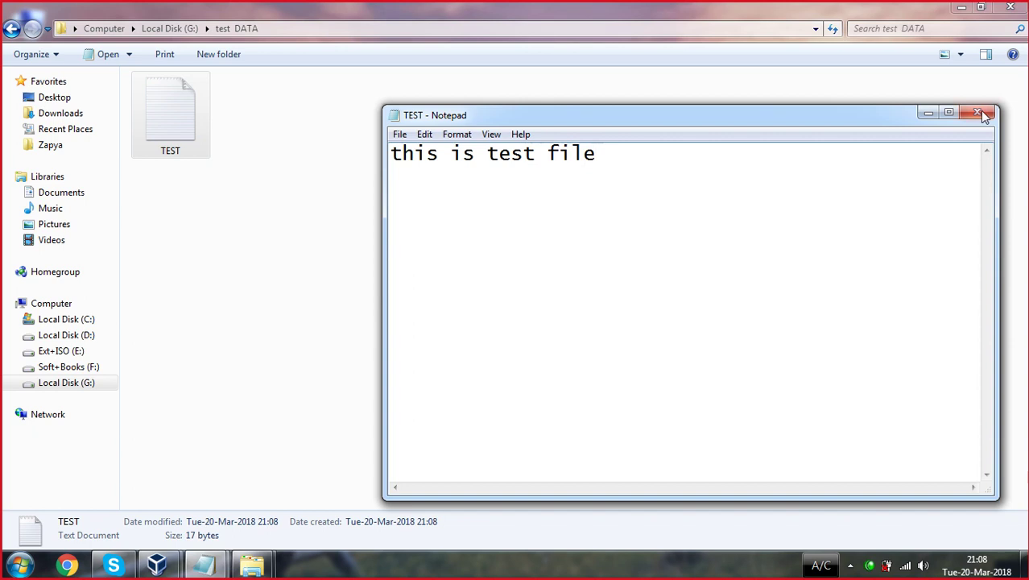
click(984, 113)
- Go back to the drive list and display the security properties of Local Disk (G:)
click(11, 29)
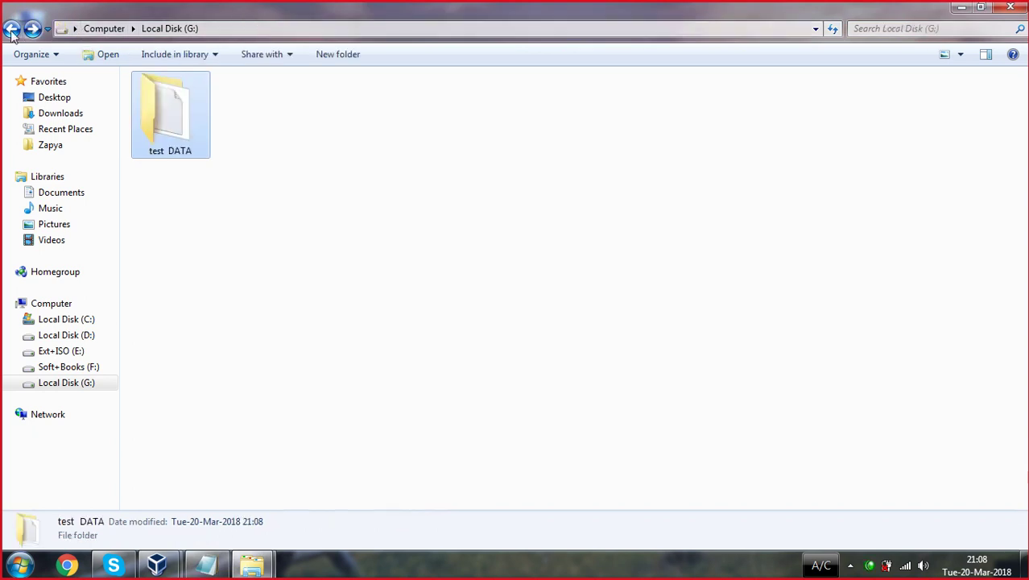
click(12, 28)
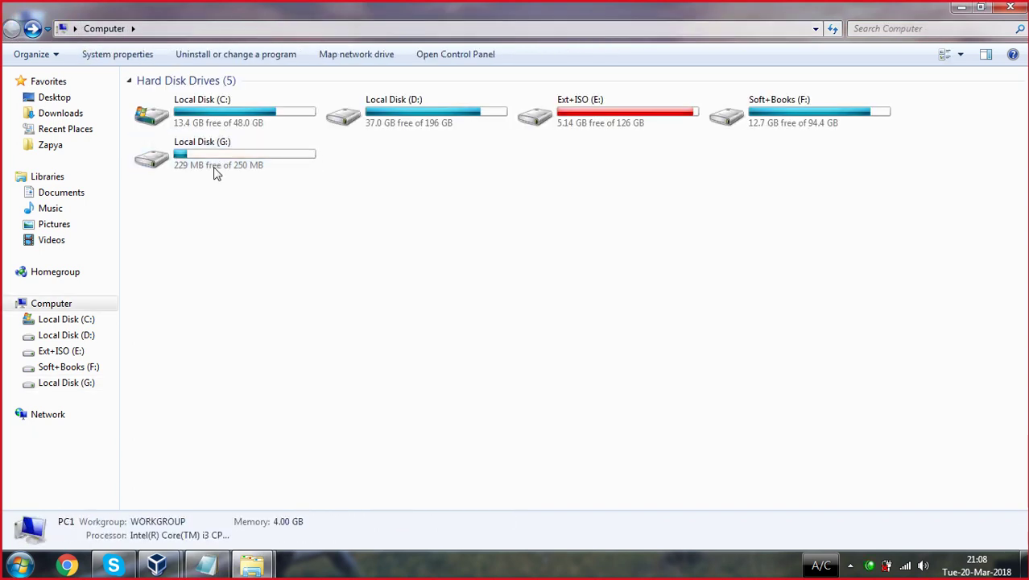
right_click(212, 144)
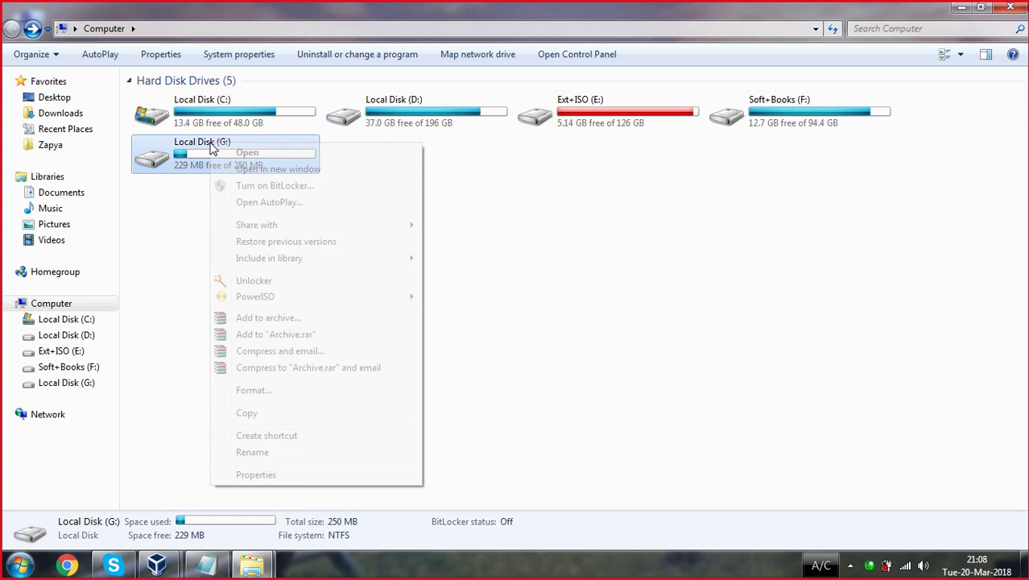
click(266, 477)
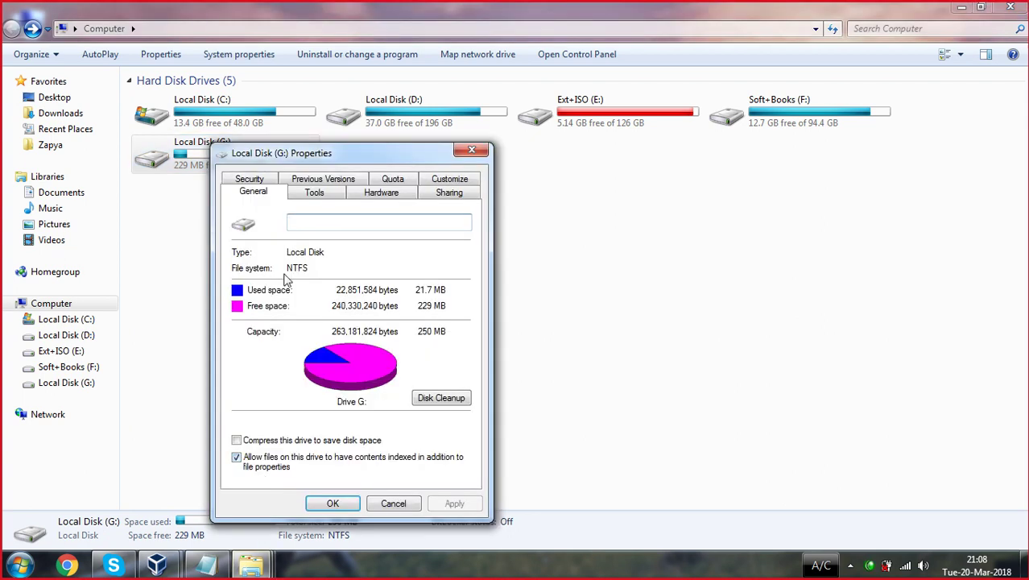
click(249, 179)
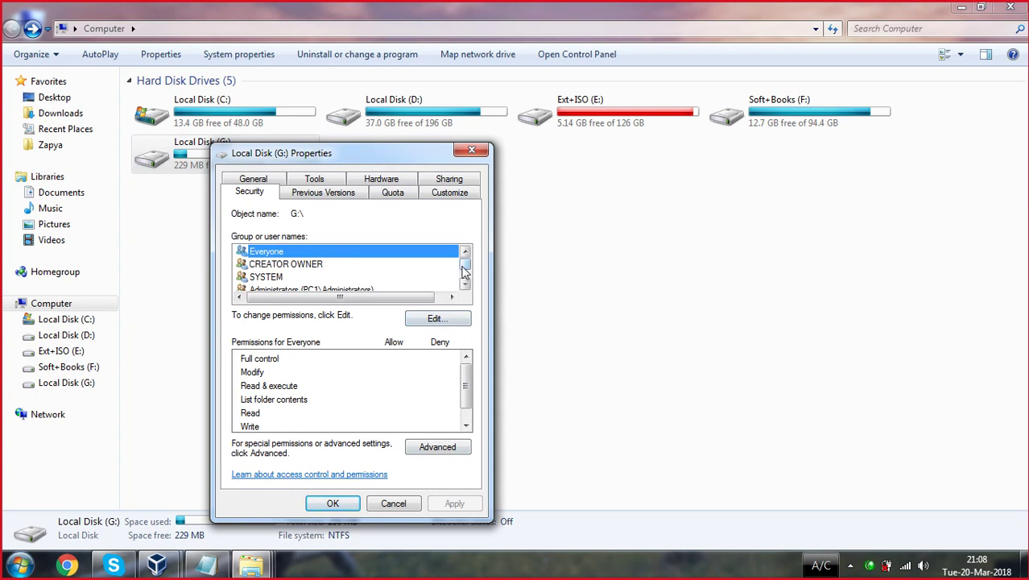
- Review the G: drive permissions of Users, Administrators, SYSTEM and CREATOR OWNER
scroll(464, 274, down, 1)
click(284, 276)
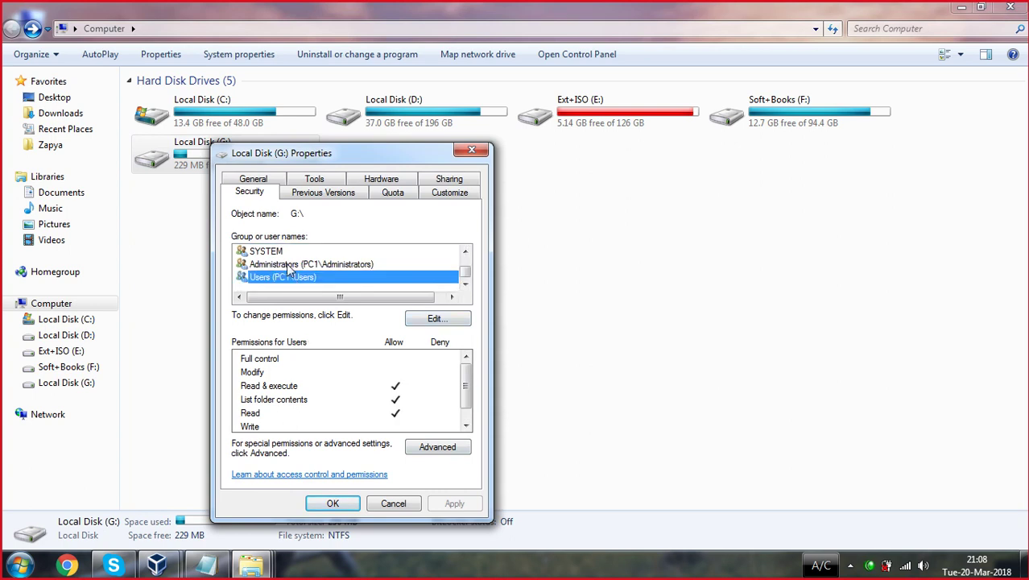
click(286, 265)
click(277, 252)
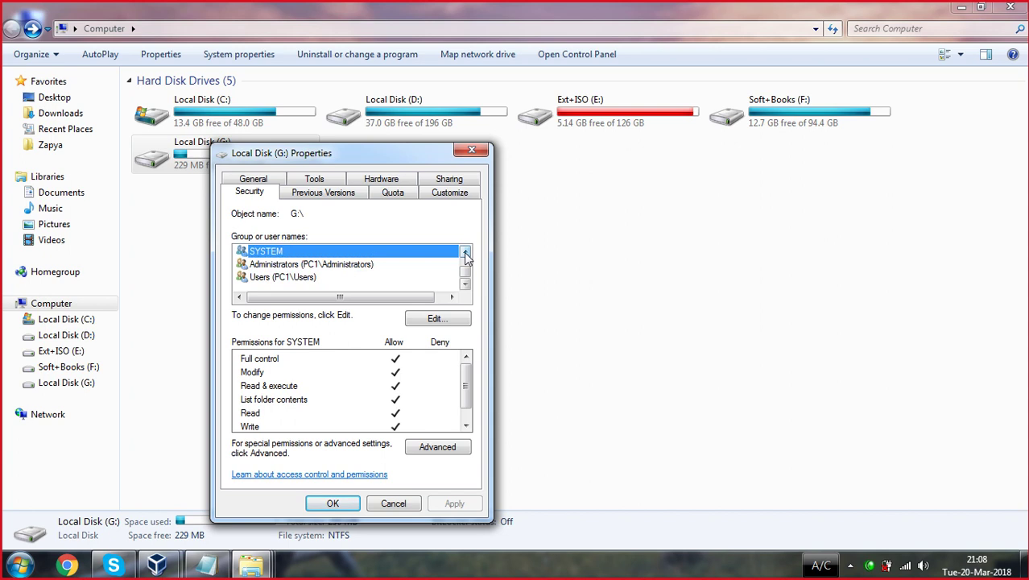
click(464, 252)
click(283, 252)
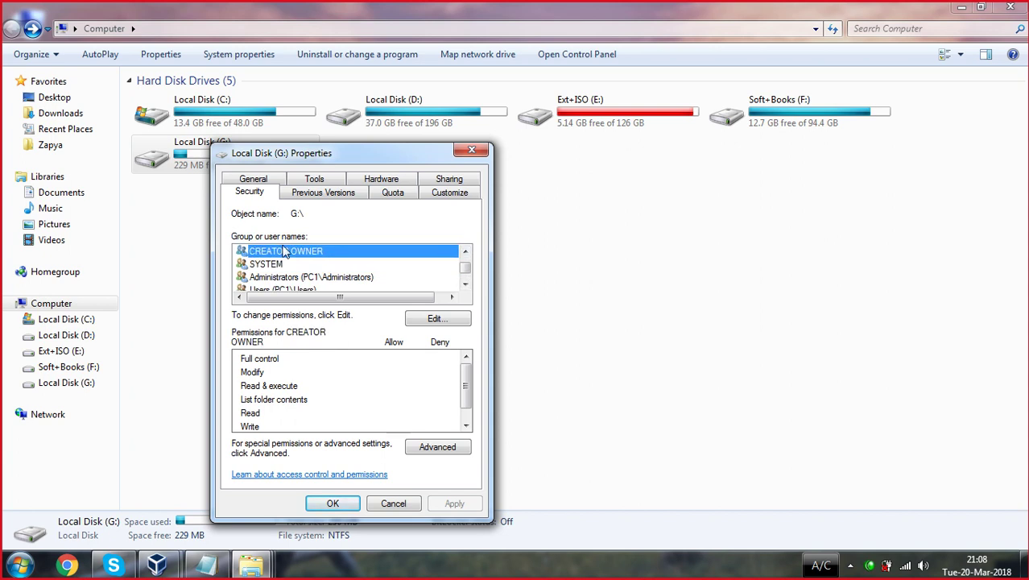
click(465, 283)
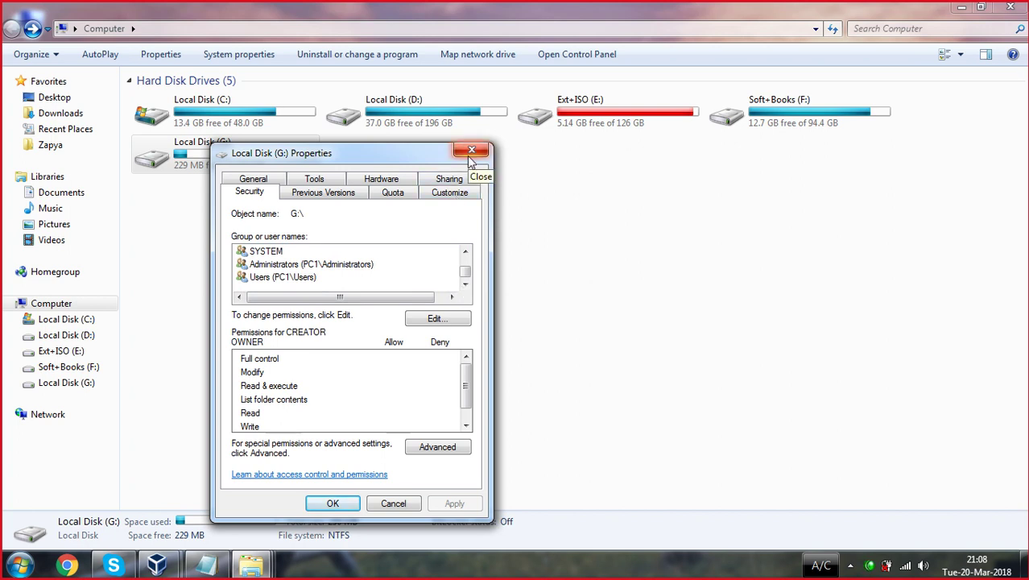
- Add the demo local user's account to the G: drive's permission list, checking the entered name first
click(433, 321)
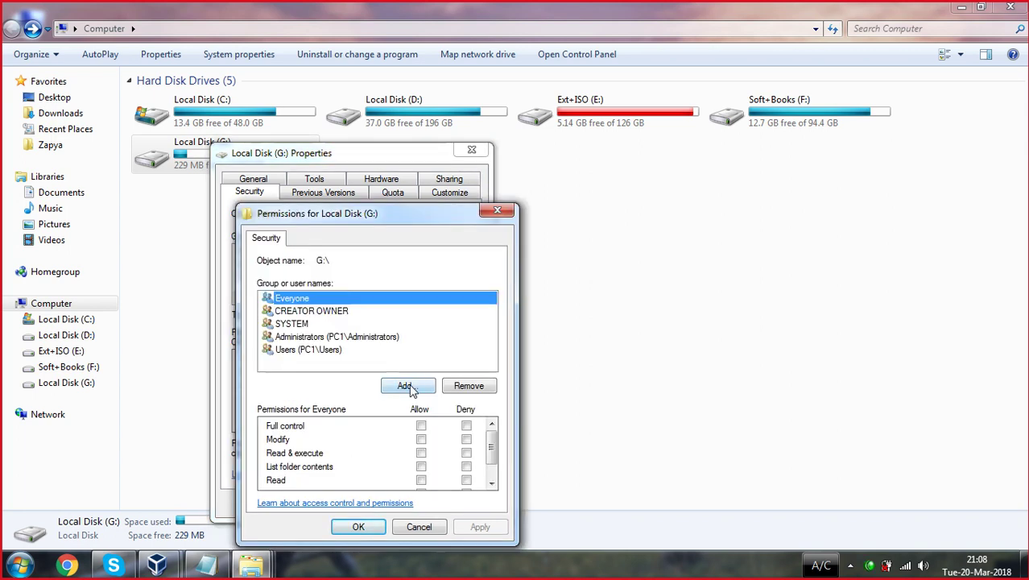
click(405, 385)
text(ali)
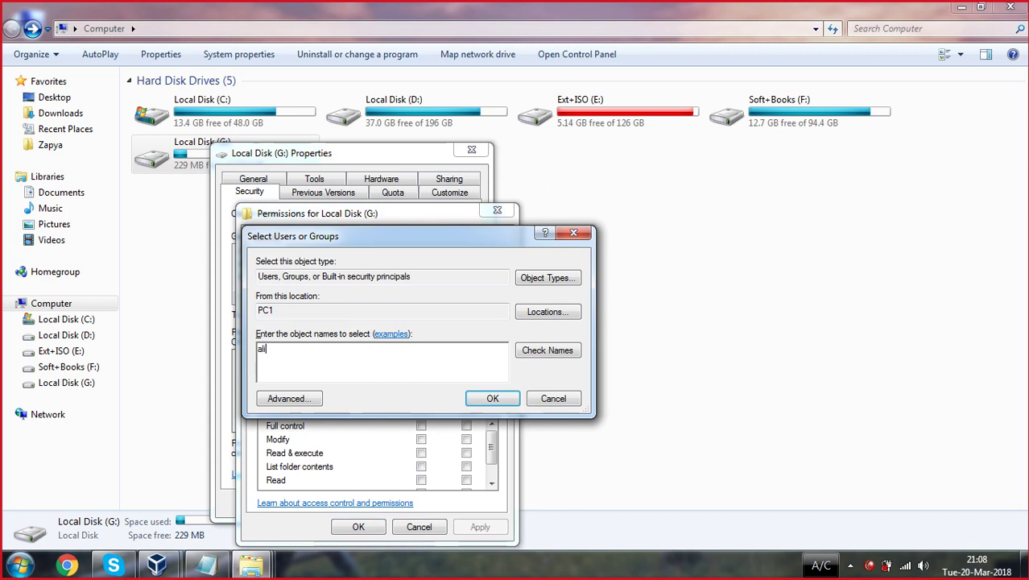
click(535, 353)
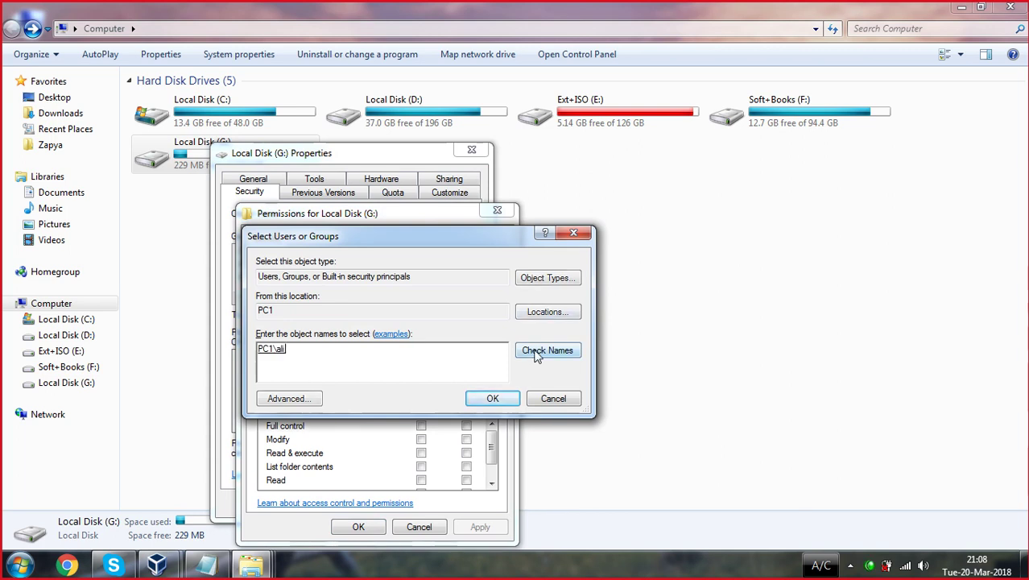
click(488, 398)
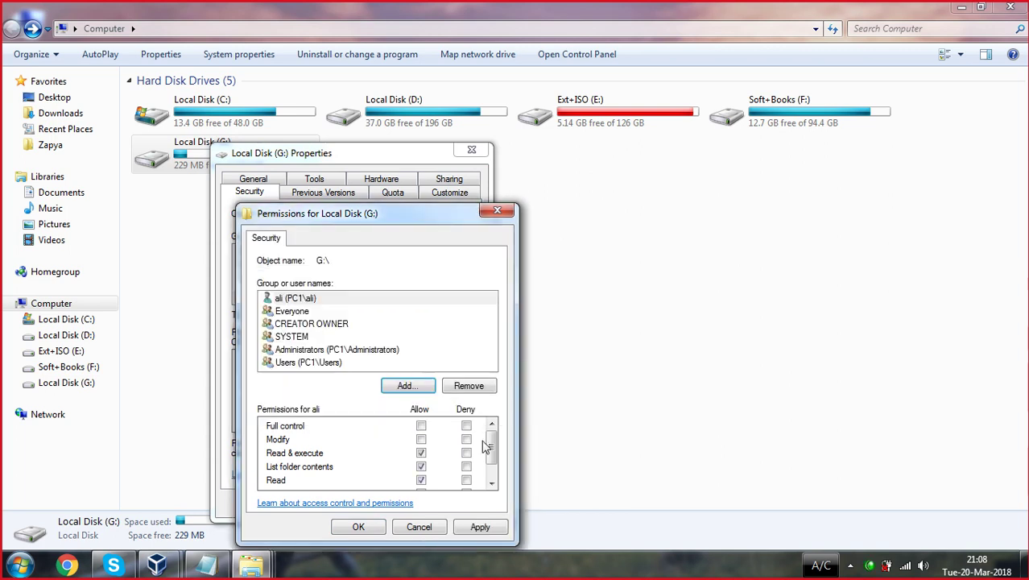
- Clear the added user's Allow settings for Read & execute and List folder contents on G:, apply them, and close the drive's properties
scroll(486, 445, down, 1)
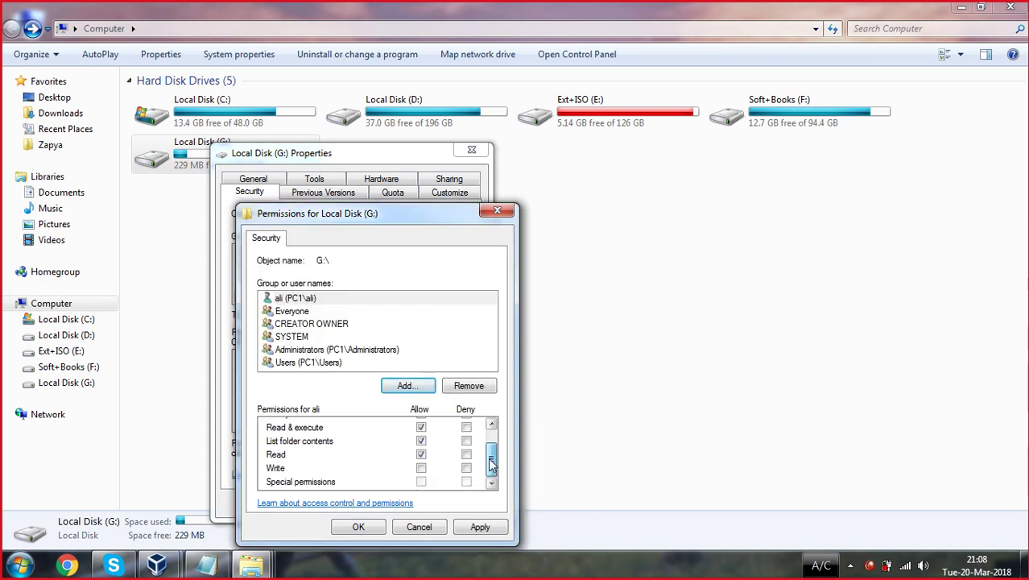
click(421, 426)
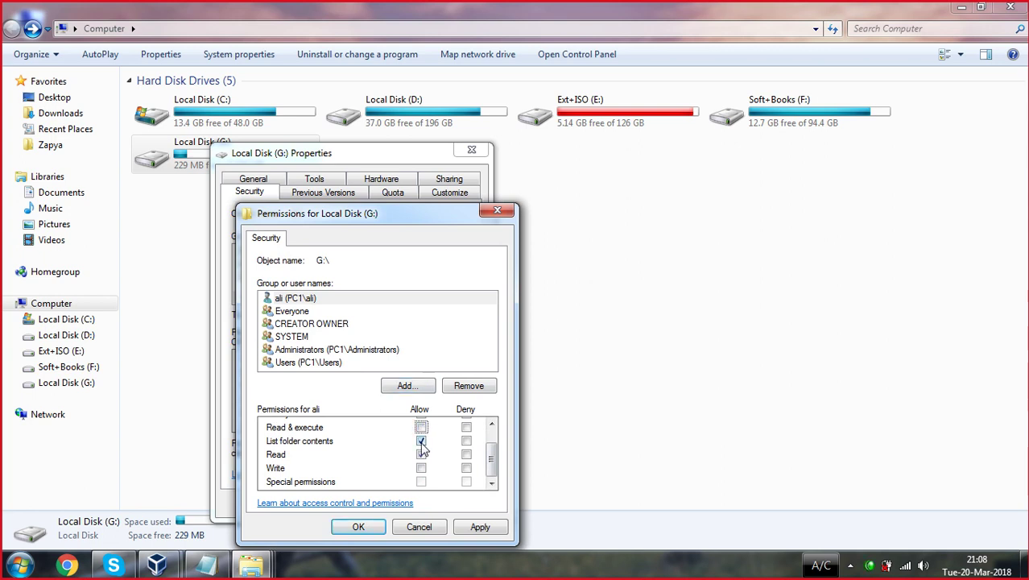
click(422, 441)
click(480, 527)
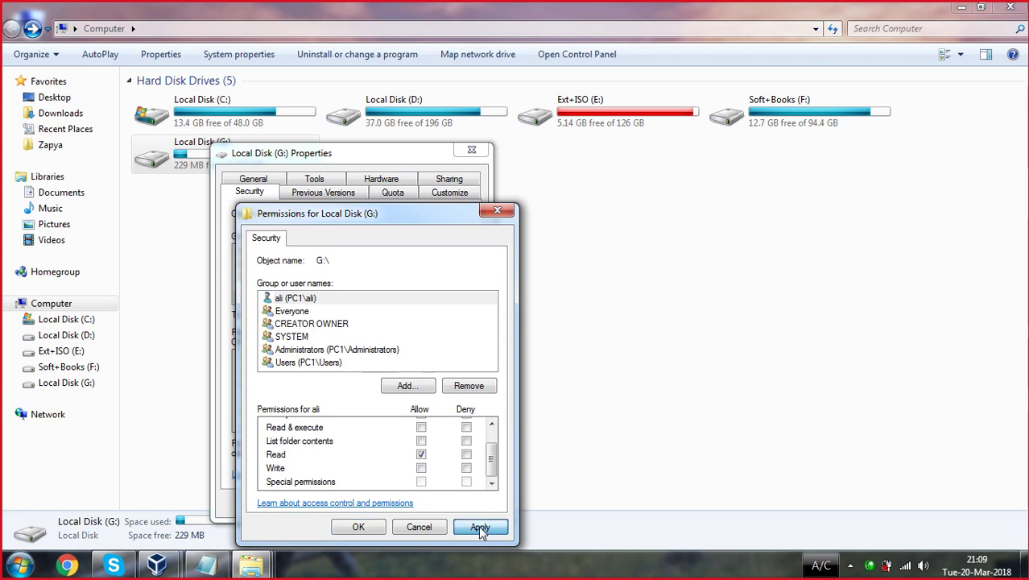
click(360, 527)
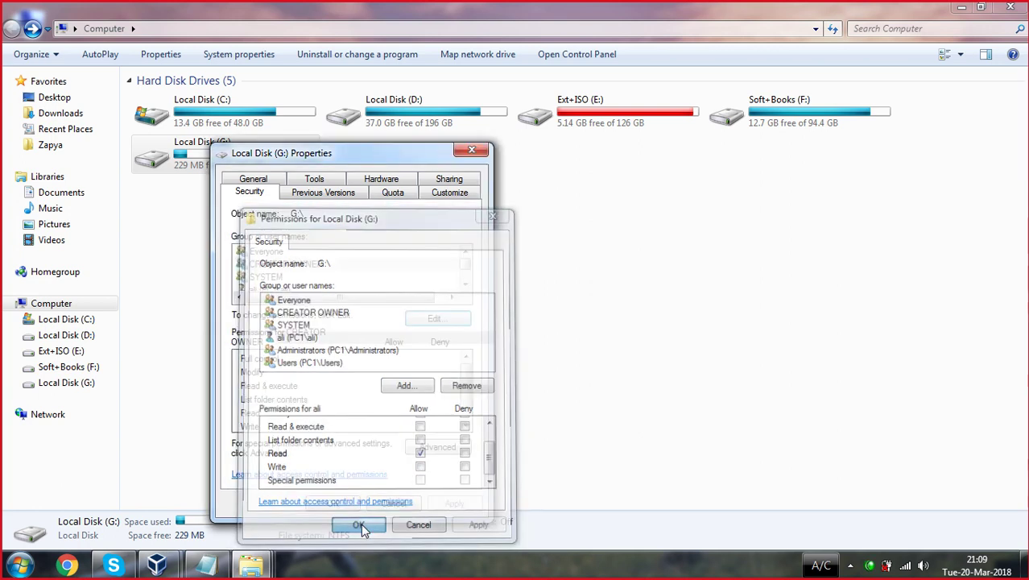
click(344, 507)
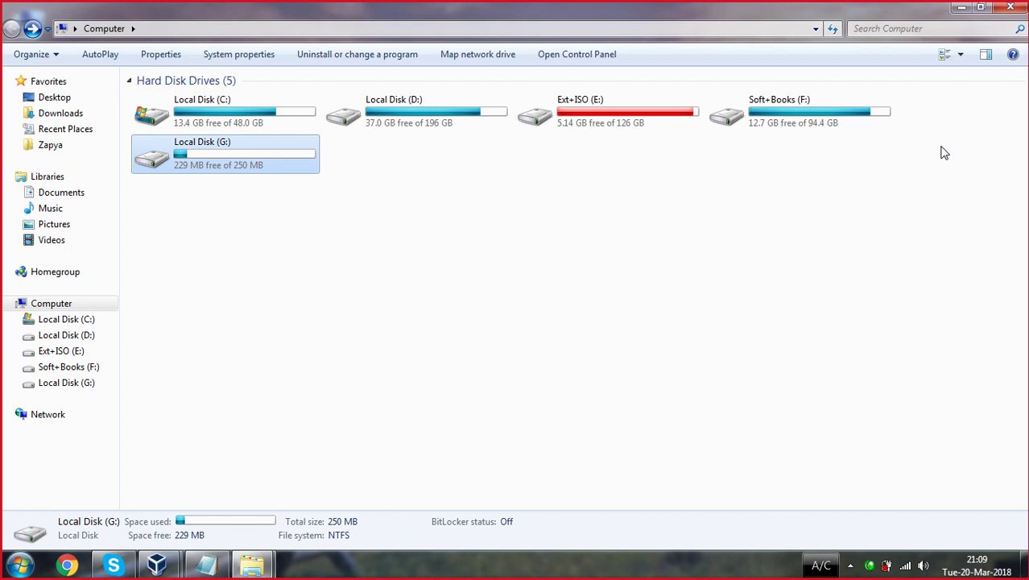
- Refresh the drive list and inspect the contents of the test DATA folder on G:, then return to the drive's root
right_click(354, 268)
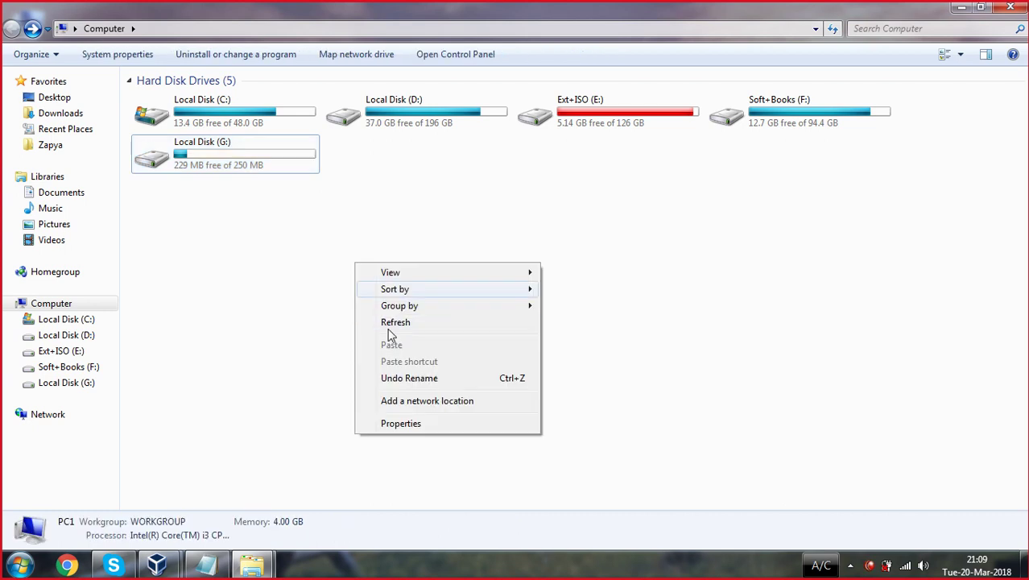
click(391, 325)
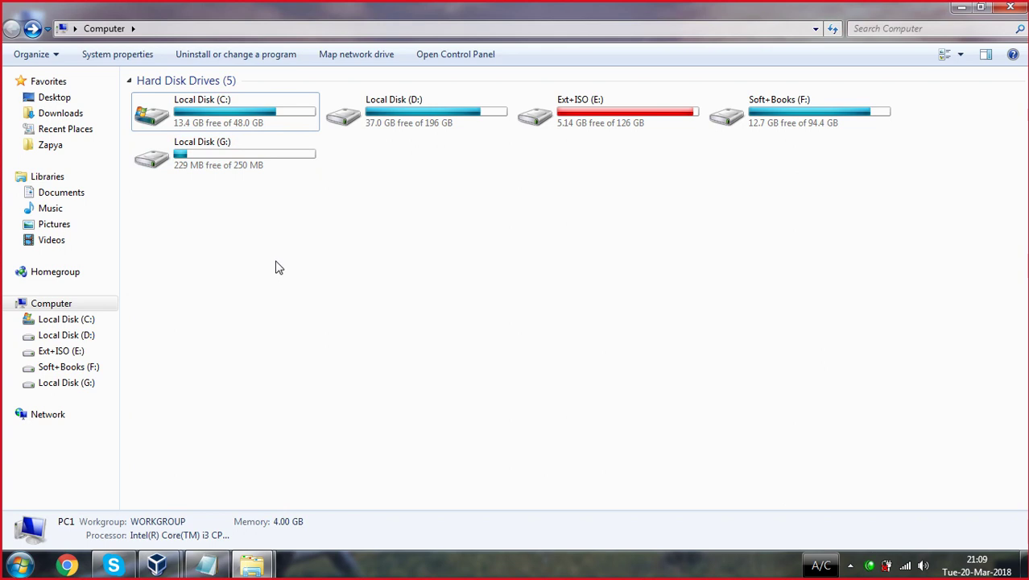
double_click(240, 165)
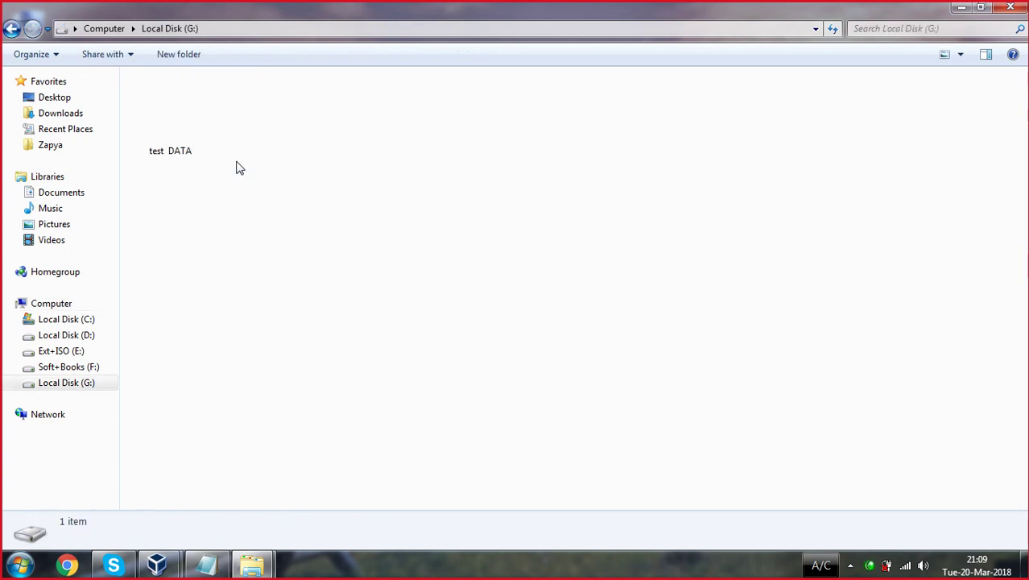
right_click(174, 145)
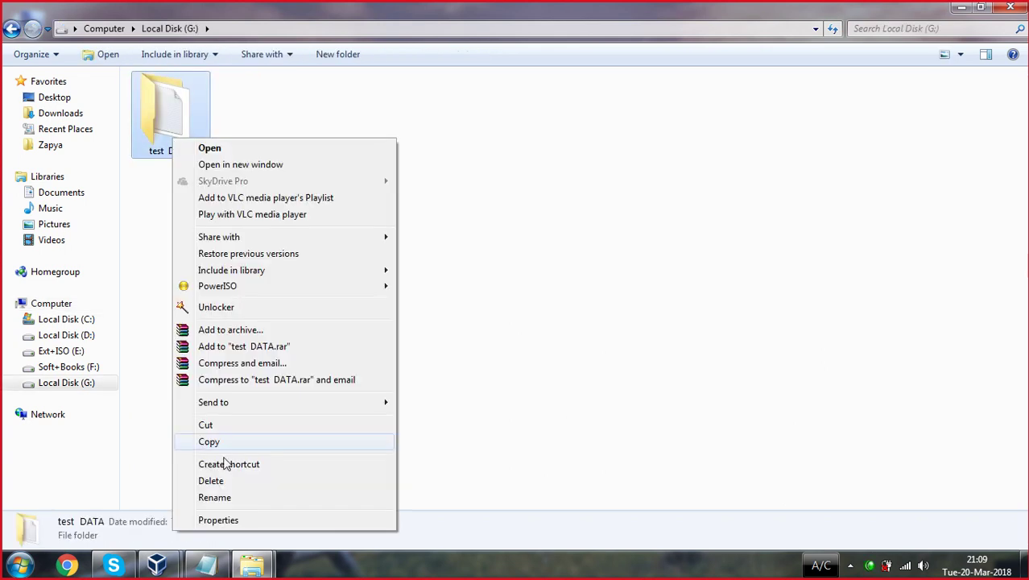
click(522, 241)
right_click(522, 242)
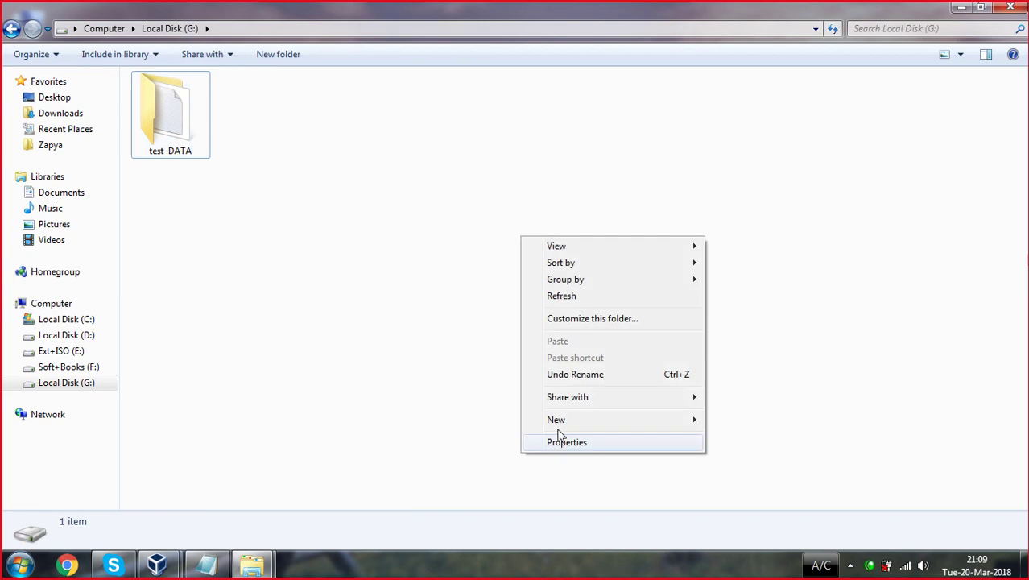
click(159, 96)
double_click(159, 95)
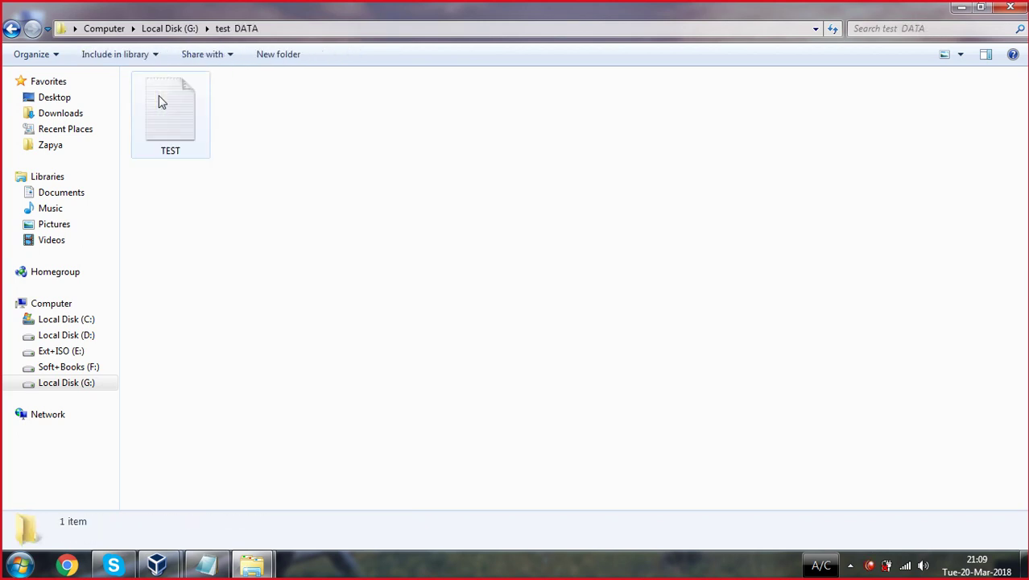
click(11, 28)
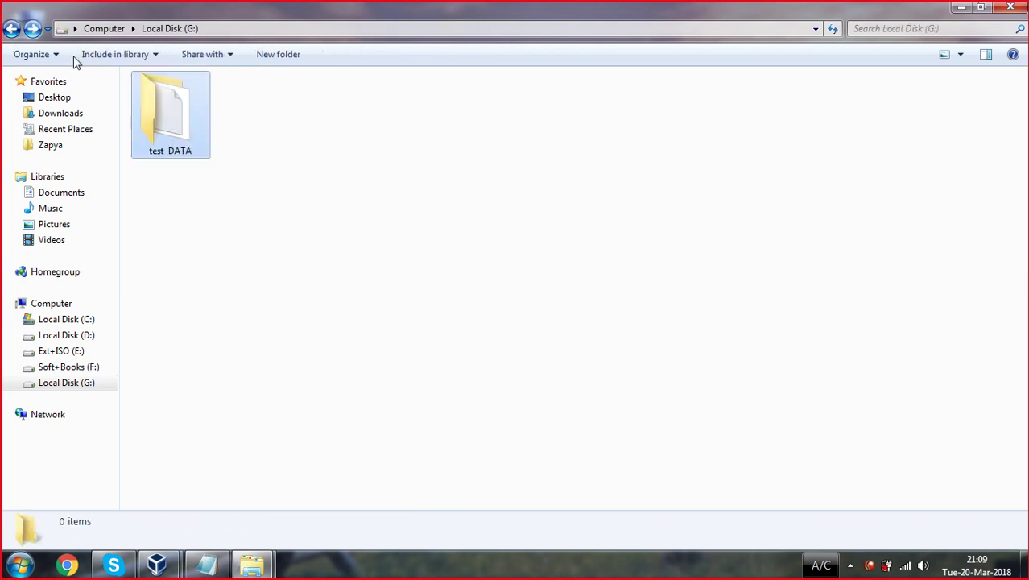
- Create a new folder with the default name inside the test DATA folder on G:
double_click(190, 131)
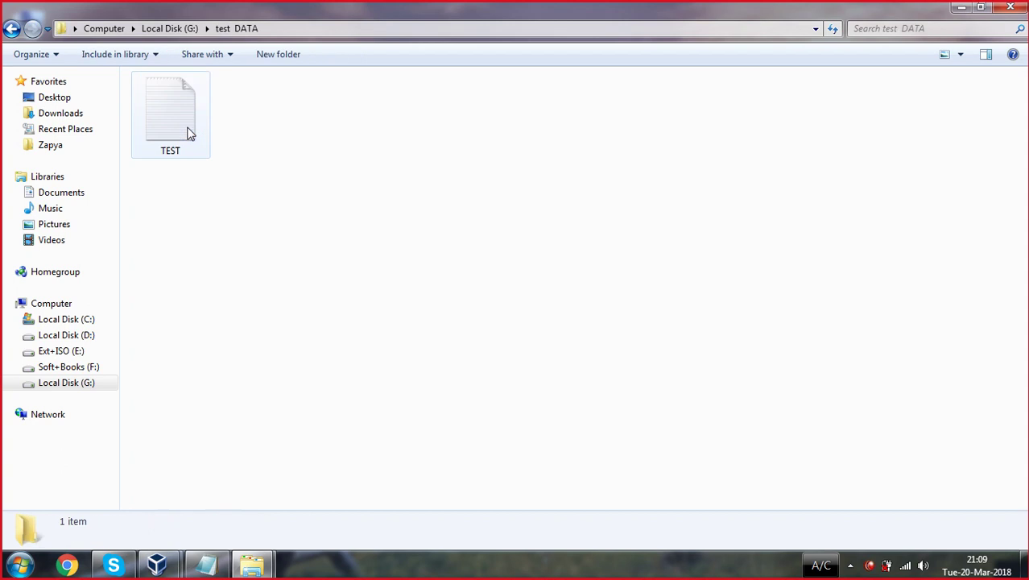
right_click(293, 188)
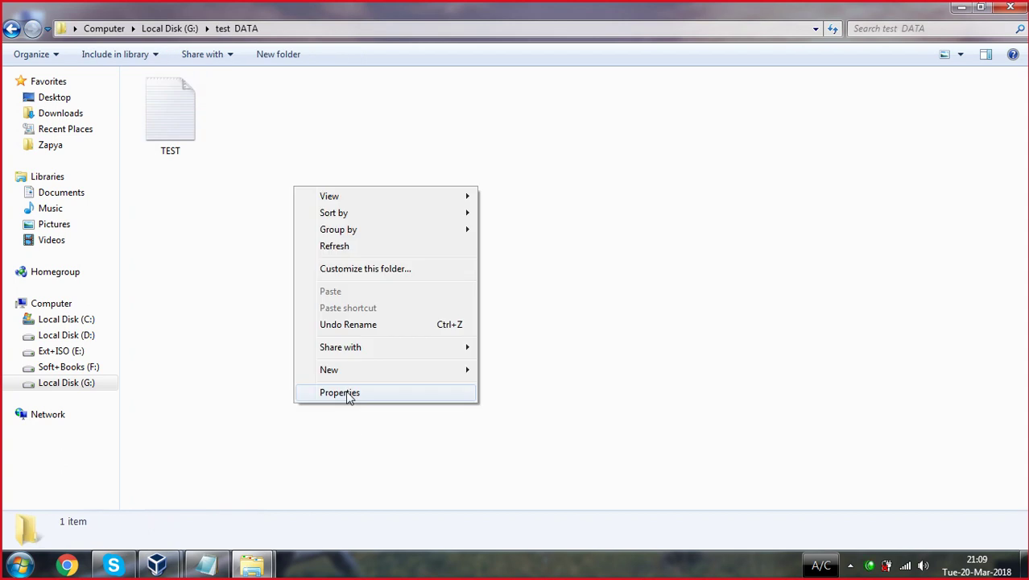
mouse_move(344, 375)
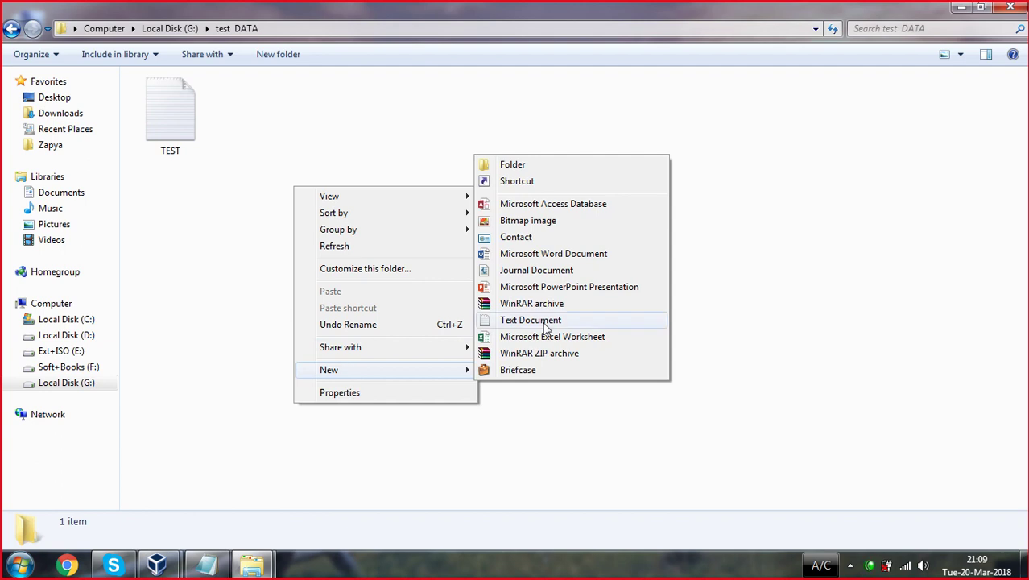
click(507, 165)
click(362, 277)
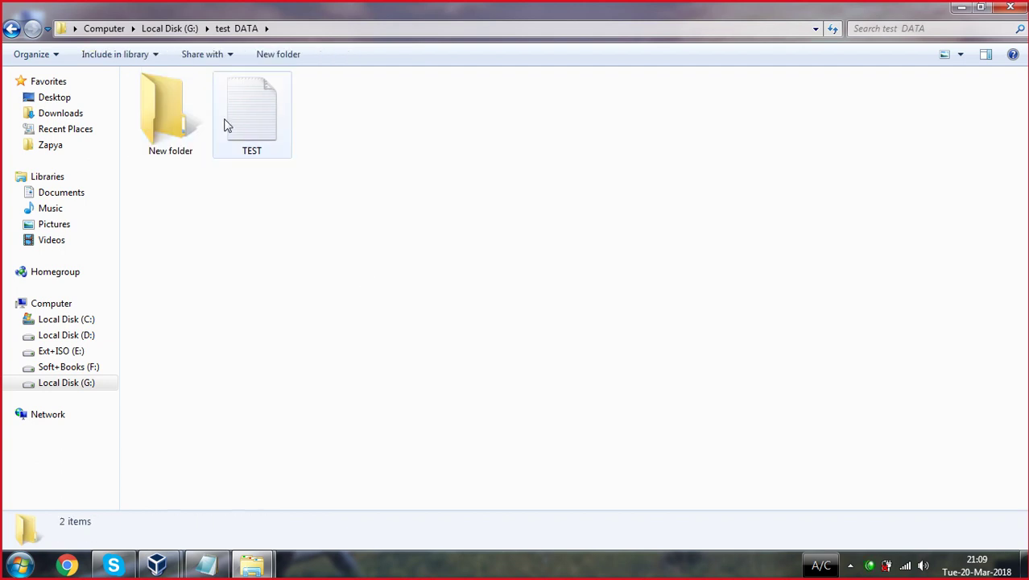
- Review the Administrators and Users permissions on the TEST text file, then close its permission and properties dialogs
click(222, 109)
right_click(222, 106)
click(267, 448)
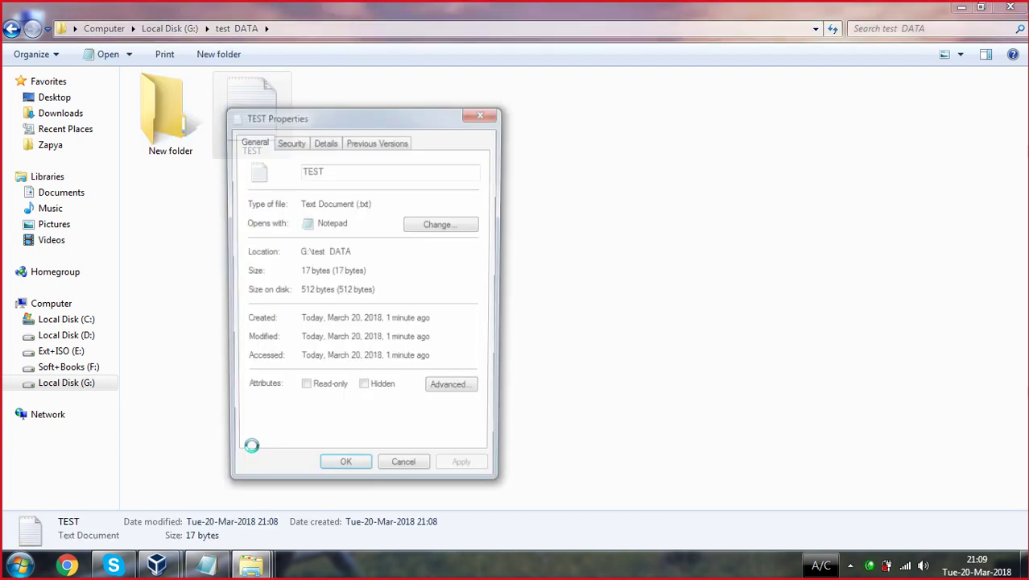
click(289, 142)
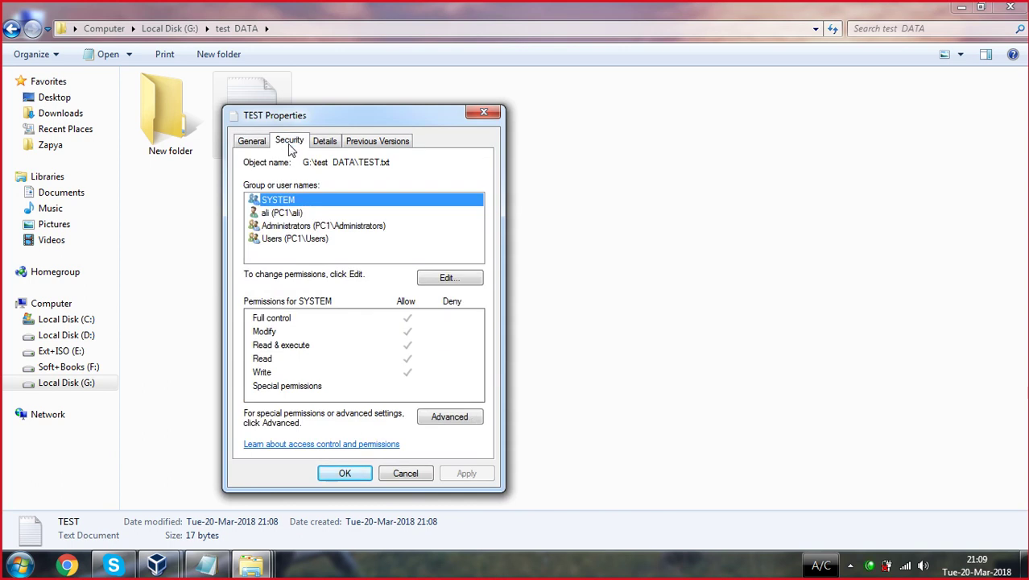
click(458, 339)
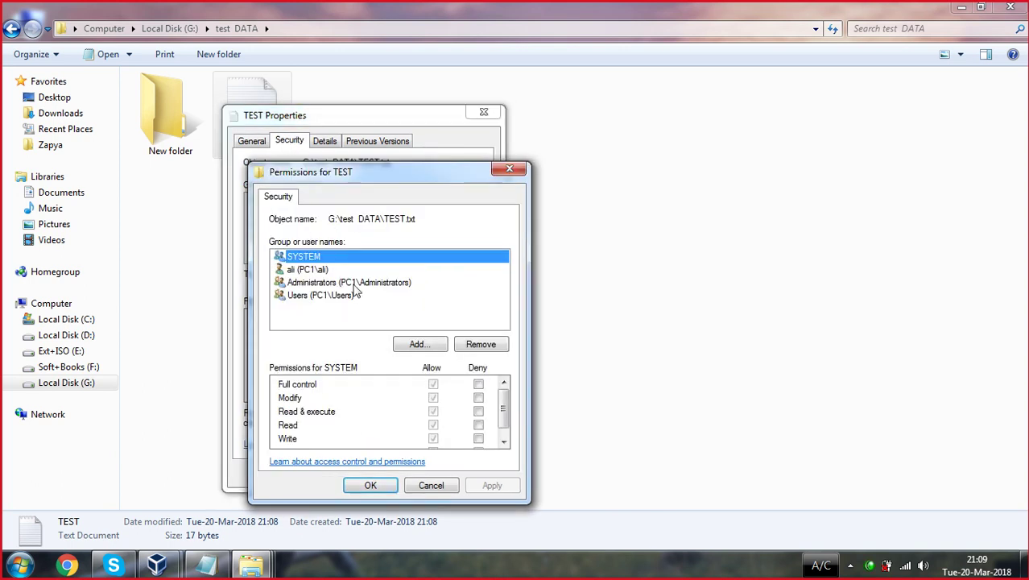
click(354, 284)
click(341, 295)
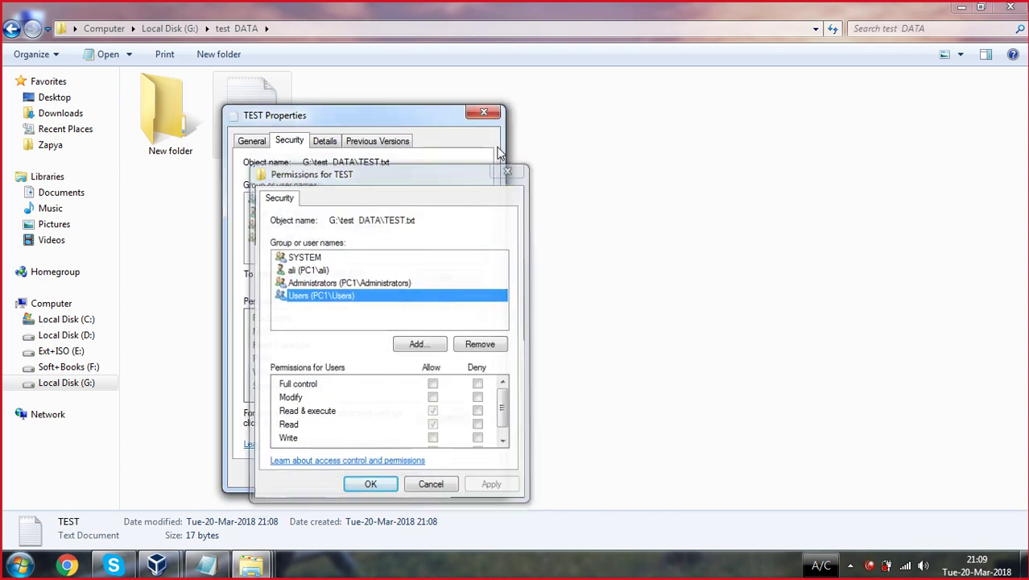
click(509, 169)
click(483, 112)
- Inspect the contents of New folder, then return to test DATA
click(164, 124)
double_click(164, 124)
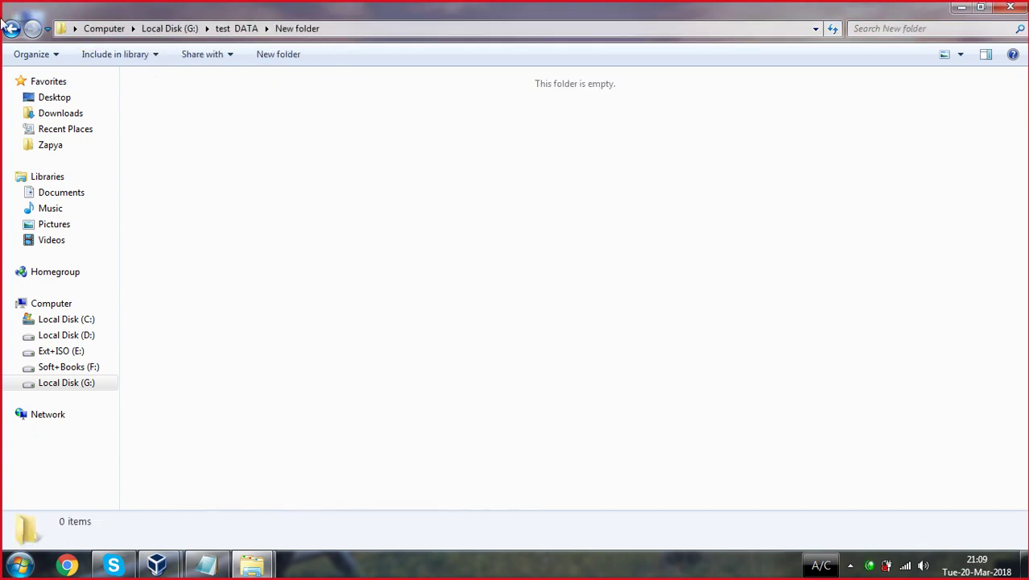
key(BackSpace)
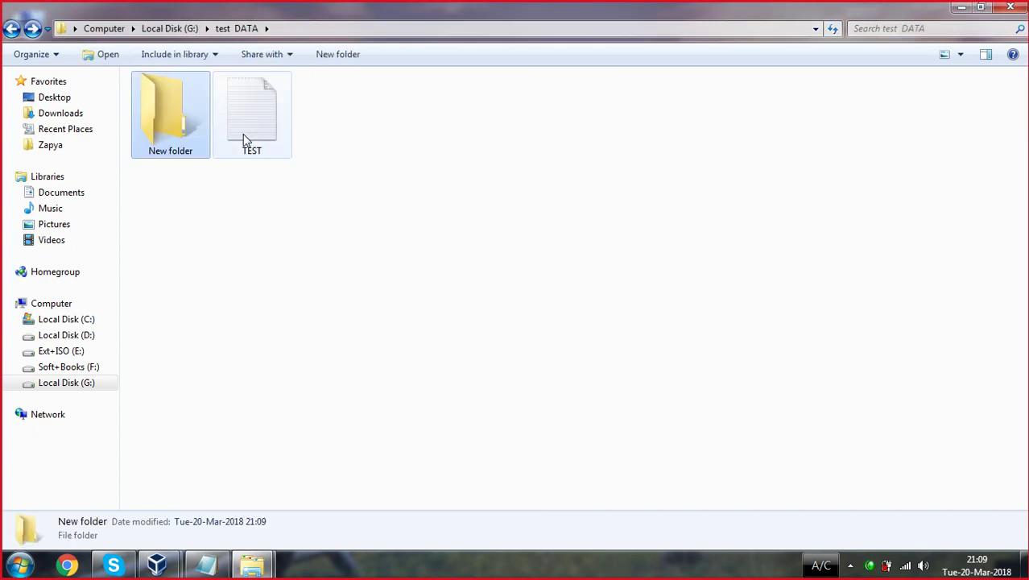
- Check the TEST file's group permissions and where its advanced permission entries are inherited from, then close its properties
right_click(244, 133)
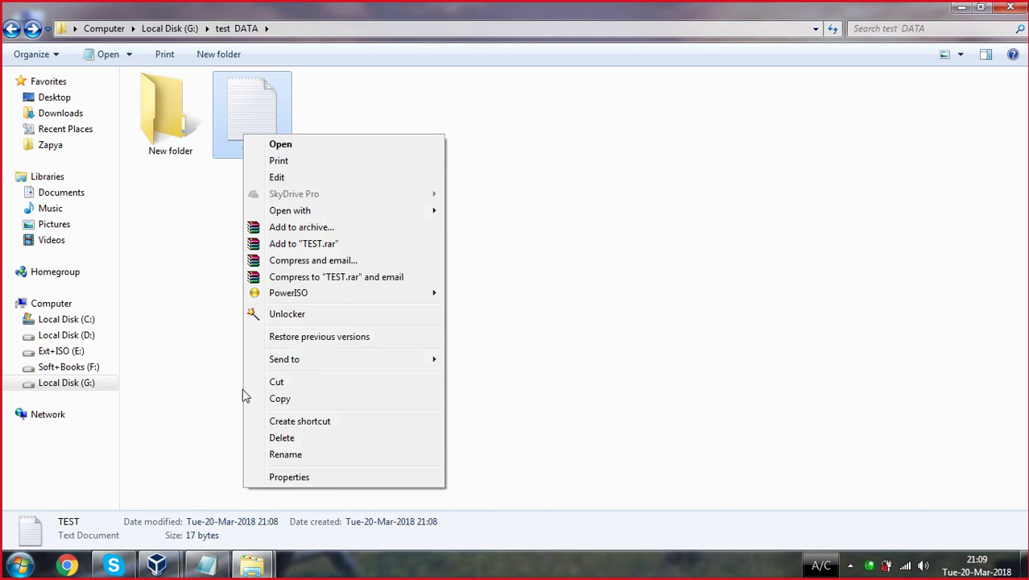
click(290, 477)
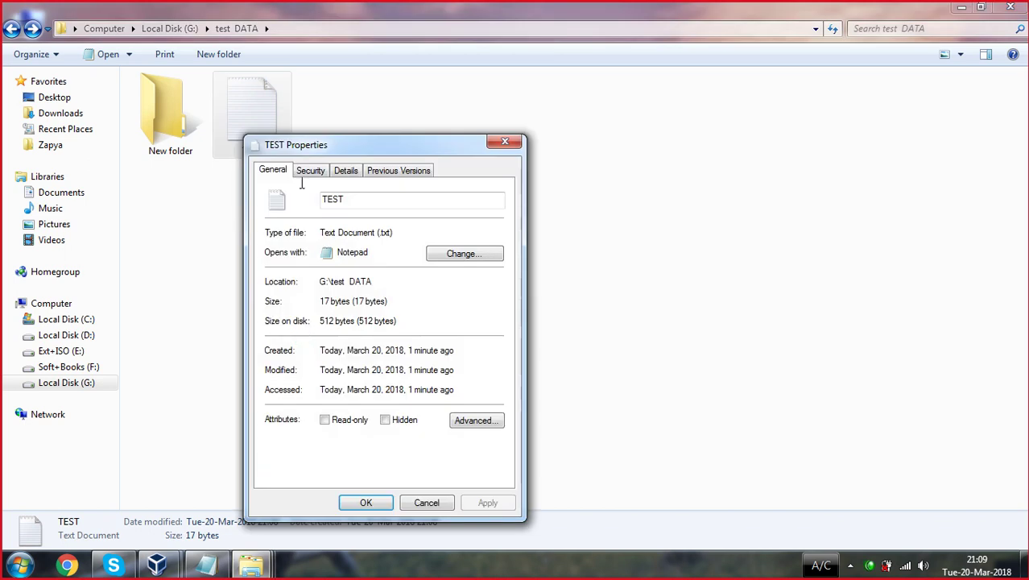
click(311, 171)
click(296, 256)
click(302, 268)
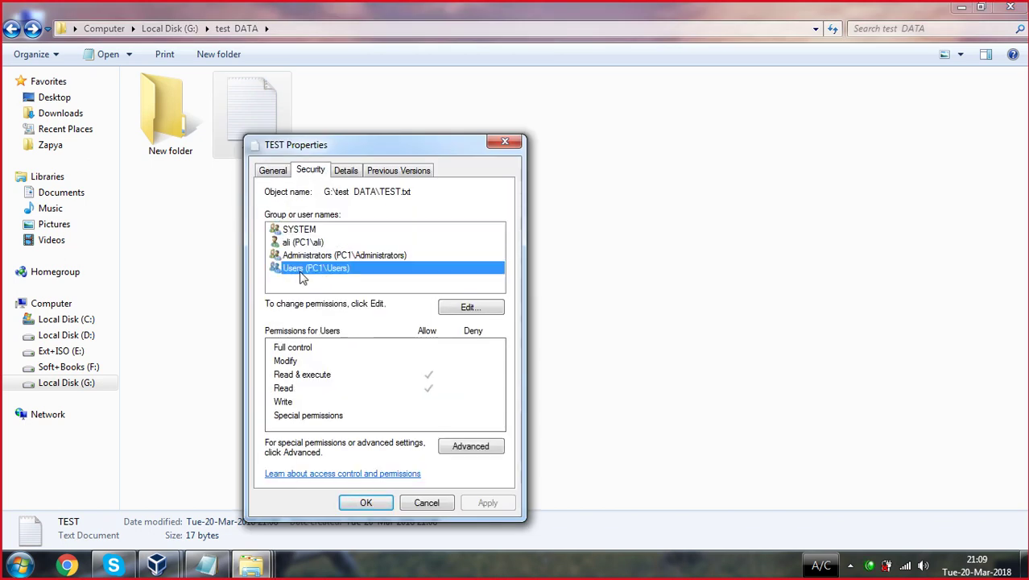
click(467, 446)
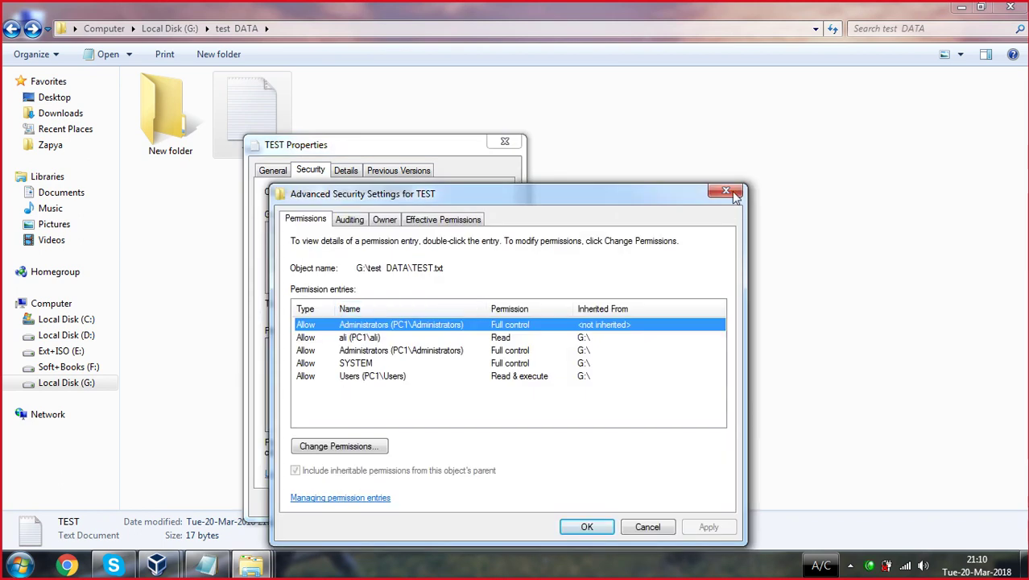
click(727, 191)
click(503, 142)
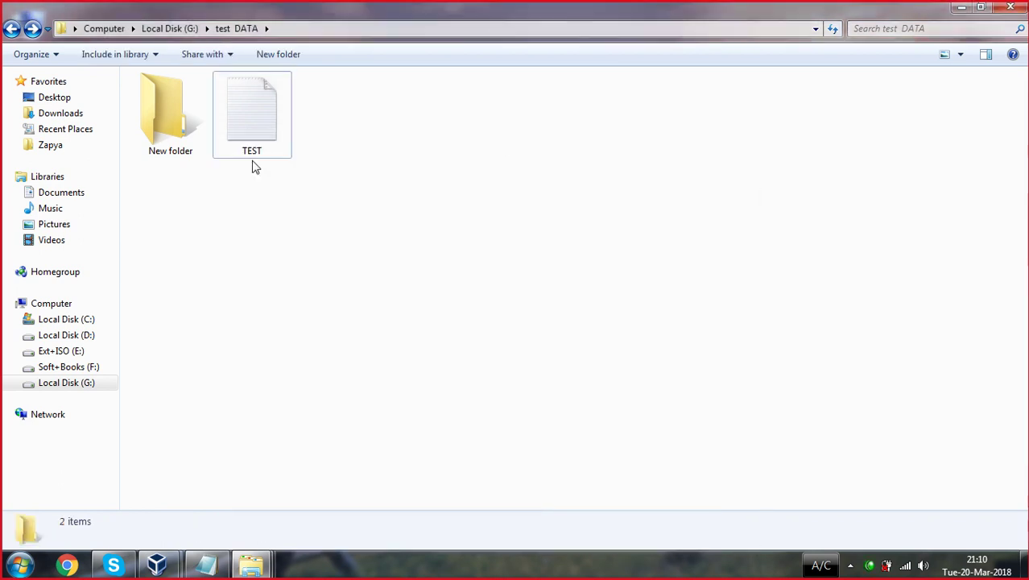
- Look inside New folder, return to test DATA, and bring up the folder's security permissions for editing
double_click(146, 109)
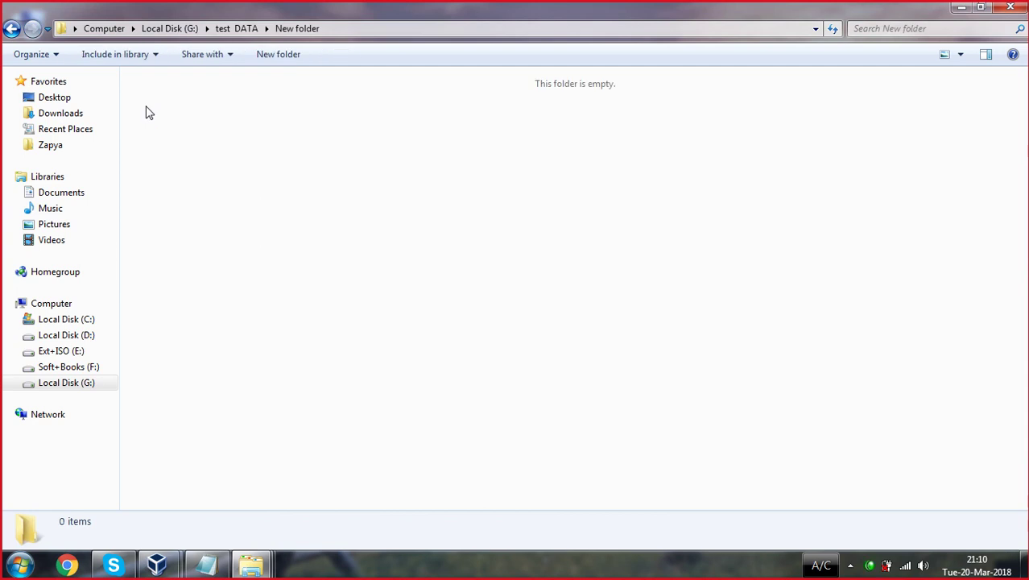
key(BackSpace)
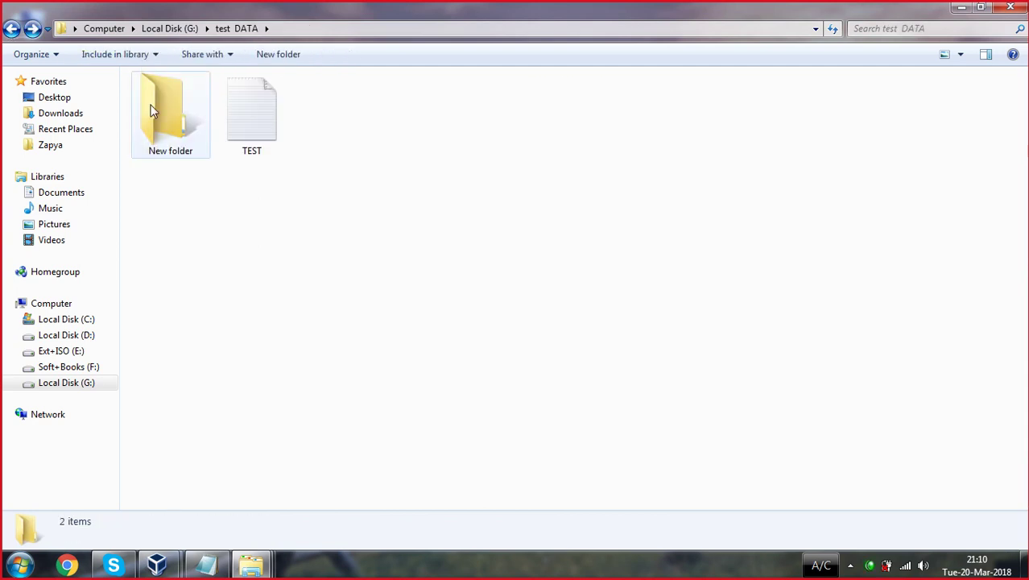
click(157, 112)
right_click(157, 112)
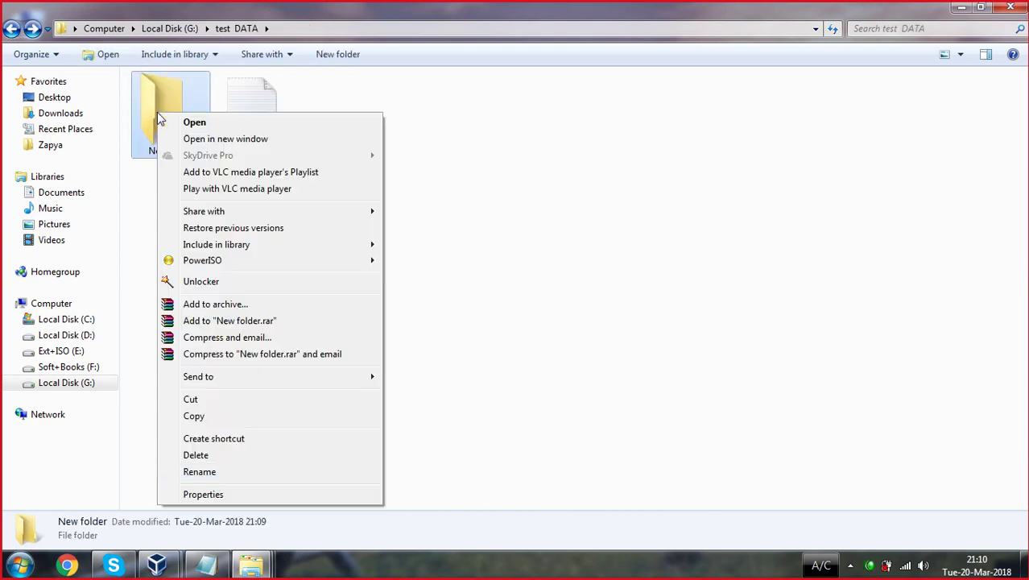
click(203, 494)
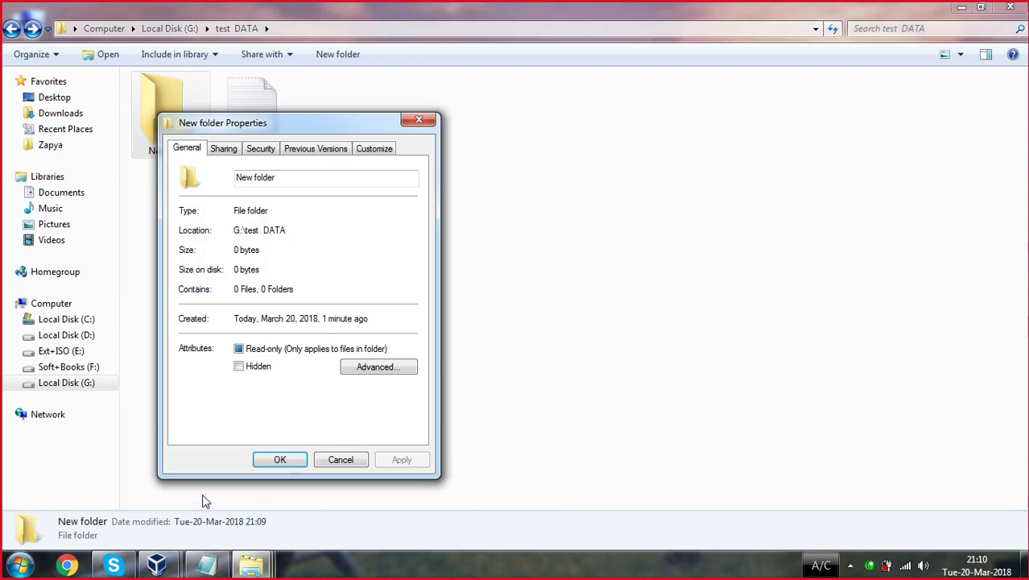
click(256, 151)
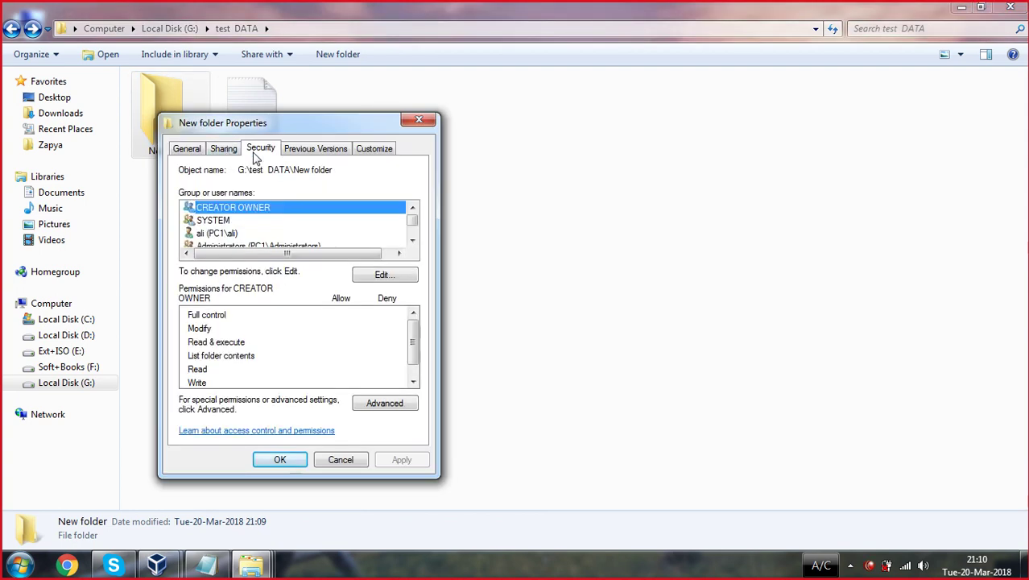
click(413, 230)
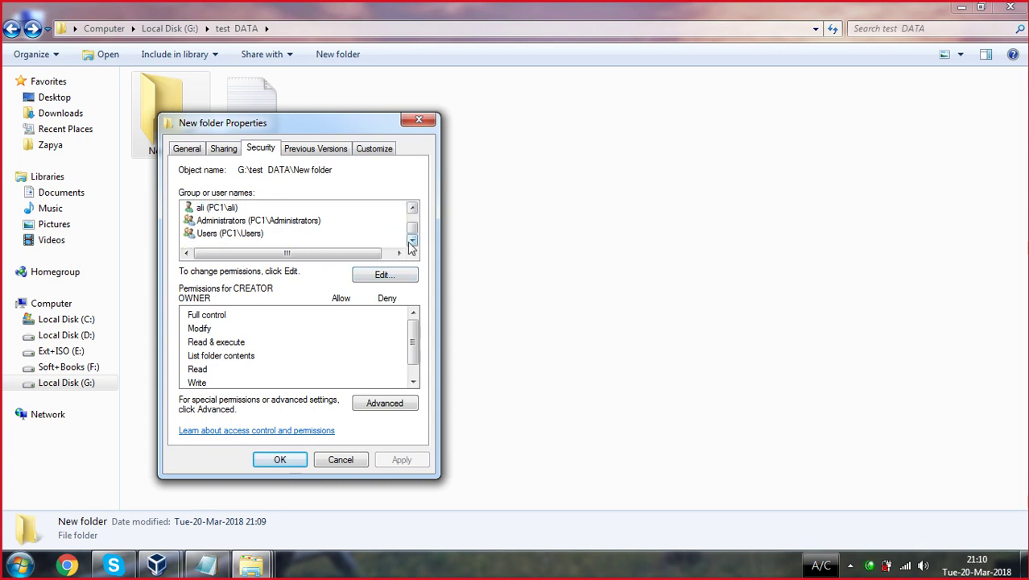
click(379, 275)
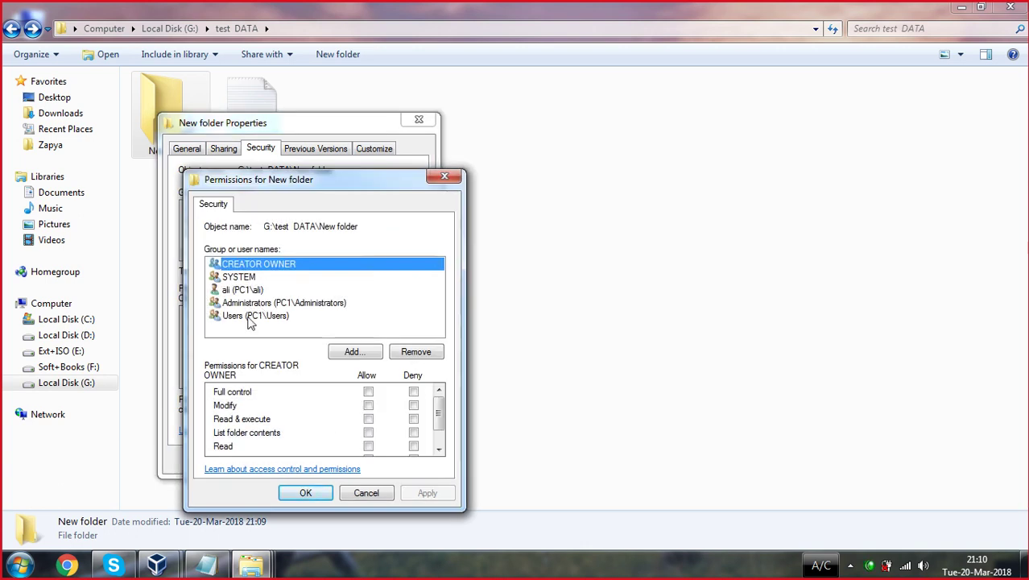
- Try to remove the demo local user from New folder's permission list and dismiss the security warning
key(End)
key(Up)
key(Up)
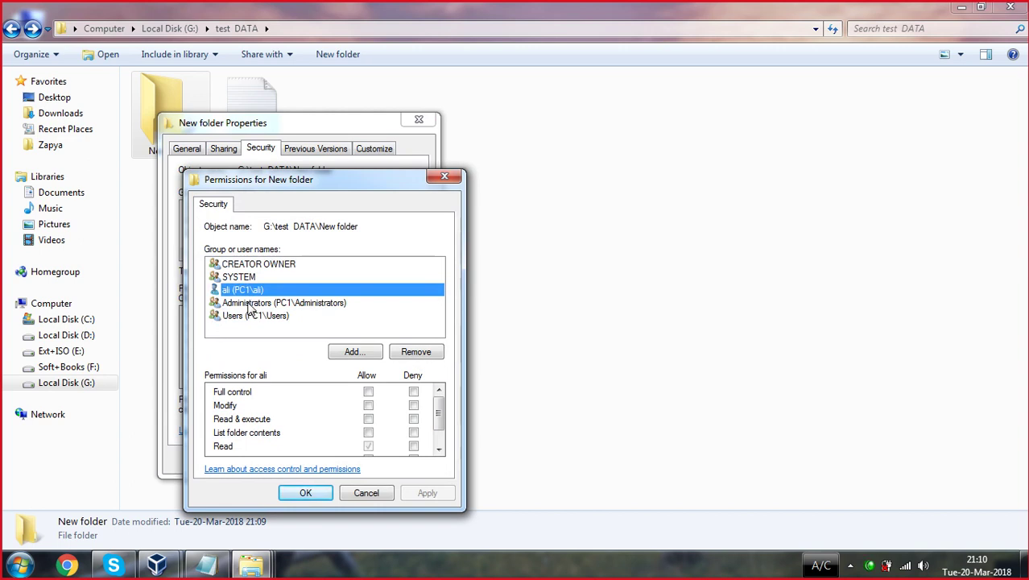
click(407, 352)
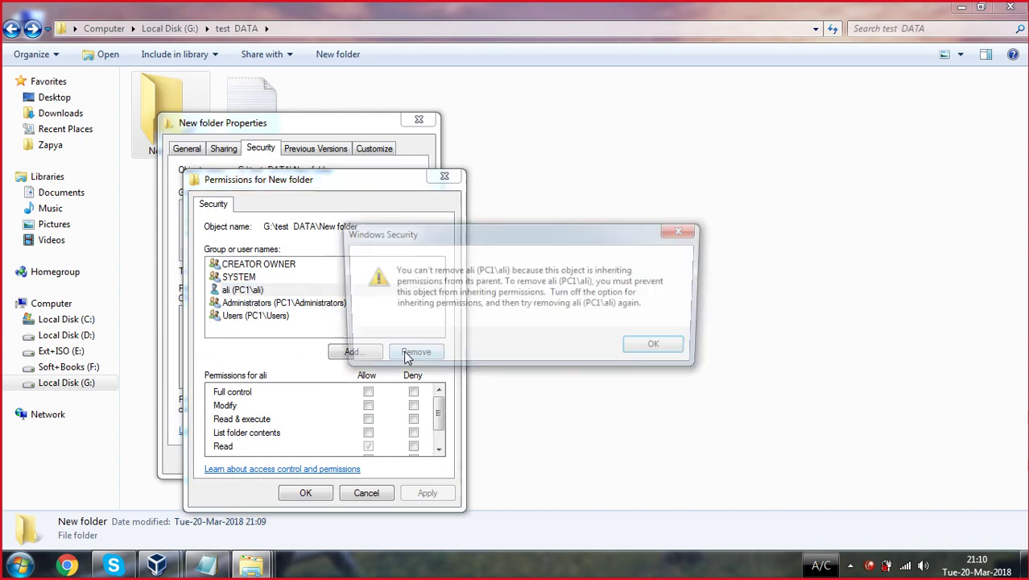
click(659, 351)
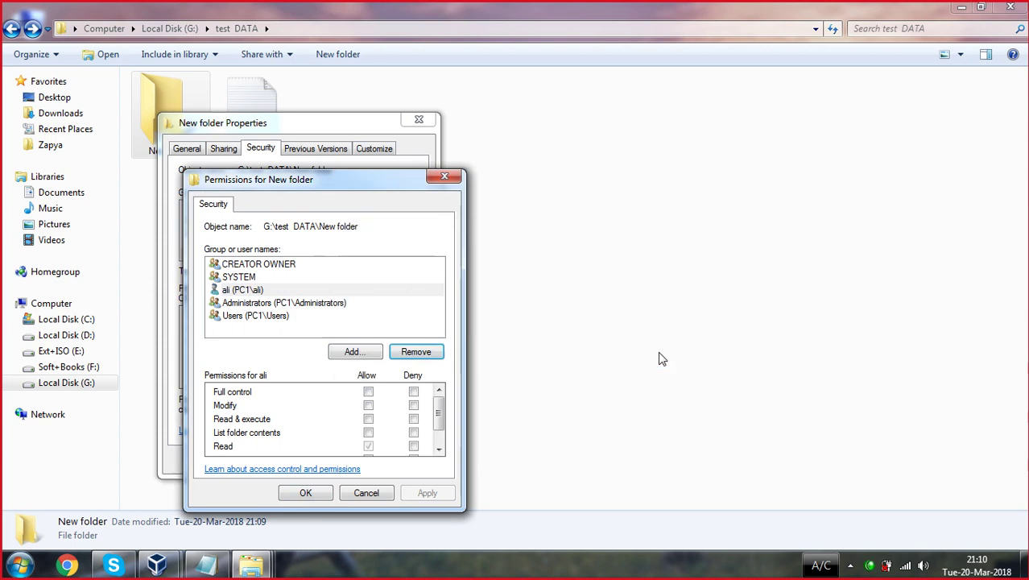
- Try again to remove the local user from New folder after viewing the Administrators permissions, then close the permissions editor
click(240, 299)
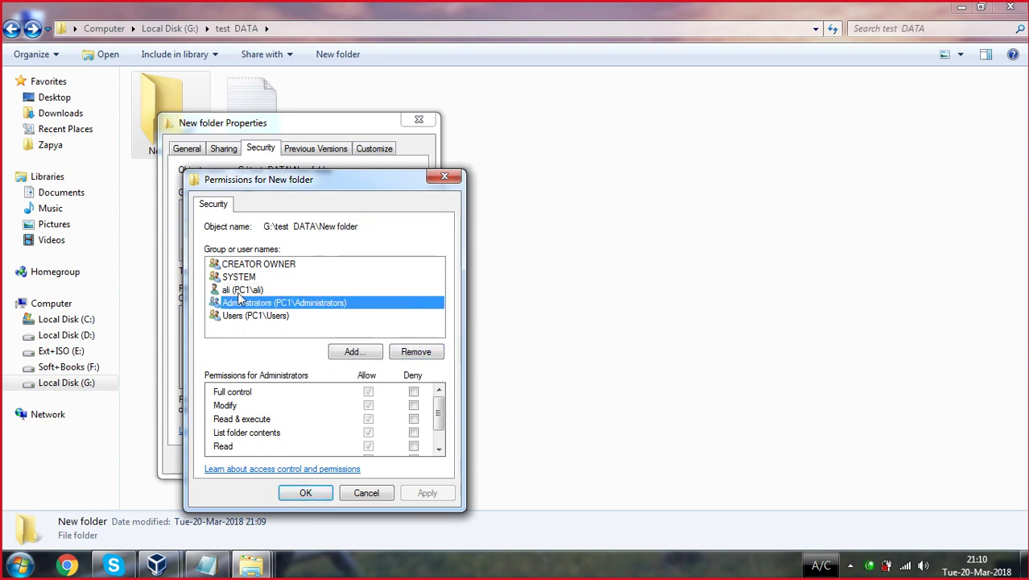
click(239, 290)
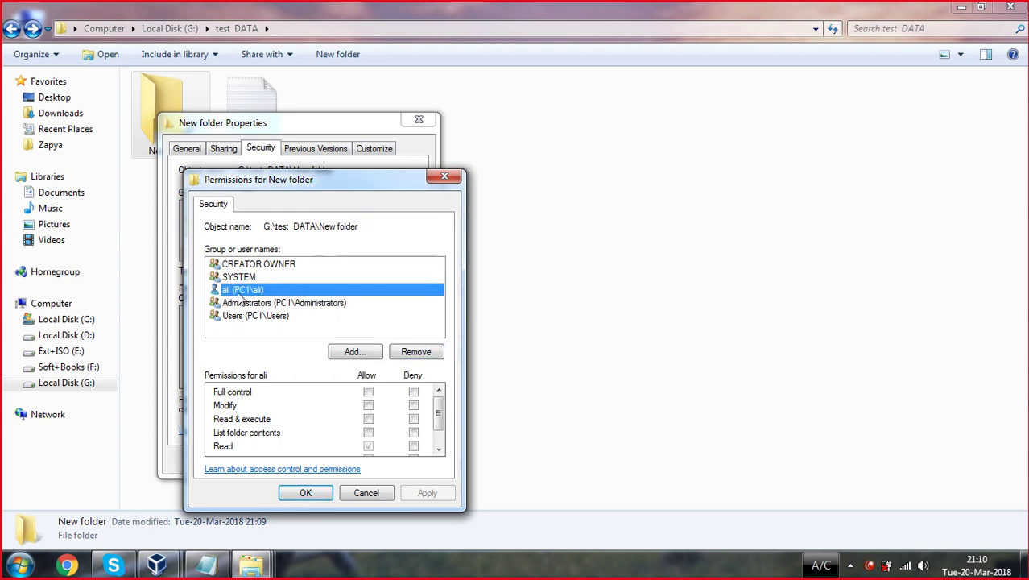
click(397, 354)
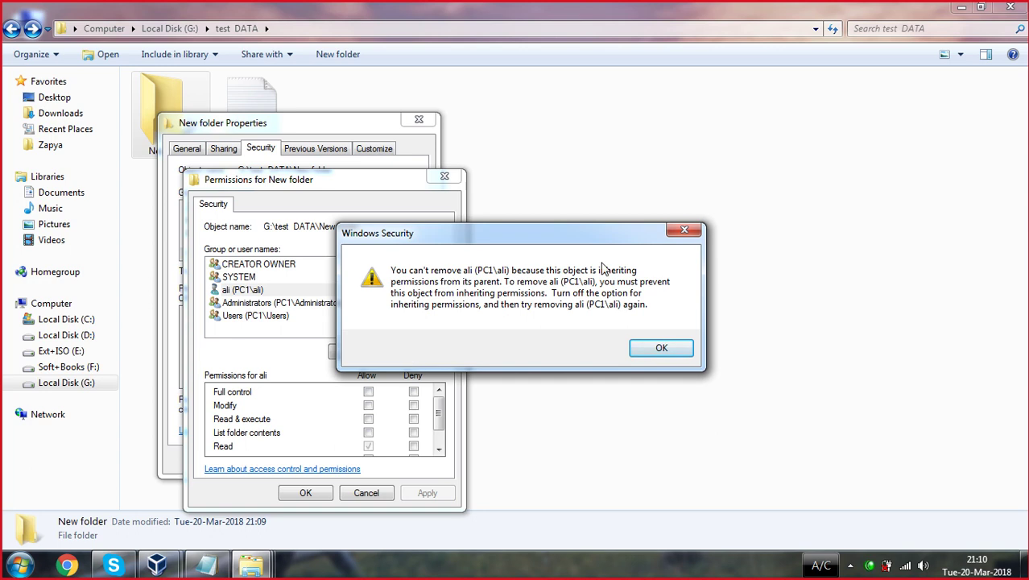
click(683, 231)
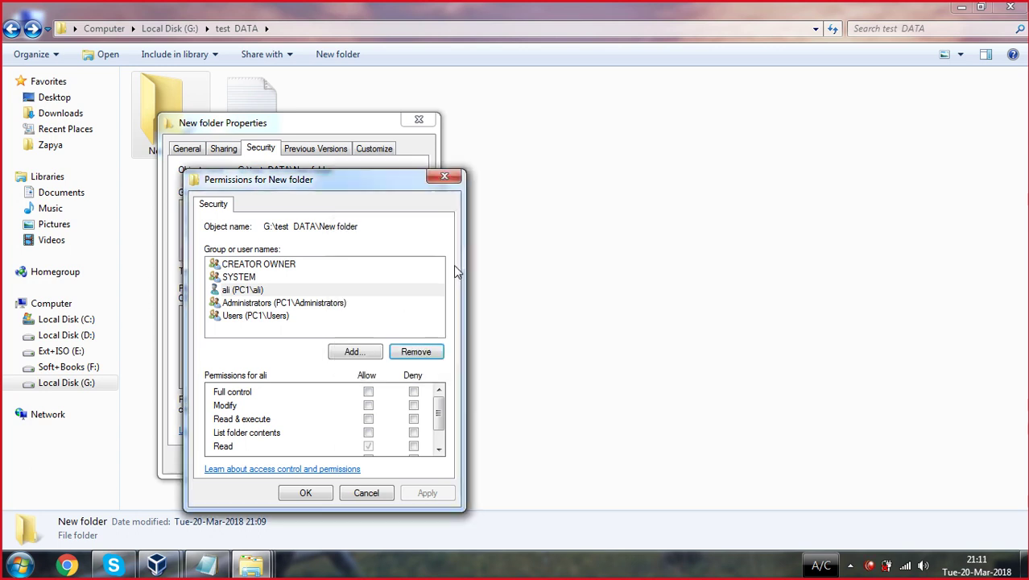
click(442, 180)
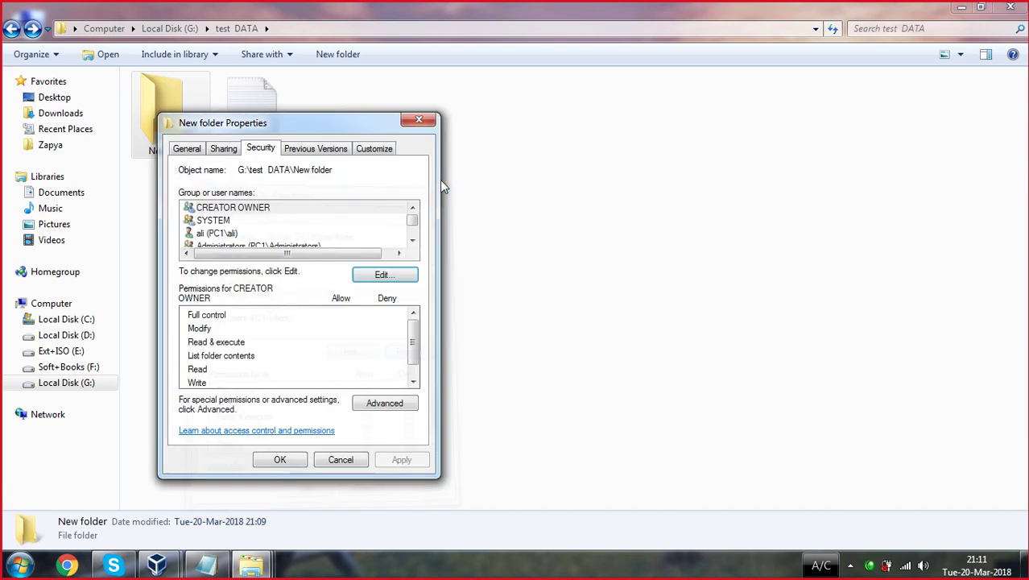
- Examine the local user's inherited permission entry in New folder's advanced security settings, then close the entry
click(385, 407)
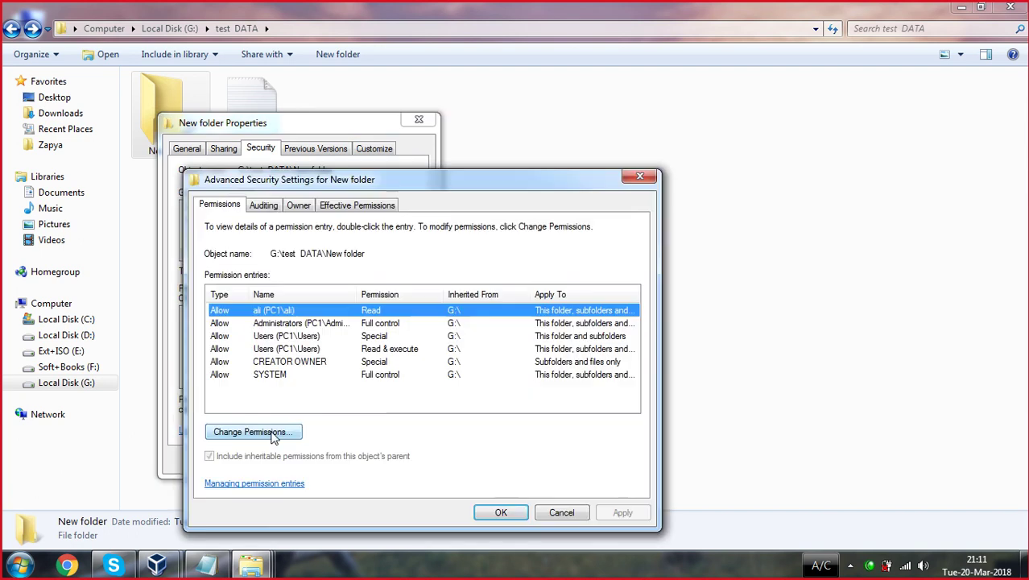
click(261, 435)
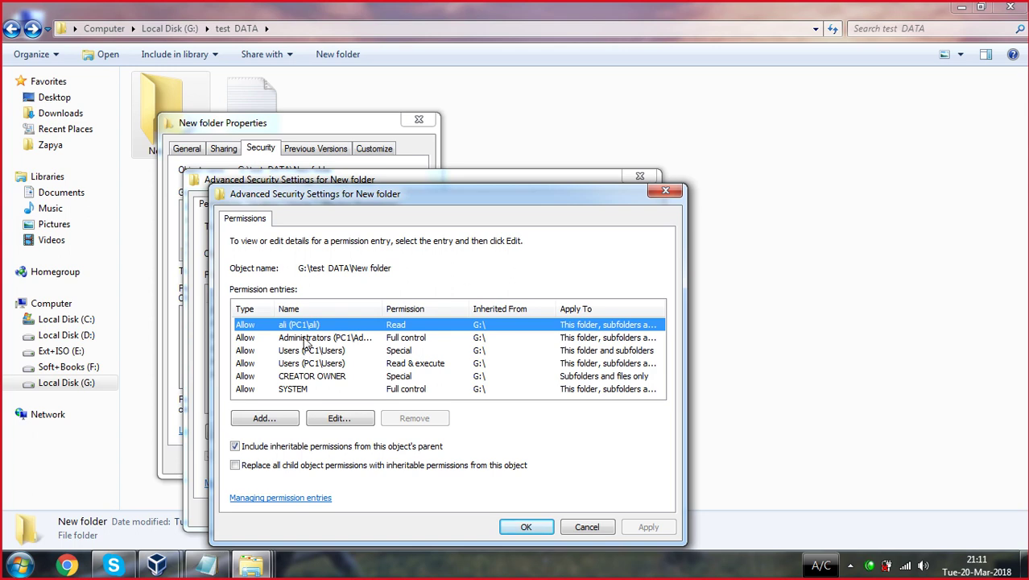
click(353, 420)
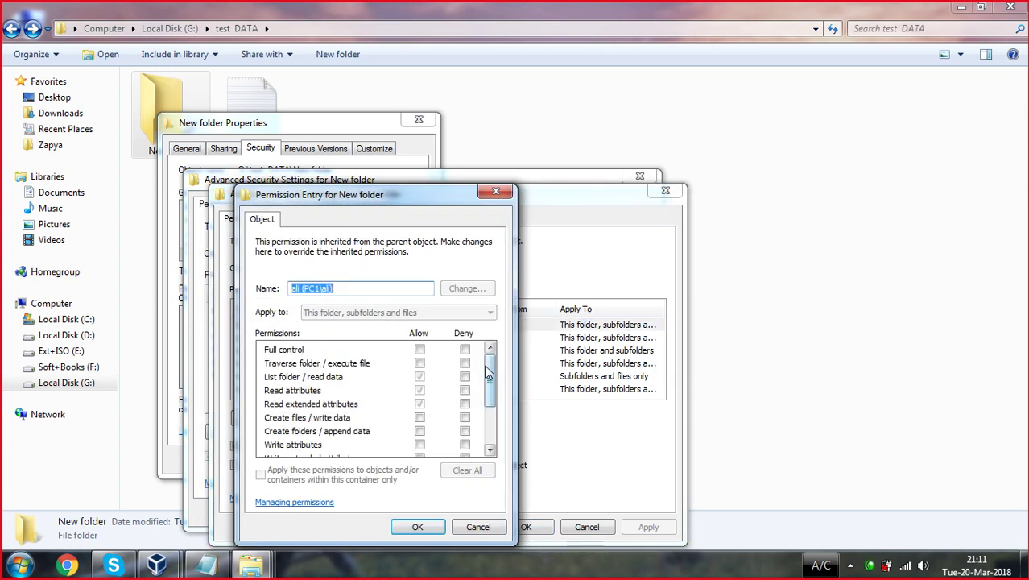
mouse_move(491, 378)
mouse_down()
mouse_move(491, 409)
mouse_move(492, 377)
mouse_up()
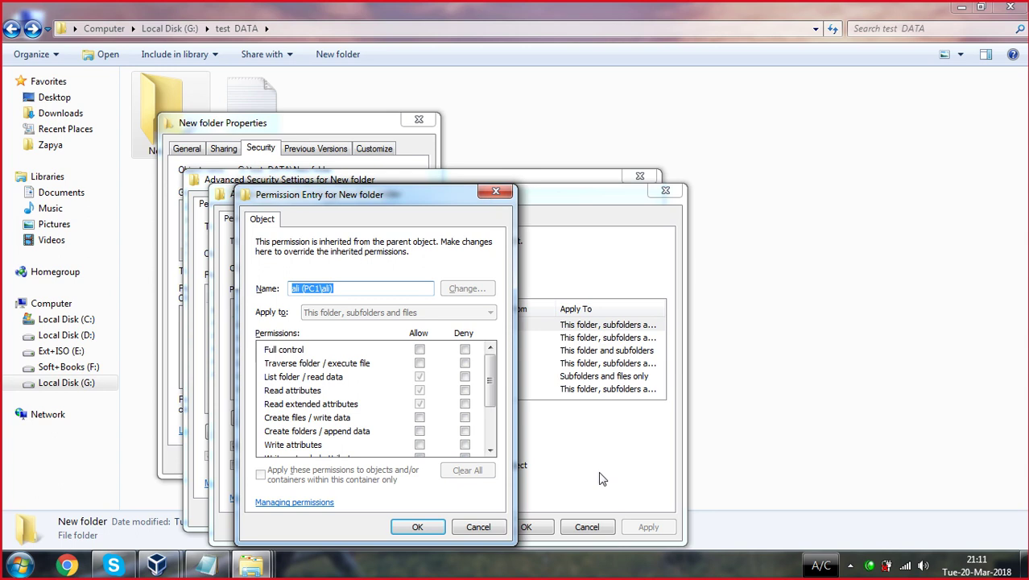
click(493, 192)
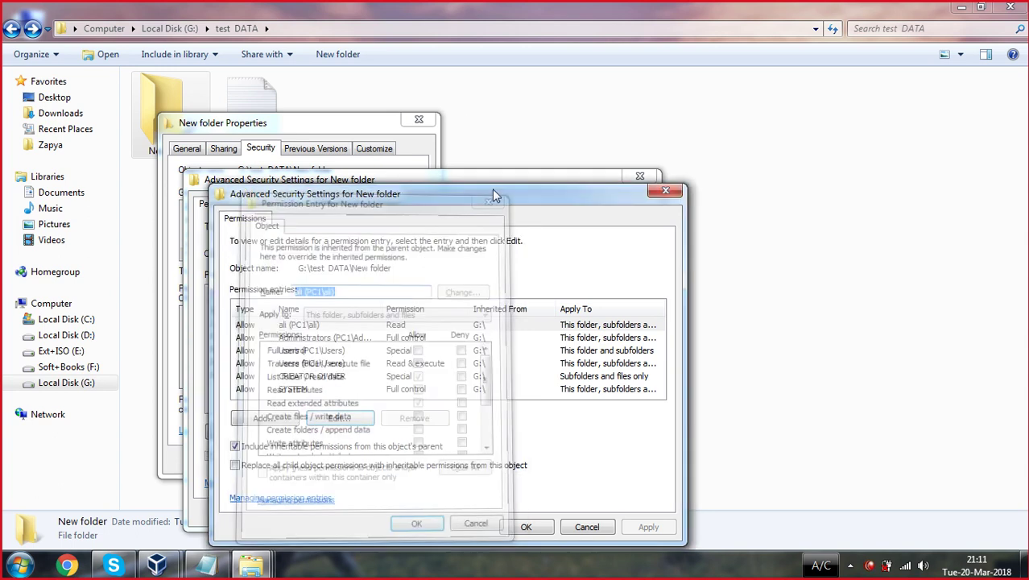
- Close New folder's advanced security settings and properties, then return to the computer's list of drives
click(662, 190)
click(639, 177)
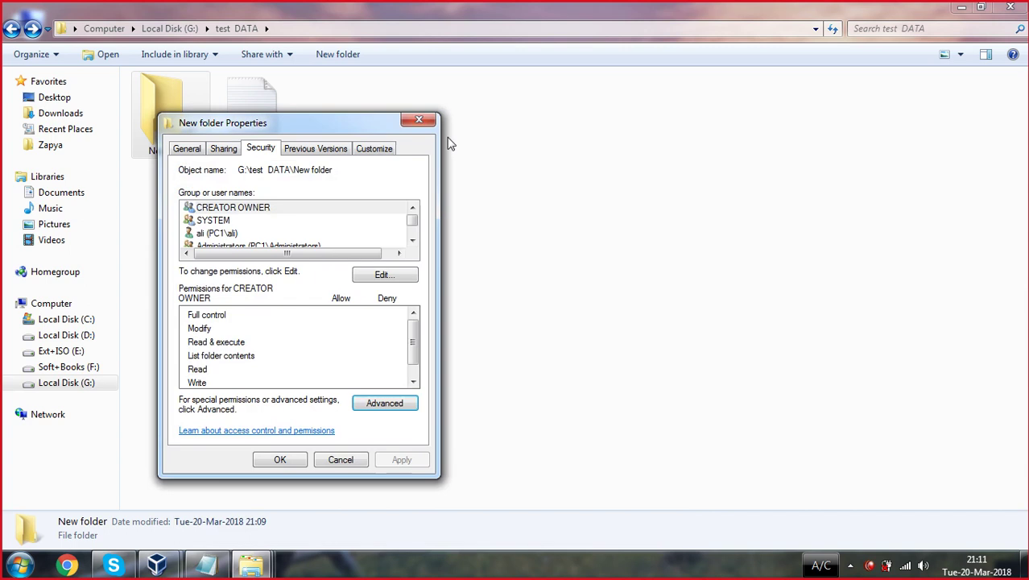
click(419, 120)
click(24, 30)
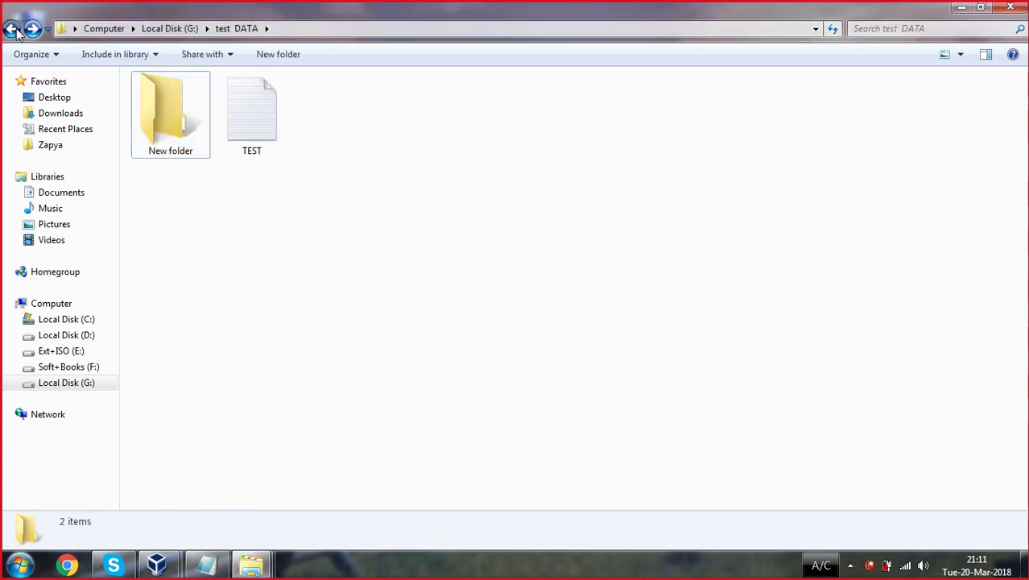
click(13, 30)
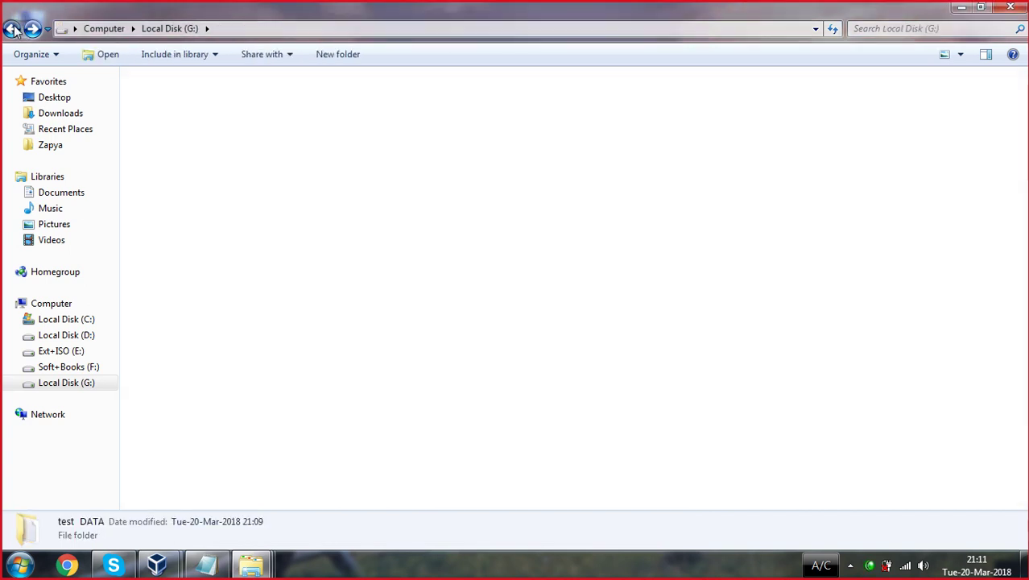
- Examine the permission entries in the advanced security settings of Local Disk (G:)
click(317, 242)
click(233, 166)
right_click(233, 167)
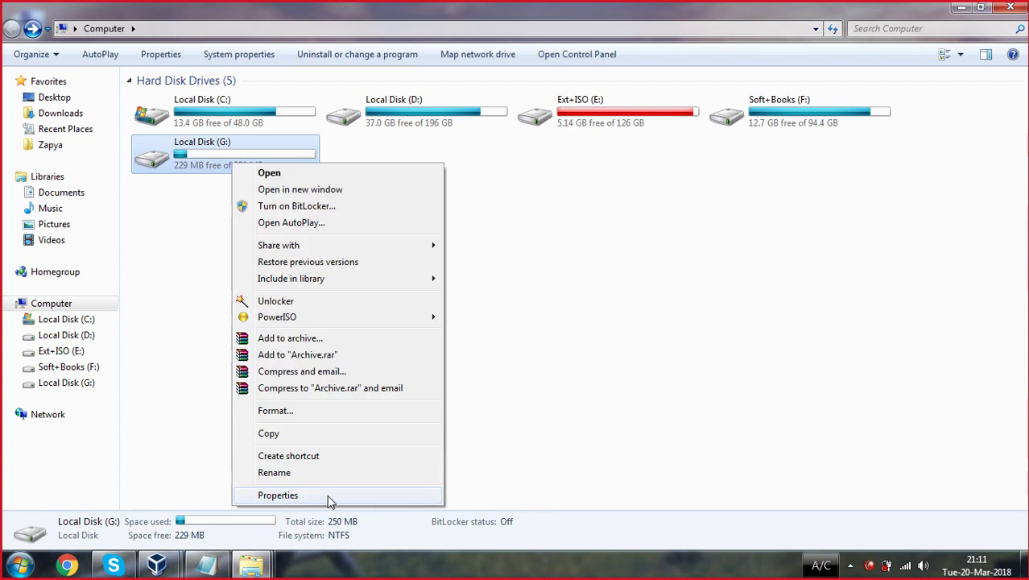
click(326, 497)
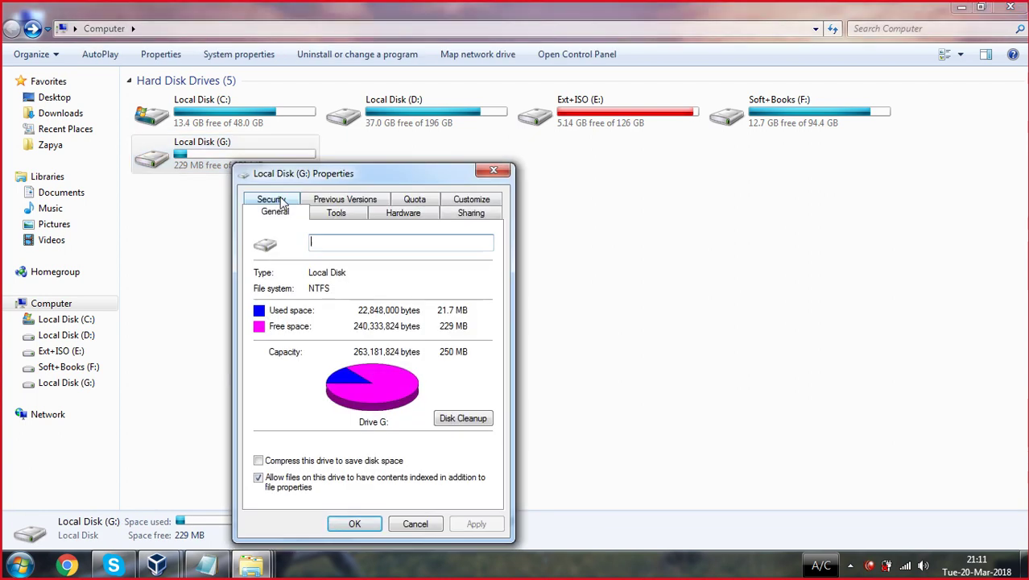
click(278, 200)
click(457, 473)
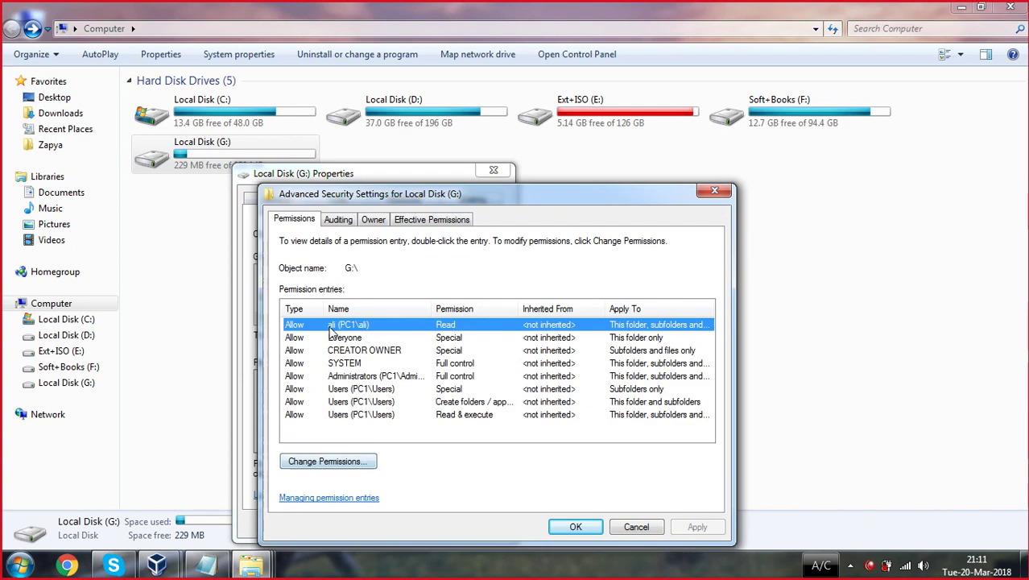
- Try enabling replacement of all child object permissions on drive G:, then discard the change and close the drive's properties
click(340, 461)
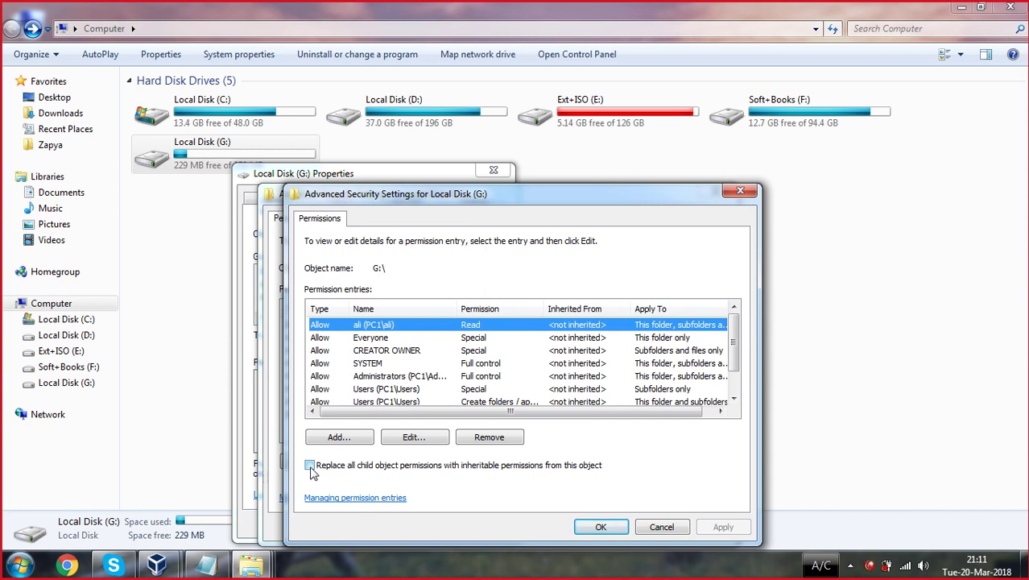
click(310, 467)
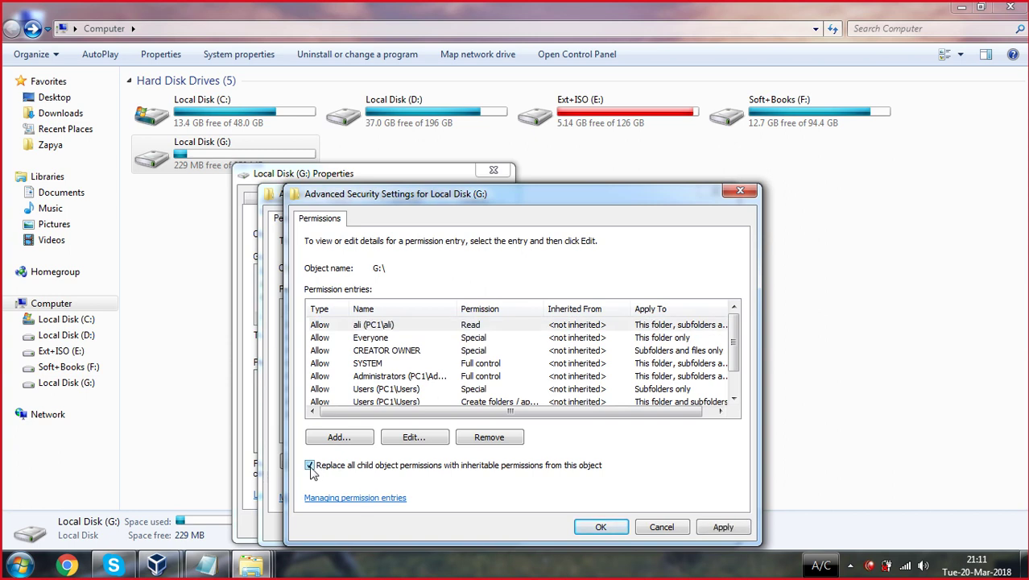
click(732, 194)
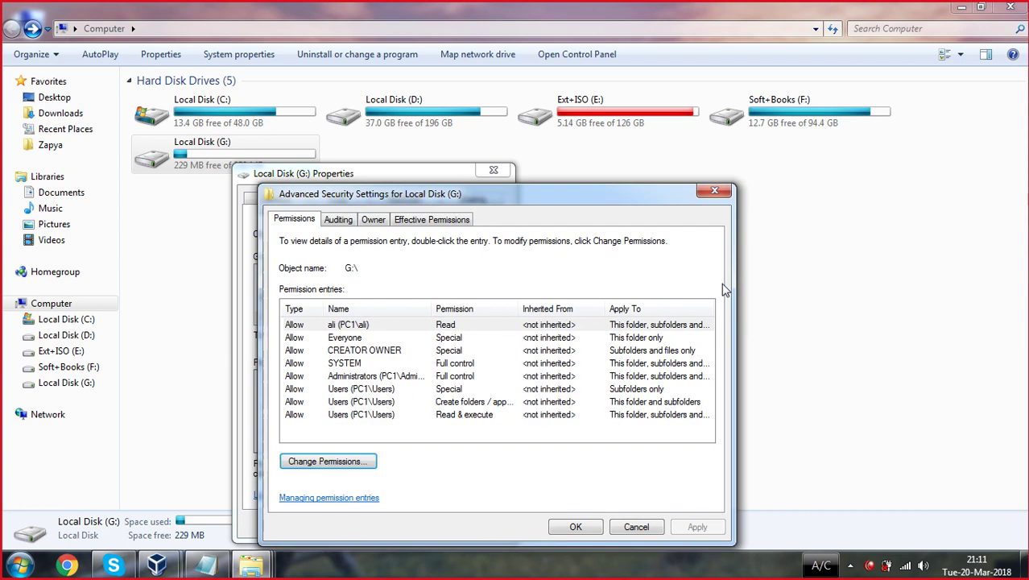
click(715, 191)
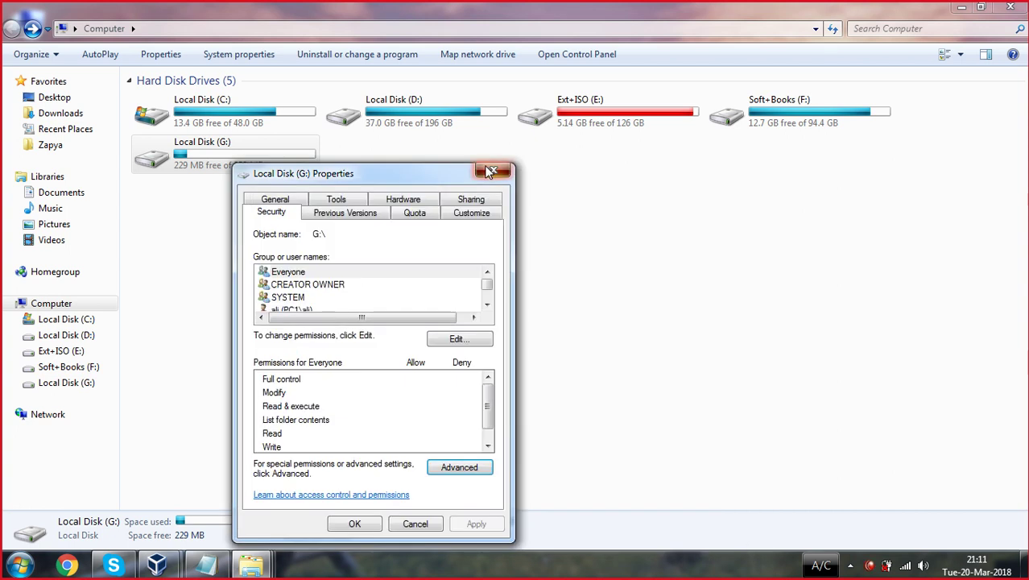
click(493, 171)
- Look through Local Disk (G:) and its test DATA folder, then return to the root of the drive
double_click(232, 163)
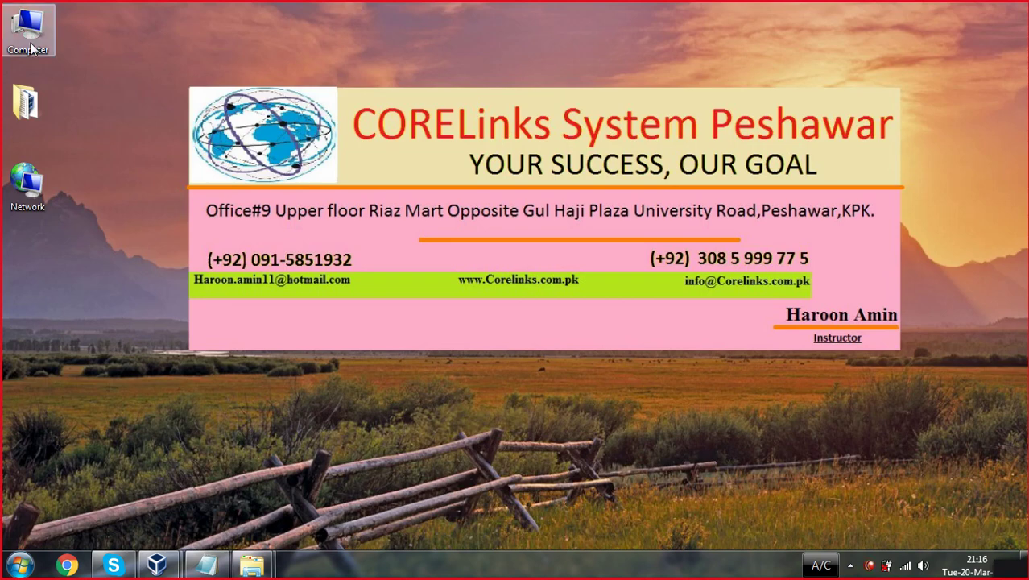
double_click(29, 32)
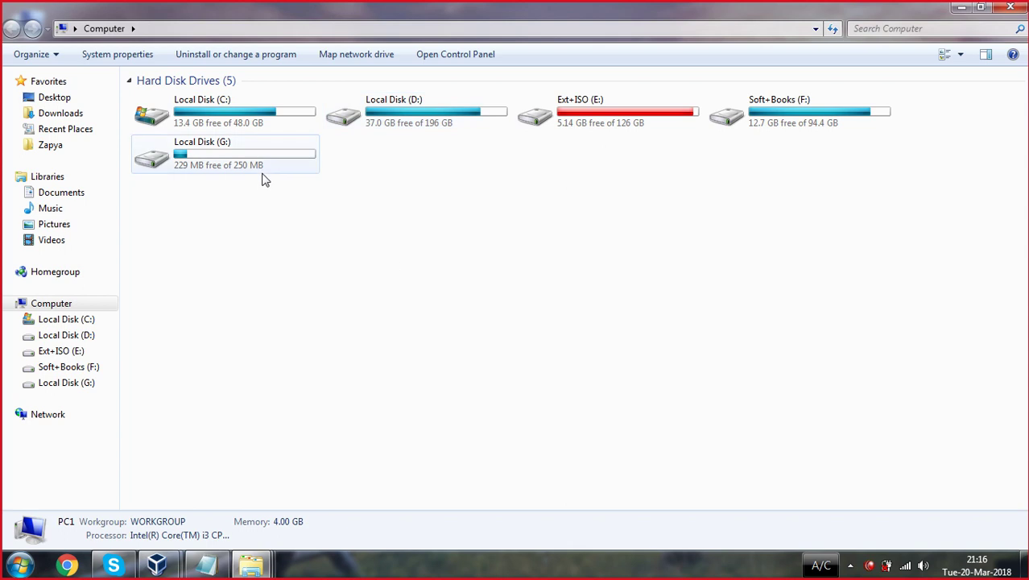
click(215, 163)
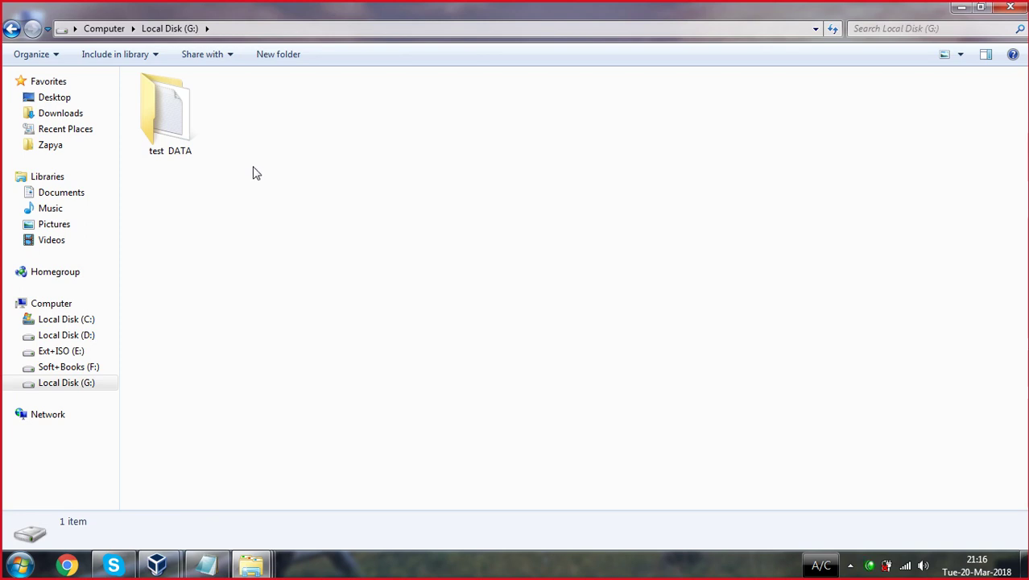
click(10, 29)
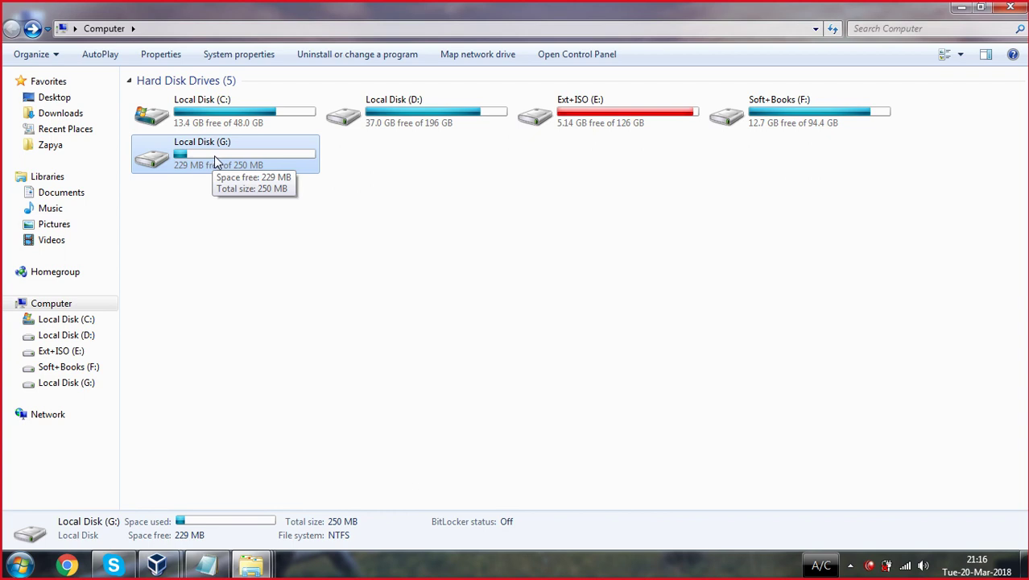
double_click(215, 162)
double_click(182, 142)
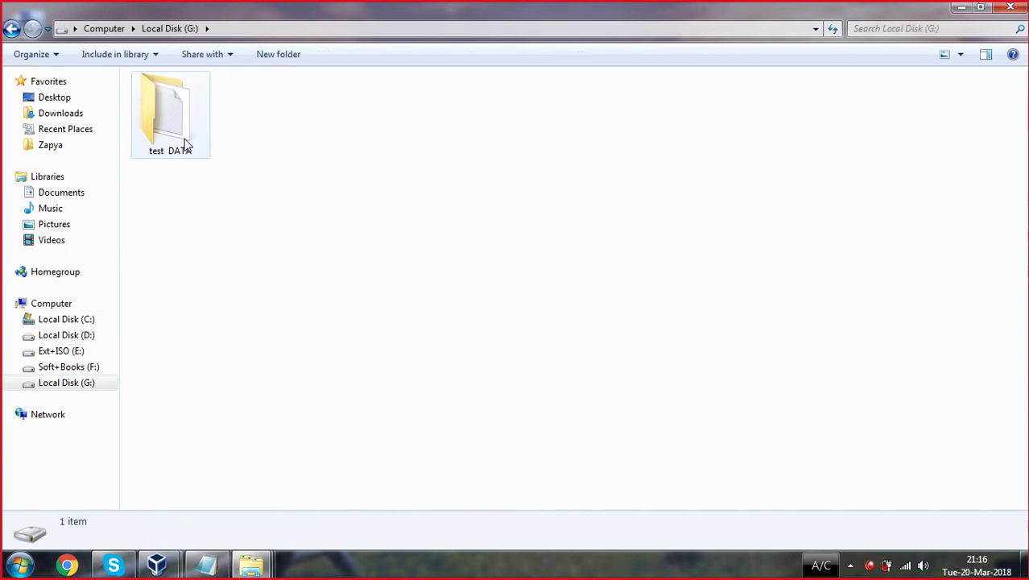
right_click(352, 217)
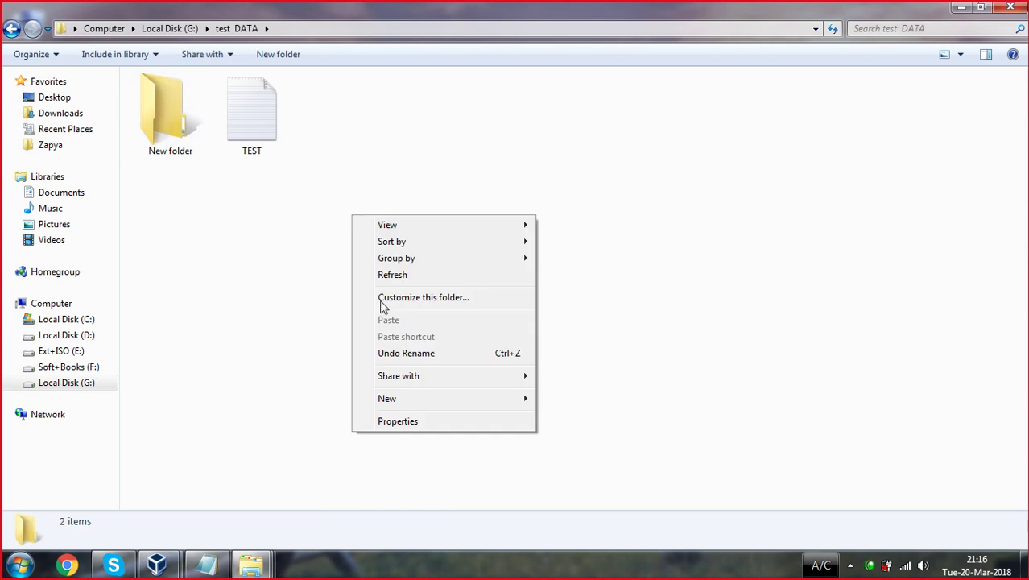
click(11, 28)
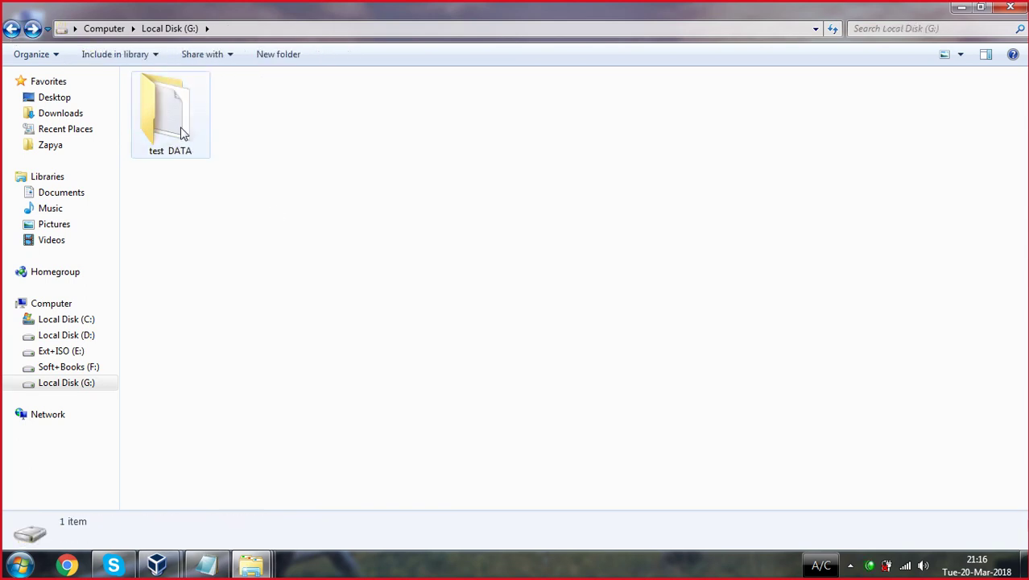
- Open the advanced security permissions of the test DATA folder for editing
right_click(182, 133)
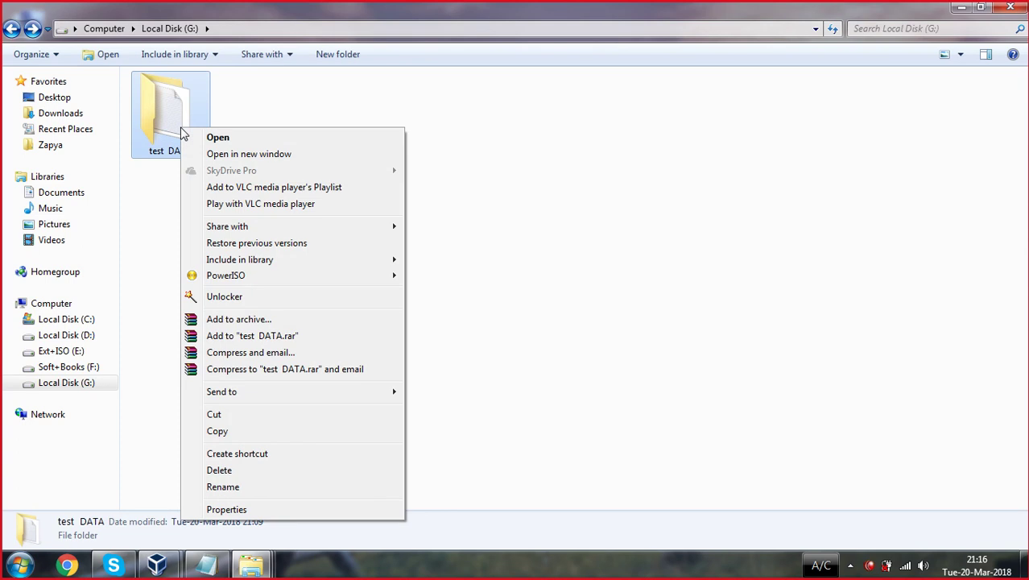
click(231, 509)
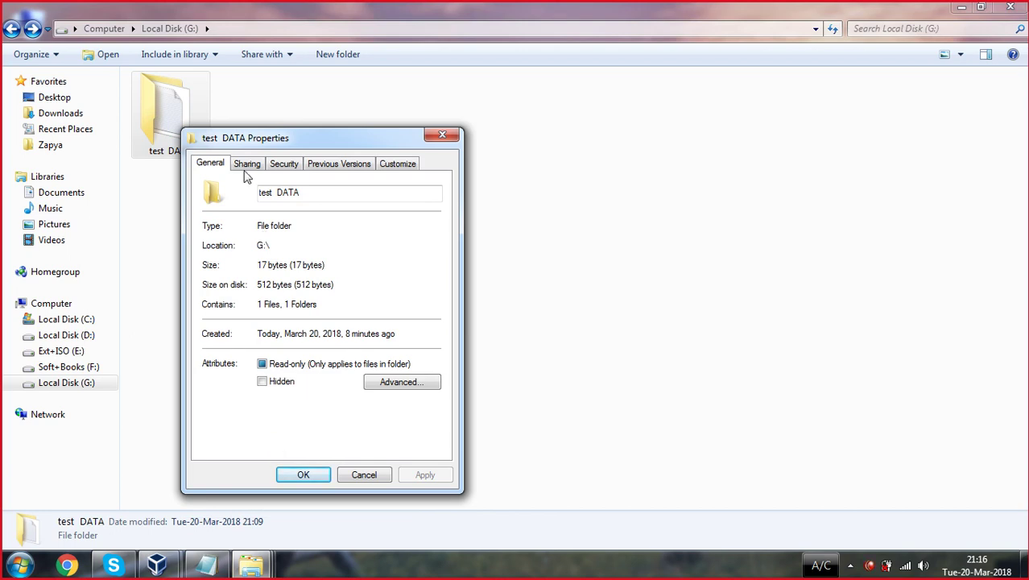
click(283, 164)
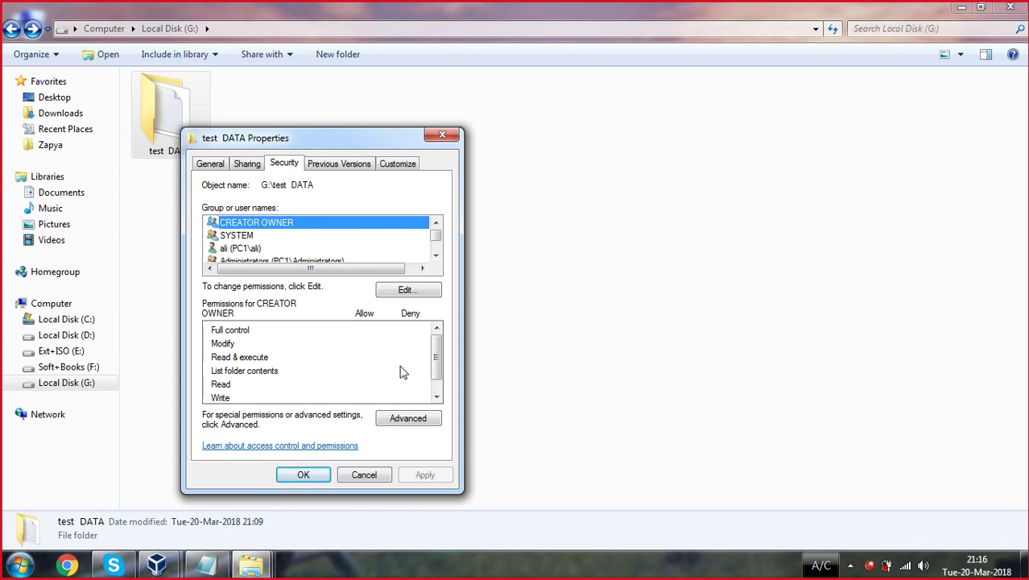
click(407, 420)
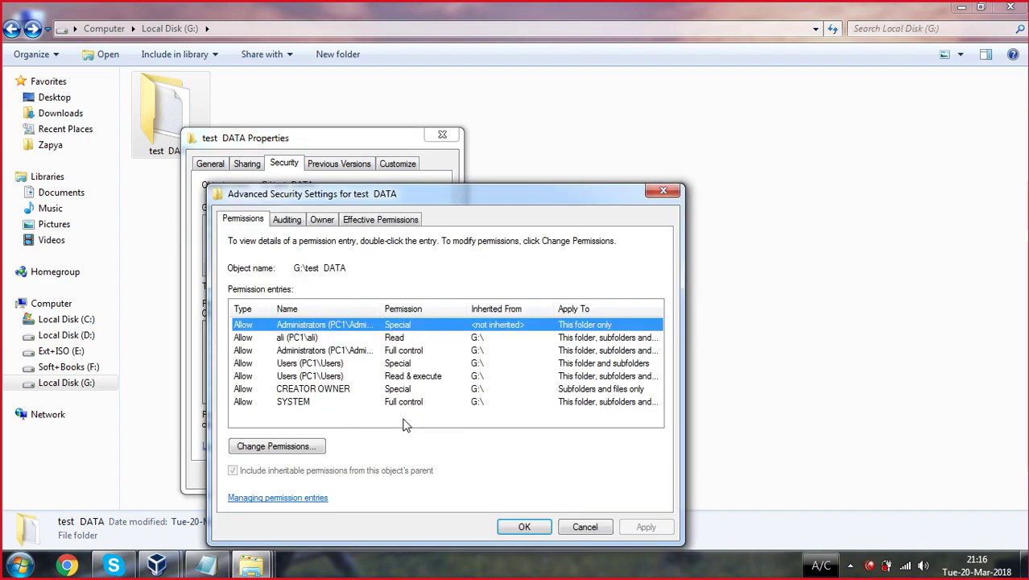
click(283, 448)
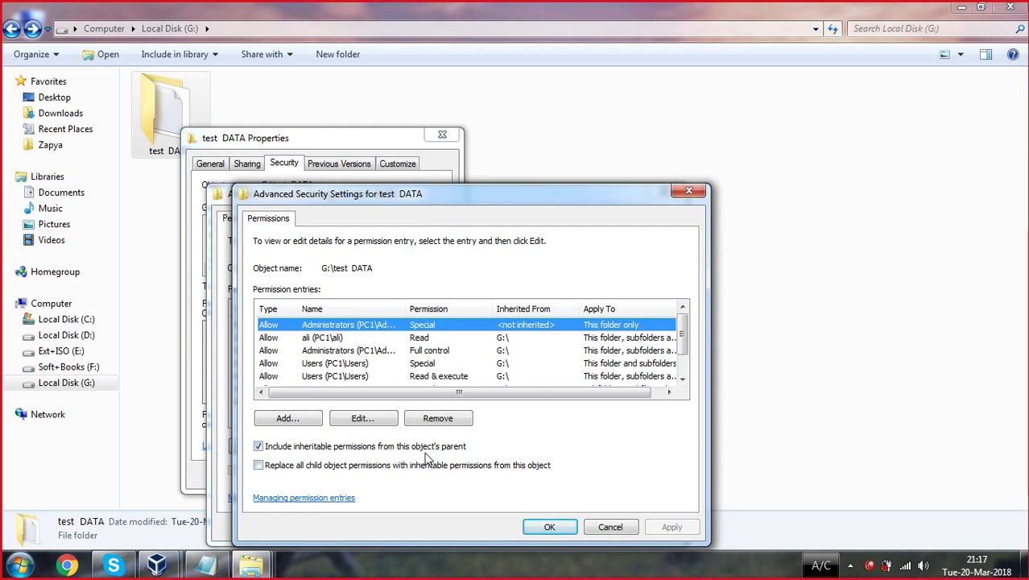
- Turn off inheritance of parent permissions for test DATA and remove the inherited permissions from the folder
click(259, 447)
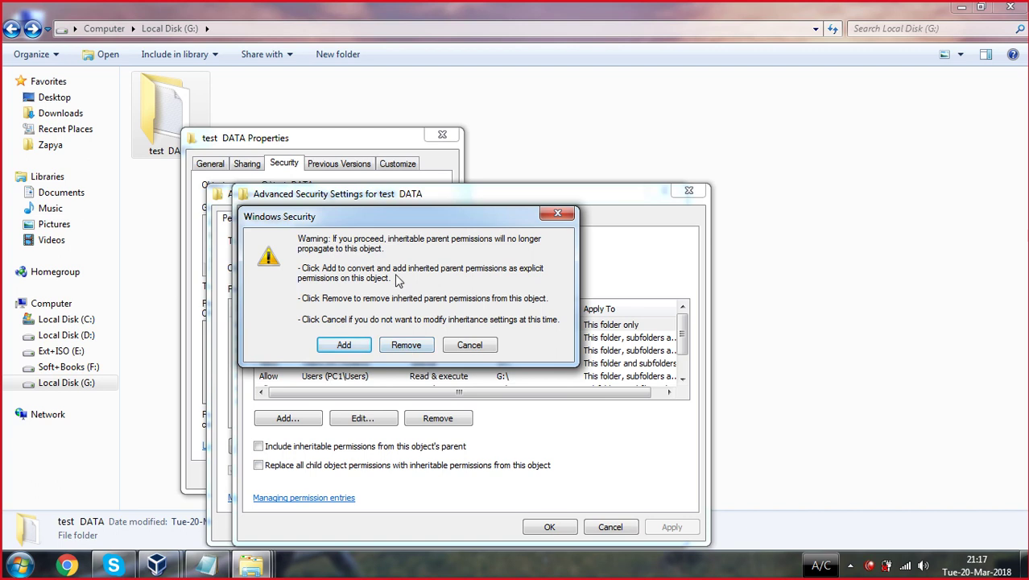
drag(376, 225, 553, 88)
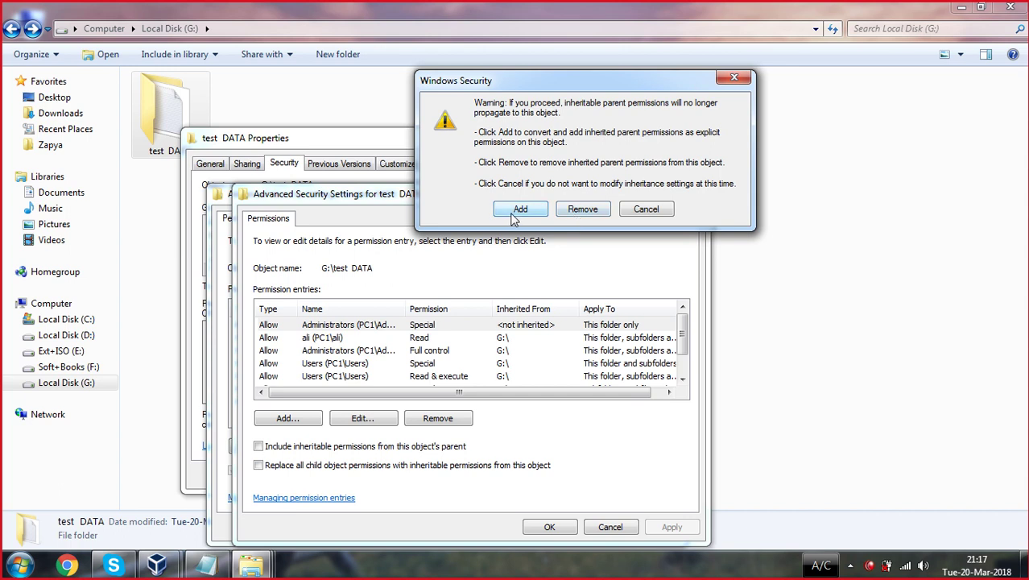
click(577, 213)
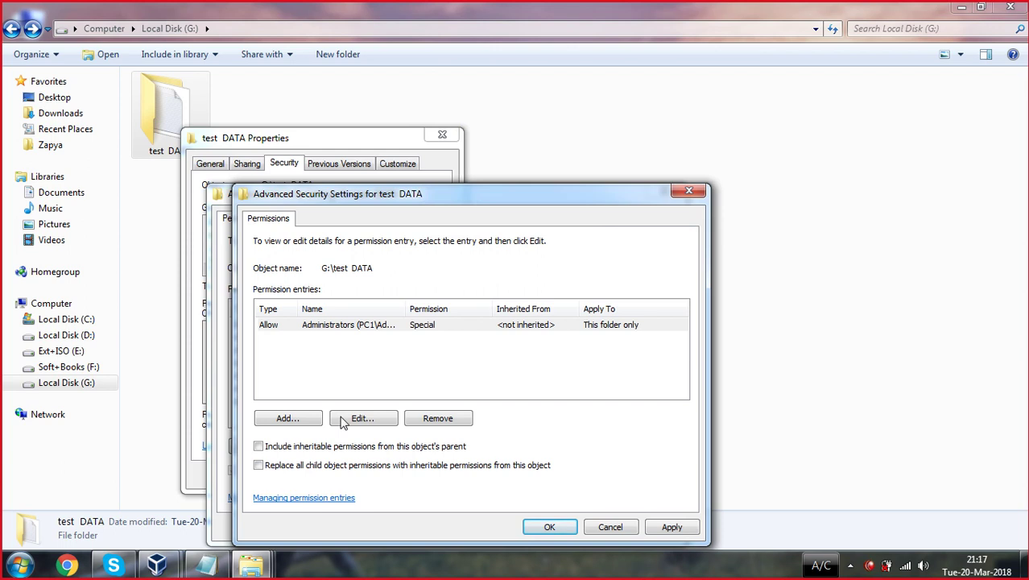
- Try to add the local user to test DATA's permission entries without granting any permissions
click(290, 419)
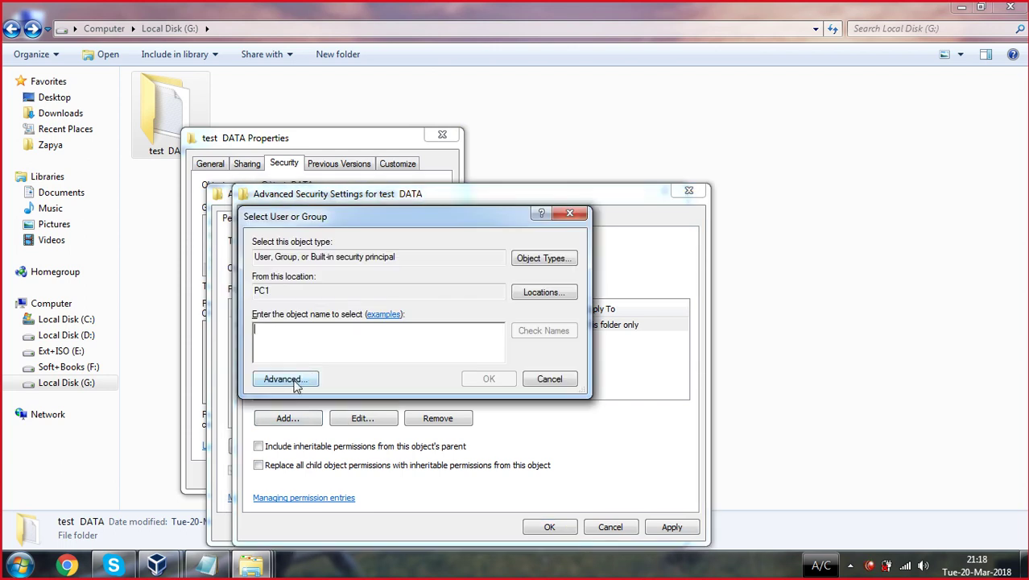
text(all)
key(Return)
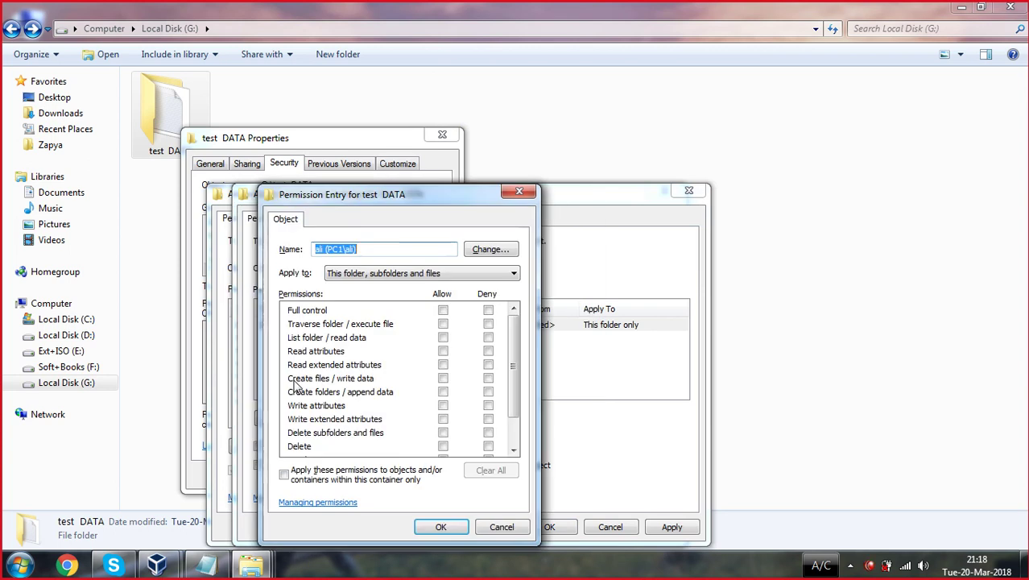
click(436, 529)
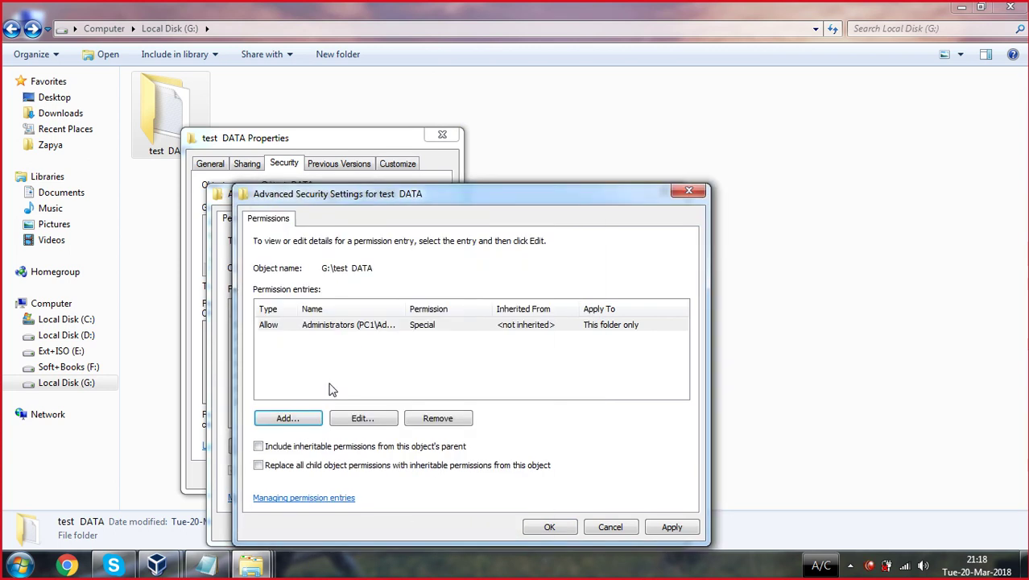
- Search the accounts on PC1 and select the local user for a new permission entry on test DATA
click(289, 419)
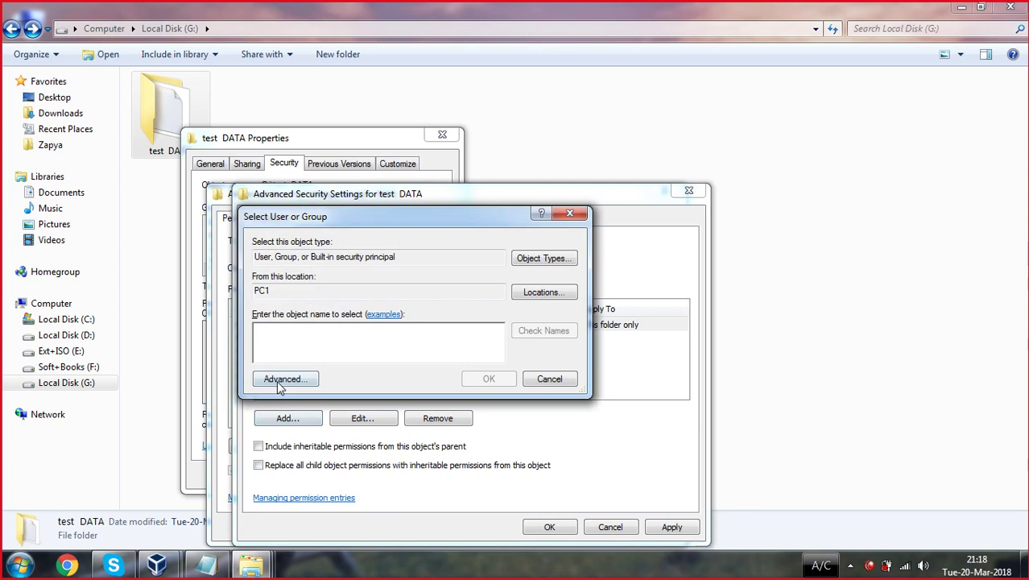
click(276, 380)
click(580, 266)
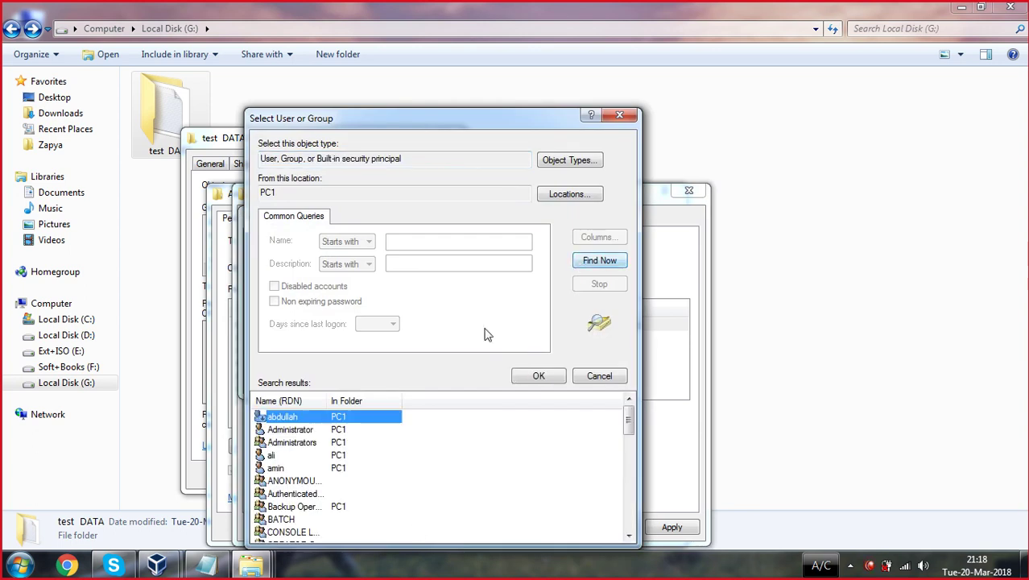
click(272, 456)
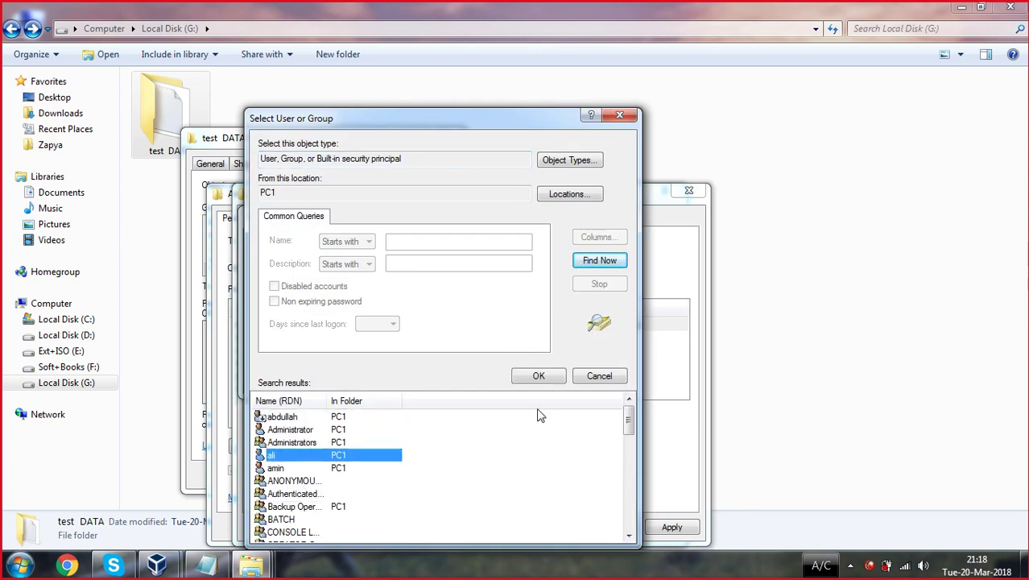
click(537, 376)
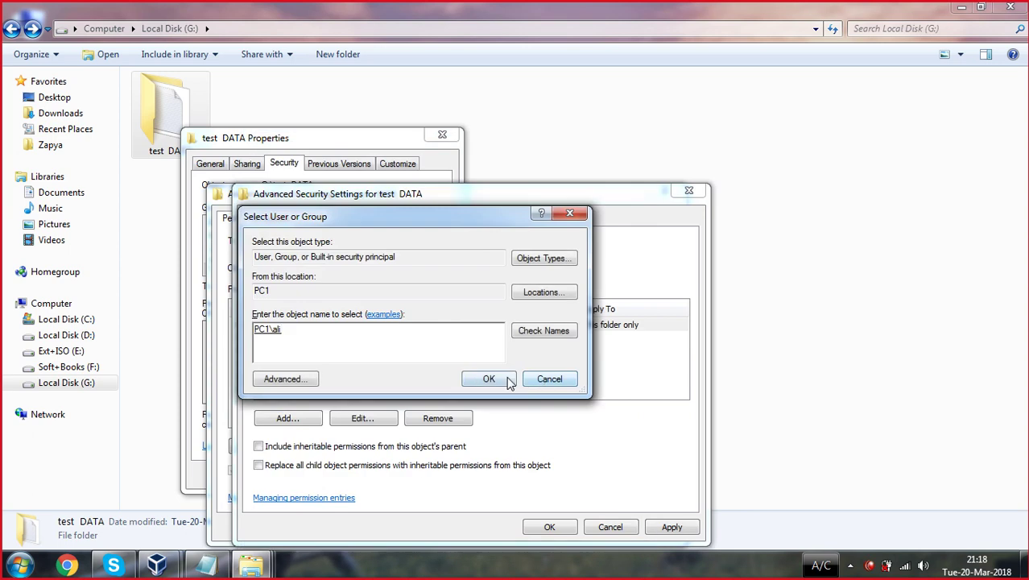
click(488, 379)
- Allow the local user Full control of test DATA, its subfolders and files, and select the new permission entry
click(442, 310)
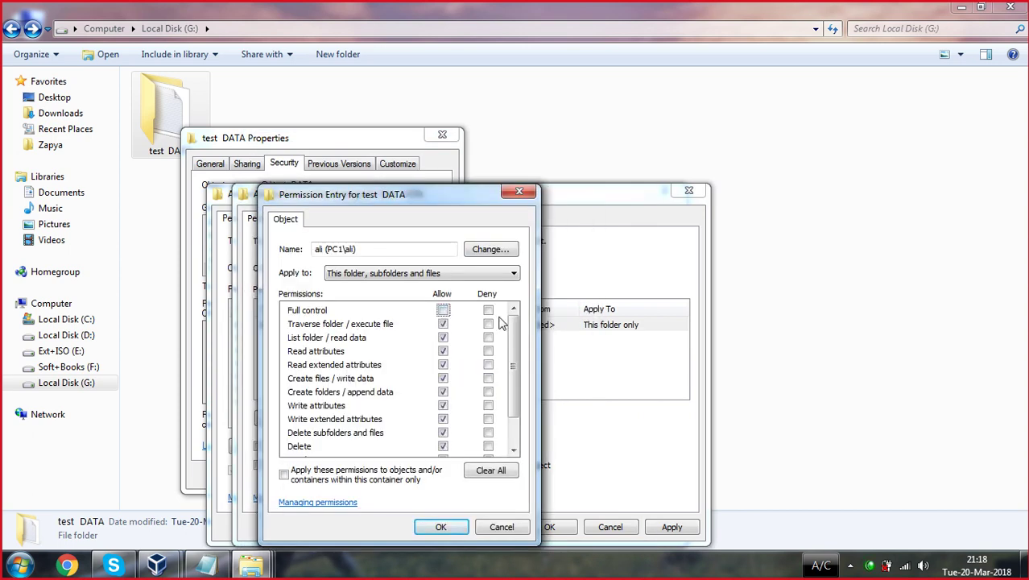
drag(513, 347, 513, 373)
click(441, 528)
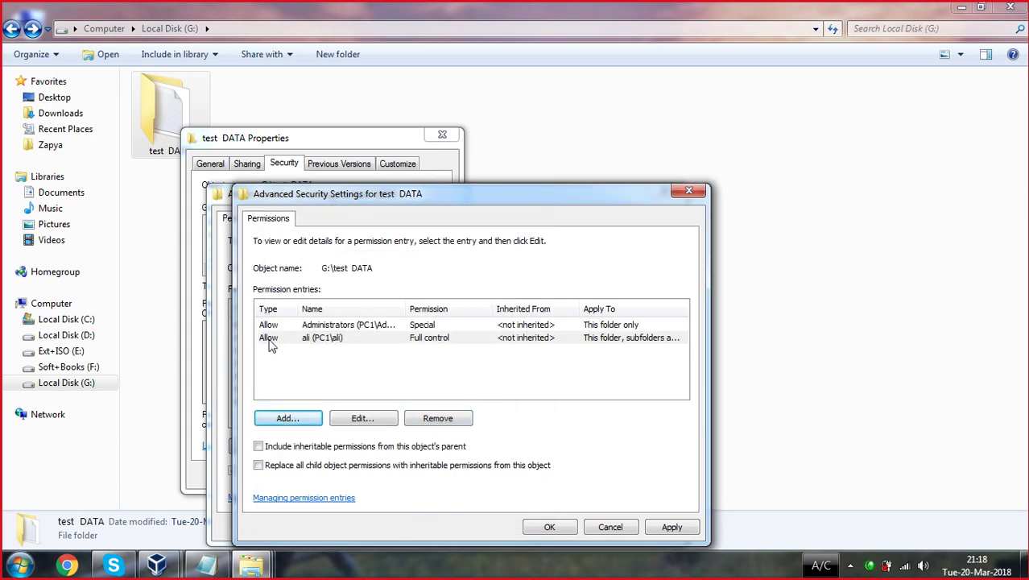
click(305, 339)
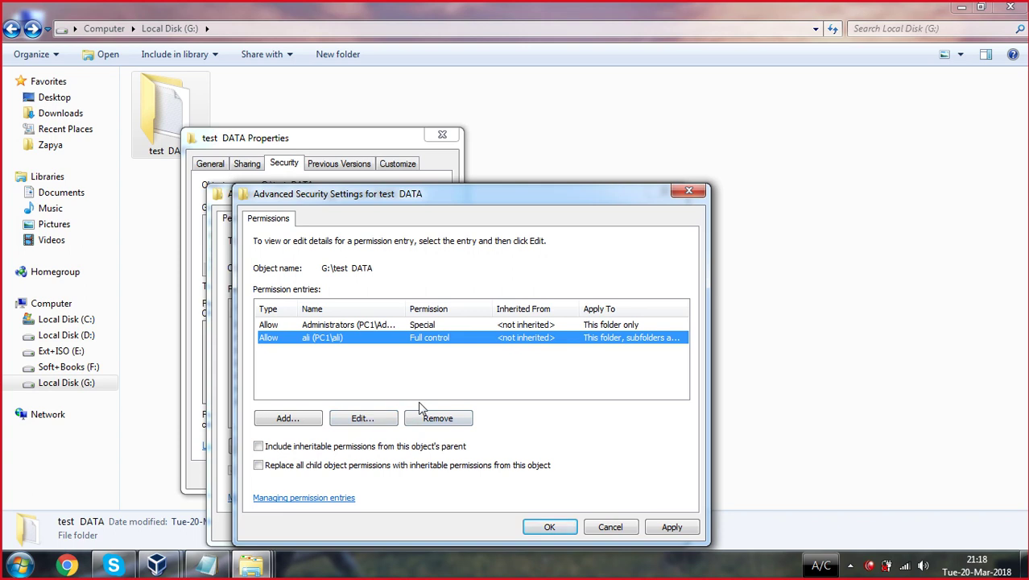
- Apply the new permission entries to test DATA and confirm its advanced security settings and properties
click(668, 528)
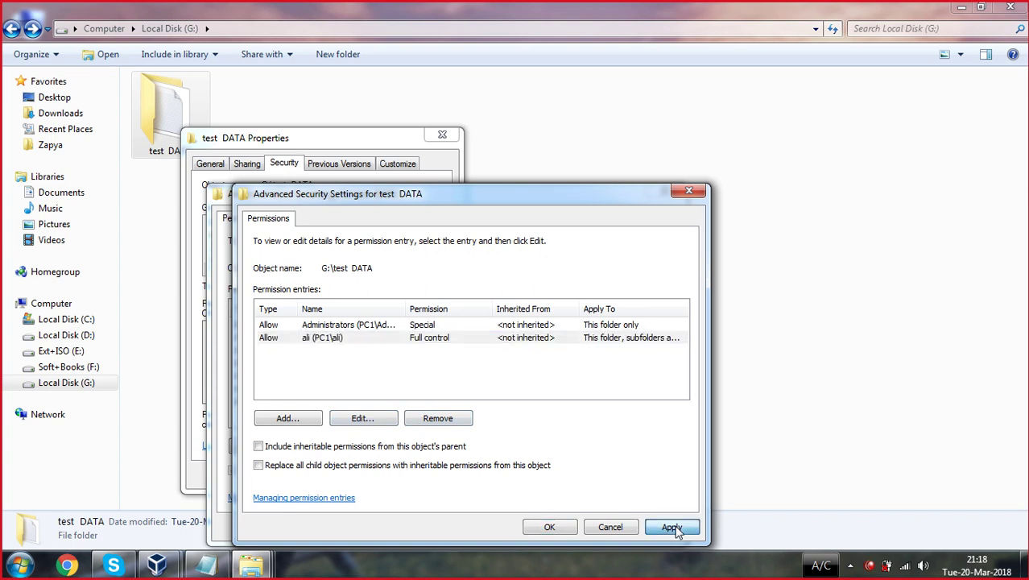
click(548, 527)
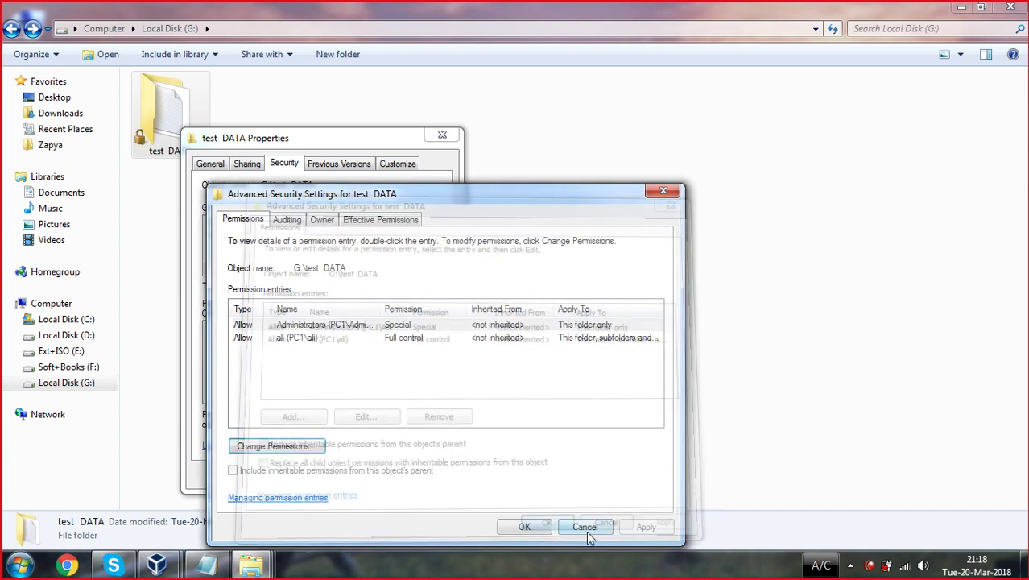
click(524, 527)
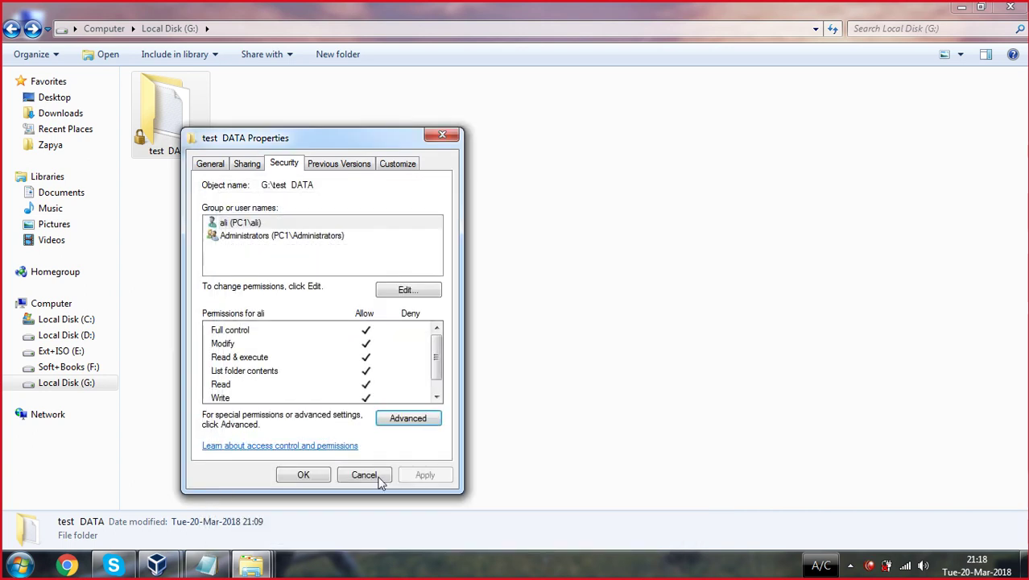
click(303, 476)
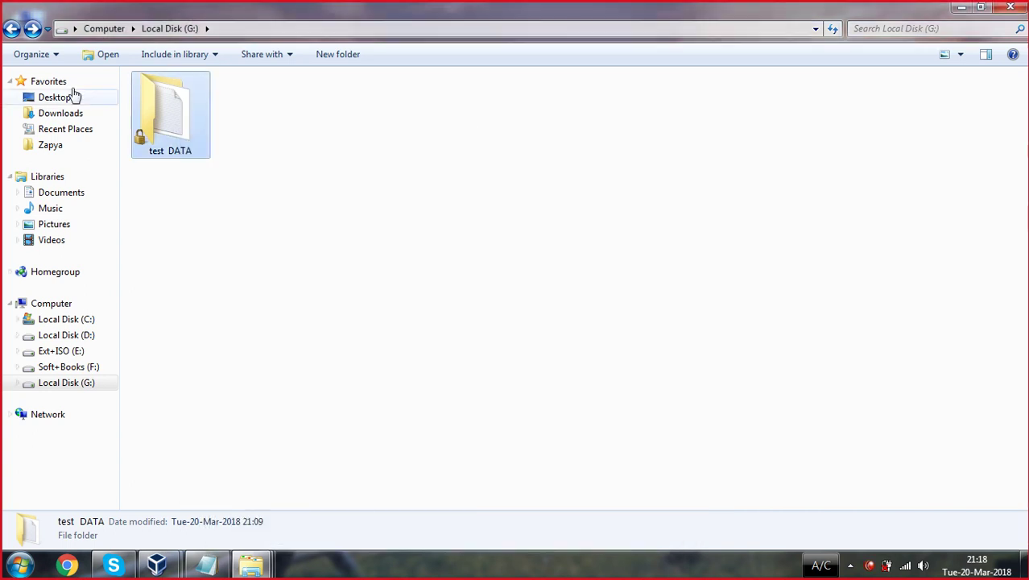
- Check access to test DATA on Local Disk (G:) by opening it and the New folder inside, and return to Computer
click(6, 24)
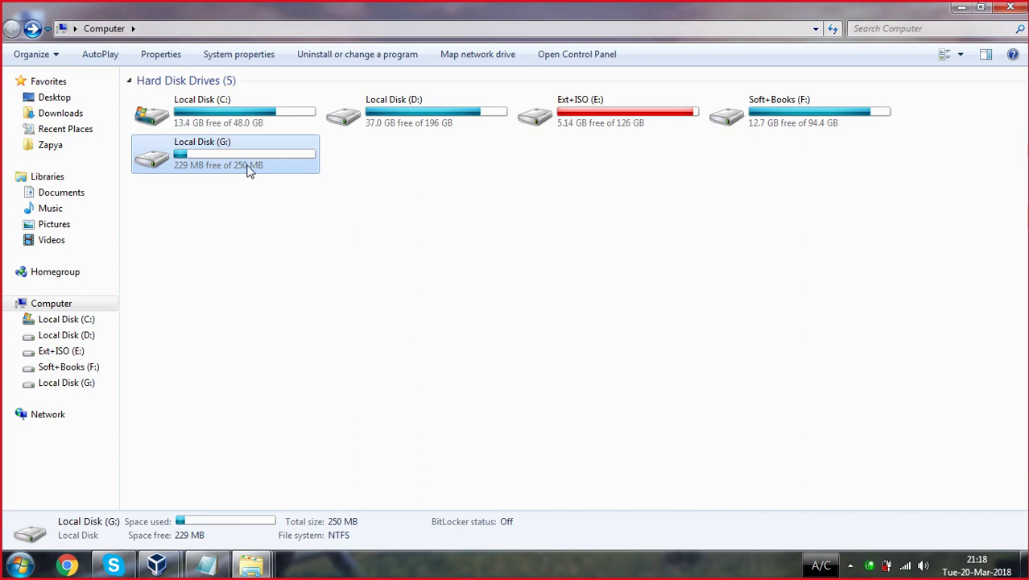
double_click(252, 171)
double_click(199, 145)
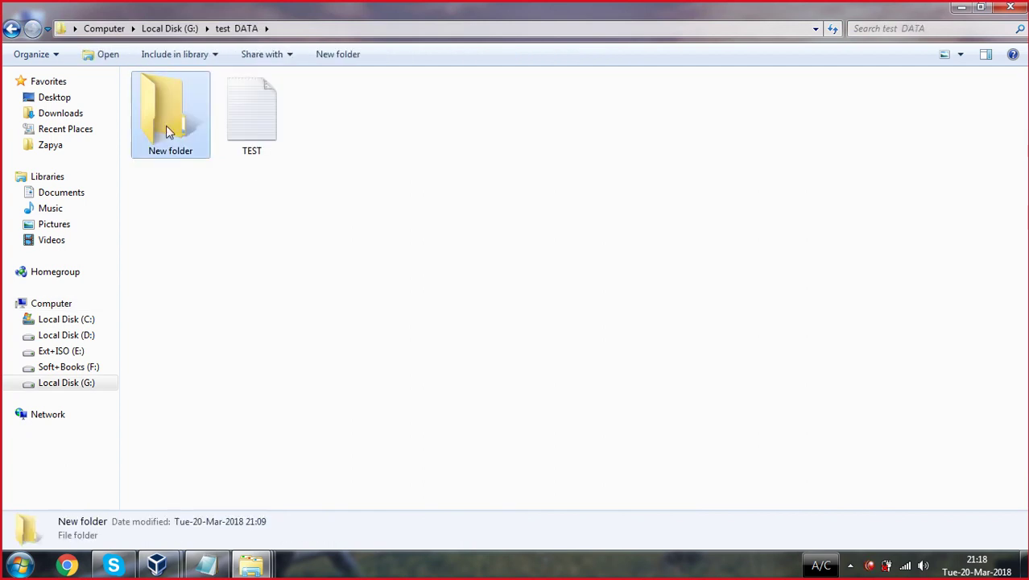
double_click(166, 125)
click(546, 302)
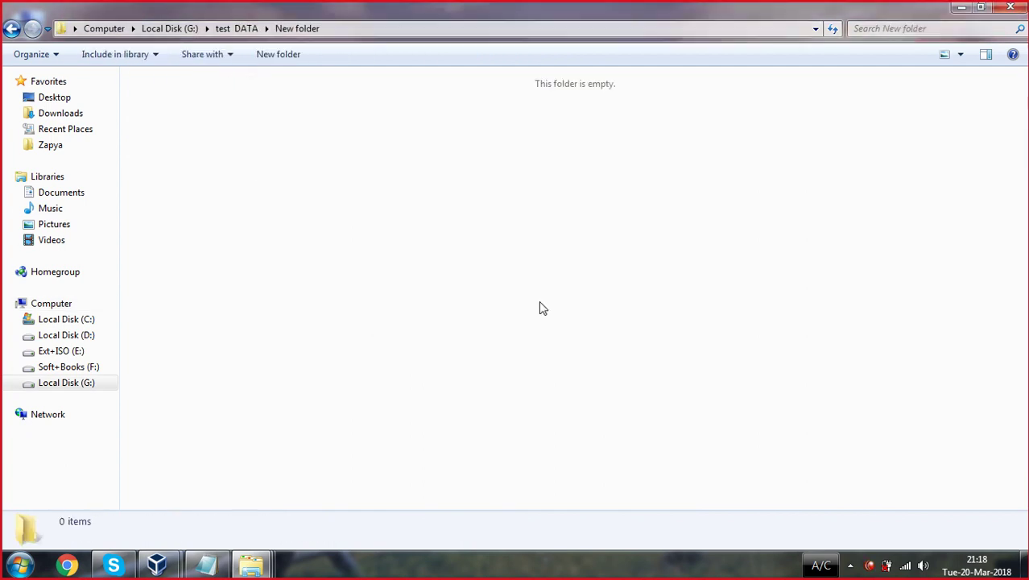
click(12, 29)
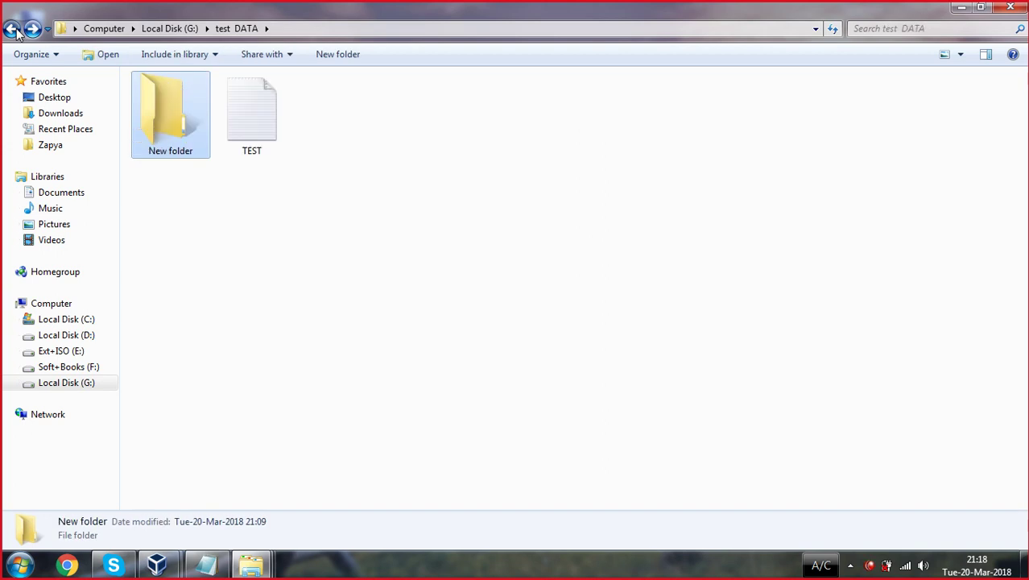
click(13, 30)
click(12, 29)
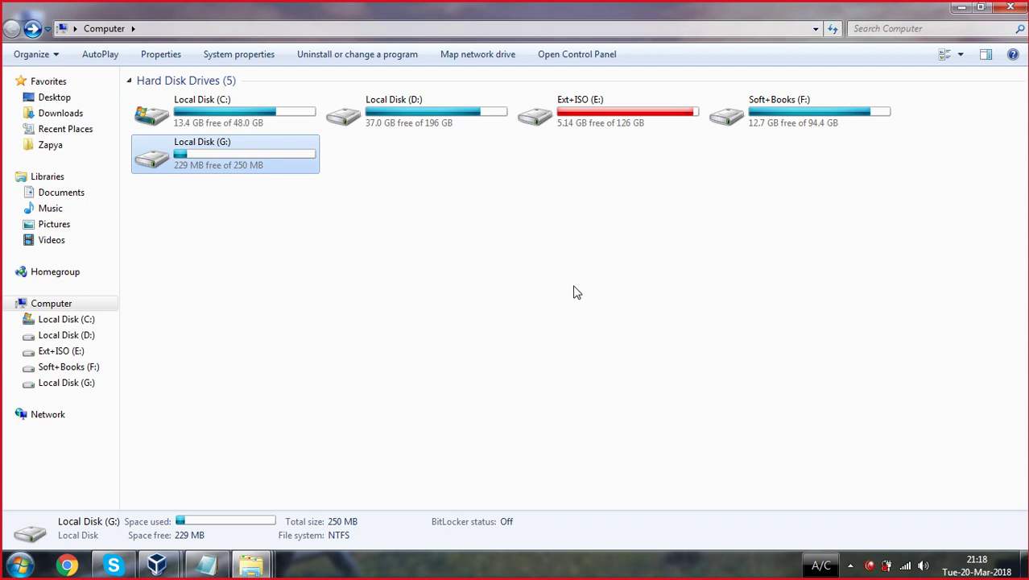
- Open Local Disk (G:) and refresh its contents
double_click(246, 168)
right_click(191, 156)
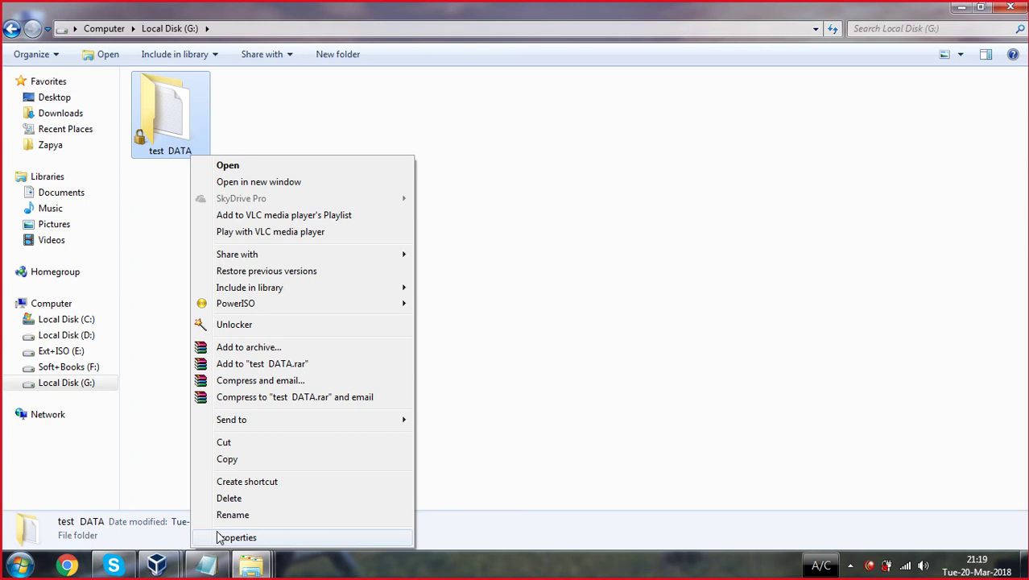
click(523, 343)
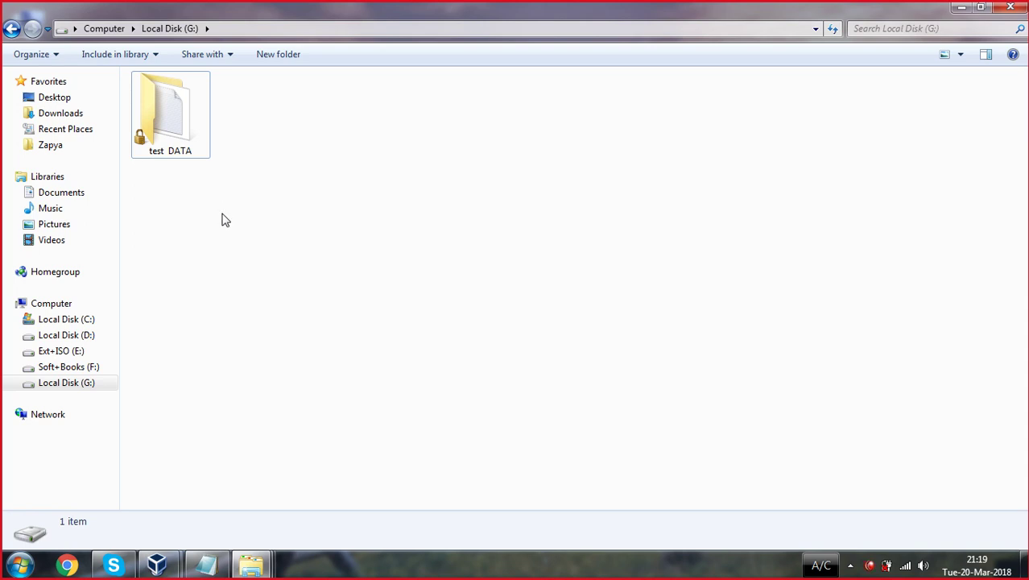
right_click(275, 199)
click(323, 258)
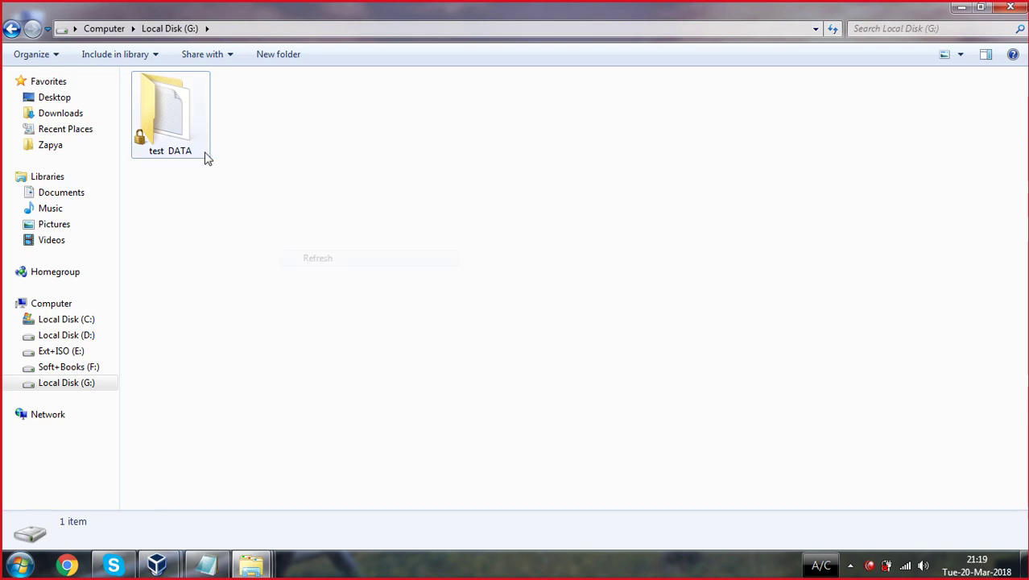
- Create a folder in the root of Local Disk (G:), keeping the default name New folder
right_click(181, 139)
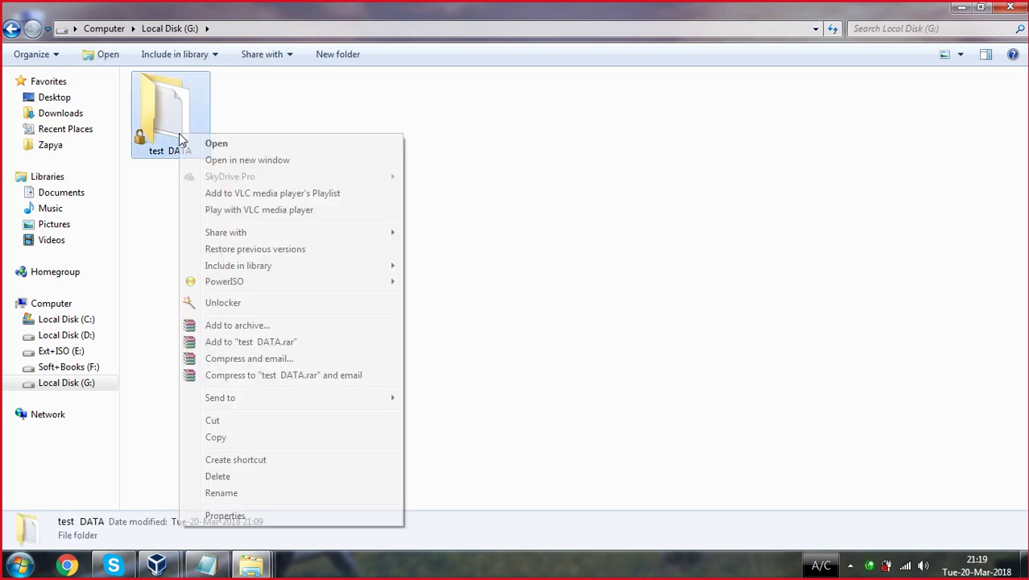
click(506, 223)
right_click(370, 179)
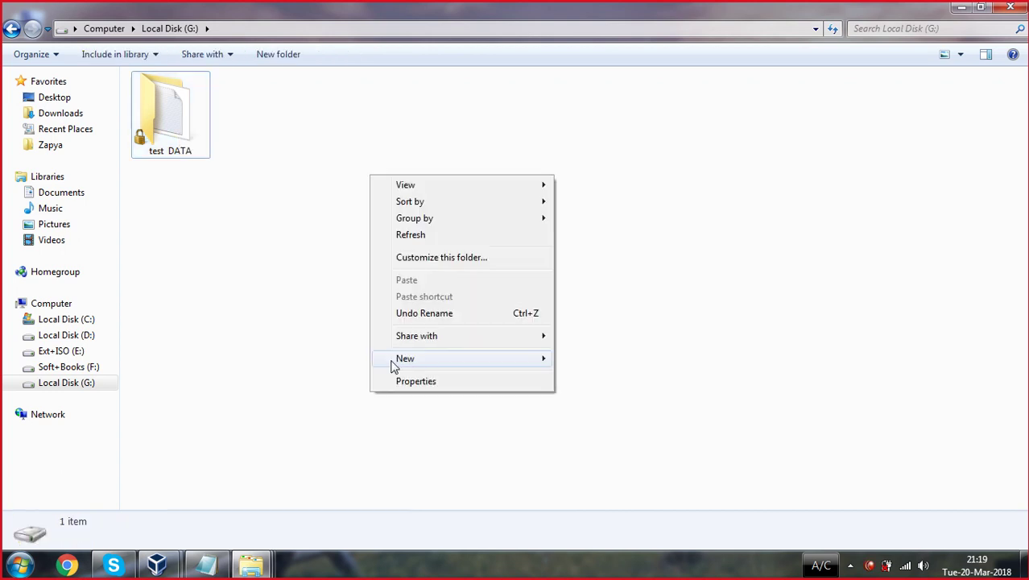
mouse_move(409, 364)
click(600, 359)
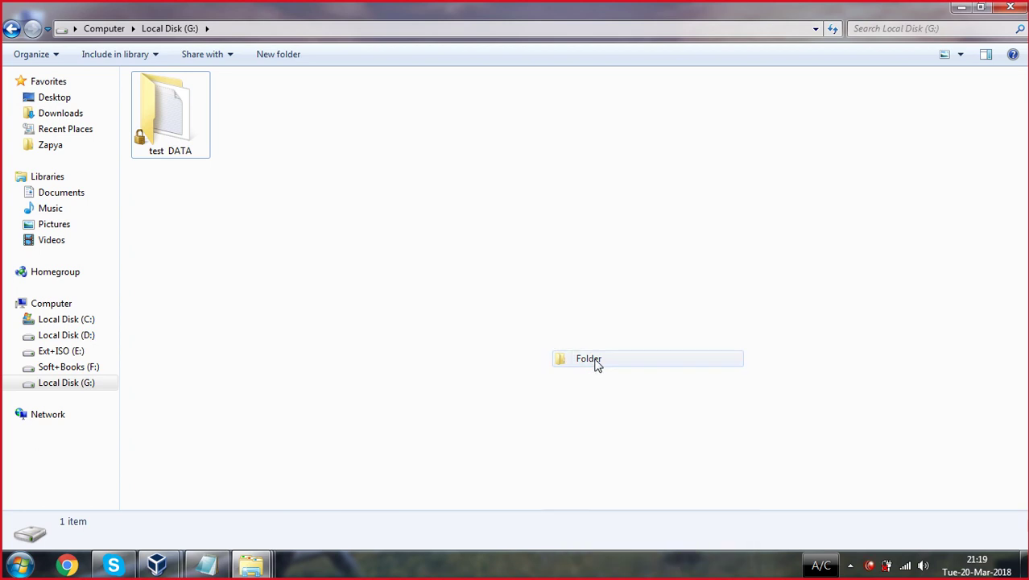
click(319, 161)
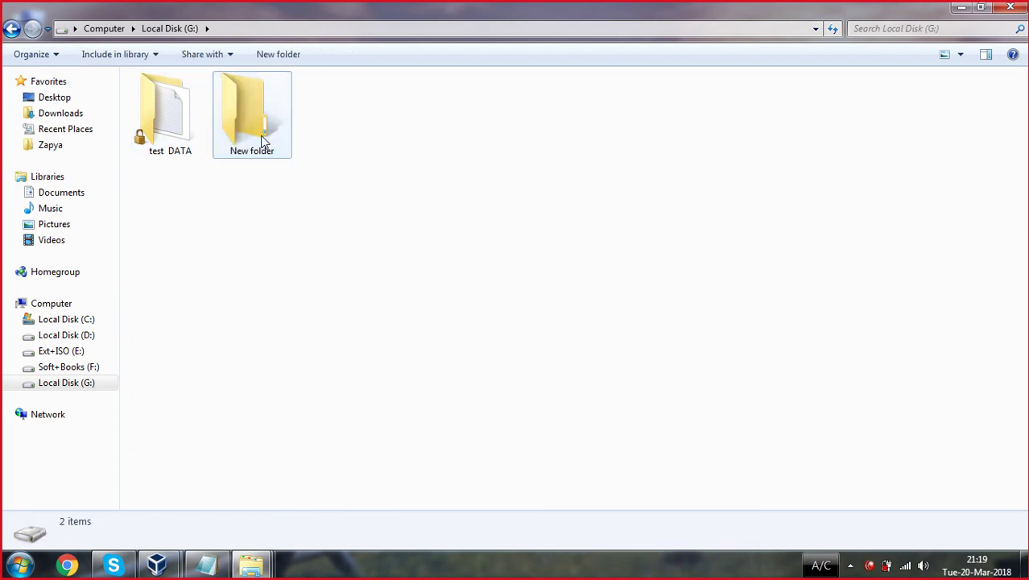
- Open the security permissions of New folder on Local Disk (G:) for editing
click(263, 141)
right_click(259, 136)
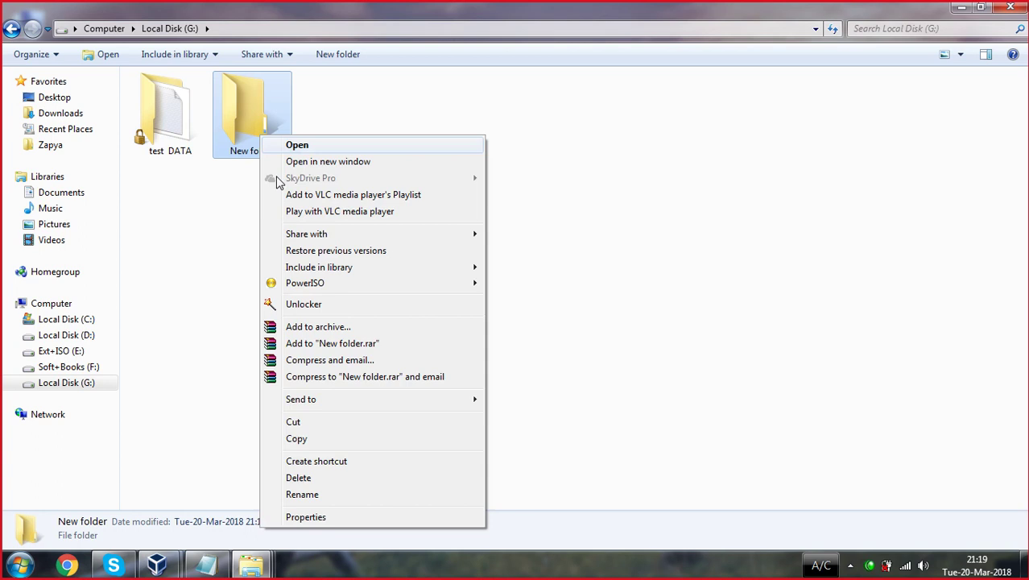
click(318, 522)
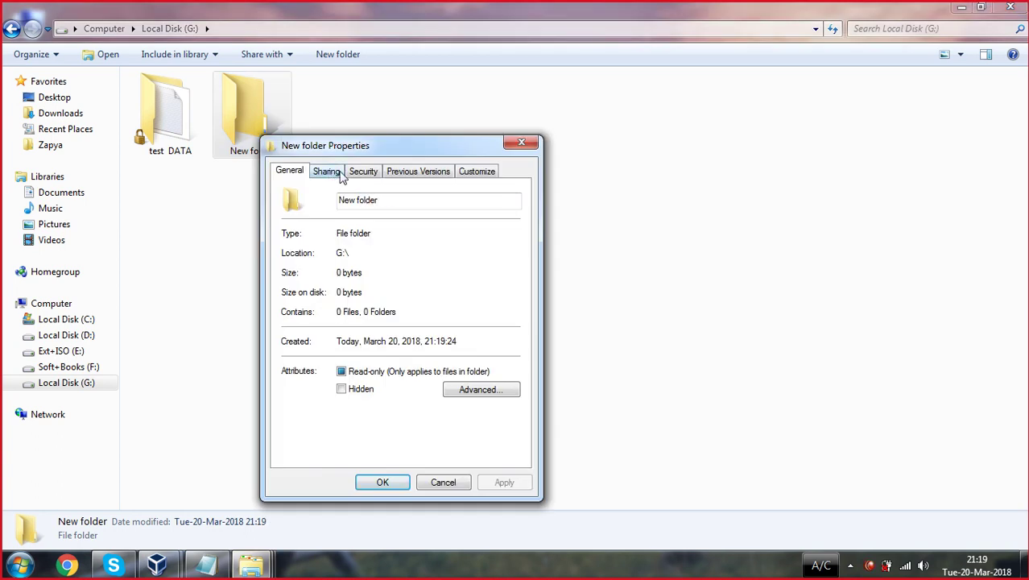
click(358, 172)
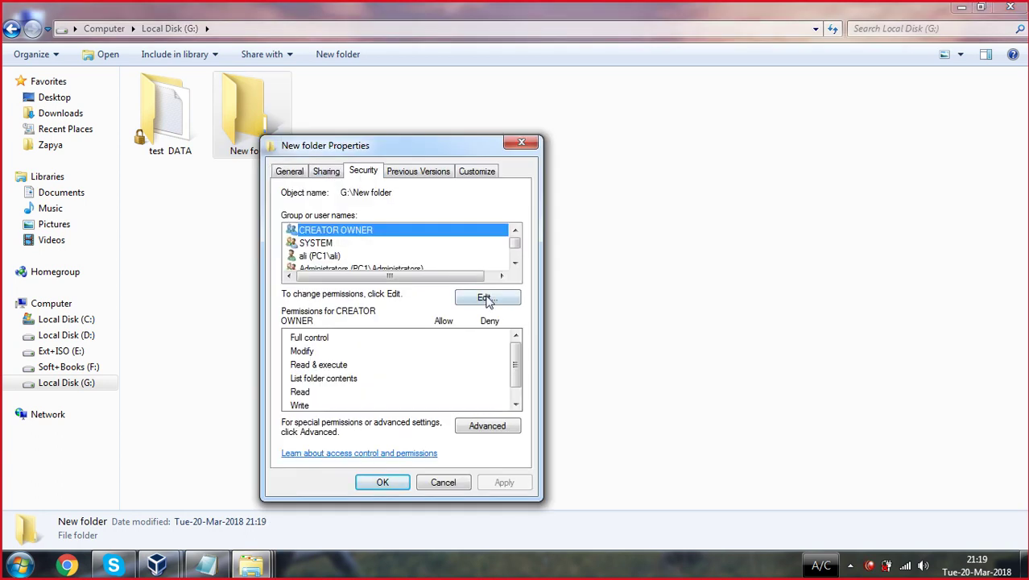
click(486, 298)
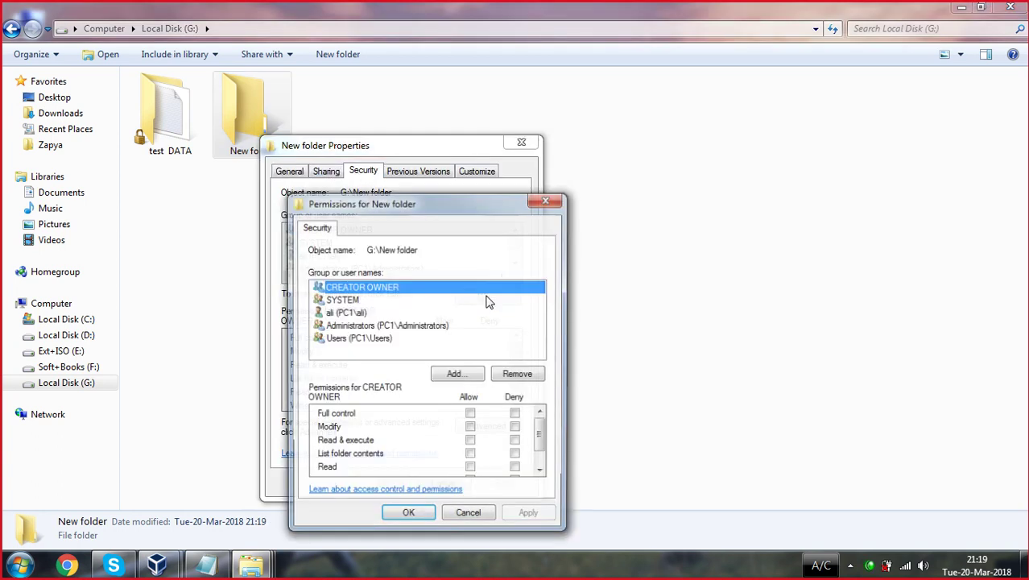
- Find the Administrators group on PC1, add it to New folder's permissions, and close the folder's properties
click(457, 377)
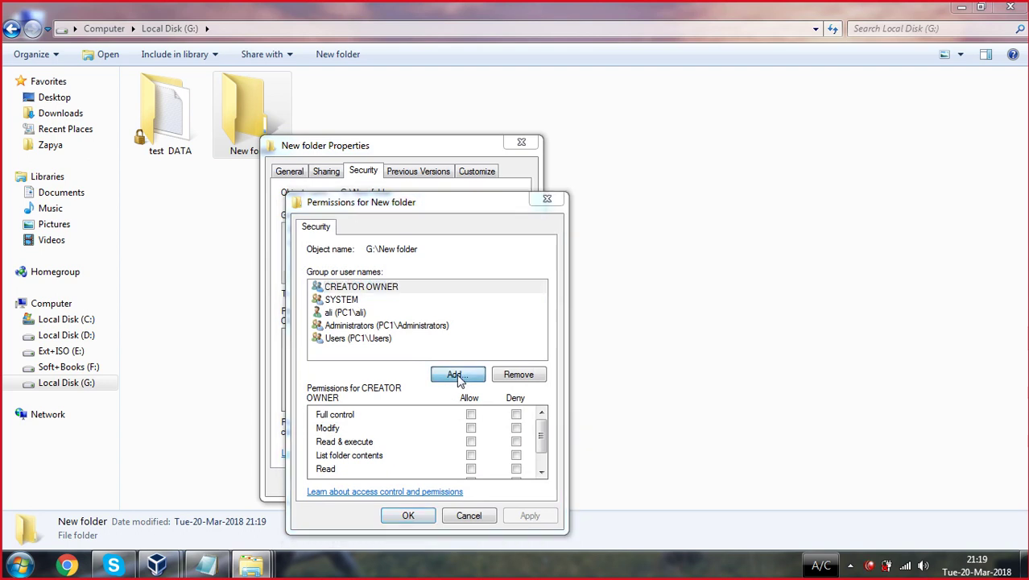
click(322, 390)
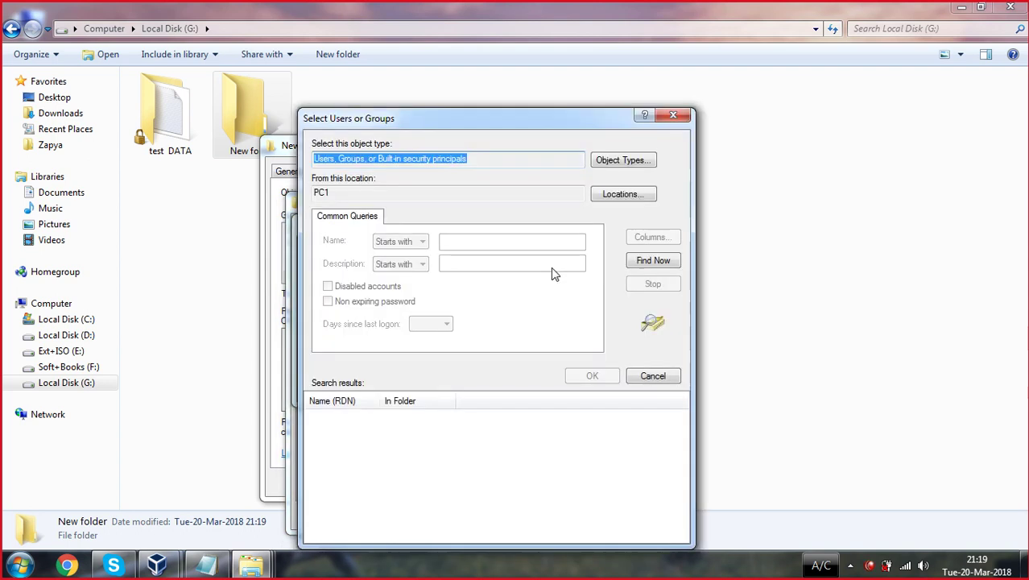
click(641, 267)
click(379, 442)
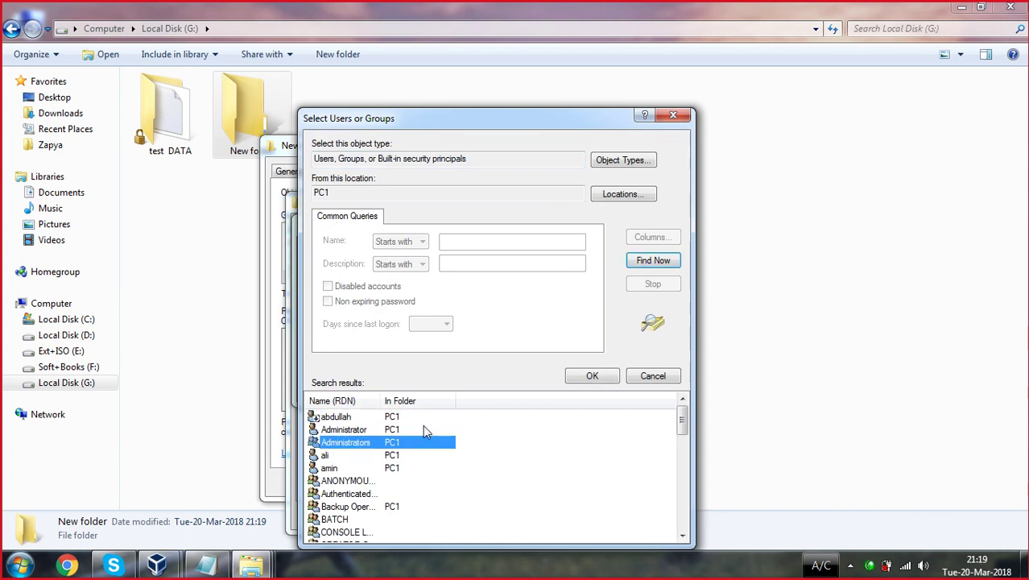
click(592, 377)
click(544, 386)
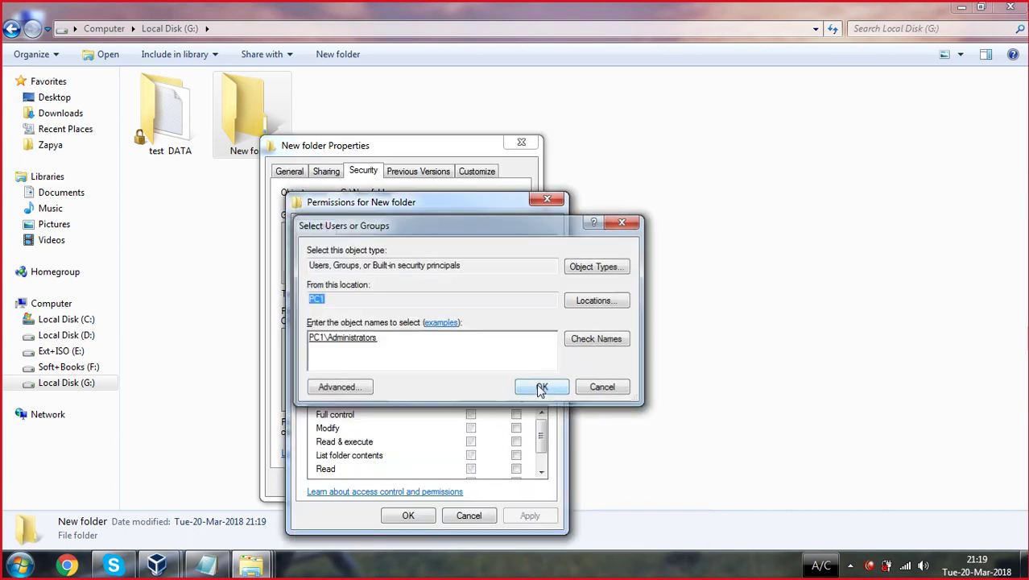
click(408, 516)
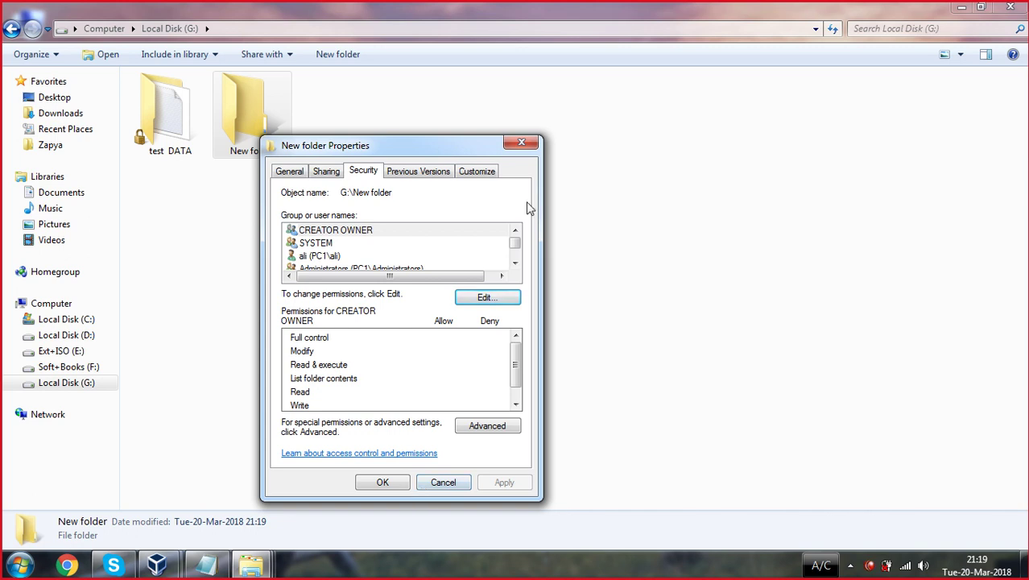
click(521, 141)
click(376, 221)
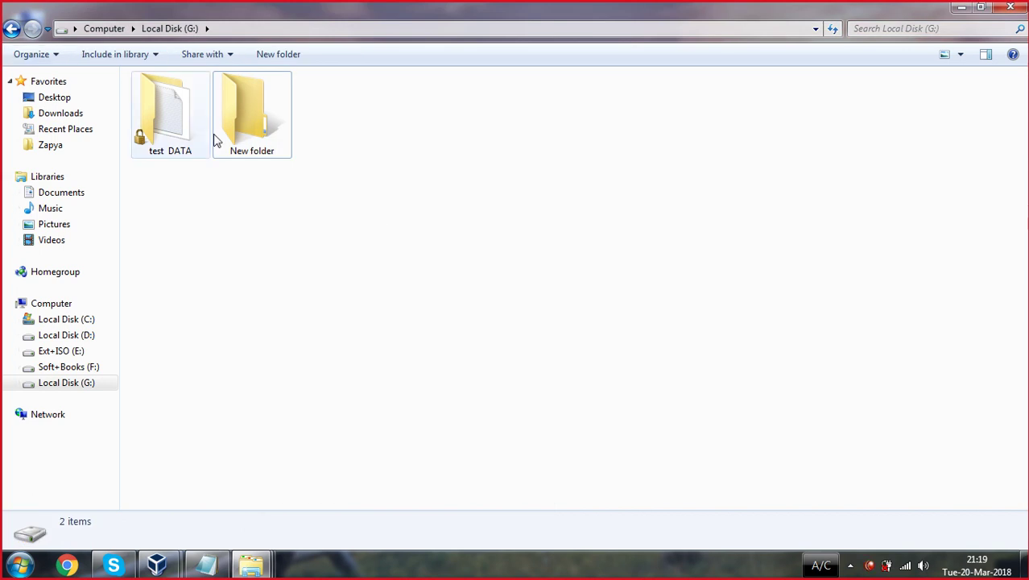
- Examine the permissions of the Administrators group and the local user in test DATA's security properties, and close them
click(171, 121)
right_click(171, 137)
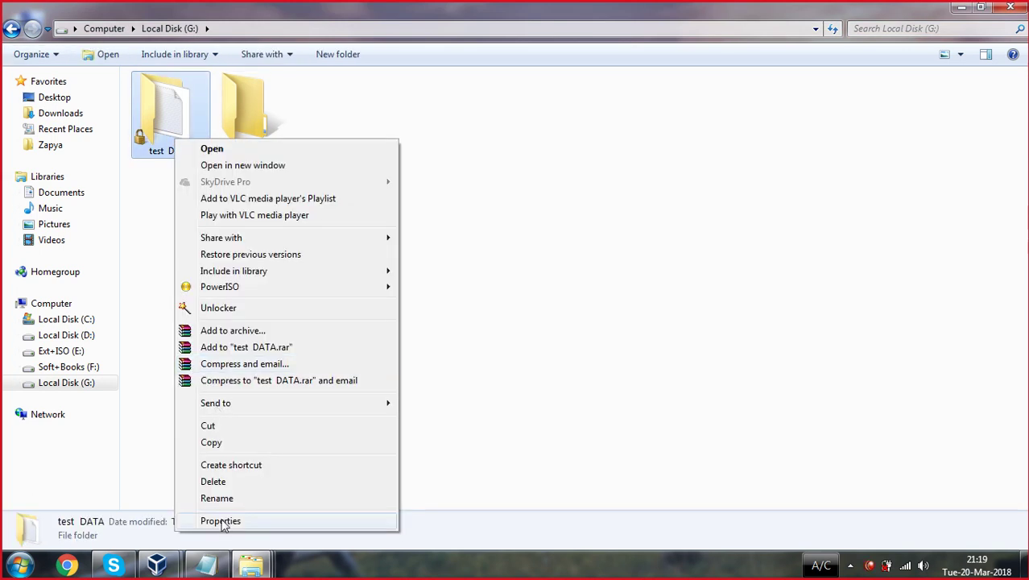
click(242, 521)
click(278, 176)
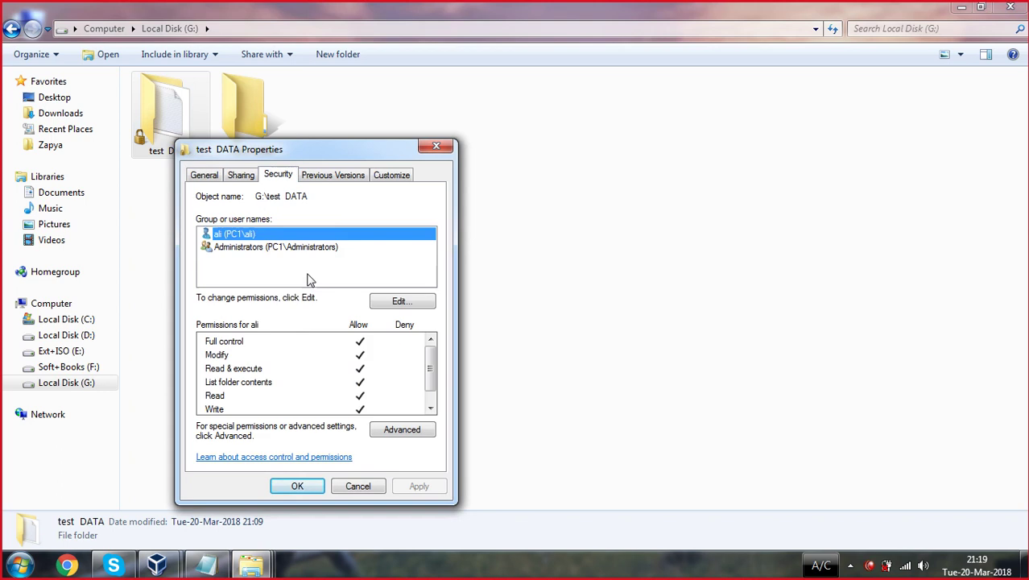
click(251, 251)
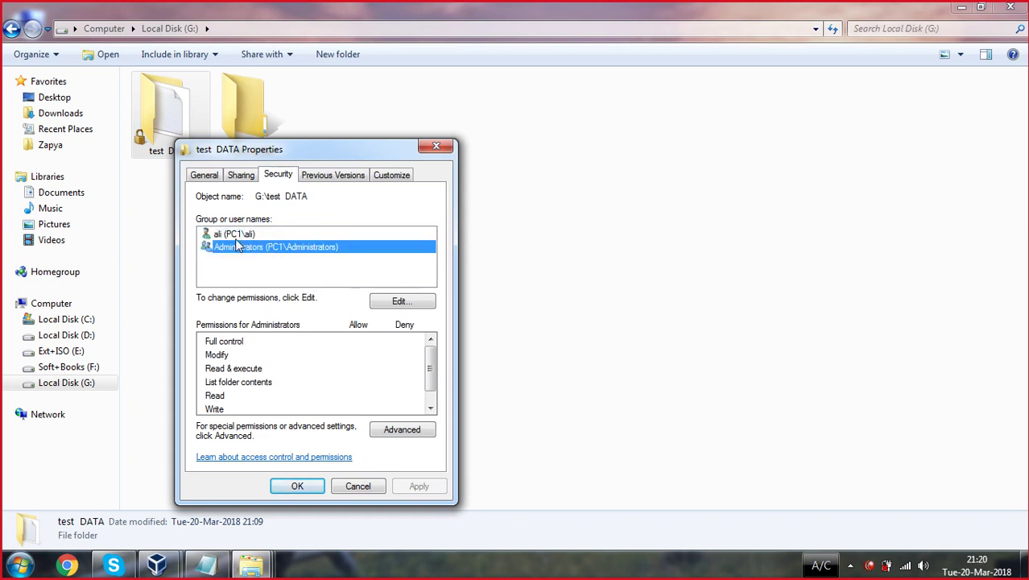
click(240, 235)
click(436, 146)
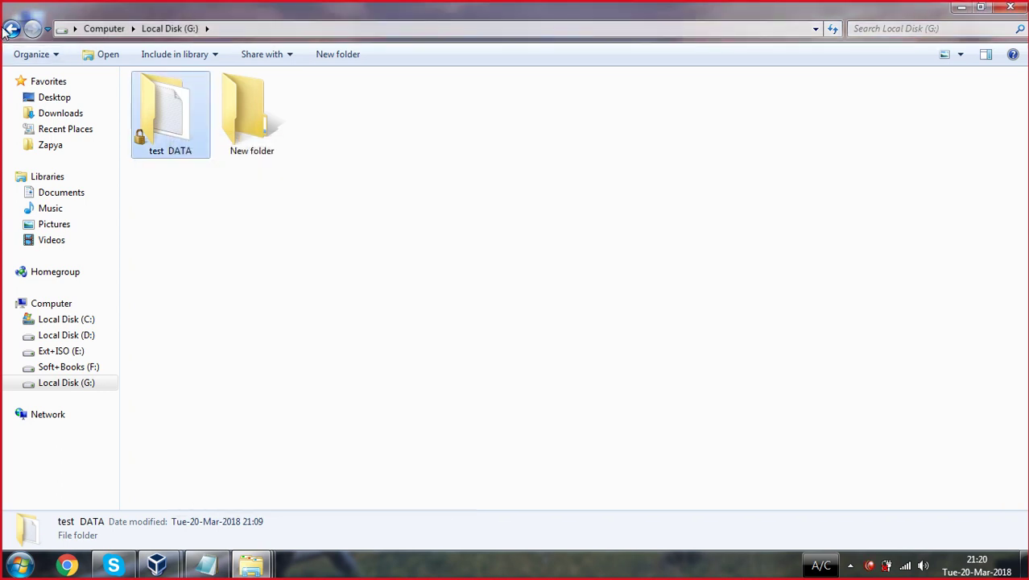
- Review the groups and users in the security properties of Local Disk (G:), and close the properties
key(BackSpace)
right_click(202, 157)
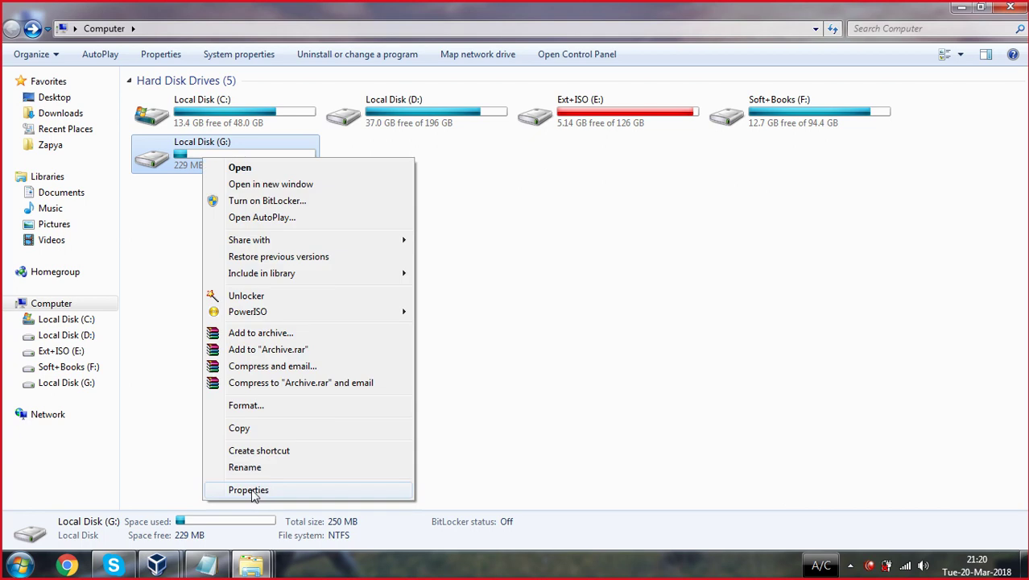
click(250, 491)
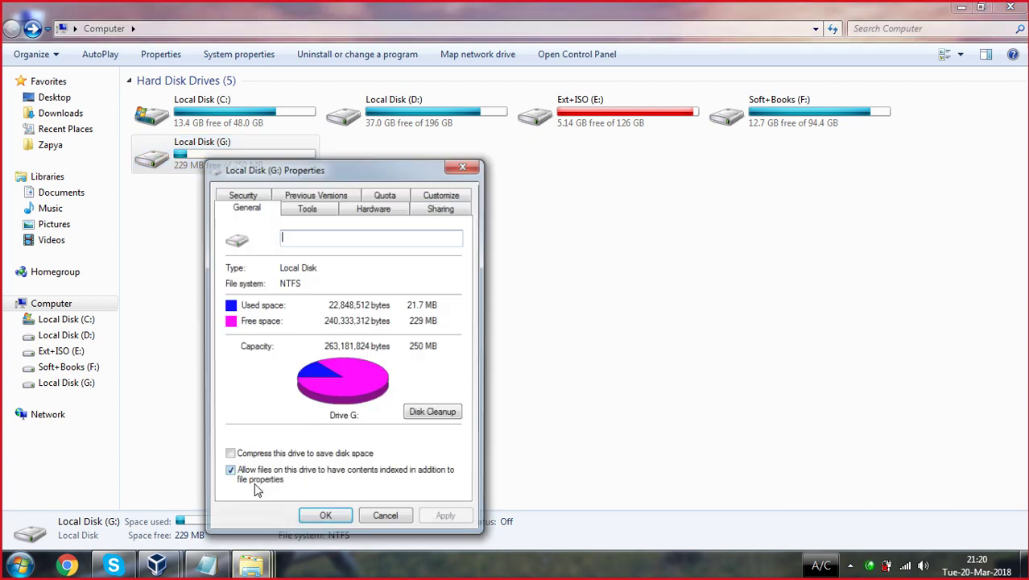
click(246, 195)
scroll(298, 277, down, 1)
scroll(298, 277, up, 1)
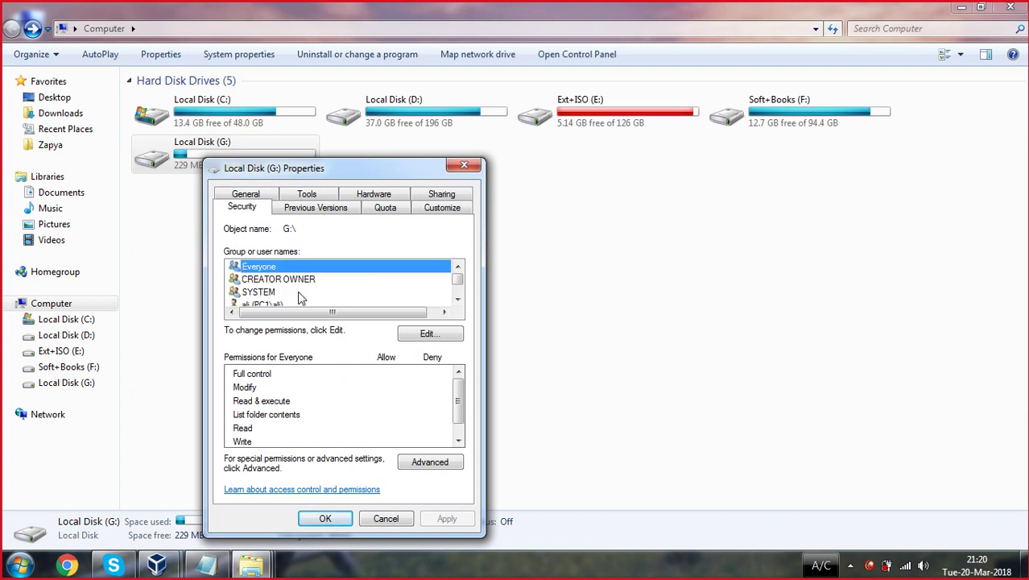
scroll(302, 286, down, 1)
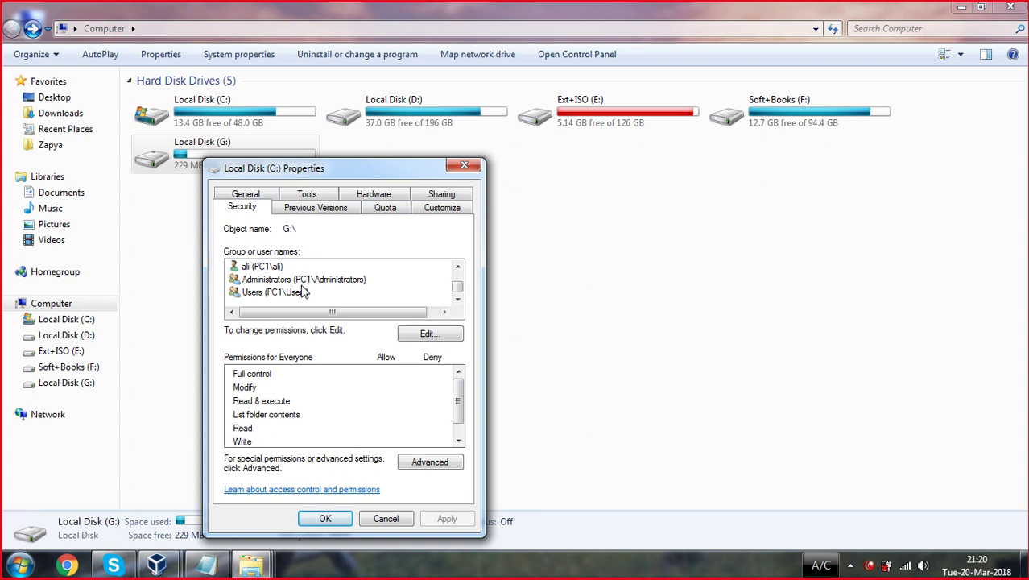
click(456, 166)
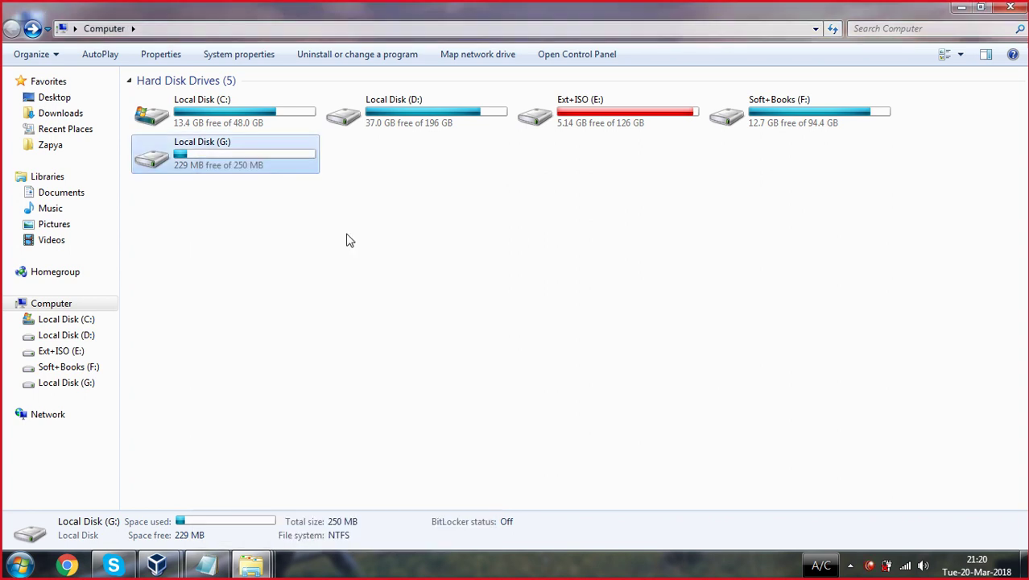
- Check the permissions of the Everyone group in Local Disk (G:)'s security properties, and close them
right_click(229, 157)
click(274, 486)
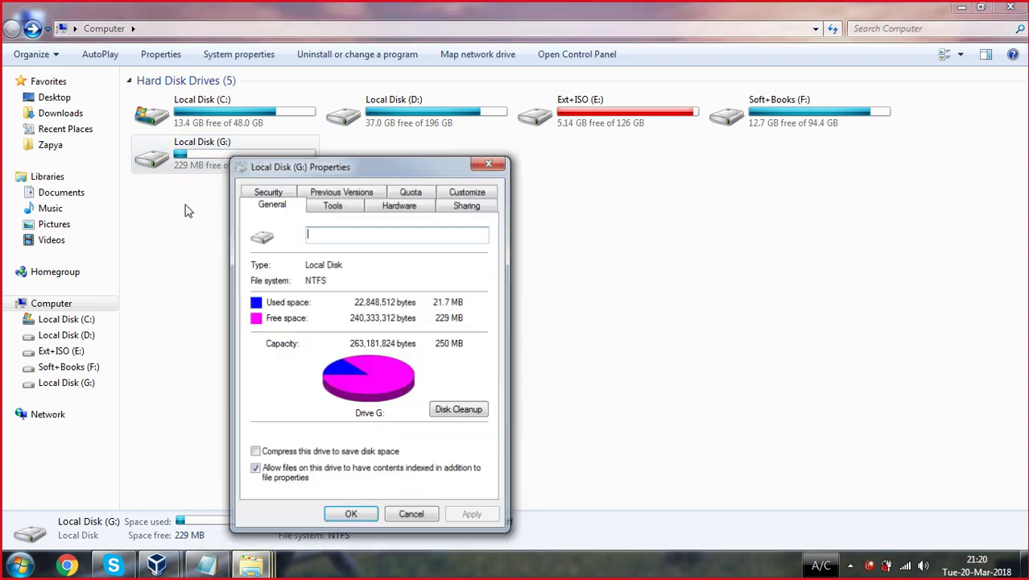
click(270, 191)
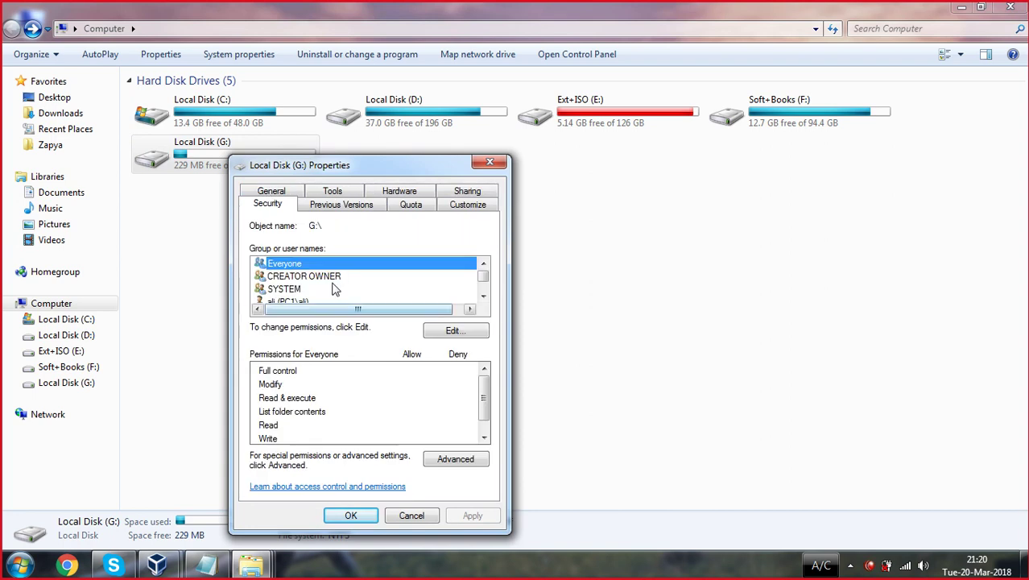
scroll(314, 278, down, 1)
scroll(314, 278, up, 1)
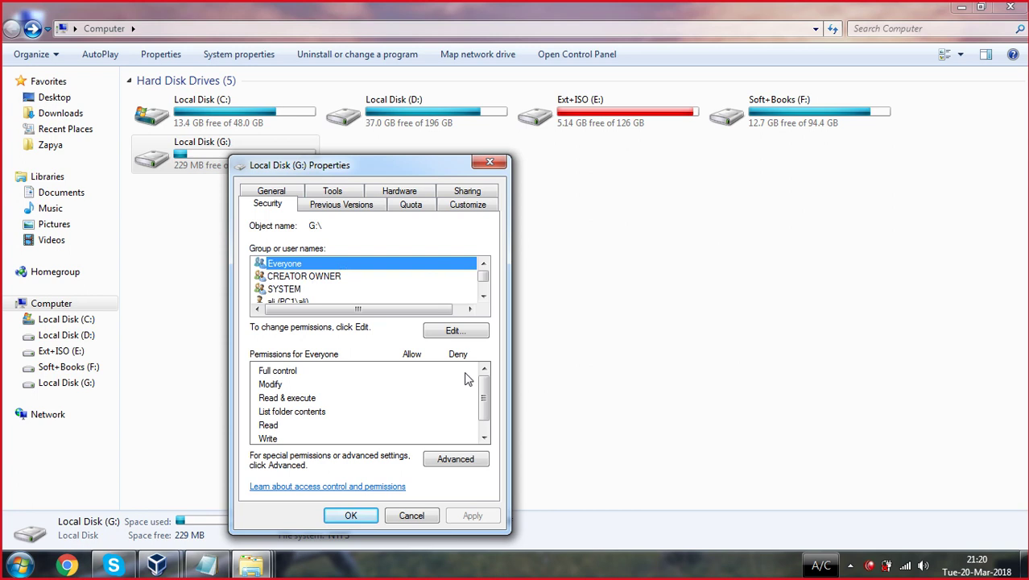
click(489, 163)
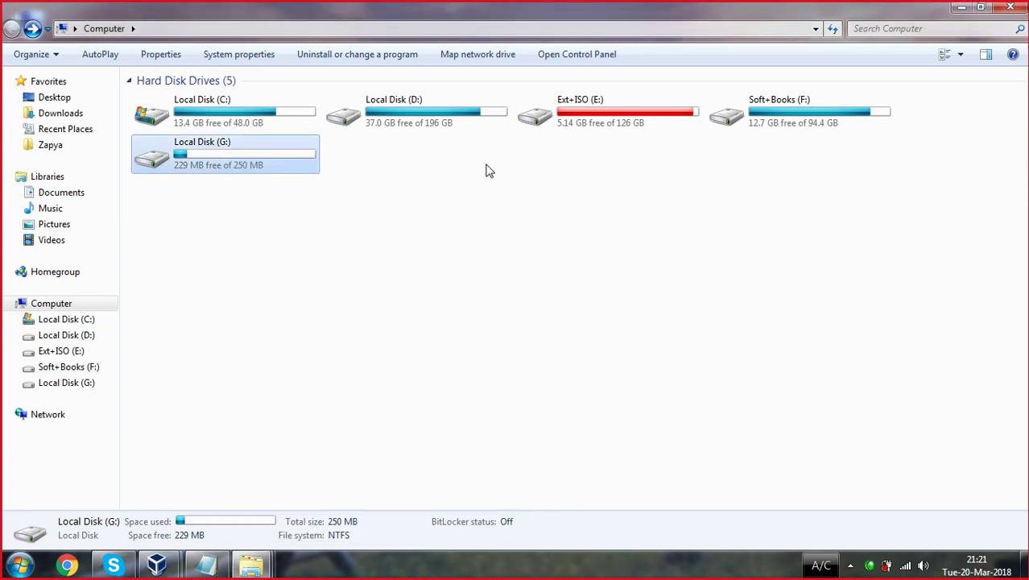
- Reopen Local Disk (G:)'s security properties, read through the whole list of groups and users, and close them
click(299, 249)
right_click(228, 156)
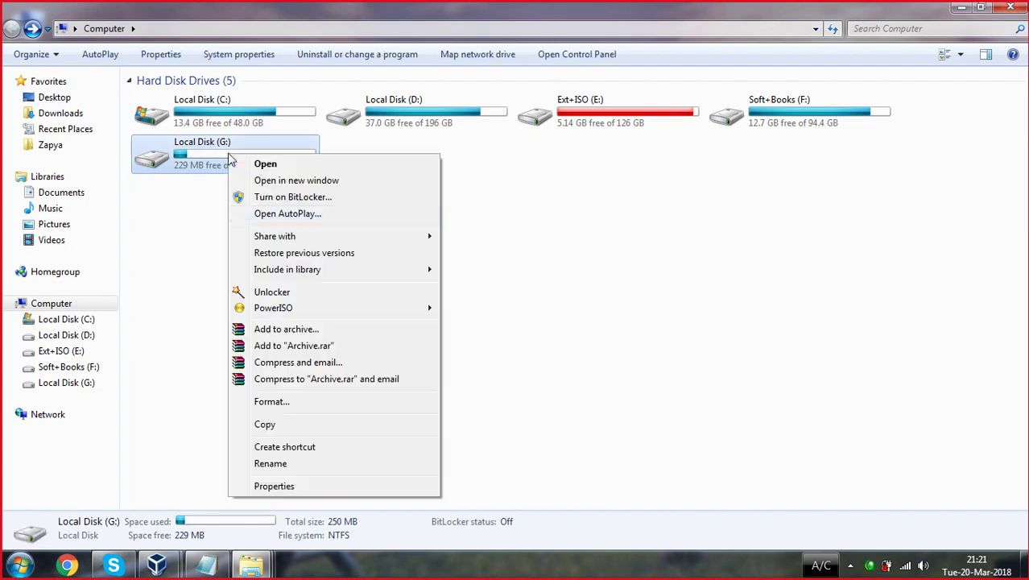
click(288, 487)
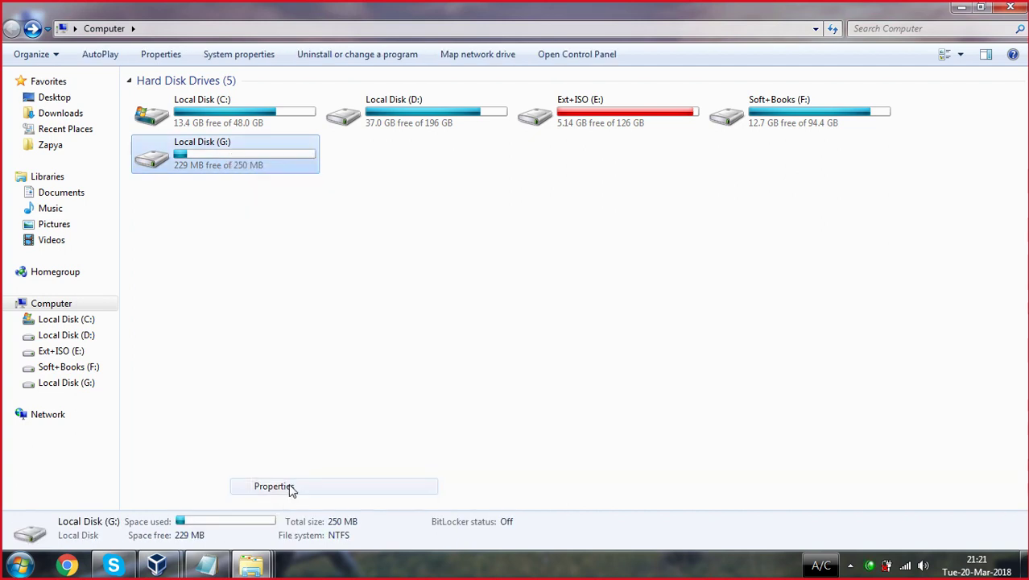
click(268, 191)
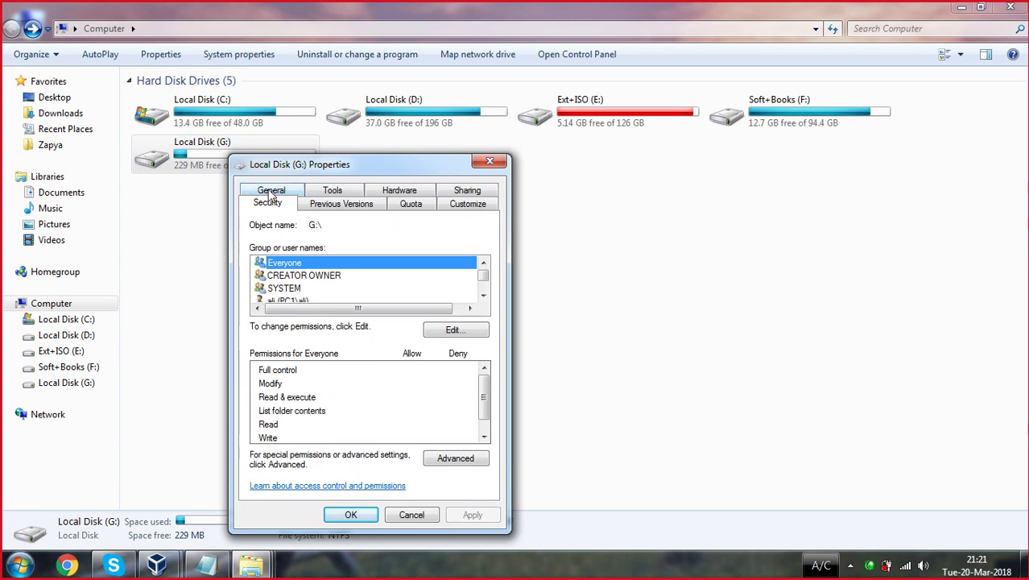
click(318, 275)
click(294, 264)
scroll(296, 283, down, 2)
scroll(296, 284, up, 2)
scroll(298, 284, down, 2)
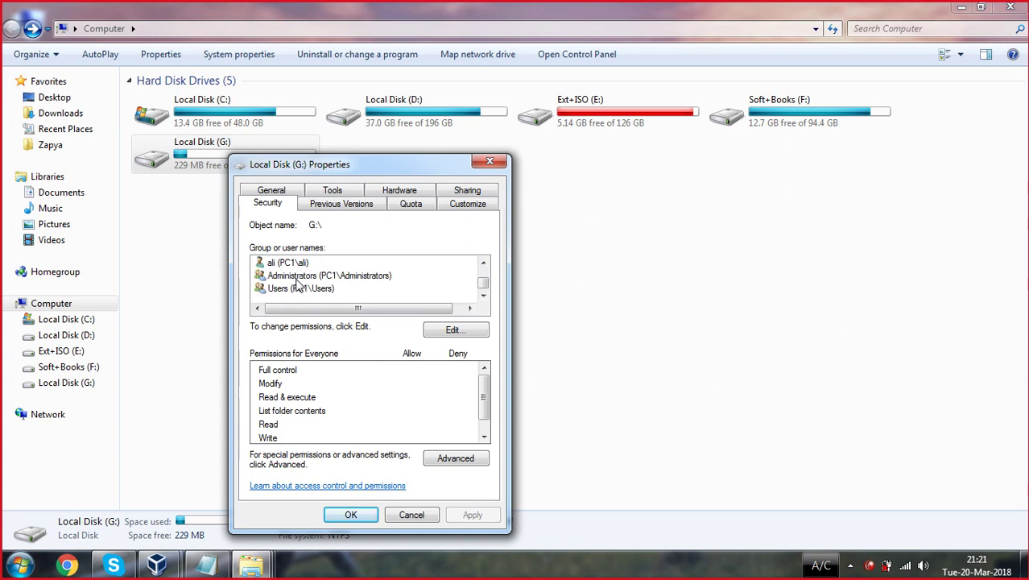
scroll(298, 281, up, 2)
scroll(298, 282, down, 2)
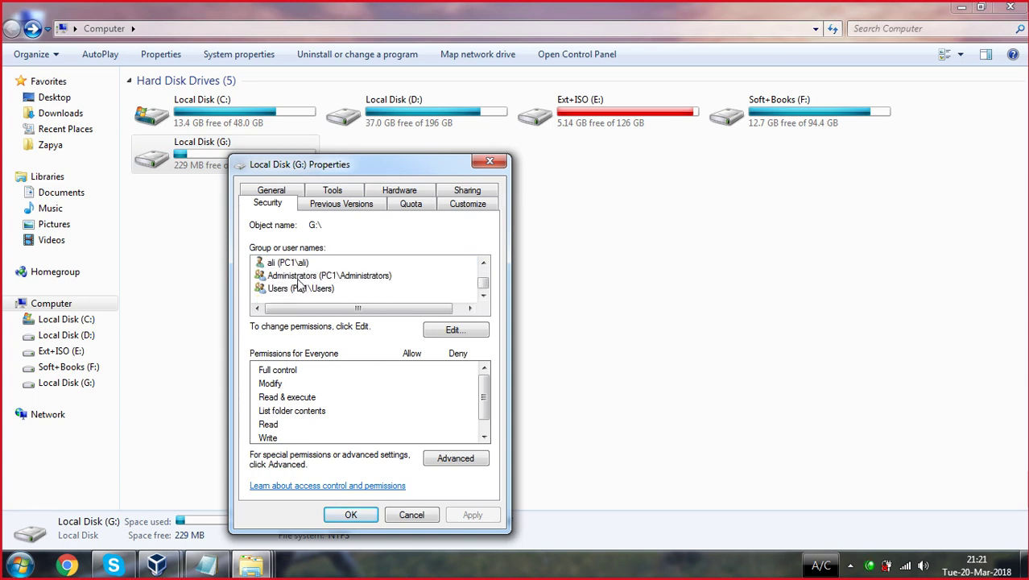
click(488, 165)
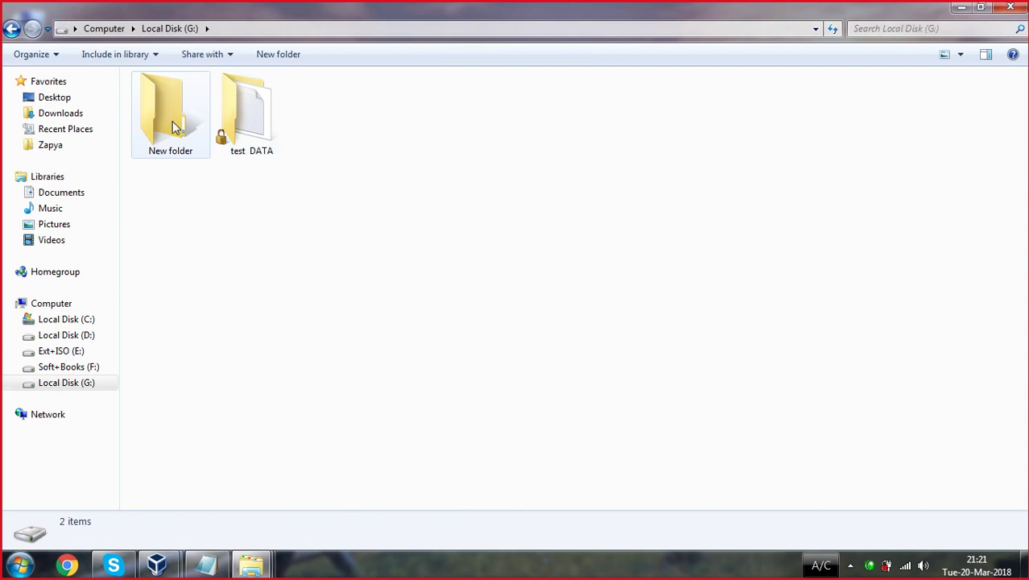
- Examine the groups and users in the security properties of the test DATA folder on Local Disk (G:), and close them
click(248, 129)
right_click(247, 129)
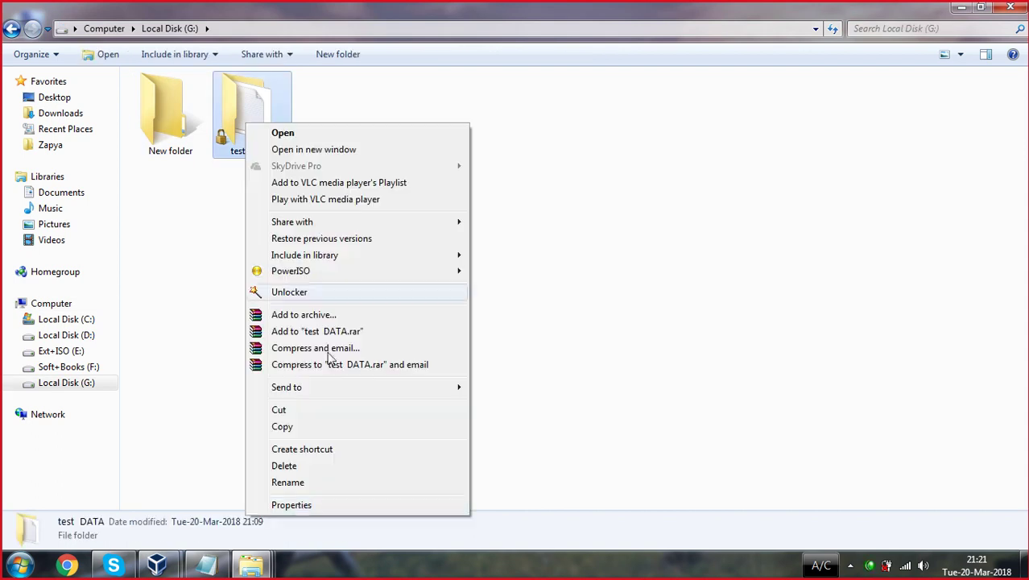
click(292, 505)
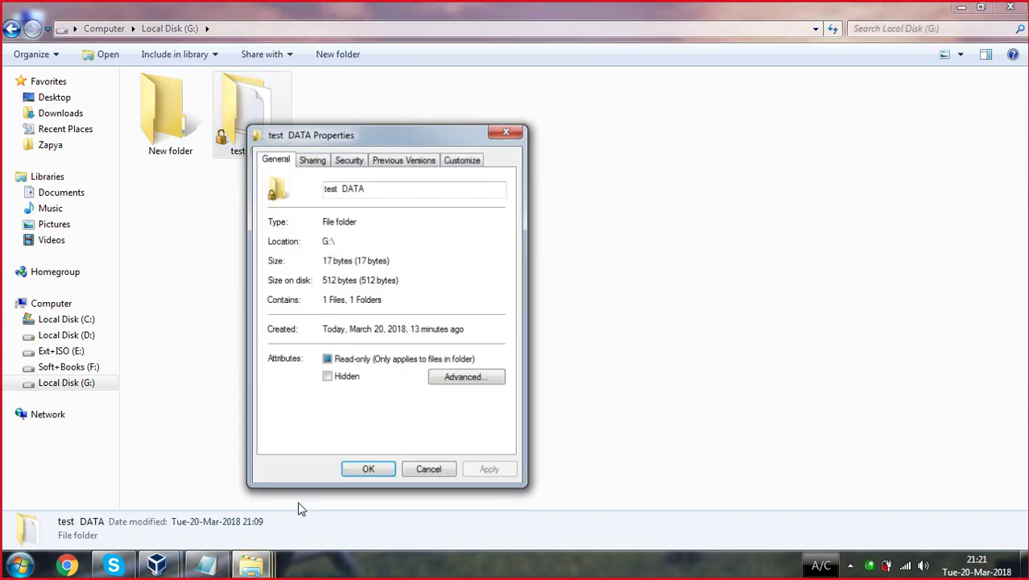
click(319, 163)
click(349, 159)
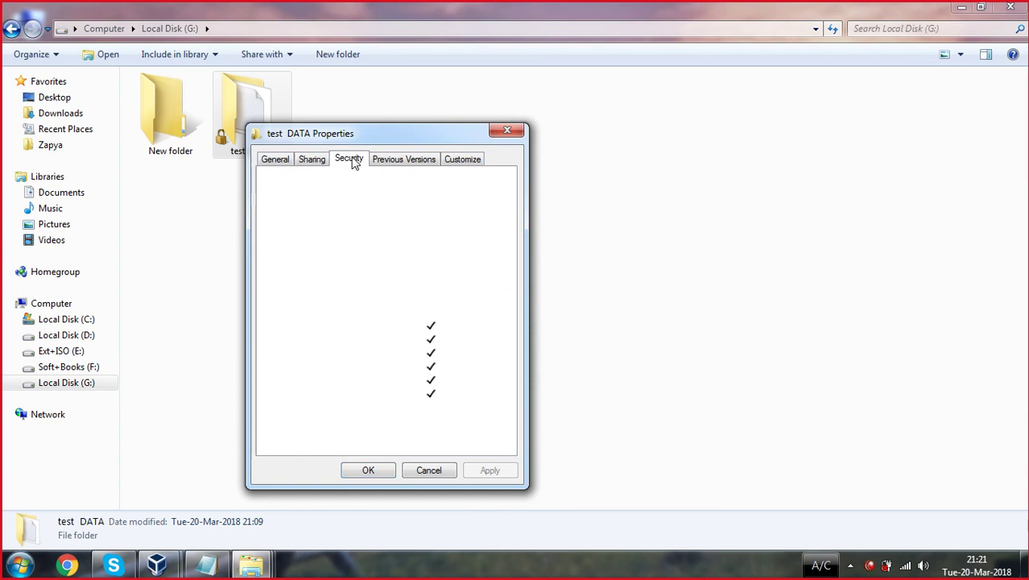
click(314, 231)
click(309, 225)
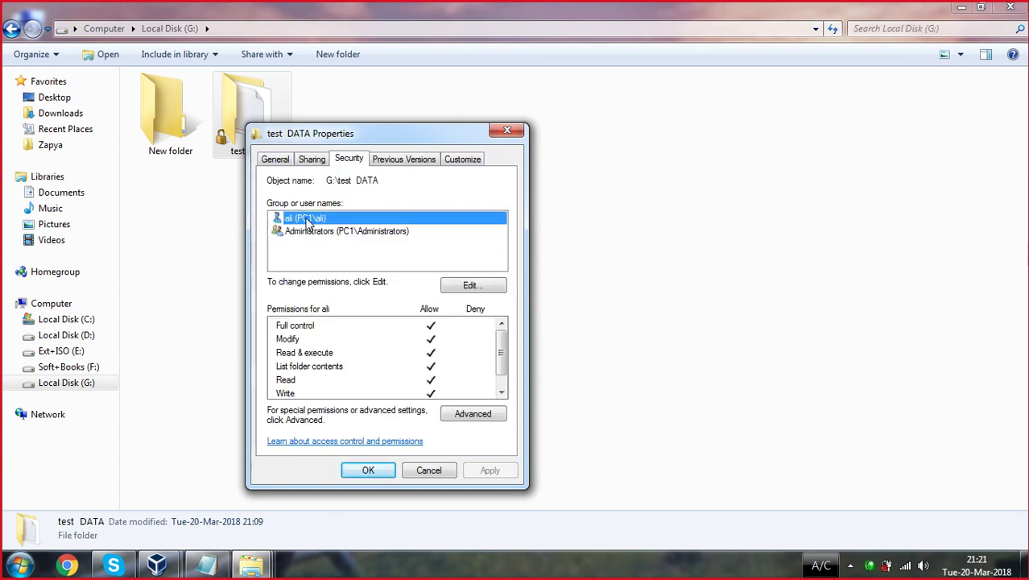
click(507, 130)
- Create a new folder on Local Disk (G:), keeping its default name
right_click(474, 128)
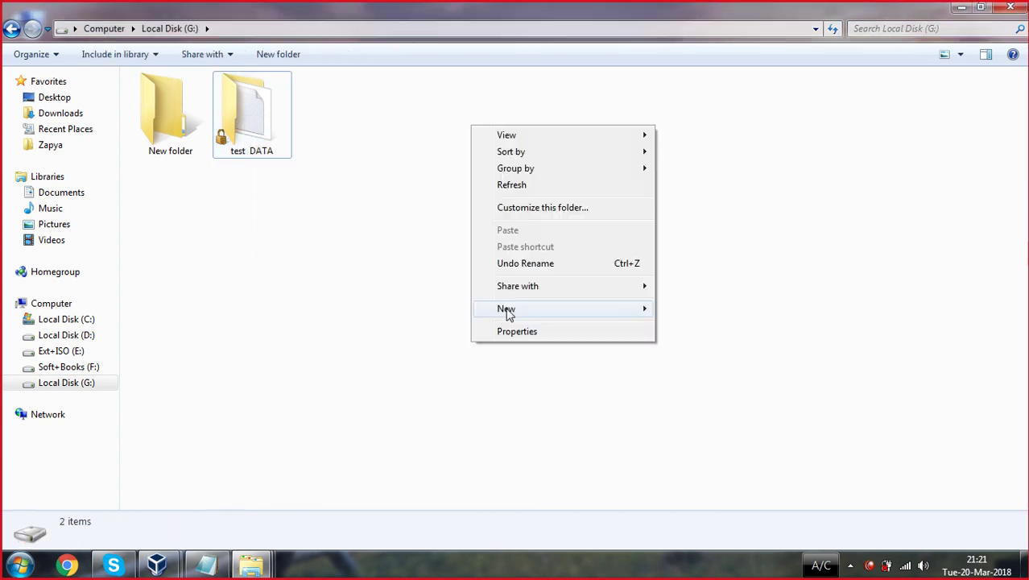
mouse_move(510, 311)
click(681, 305)
click(463, 290)
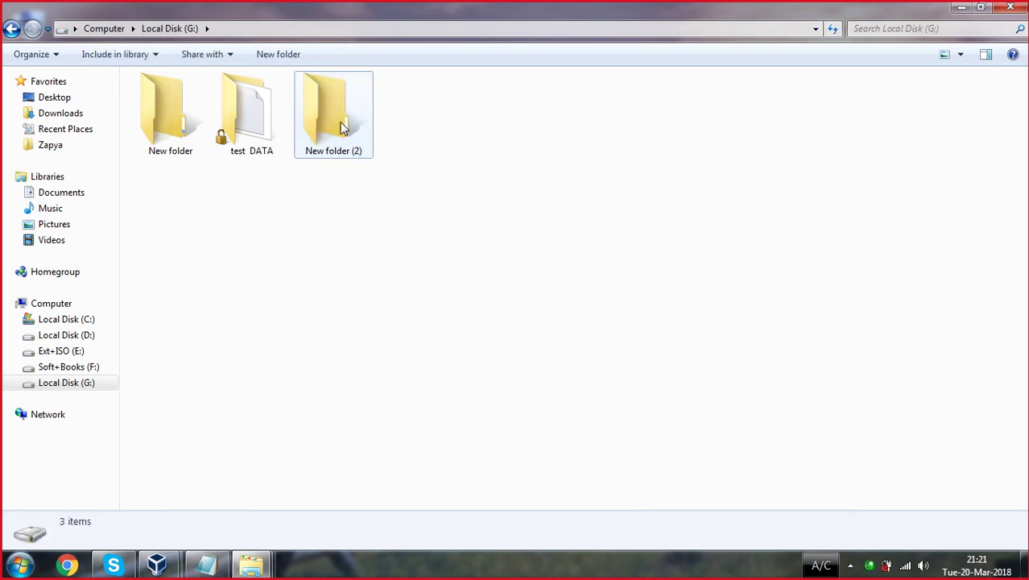
- Examine the groups and users in New folder (2)'s security properties, and close them
right_click(340, 129)
click(405, 501)
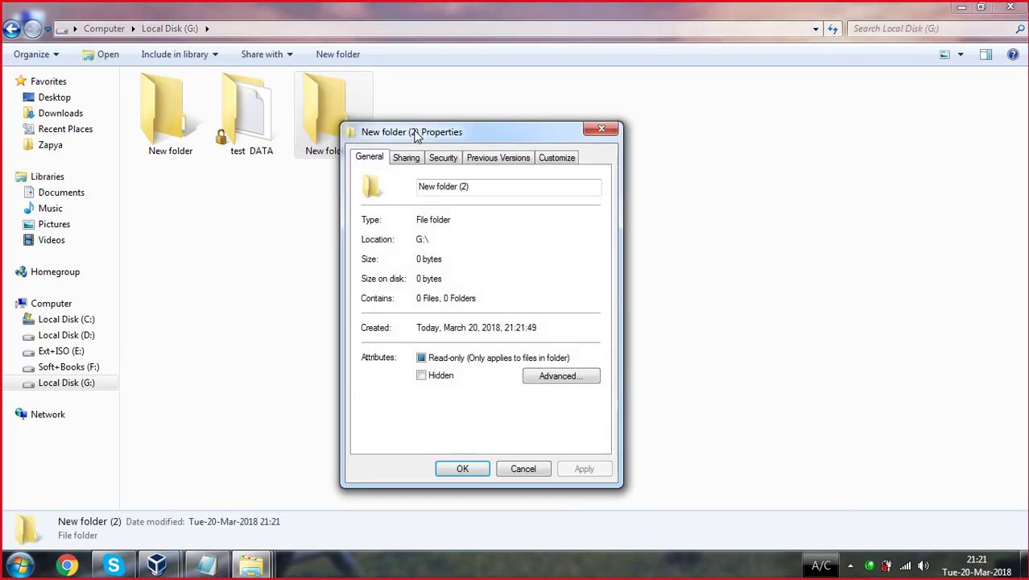
click(443, 158)
scroll(448, 242, down, 1)
scroll(449, 241, up, 1)
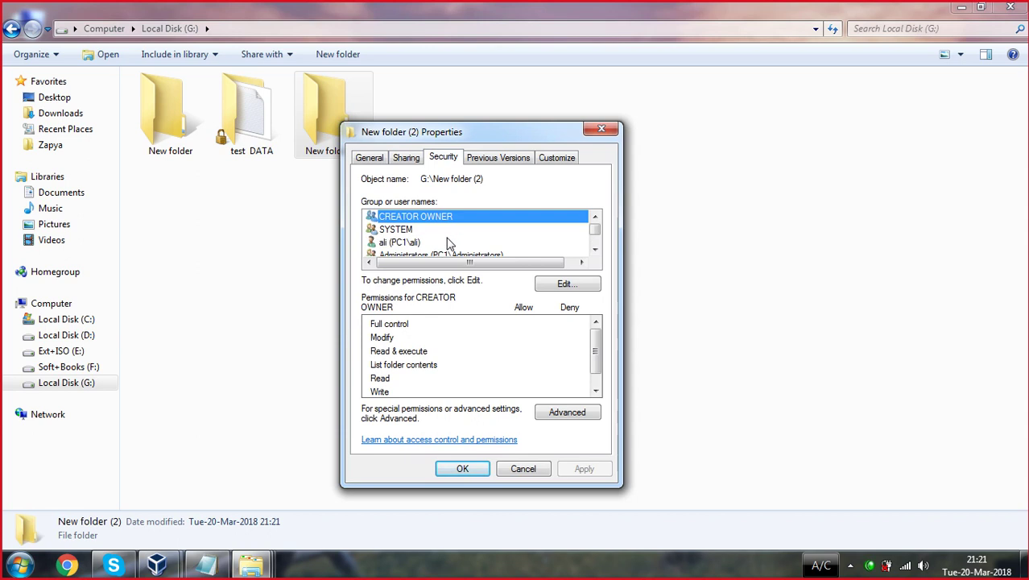
scroll(448, 242, down, 1)
click(603, 132)
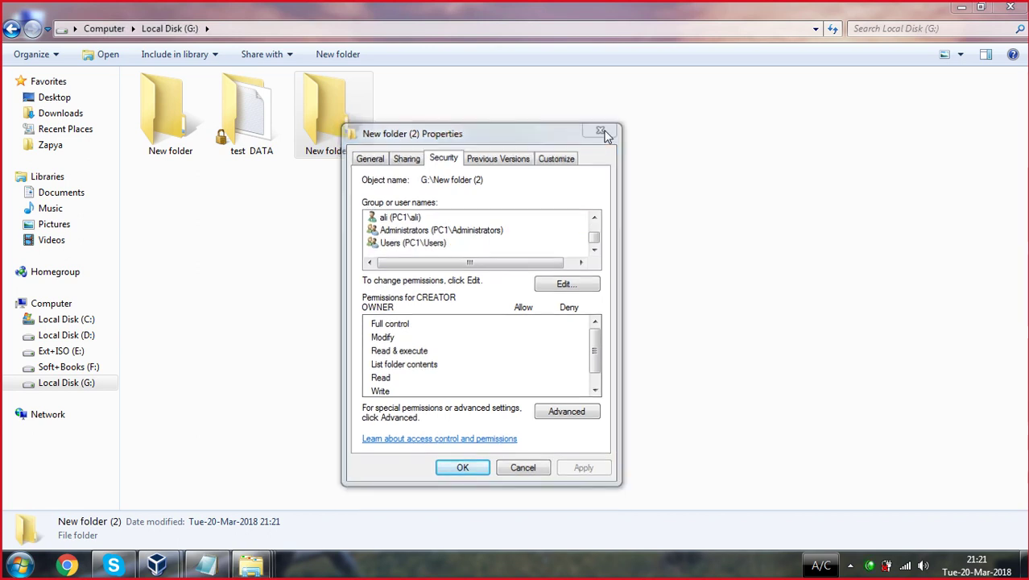
- Return to Computer and open the advanced security settings of Local Disk (G:) for changing permissions
click(250, 137)
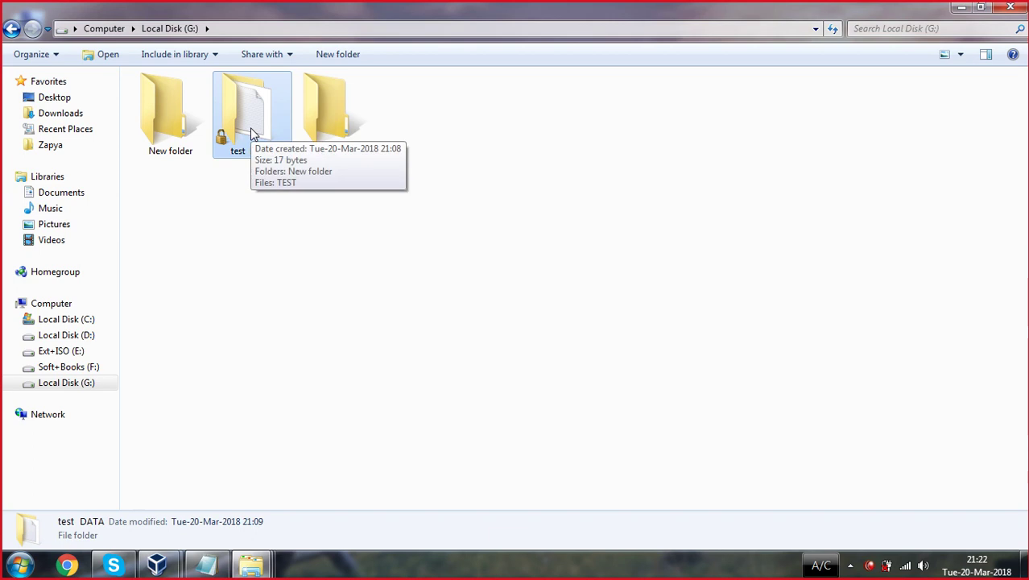
click(533, 195)
click(13, 30)
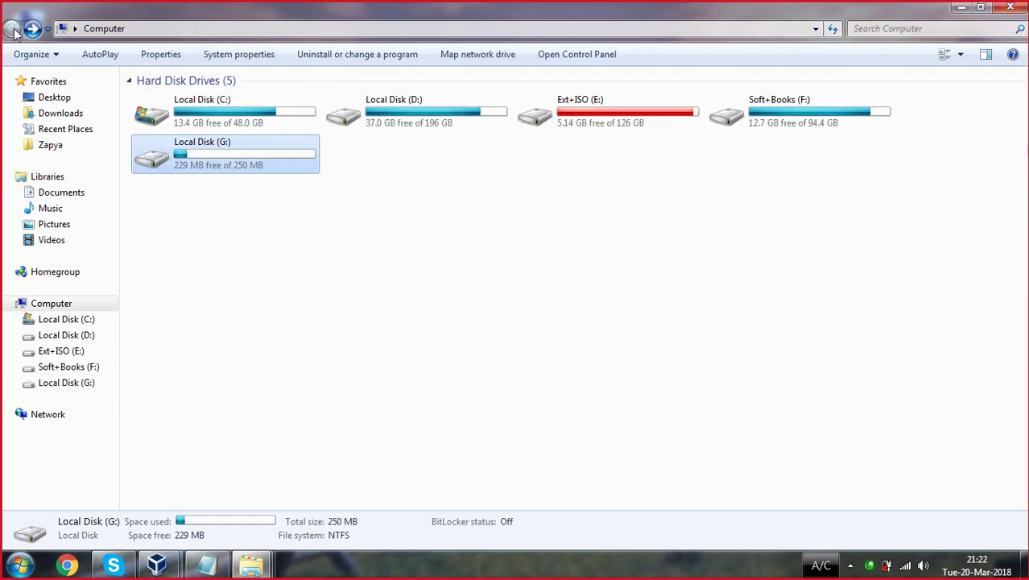
click(288, 213)
right_click(224, 160)
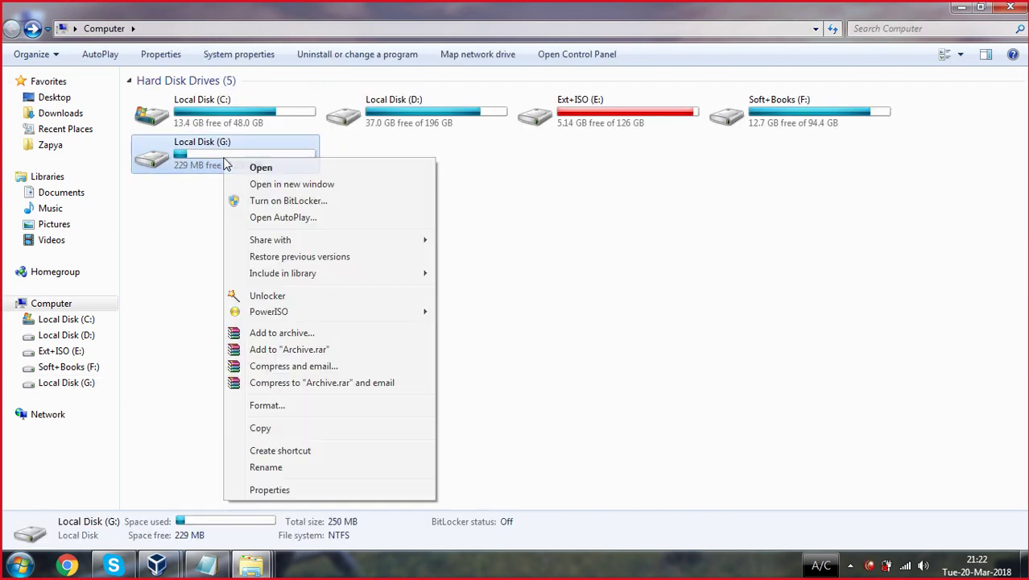
click(278, 489)
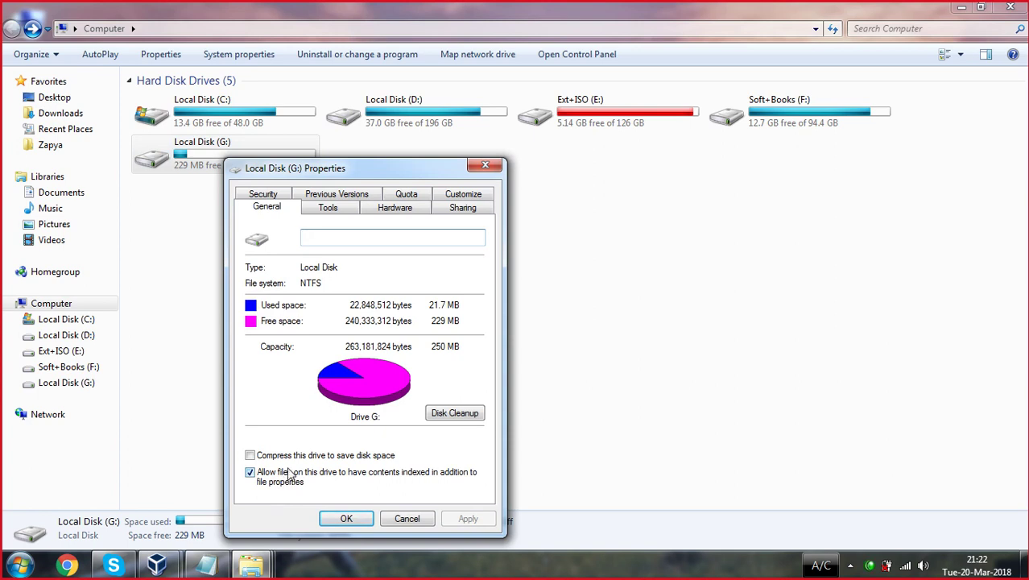
click(264, 200)
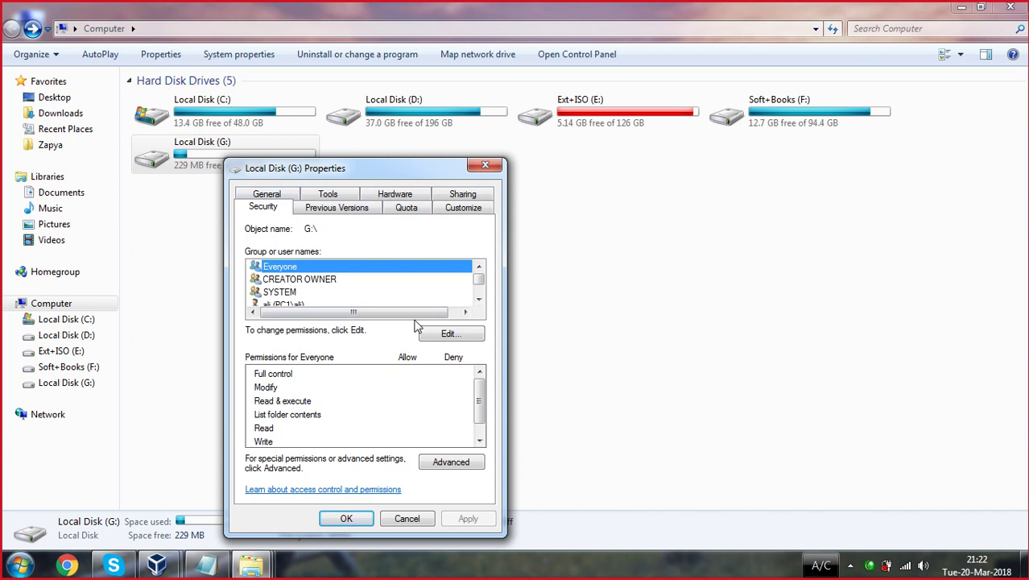
click(452, 463)
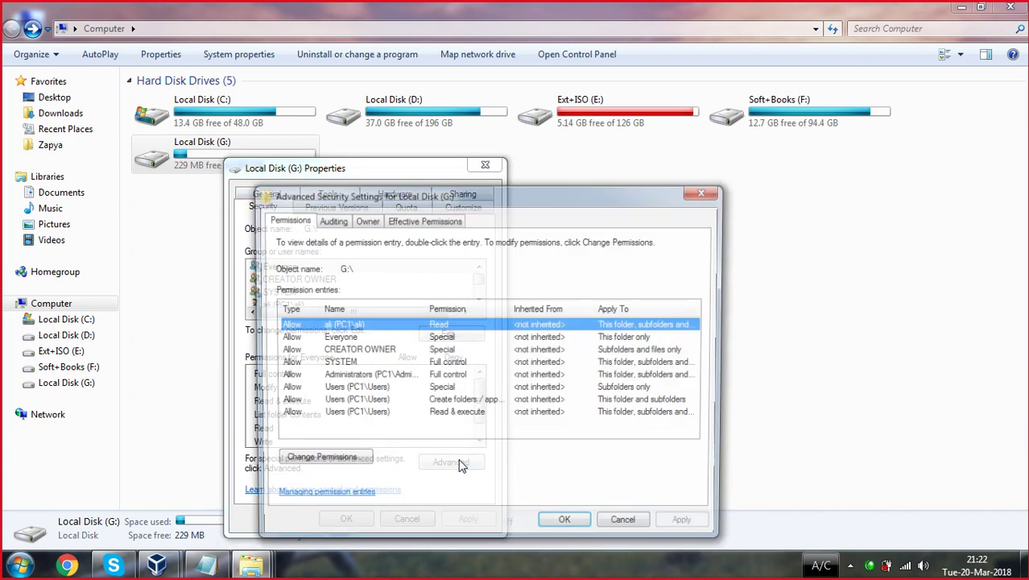
click(322, 458)
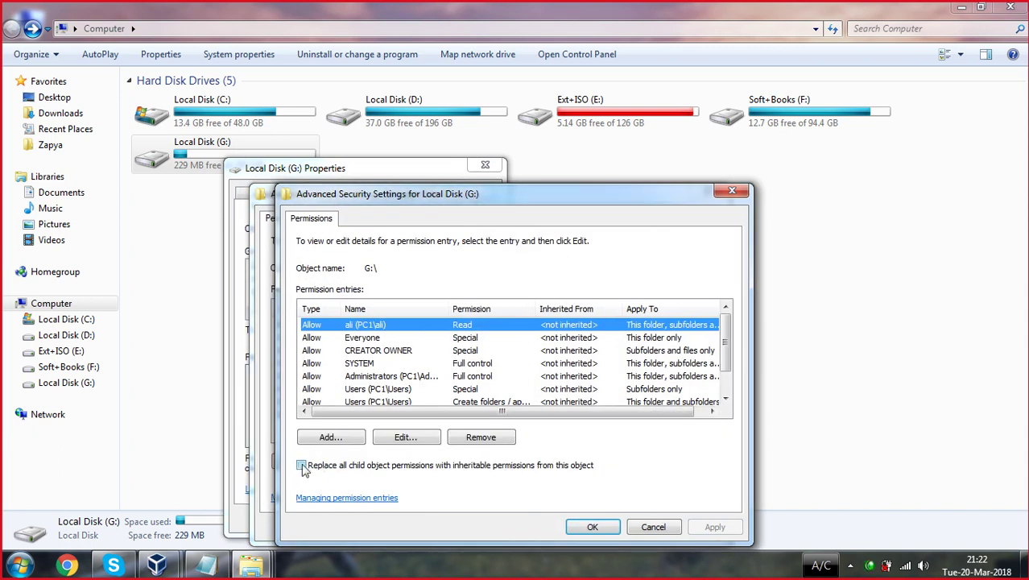
- Replace all child object permissions with inheritable permissions from Local Disk (G:), and apply the change
click(301, 467)
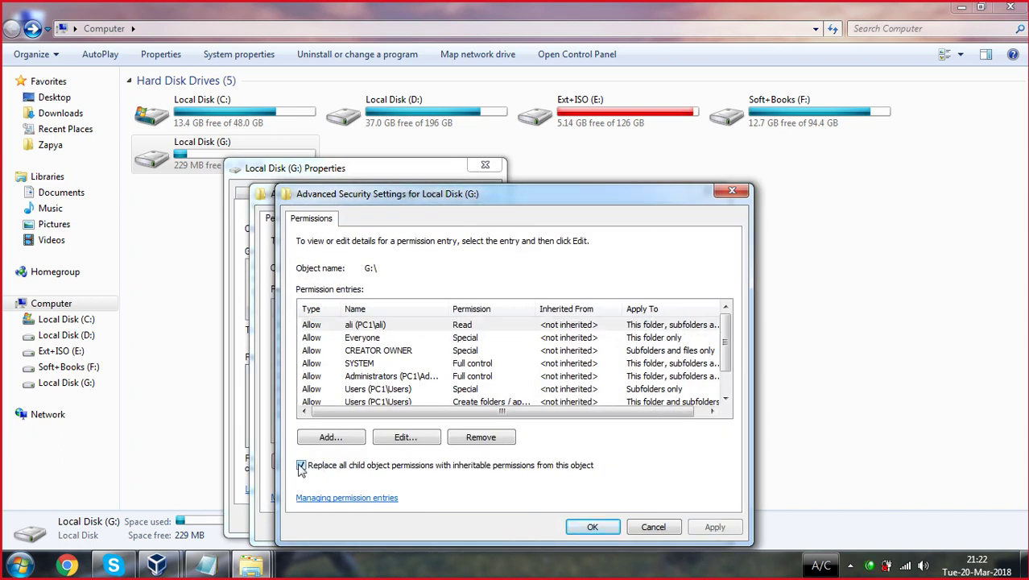
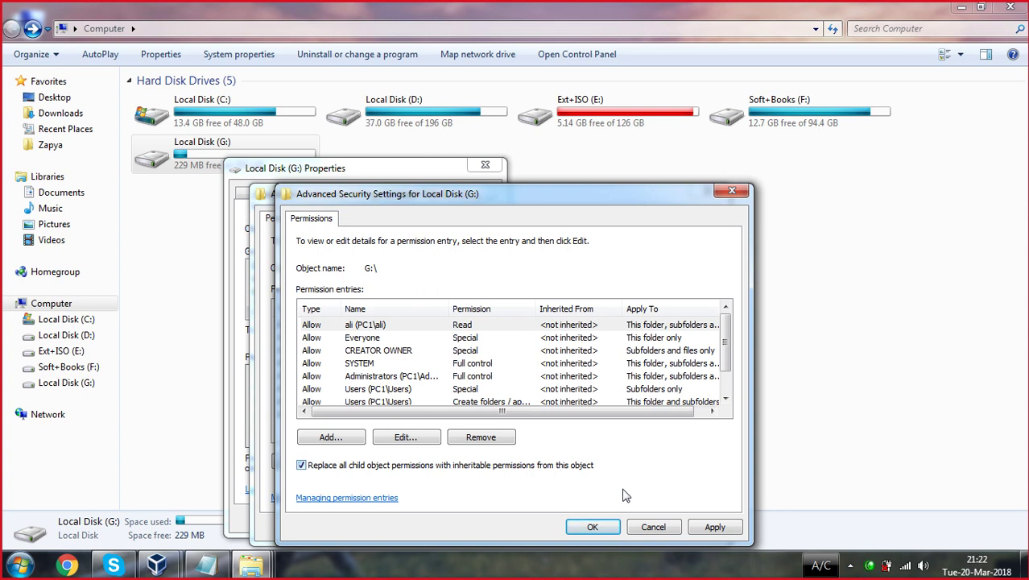
click(703, 530)
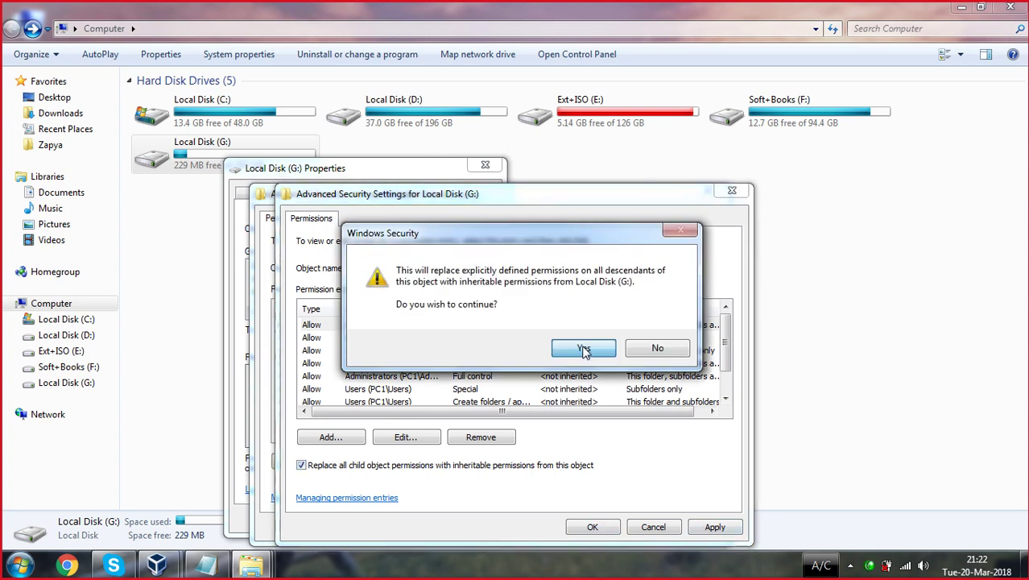
click(585, 347)
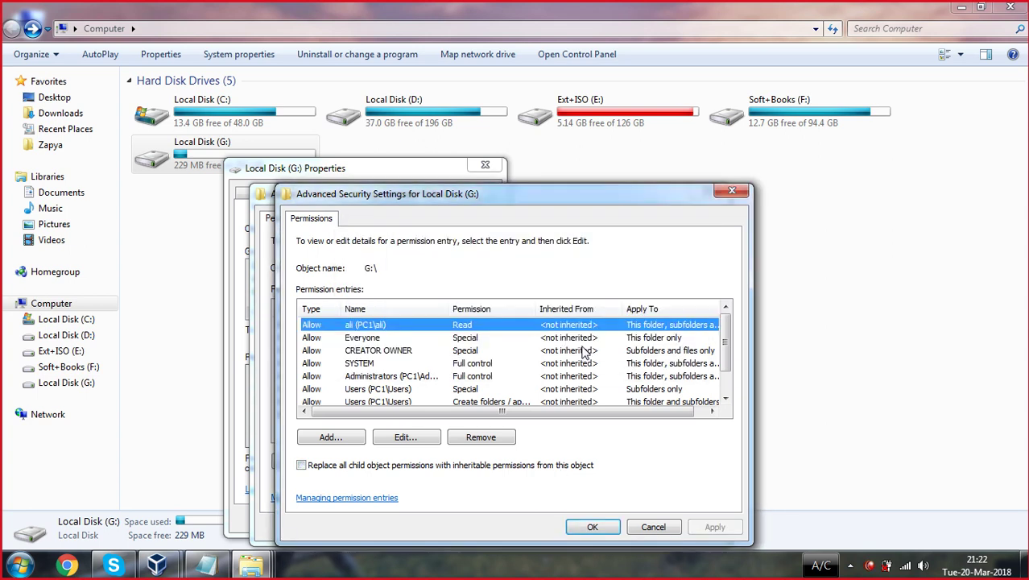
- Repeat the replacement of all child object permissions on Local Disk (G:), and close its security settings and properties
click(597, 527)
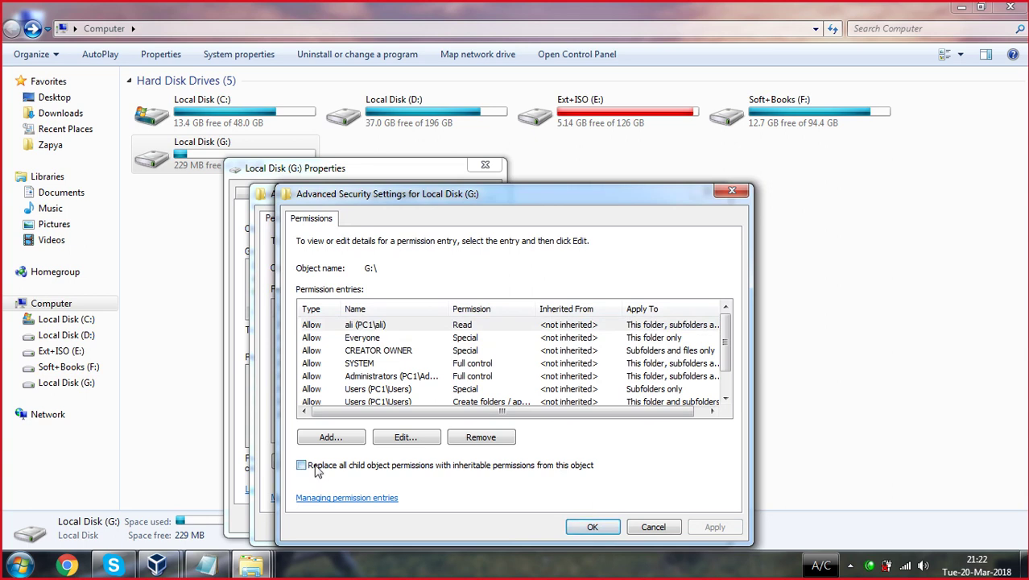
click(301, 464)
click(593, 527)
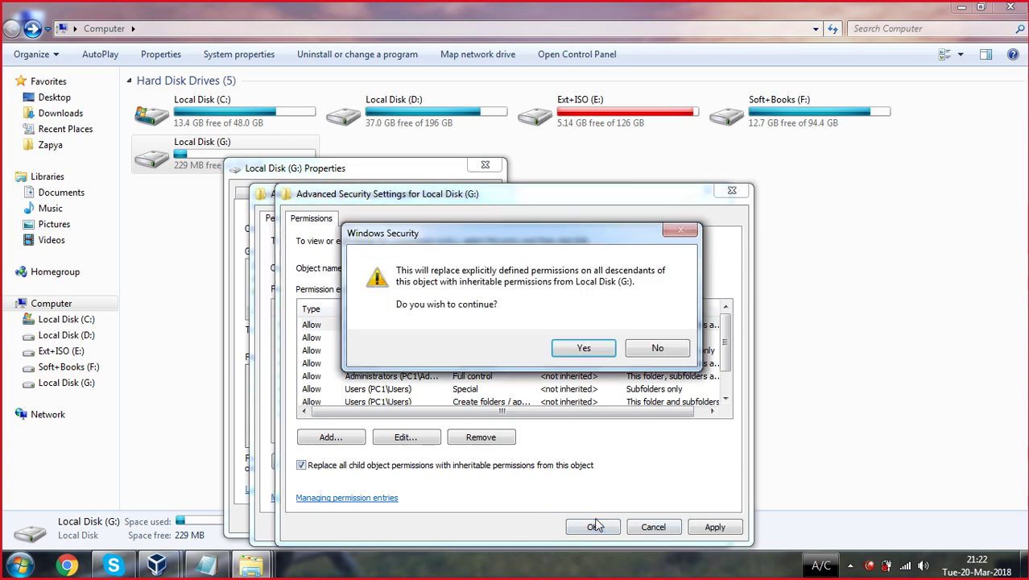
click(584, 348)
click(567, 526)
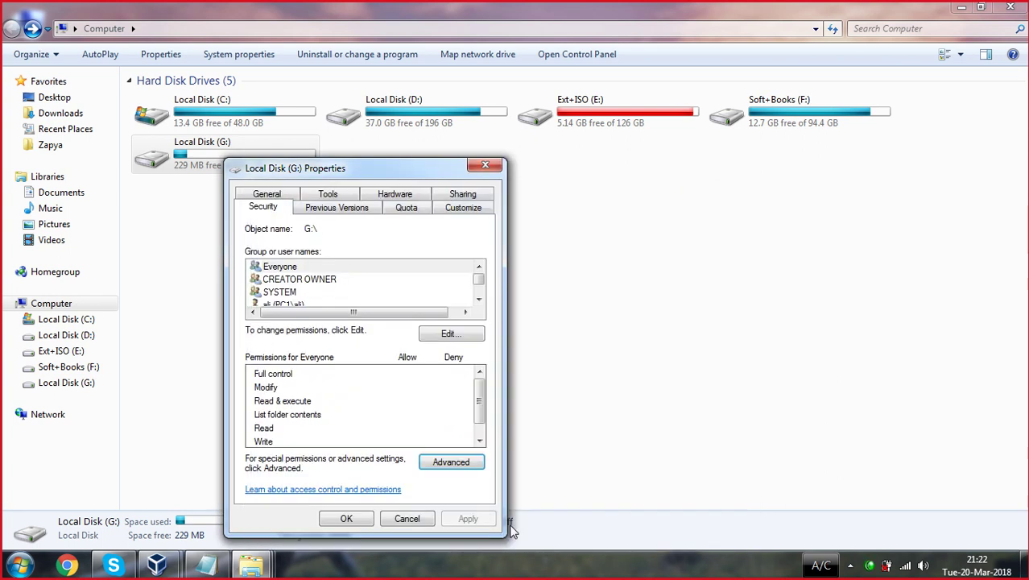
click(348, 519)
- Open Local Disk (G:), refresh its contents, and open the properties of the test DATA folder
double_click(287, 165)
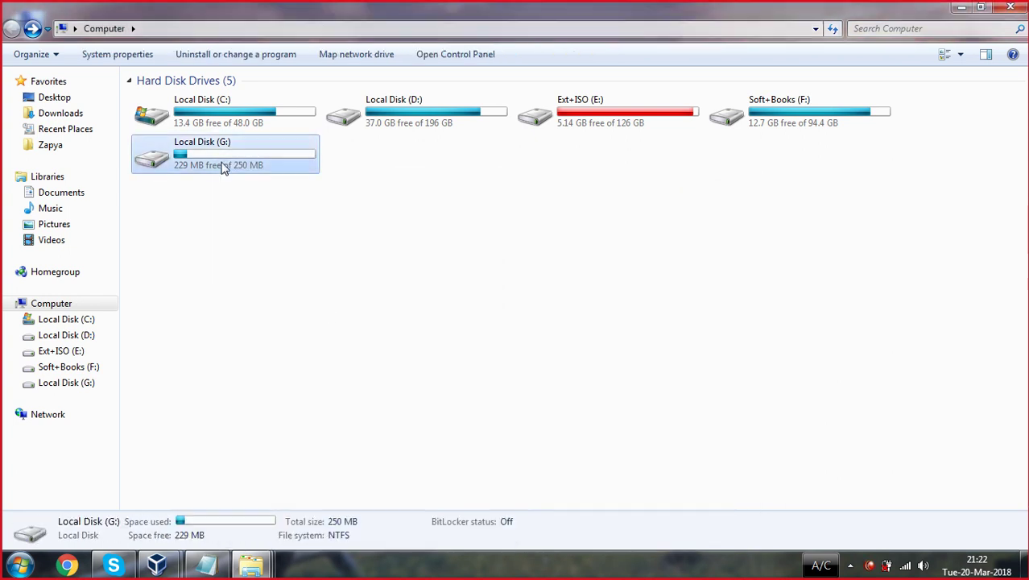
right_click(286, 231)
click(328, 290)
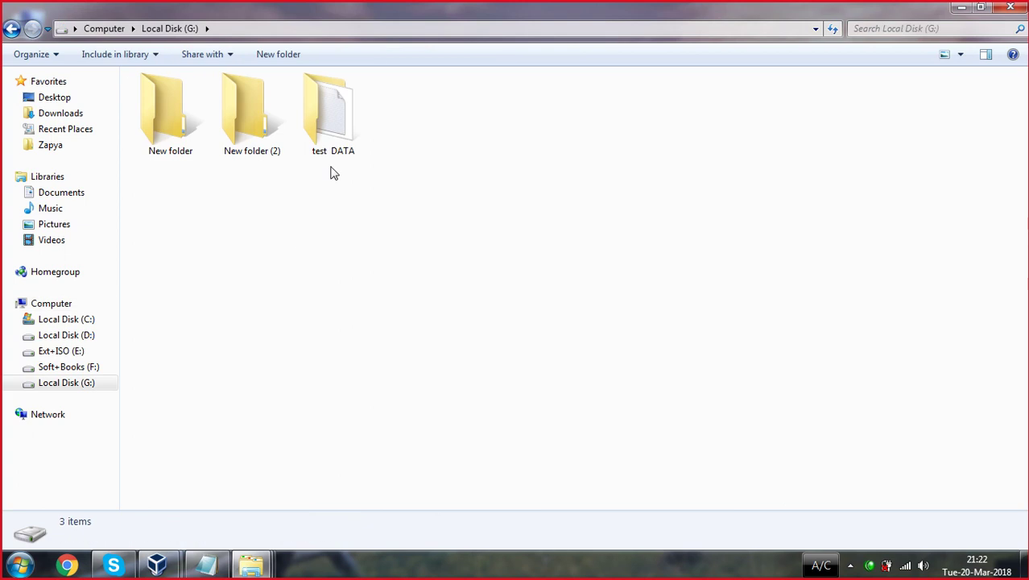
right_click(331, 154)
right_click(330, 155)
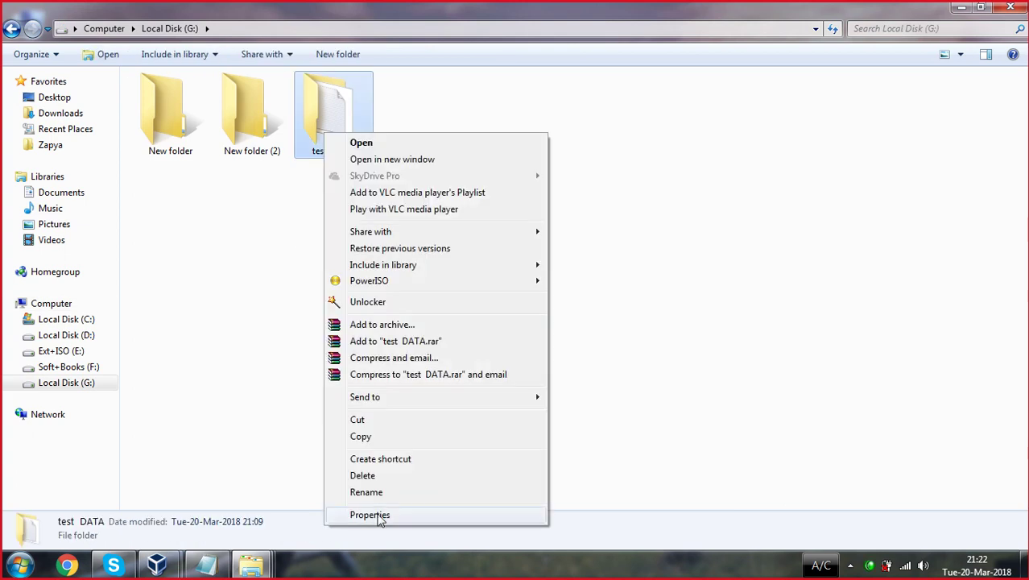
click(379, 516)
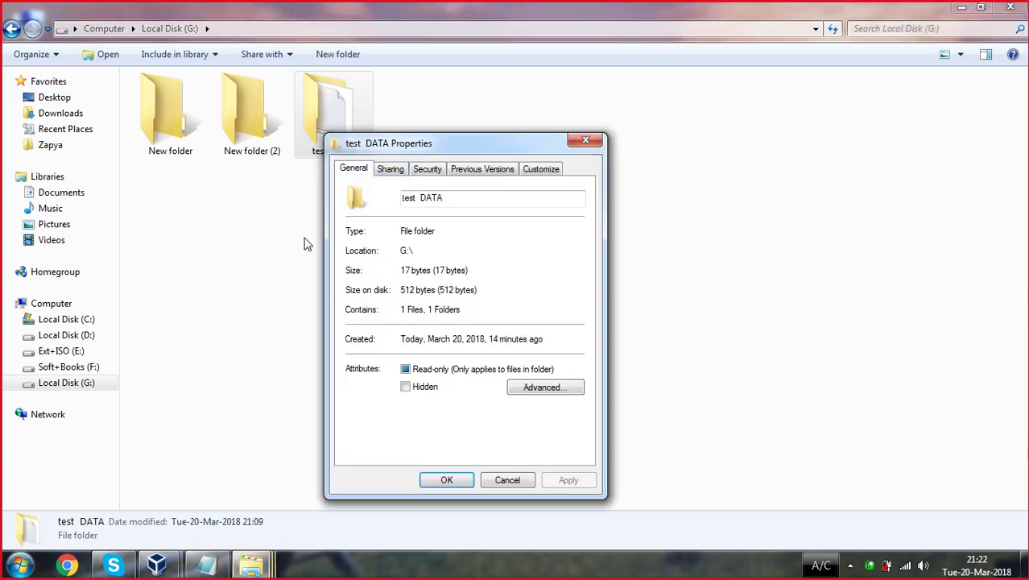
- Review the groups and users that have permissions on the test DATA folder
click(426, 171)
scroll(441, 250, down, 1)
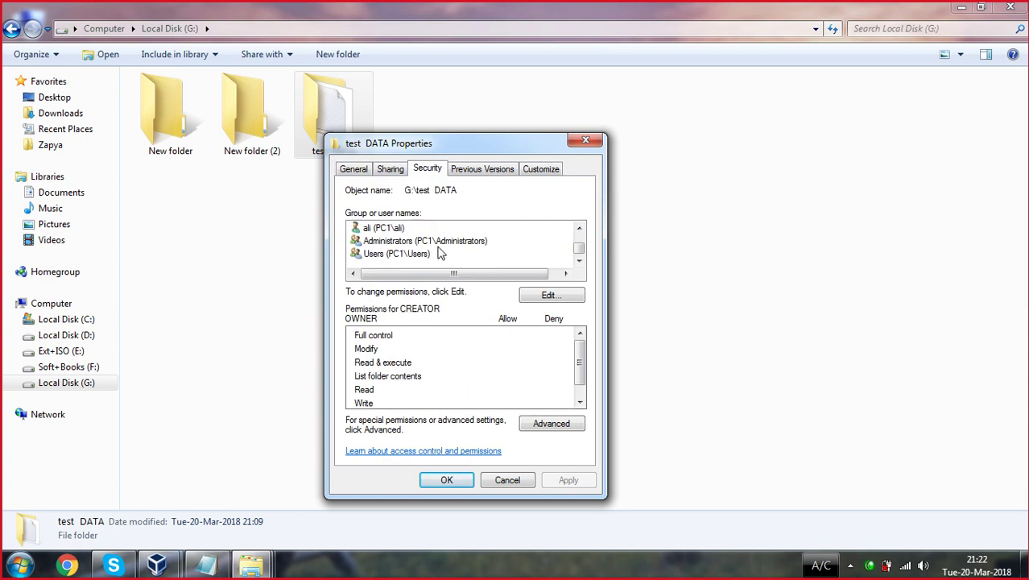
scroll(441, 253, up, 1)
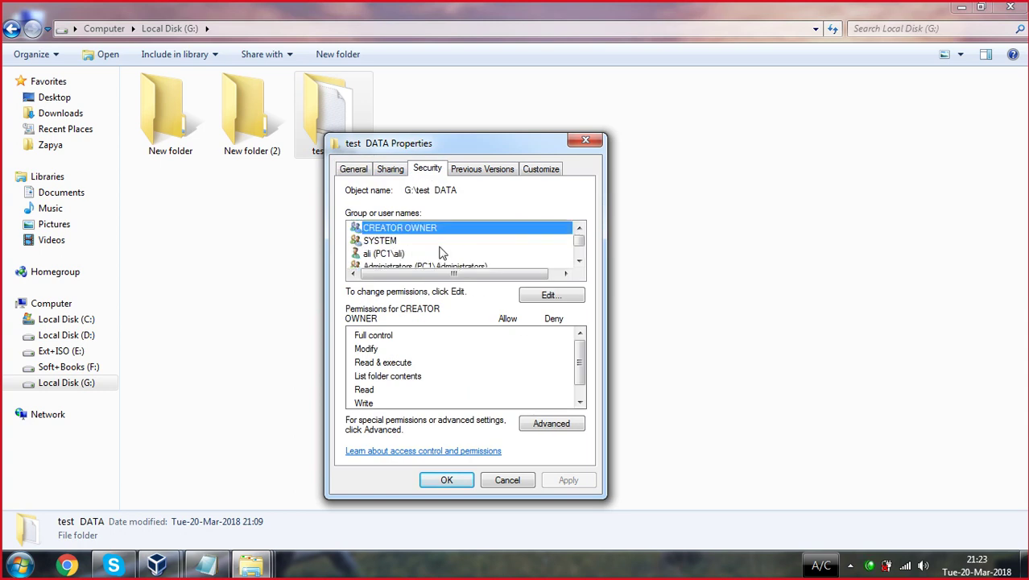
scroll(440, 253, down, 1)
scroll(441, 252, up, 1)
scroll(441, 253, down, 1)
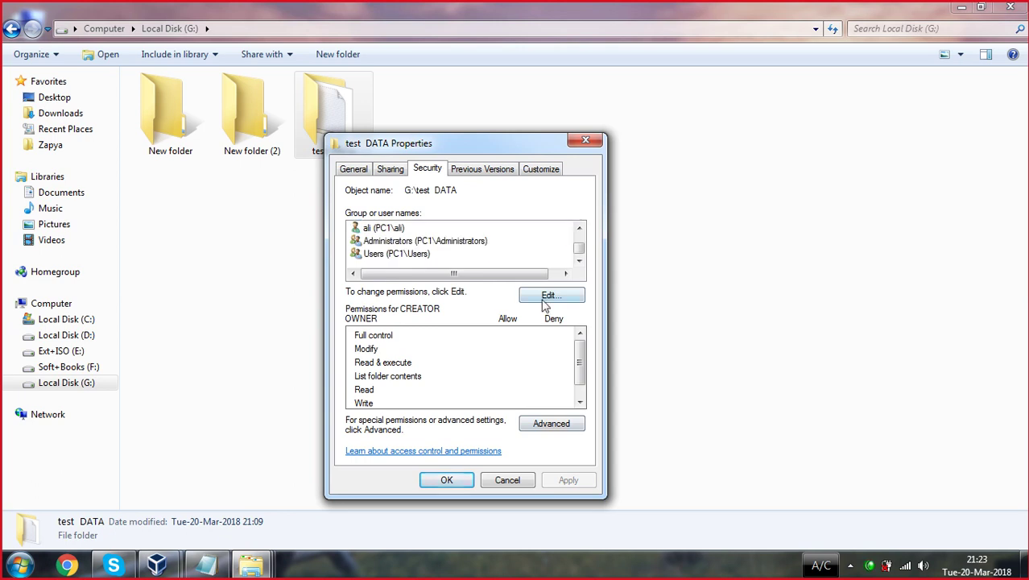
- View the advanced permission entries of the test DATA folder and close its properties
click(552, 423)
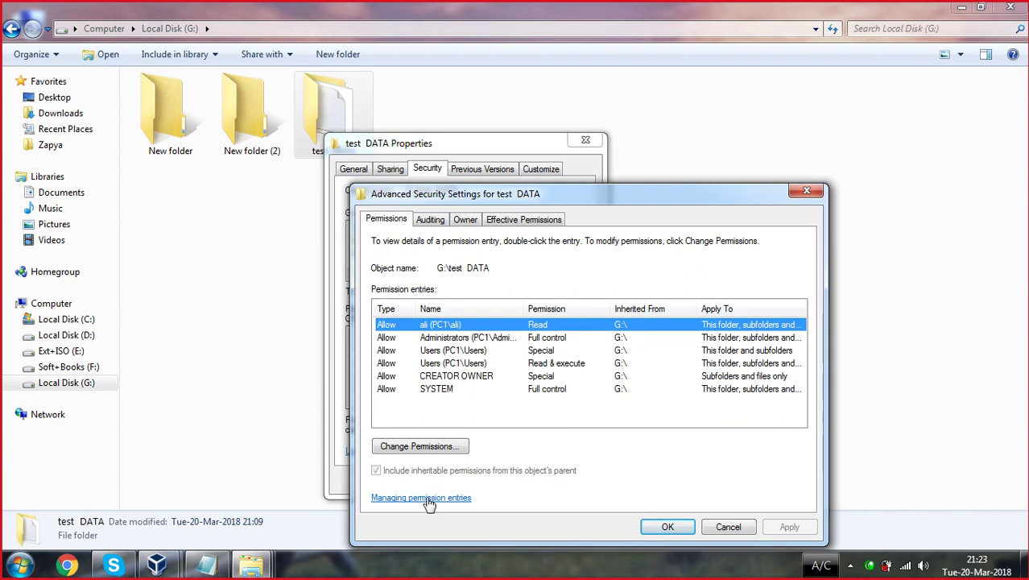
click(807, 192)
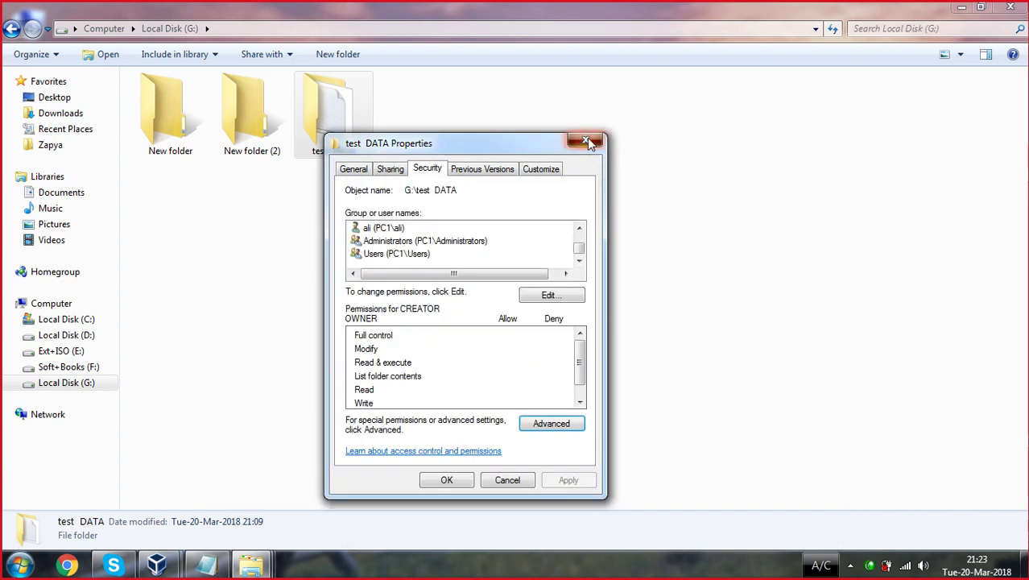
click(594, 143)
- Check the advanced security permission entries of New folder (2), including where they are inherited from, and close its properties
right_click(259, 132)
click(304, 512)
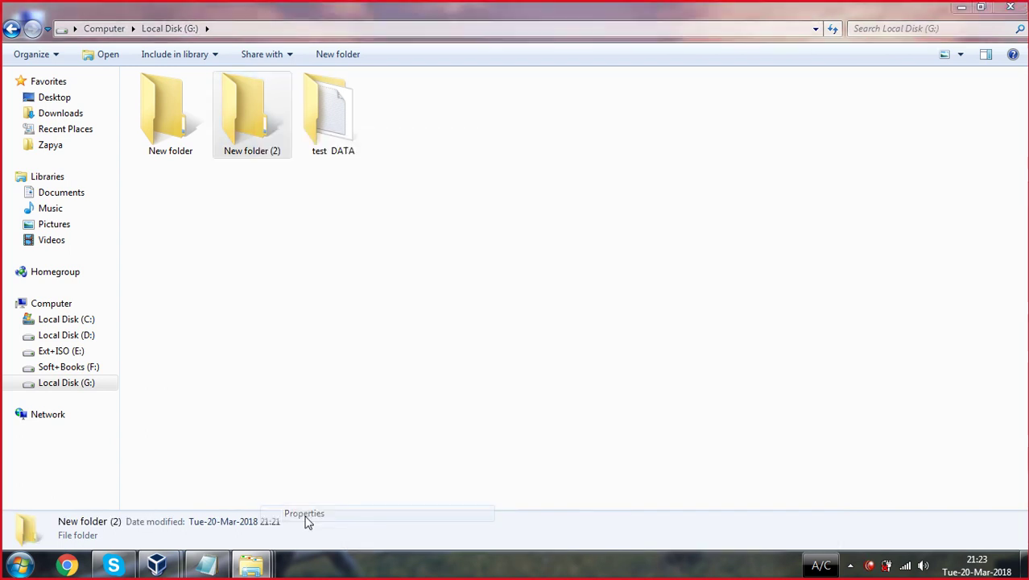
click(352, 171)
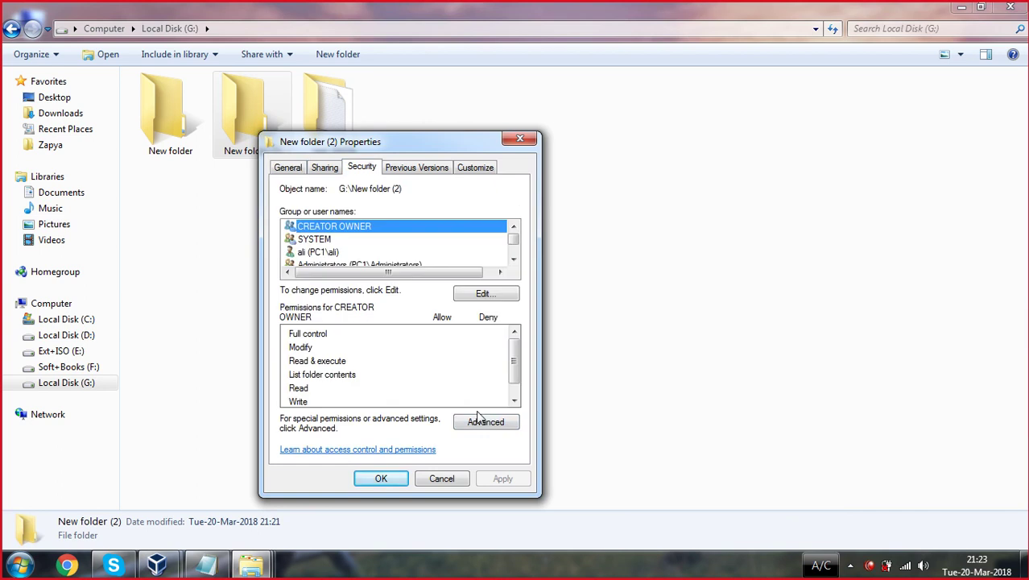
click(485, 422)
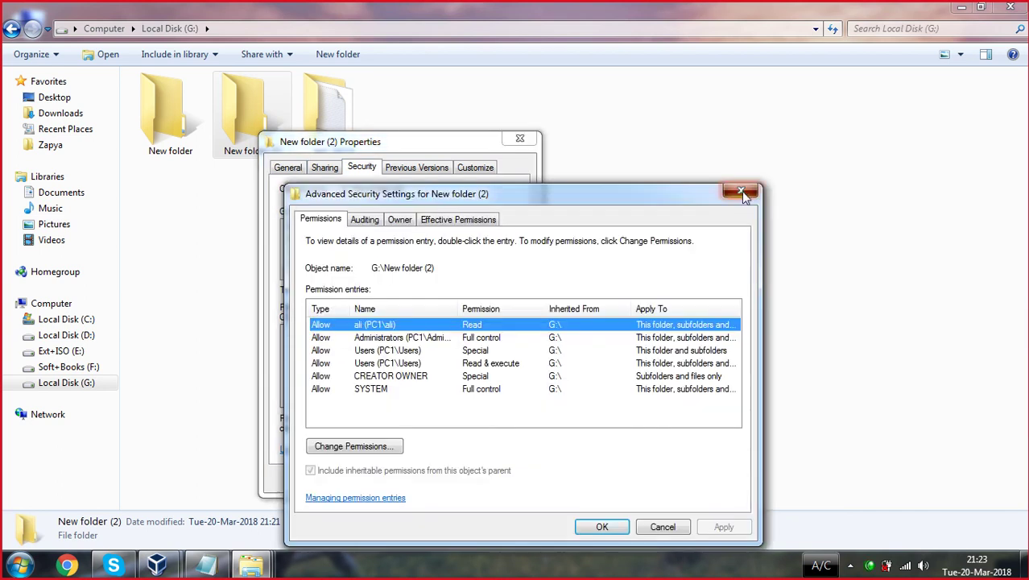
click(741, 191)
click(520, 139)
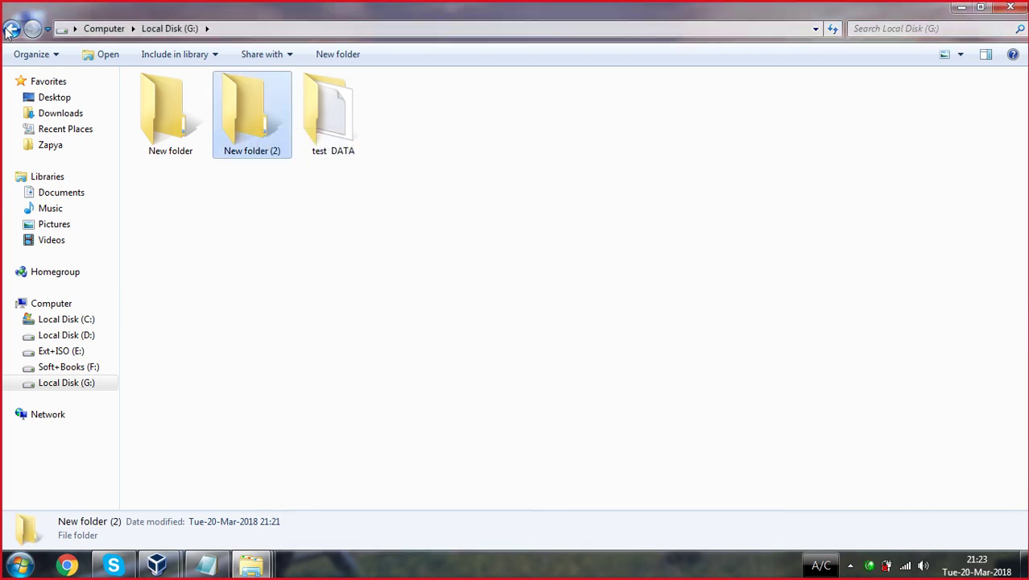
- Open the properties of the Soft+Books (F:) drive from the Computer view, declining to empty its Recycle Bin
click(12, 28)
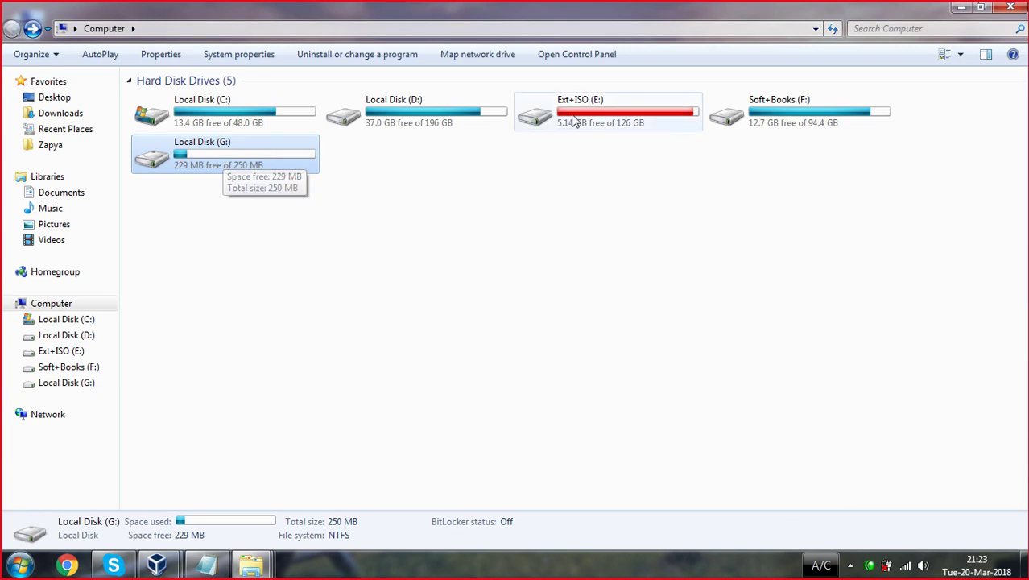
right_click(776, 109)
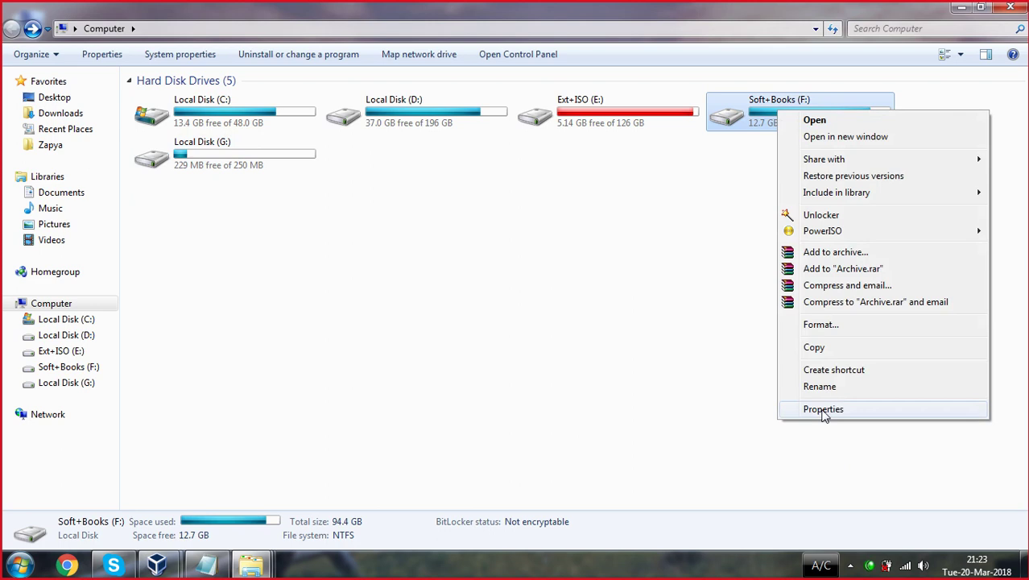
click(837, 409)
click(671, 284)
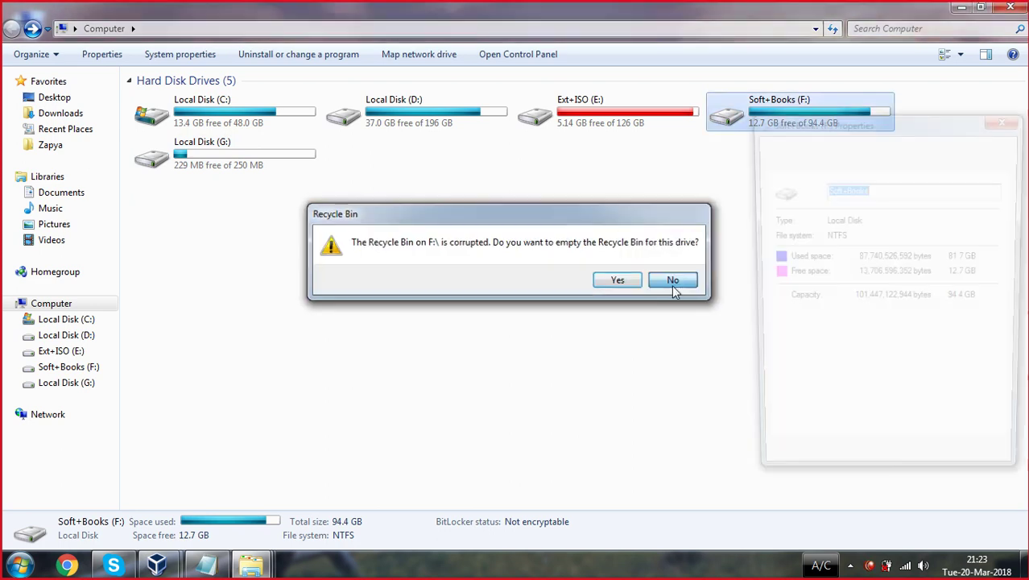
drag(859, 130, 531, 102)
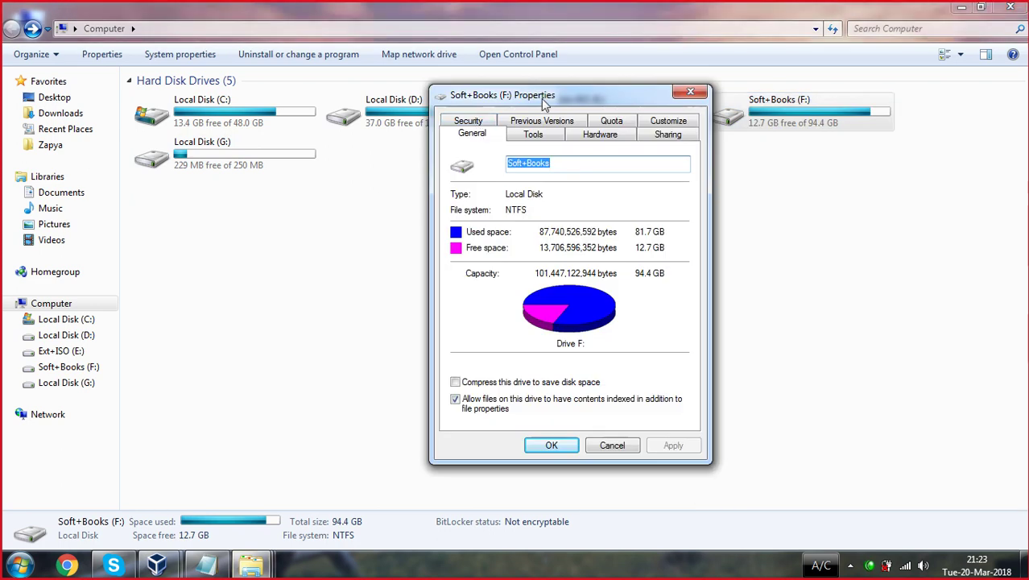
- Open the editable advanced permission entries of drive F: and accept them without making changes
click(475, 125)
click(656, 390)
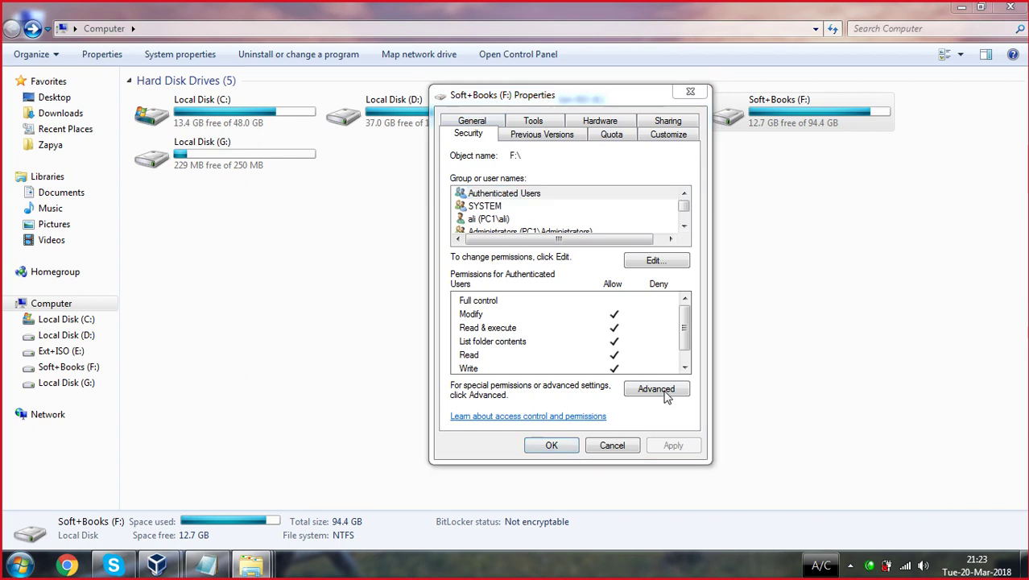
click(527, 433)
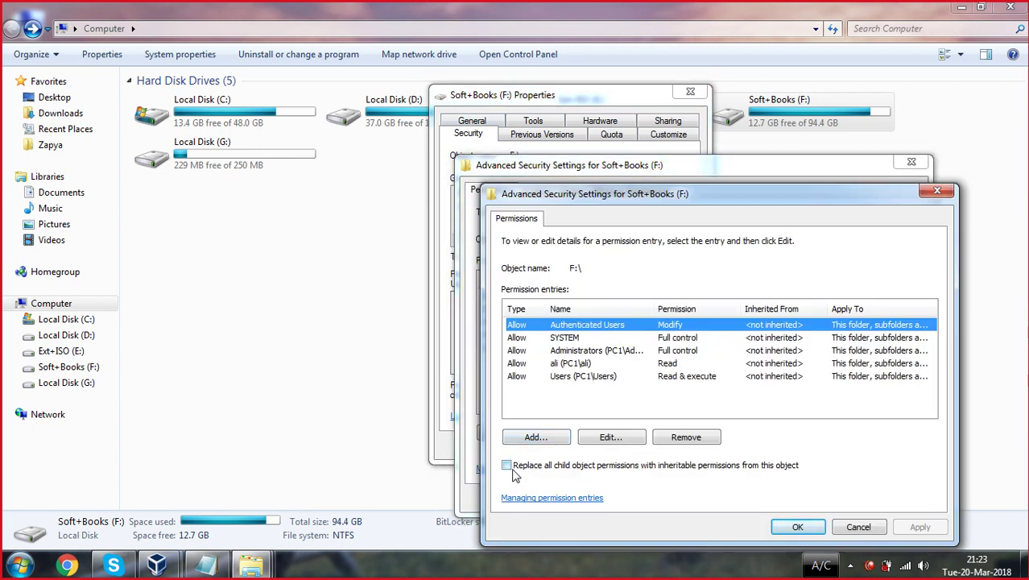
click(798, 530)
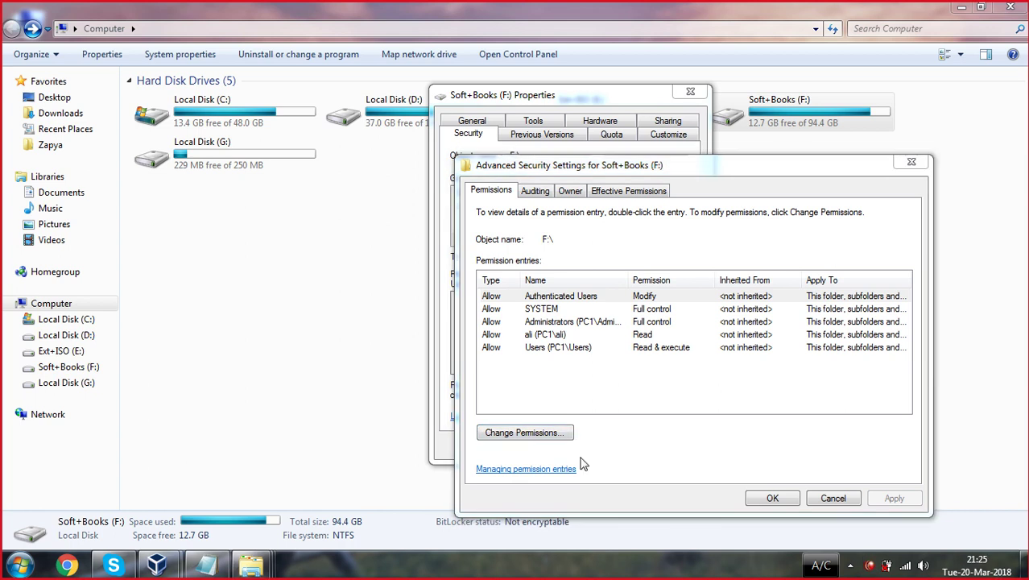
- Try the option to replace all child object permissions with inheritable permissions from drive F:, and cancel out of its security settings
click(524, 433)
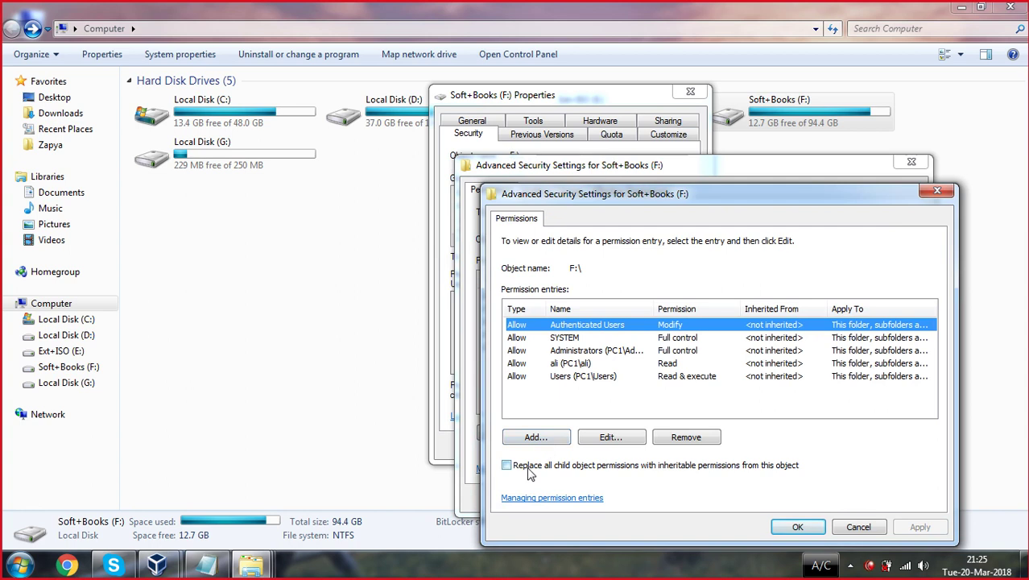
click(528, 467)
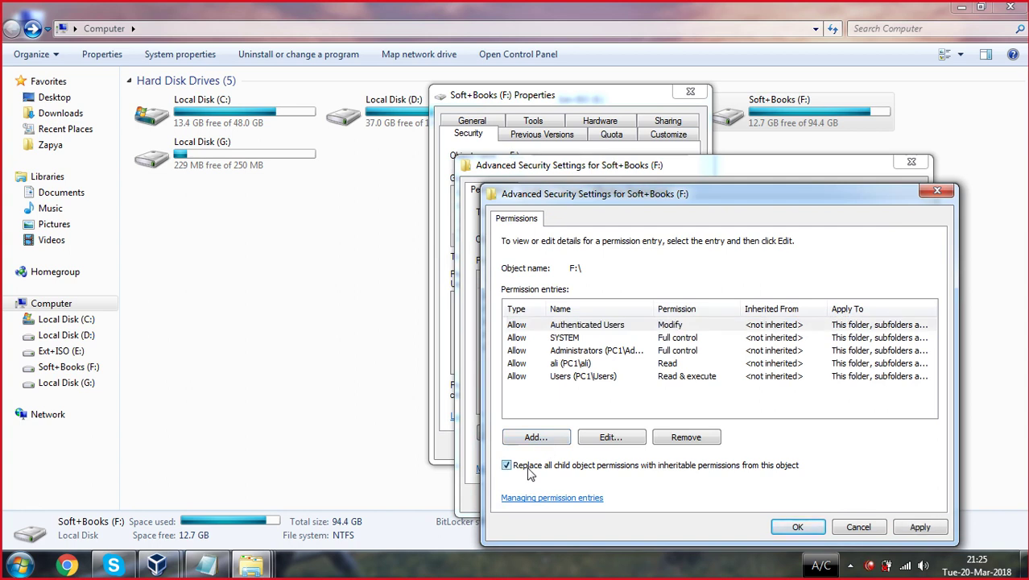
click(519, 475)
click(851, 534)
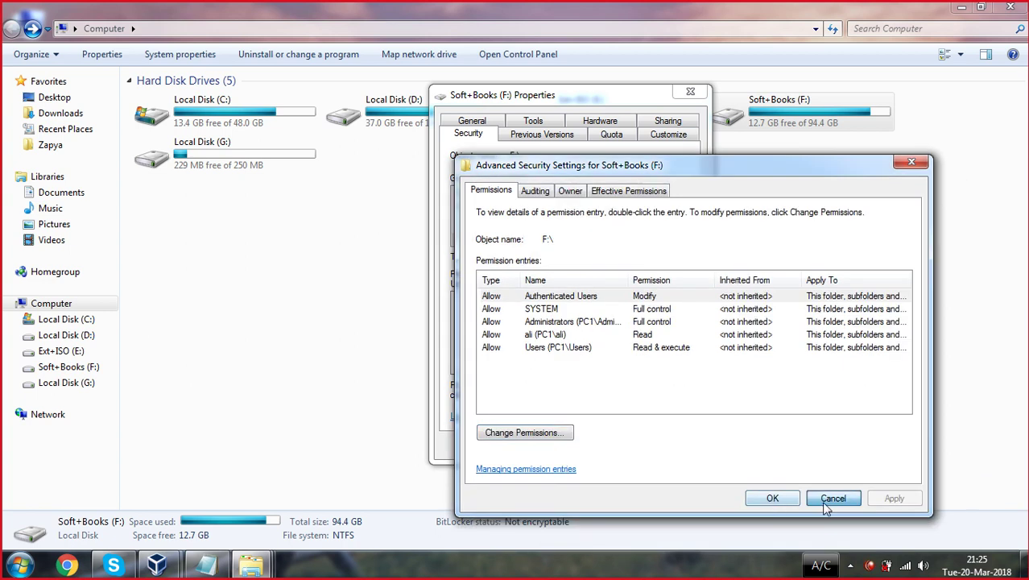
click(832, 504)
click(612, 445)
click(754, 233)
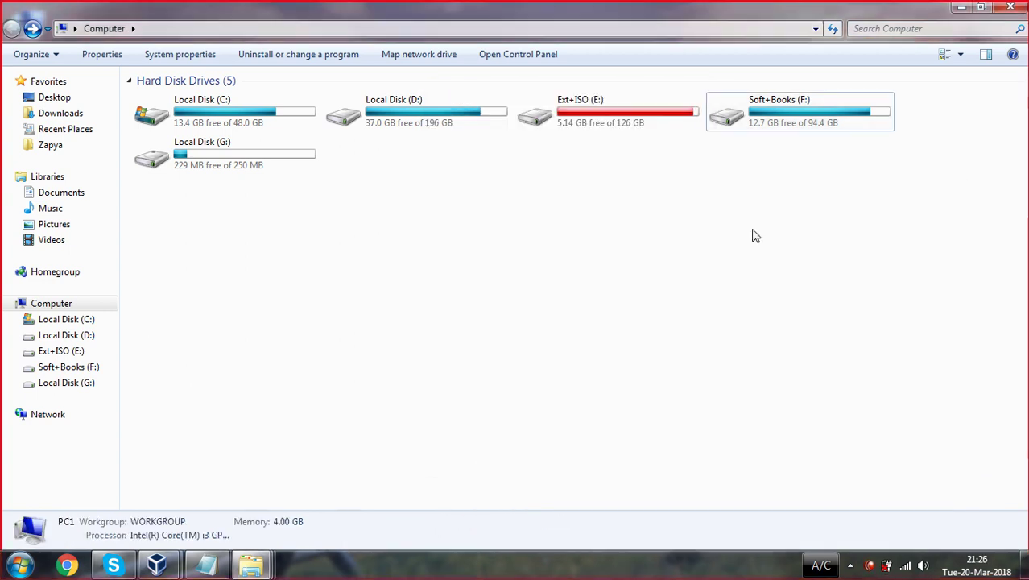
- Open the Ext+ISO (E:) drive and bring up the properties of its Micro Soft Word Notes folder
right_click(617, 108)
right_click(573, 118)
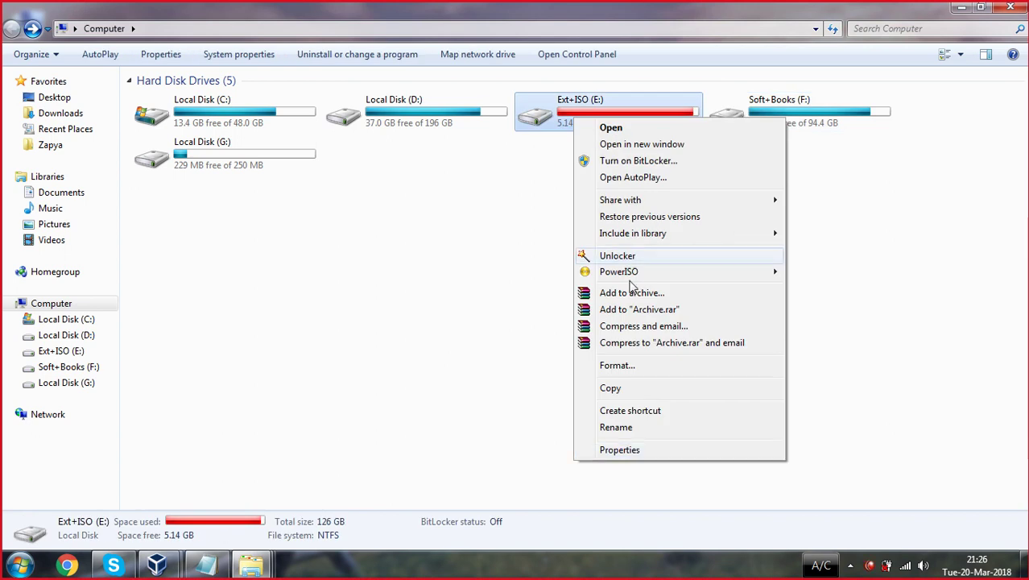
click(611, 128)
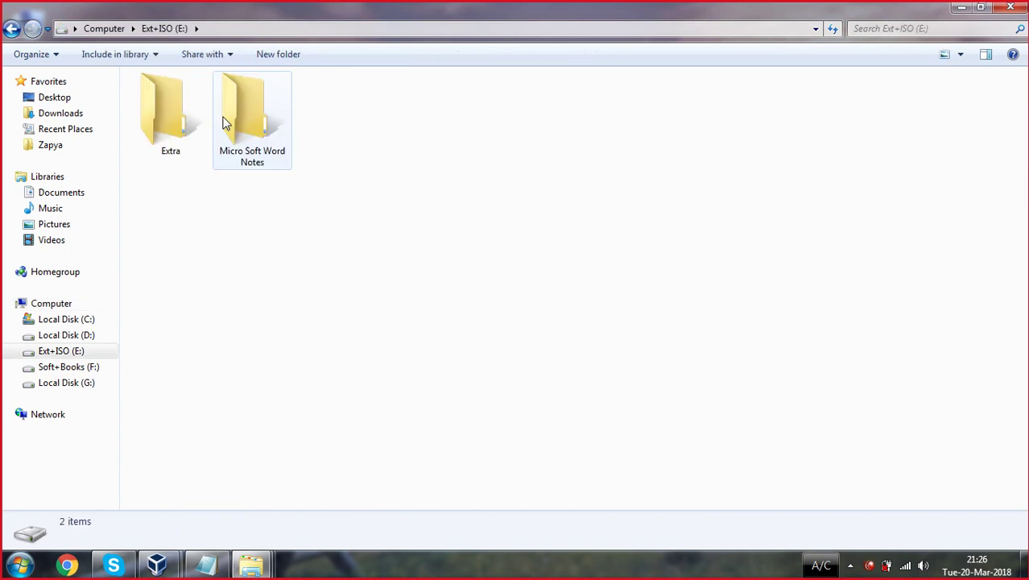
click(252, 120)
right_click(252, 119)
click(297, 499)
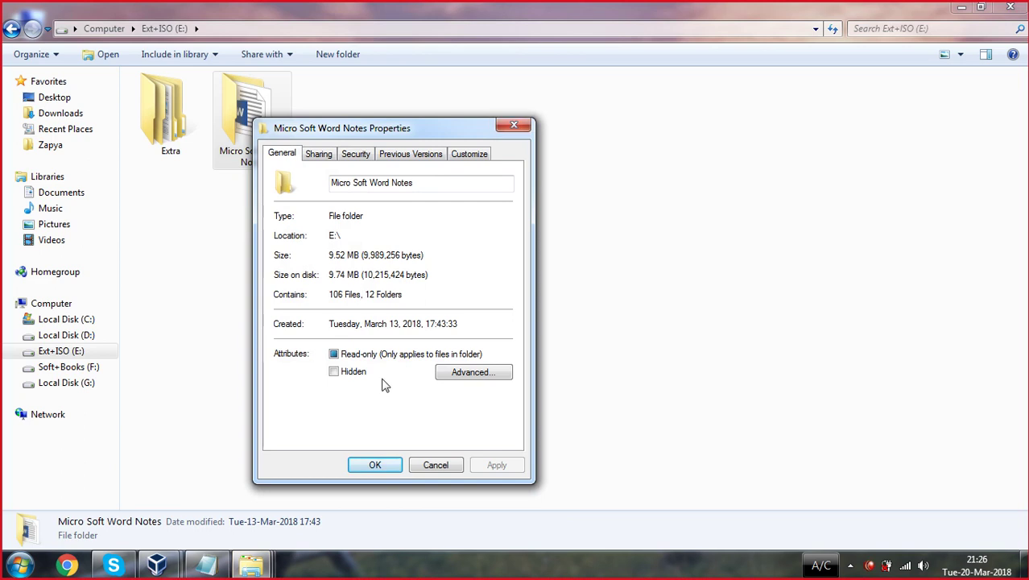
- Examine the permission entries and inheritance options in the folder's advanced security settings, and close all its dialogs
click(352, 159)
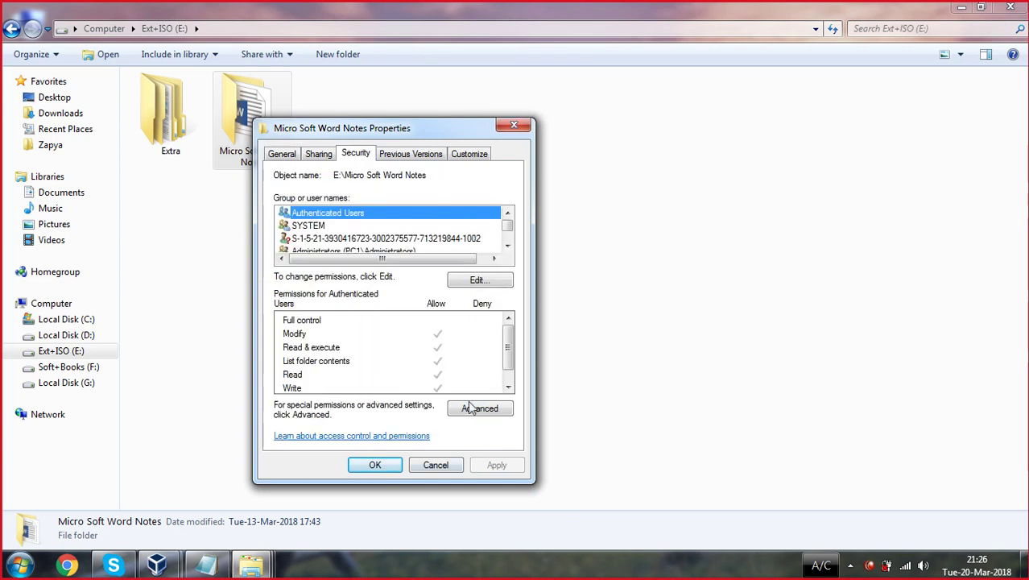
click(471, 405)
click(347, 439)
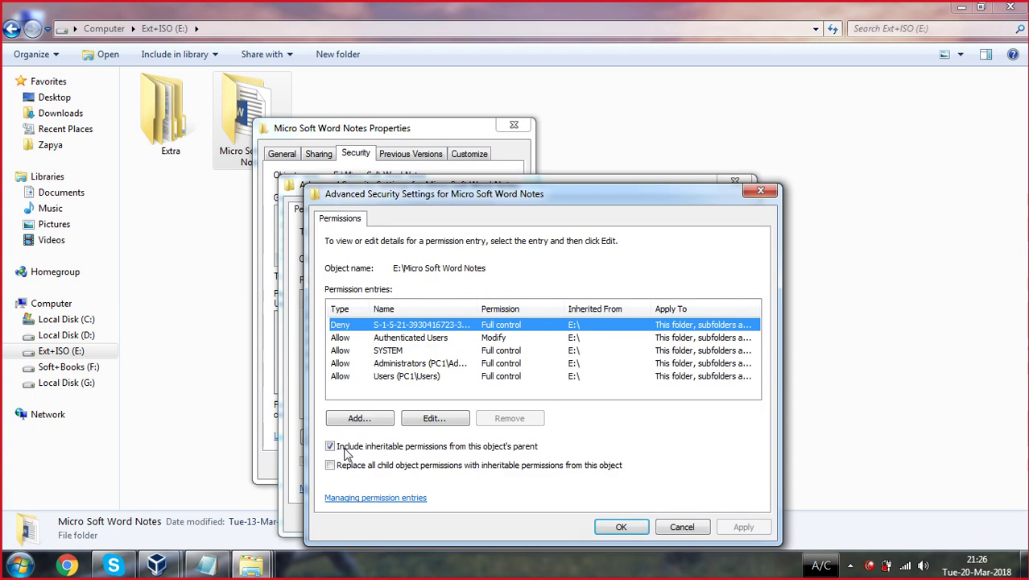
click(757, 191)
click(742, 184)
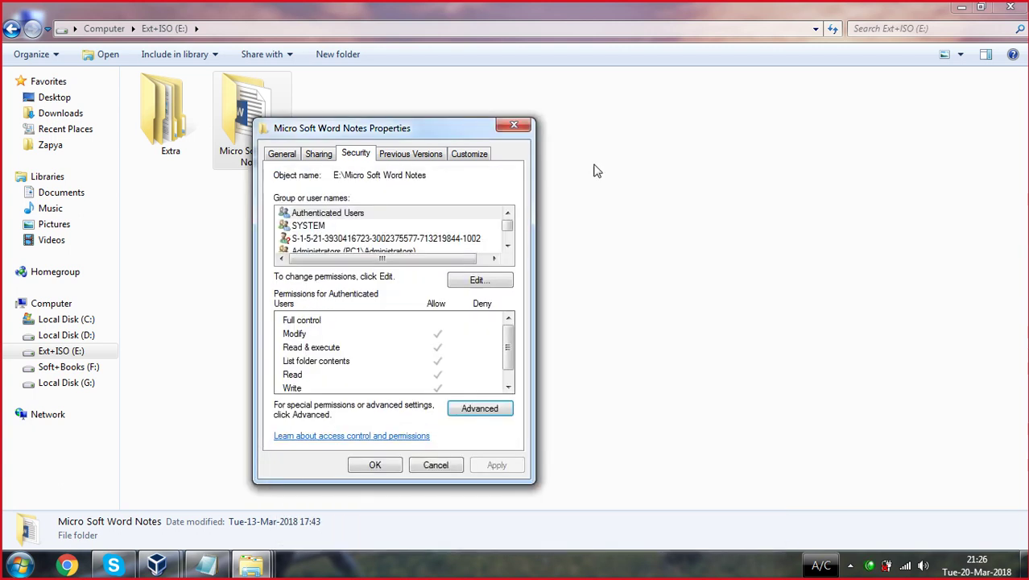
click(513, 125)
click(237, 230)
- Return to the Computer view and open the advanced security settings of Local Disk (G:)
click(11, 28)
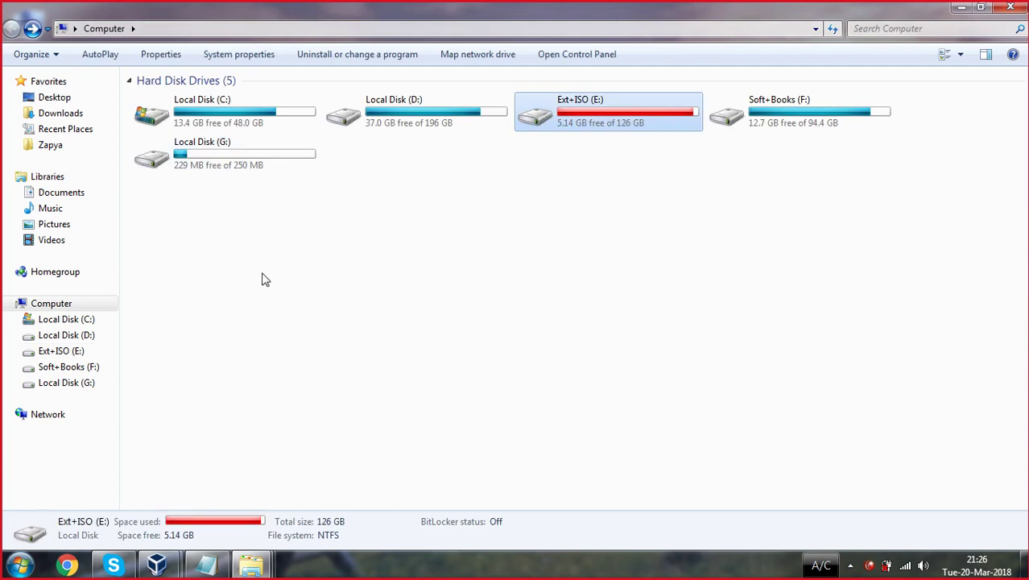
click(215, 158)
right_click(214, 158)
click(261, 491)
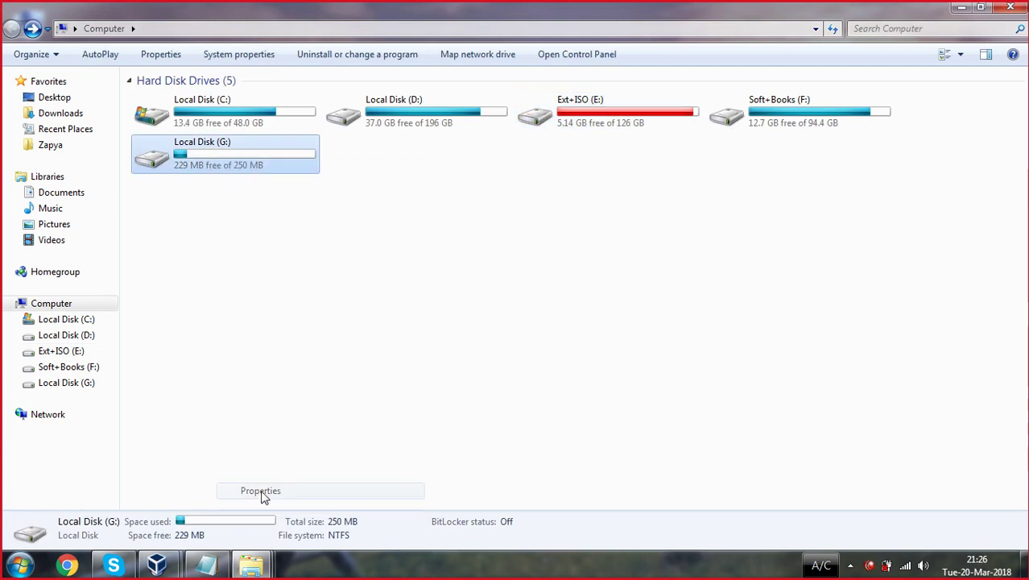
click(657, 282)
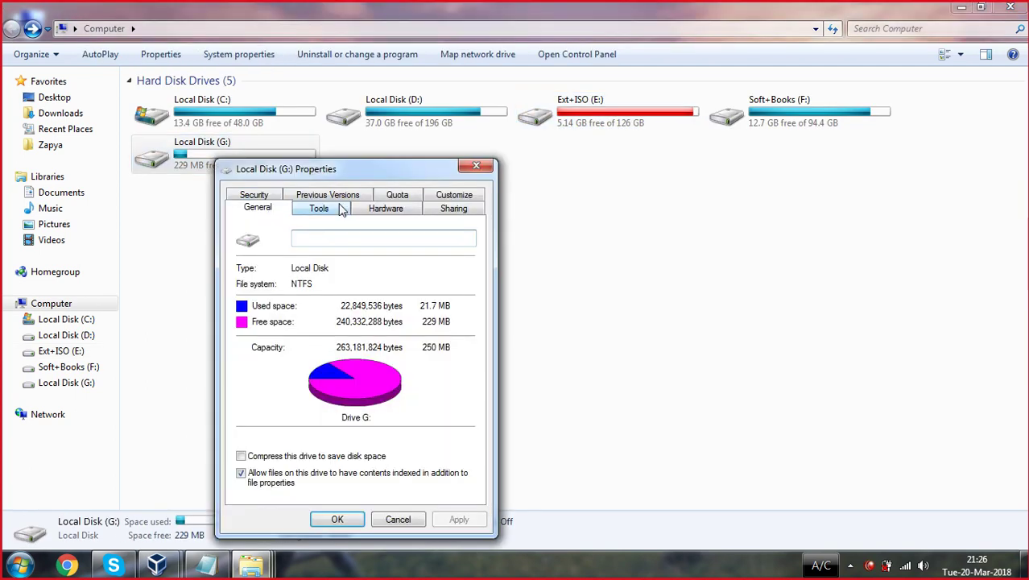
click(258, 194)
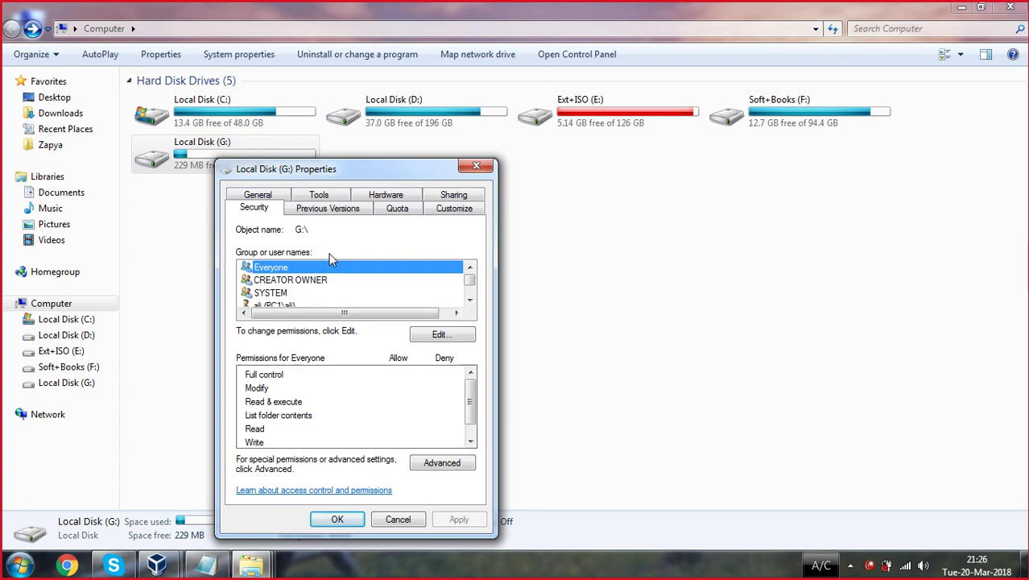
click(432, 466)
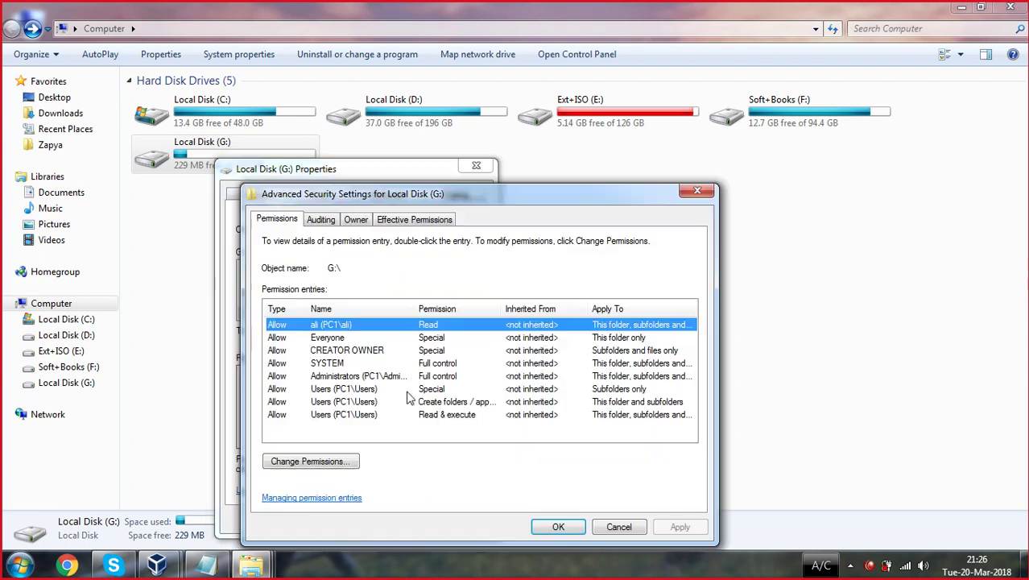
- Look through the auditing, owner and effective permissions settings of drive G:, close its dialogs and minimize the Explorer window
click(317, 220)
click(352, 221)
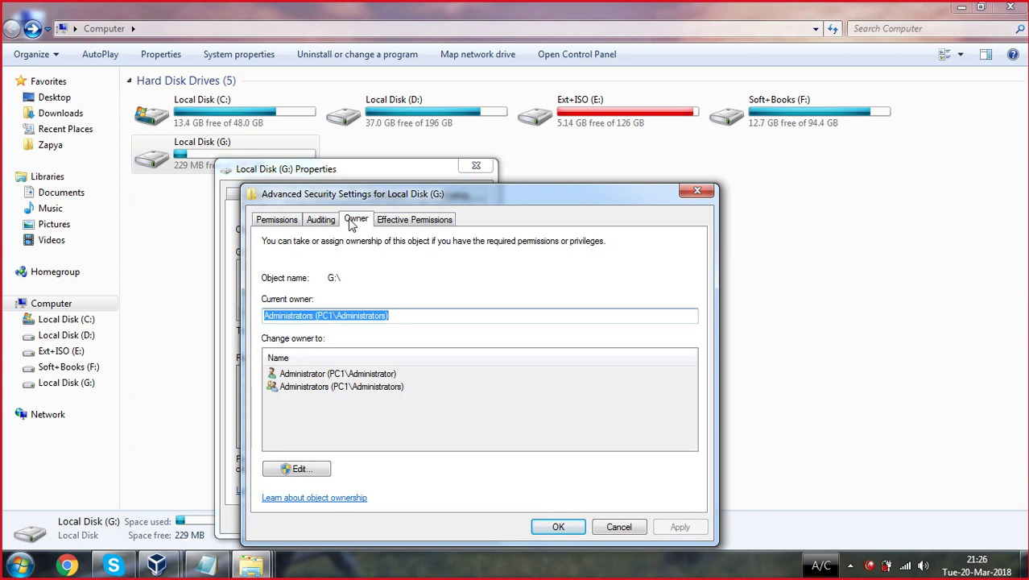
click(402, 228)
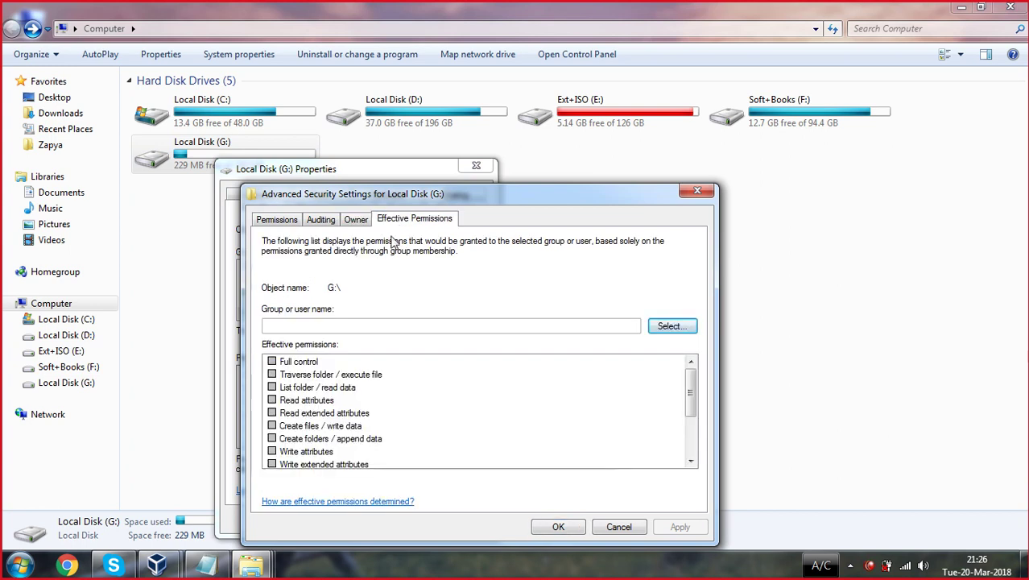
click(690, 199)
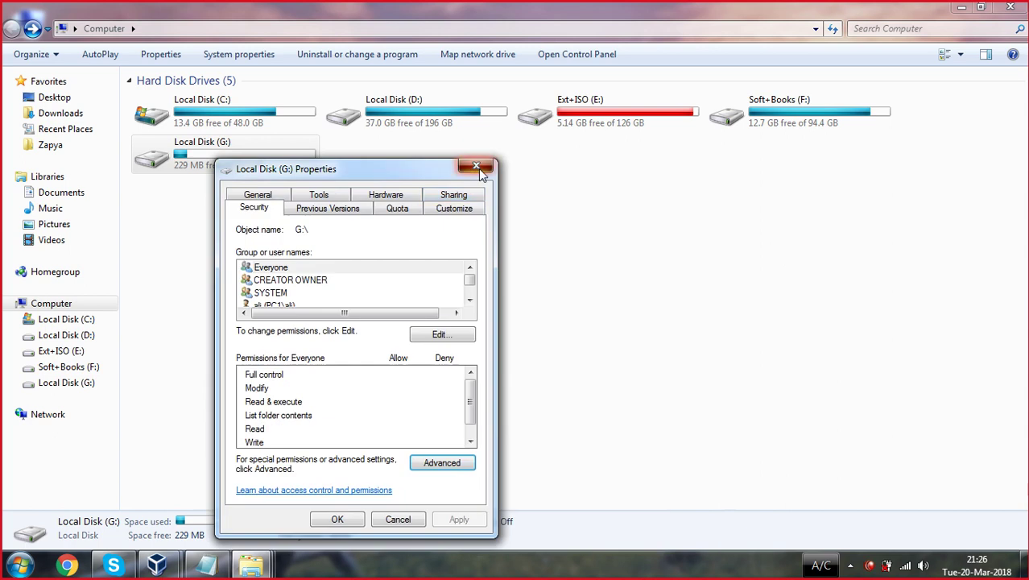
click(476, 166)
click(956, 10)
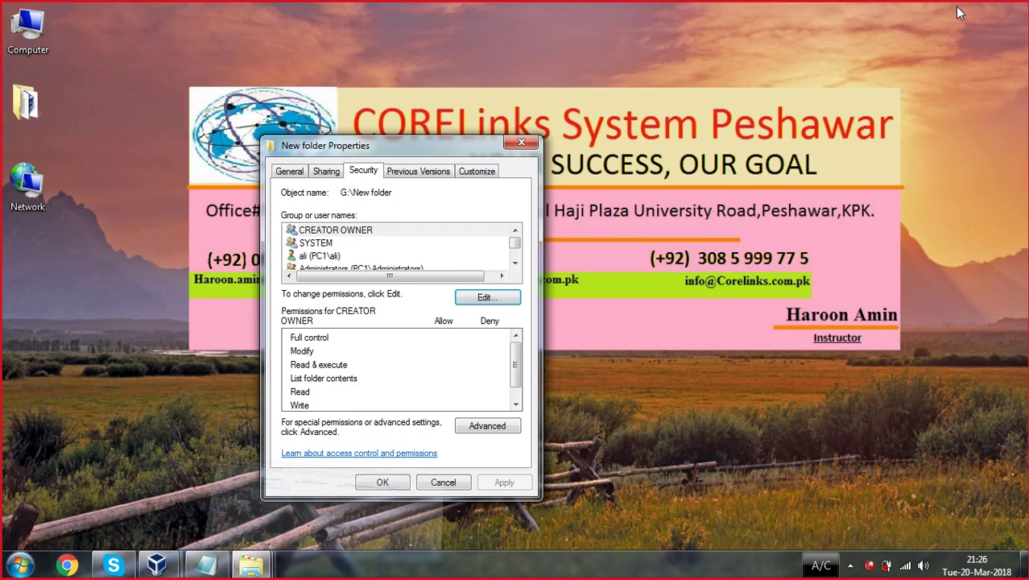
- Switch to the blank Notepad window and handwrite the user's name with a line to a boxed HR label
click(207, 566)
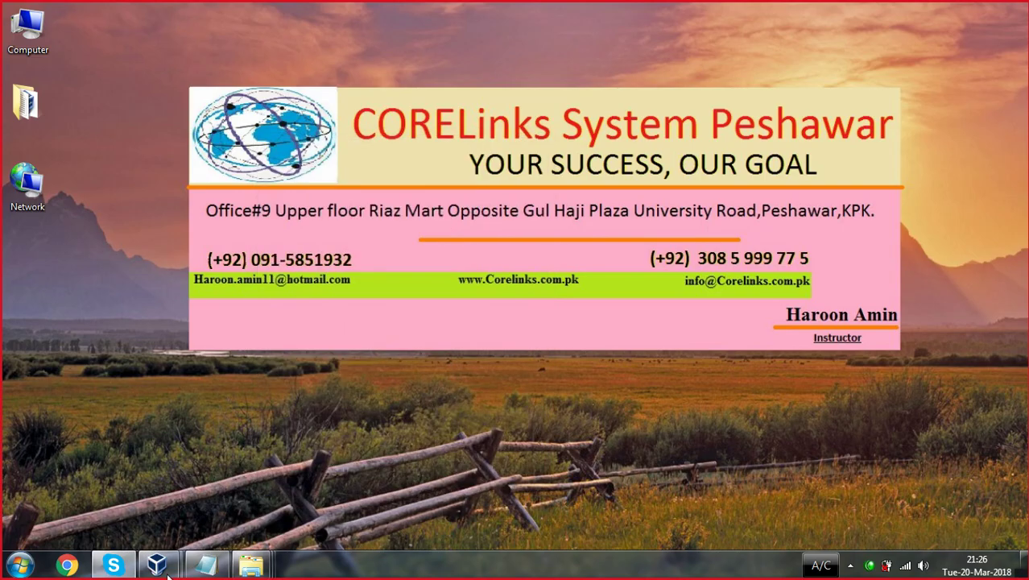
click(207, 567)
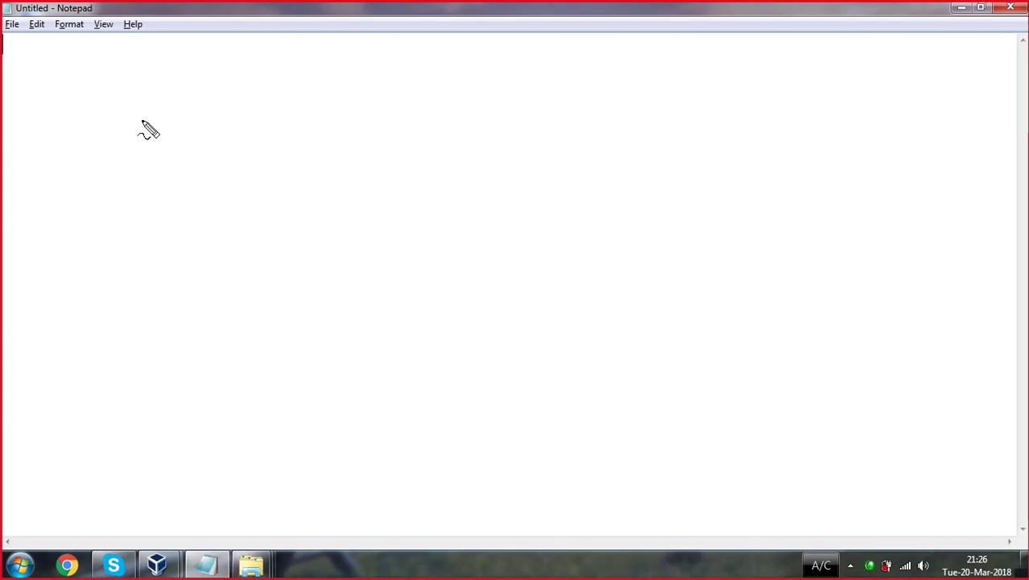
mouse_move(141, 113)
mouse_down()
mouse_move(153, 81)
mouse_move(168, 112)
mouse_move(166, 95)
mouse_move(179, 105)
mouse_move(190, 84)
mouse_move(291, 100)
mouse_up()
click(192, 78)
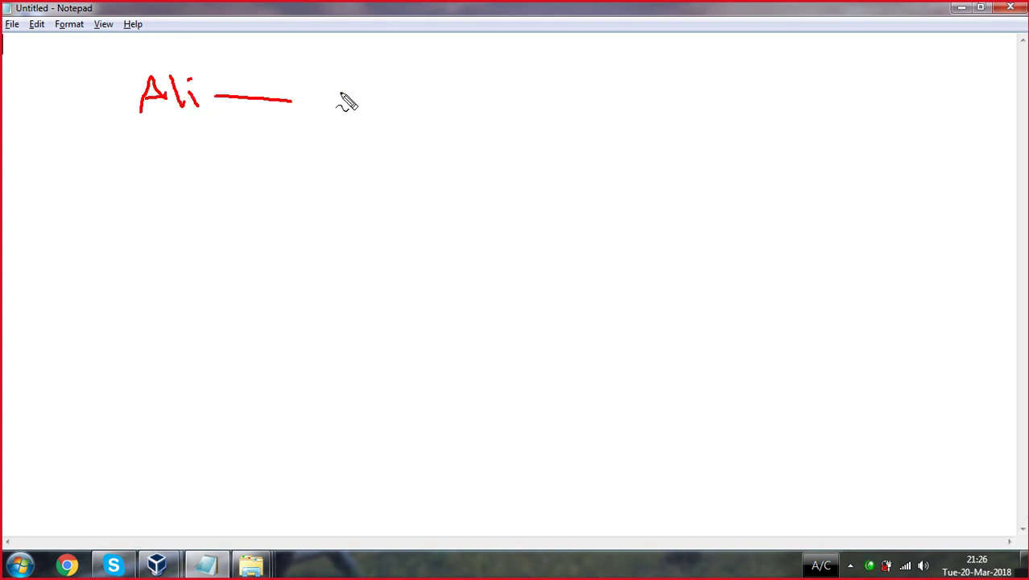
mouse_move(347, 82)
mouse_down()
mouse_move(344, 105)
mouse_move(365, 95)
mouse_move(365, 119)
mouse_up()
drag(367, 87, 395, 111)
mouse_move(384, 67)
mouse_down()
mouse_move(316, 63)
mouse_move(321, 110)
mouse_move(395, 64)
mouse_up()
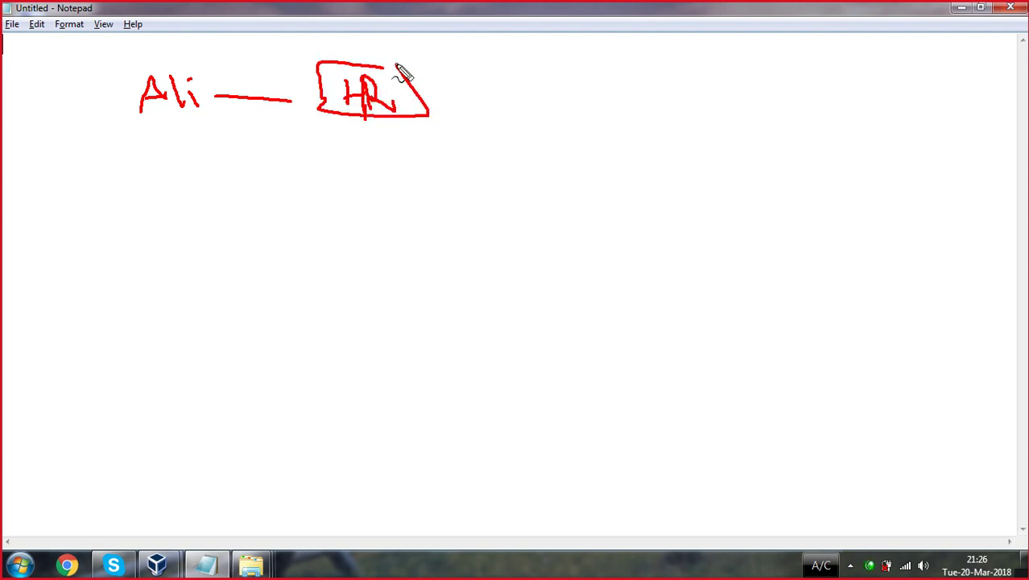
- Handwrite a second user entry with an arrow to a boxed Sales label, and annotate HR with a tick and Re, Sales with write
mouse_move(137, 259)
mouse_down()
mouse_move(155, 214)
mouse_move(166, 252)
mouse_move(193, 227)
mouse_move(225, 245)
mouse_move(337, 241)
mouse_up()
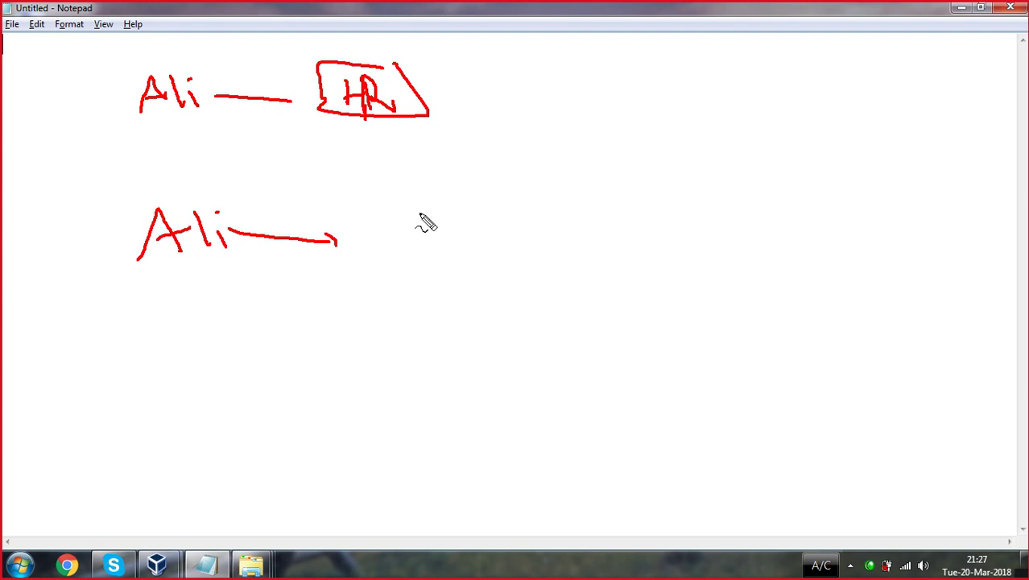
mouse_move(417, 214)
mouse_down()
mouse_move(425, 253)
mouse_move(457, 239)
mouse_move(478, 207)
mouse_move(510, 230)
mouse_move(533, 224)
mouse_up()
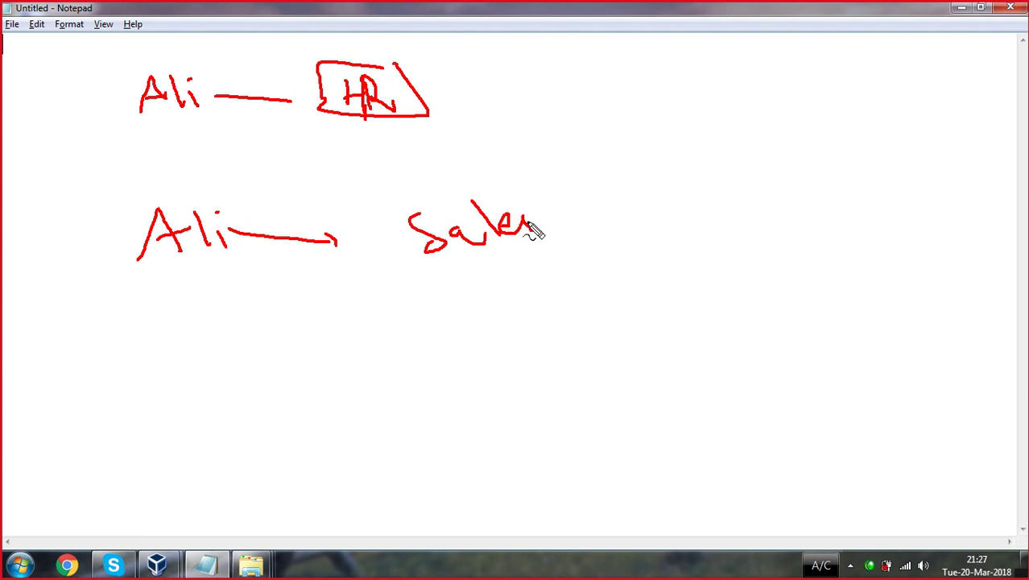
mouse_move(544, 178)
mouse_down()
mouse_move(475, 187)
mouse_move(395, 232)
mouse_move(405, 268)
mouse_move(563, 202)
mouse_move(552, 173)
mouse_up()
drag(439, 88, 506, 68)
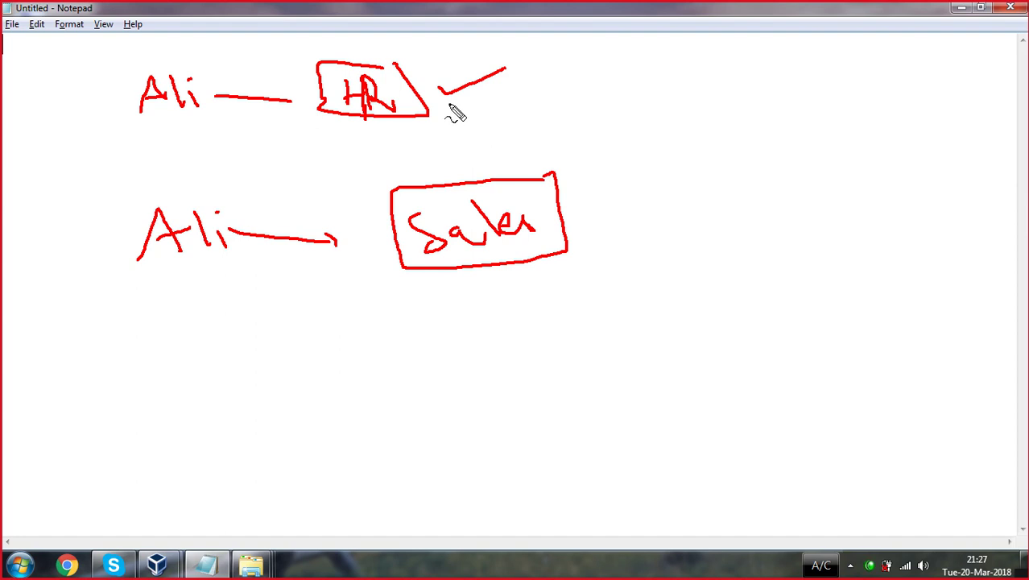
mouse_move(525, 66)
mouse_down()
mouse_move(533, 88)
mouse_move(536, 76)
mouse_move(552, 77)
mouse_up()
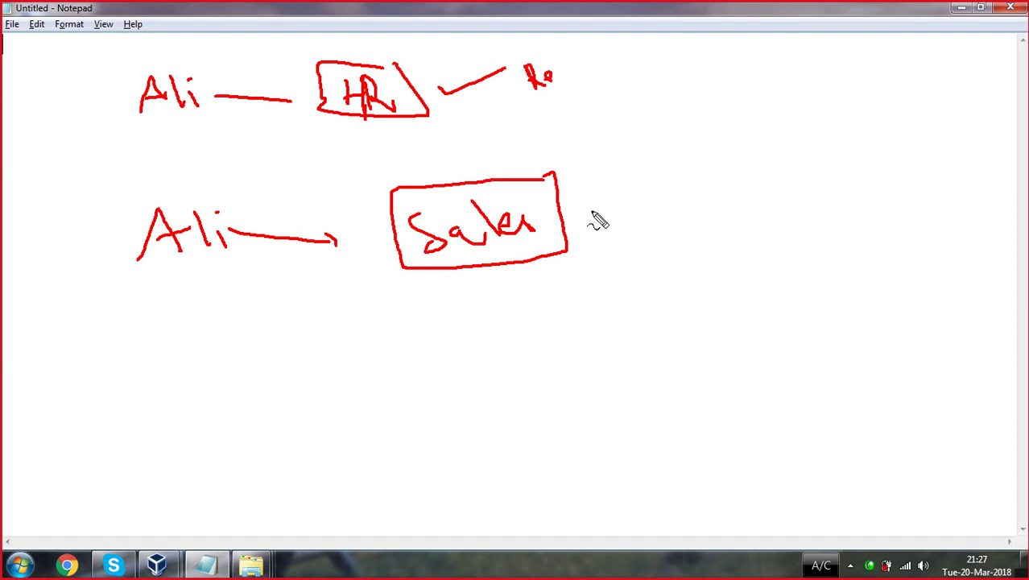
mouse_move(592, 208)
mouse_down()
mouse_move(660, 213)
mouse_move(671, 165)
mouse_move(689, 191)
mouse_move(692, 168)
mouse_move(715, 197)
mouse_up()
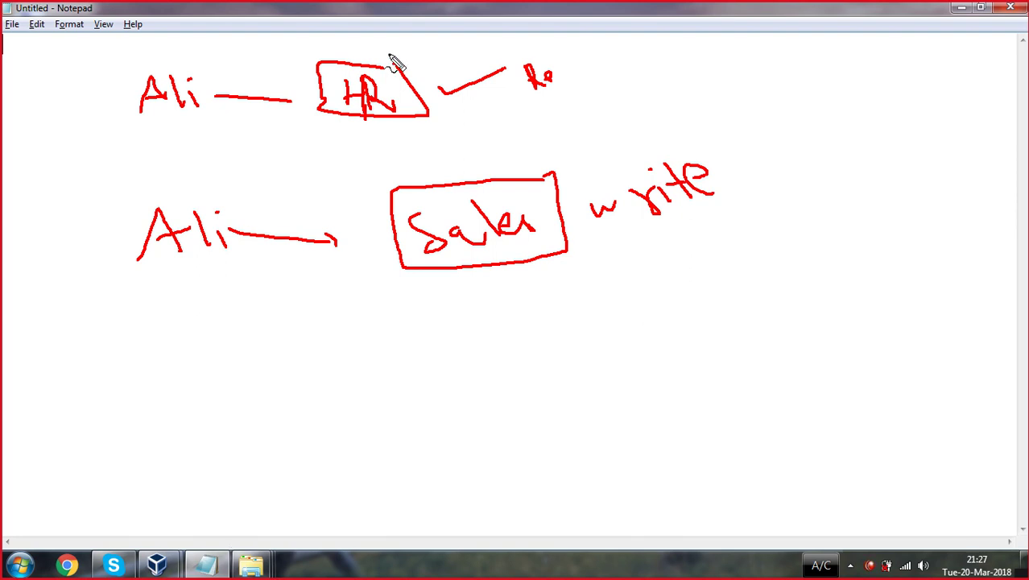
- Add ticks beside HR and Sales, join the two user entries with a bracket, reinforce their arrows, and clear the drawing
drag(420, 74, 491, 47)
drag(568, 161, 616, 132)
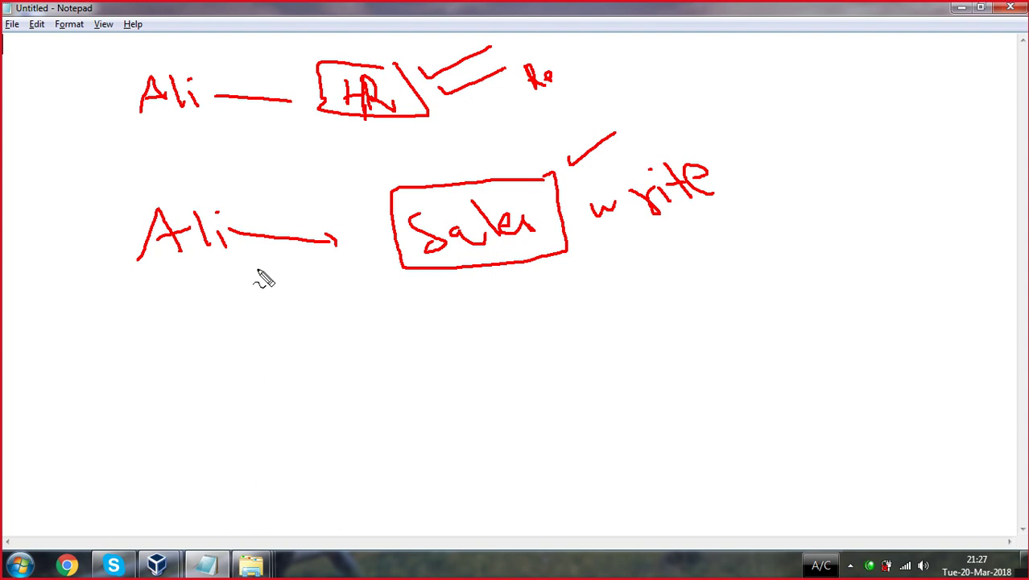
mouse_move(258, 271)
mouse_down()
mouse_move(390, 310)
mouse_move(419, 296)
mouse_up()
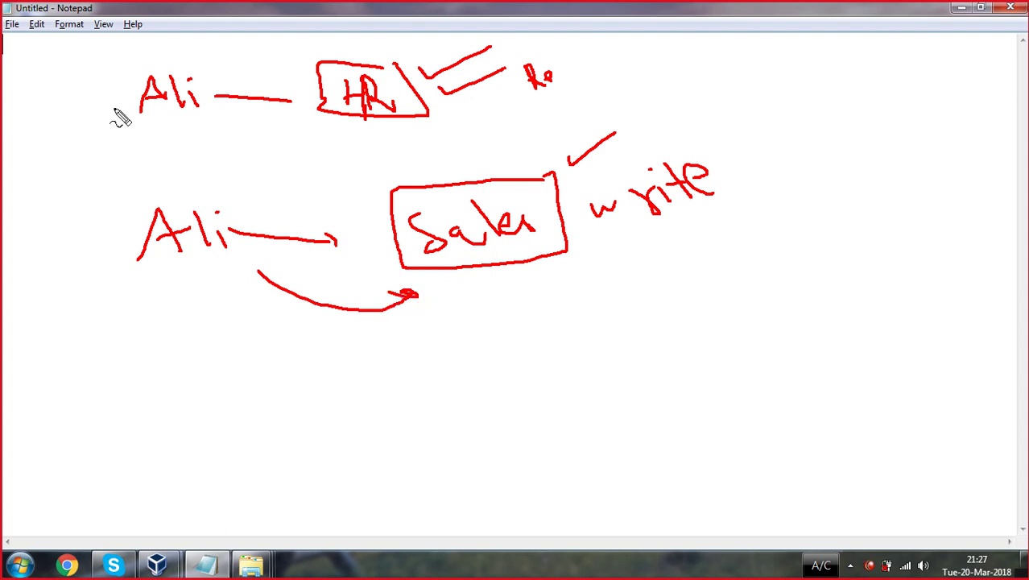
mouse_move(116, 101)
mouse_down()
mouse_move(96, 109)
mouse_move(101, 182)
mouse_move(124, 216)
mouse_up()
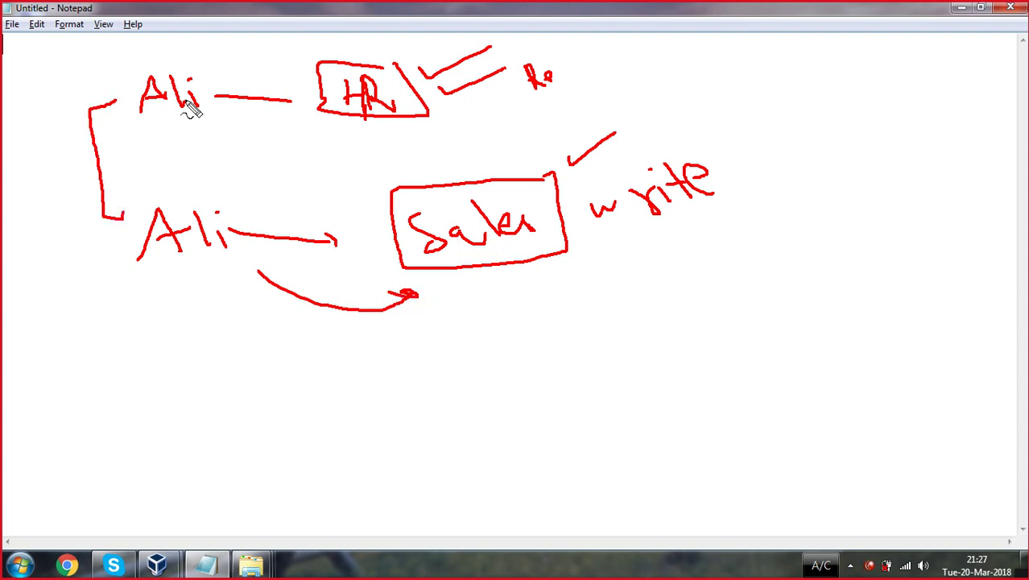
drag(213, 97, 274, 100)
mouse_move(223, 223)
mouse_down()
mouse_move(378, 227)
mouse_move(368, 242)
mouse_up()
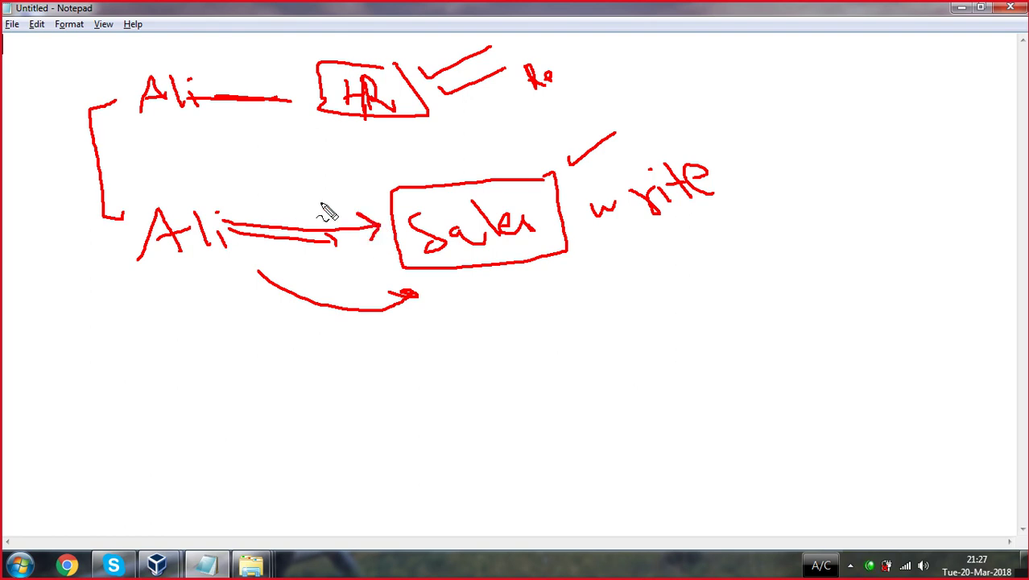
mouse_move(278, 99)
mouse_down()
mouse_move(315, 102)
mouse_move(313, 112)
mouse_up()
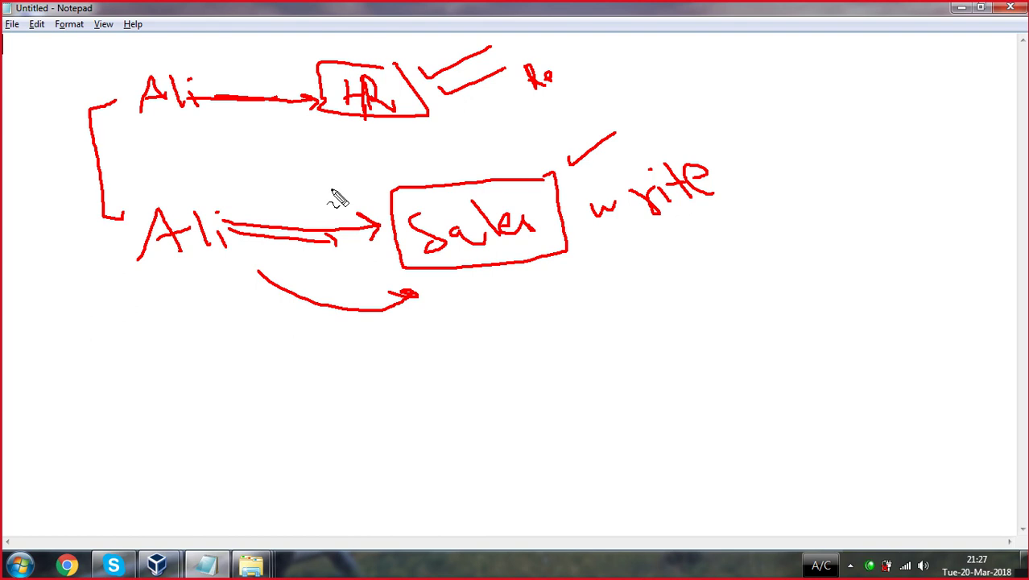
key(Escape)
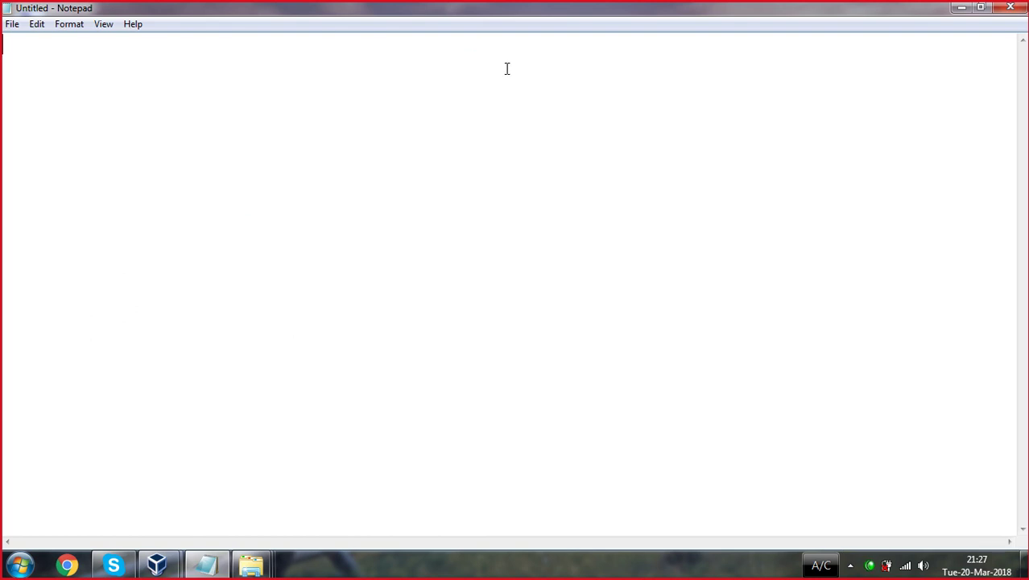
- Start a fresh drawing with the user's name on one side and a numbered list of HR and Sales on the other
key(ctrl+2)
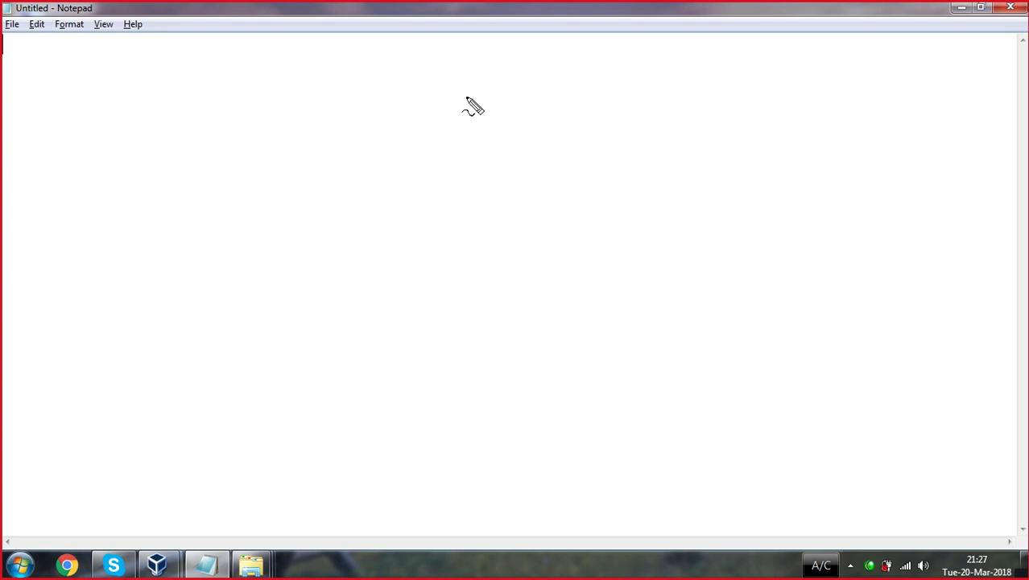
mouse_move(240, 101)
mouse_down()
mouse_move(232, 89)
mouse_move(245, 100)
mouse_move(259, 81)
mouse_move(272, 111)
mouse_move(290, 108)
mouse_move(290, 82)
mouse_up()
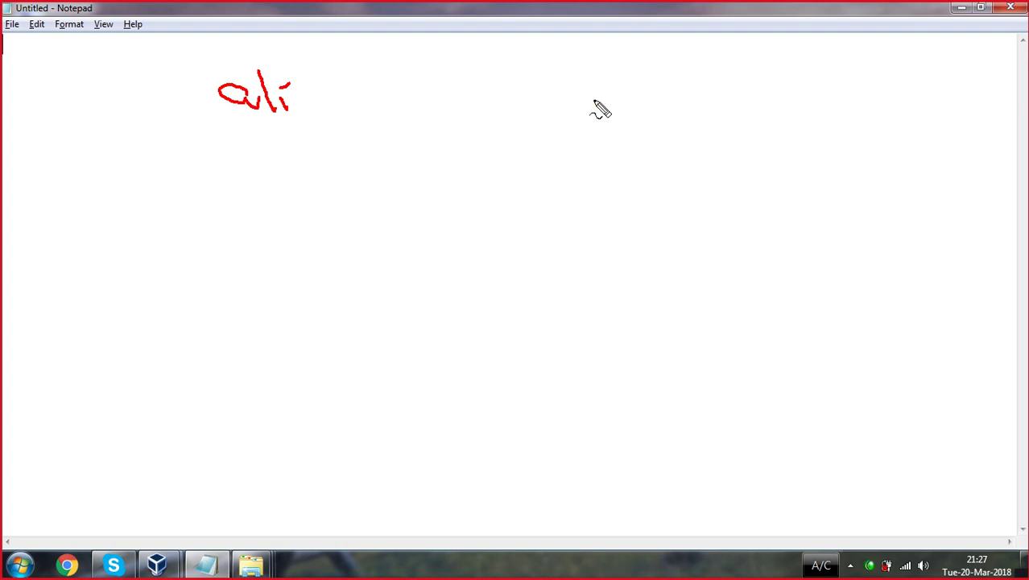
mouse_move(593, 94)
mouse_down()
mouse_move(597, 114)
mouse_move(618, 127)
mouse_up()
click(586, 82)
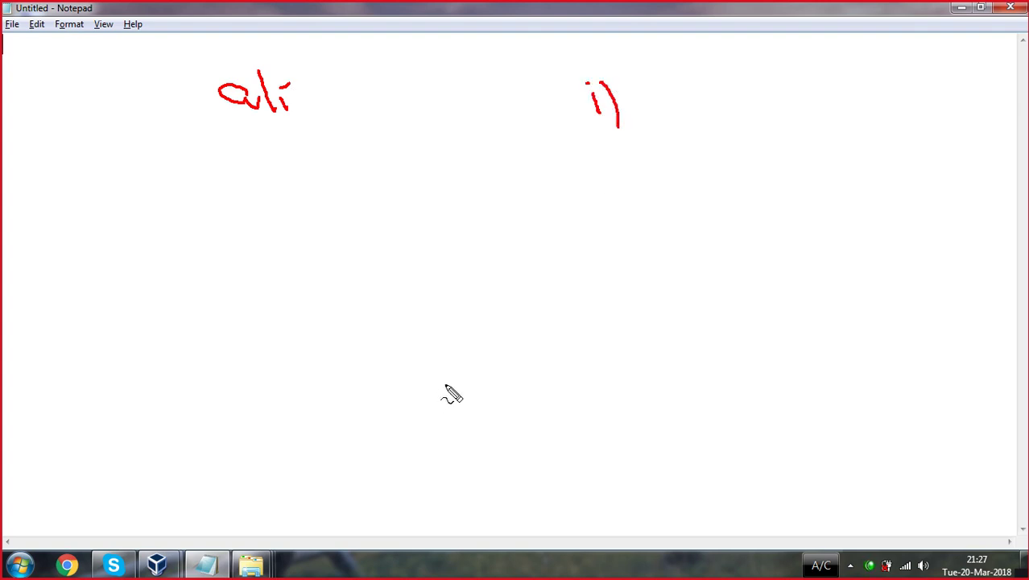
mouse_move(662, 81)
mouse_down()
mouse_move(669, 109)
mouse_move(689, 97)
mouse_move(691, 109)
mouse_move(703, 101)
mouse_move(739, 120)
mouse_up()
mouse_move(604, 211)
mouse_down()
mouse_move(620, 202)
mouse_move(628, 223)
mouse_up()
mouse_move(686, 187)
mouse_down()
mouse_move(683, 224)
mouse_move(699, 202)
mouse_move(731, 218)
mouse_move(736, 193)
mouse_move(749, 207)
mouse_move(758, 197)
mouse_move(761, 211)
mouse_up()
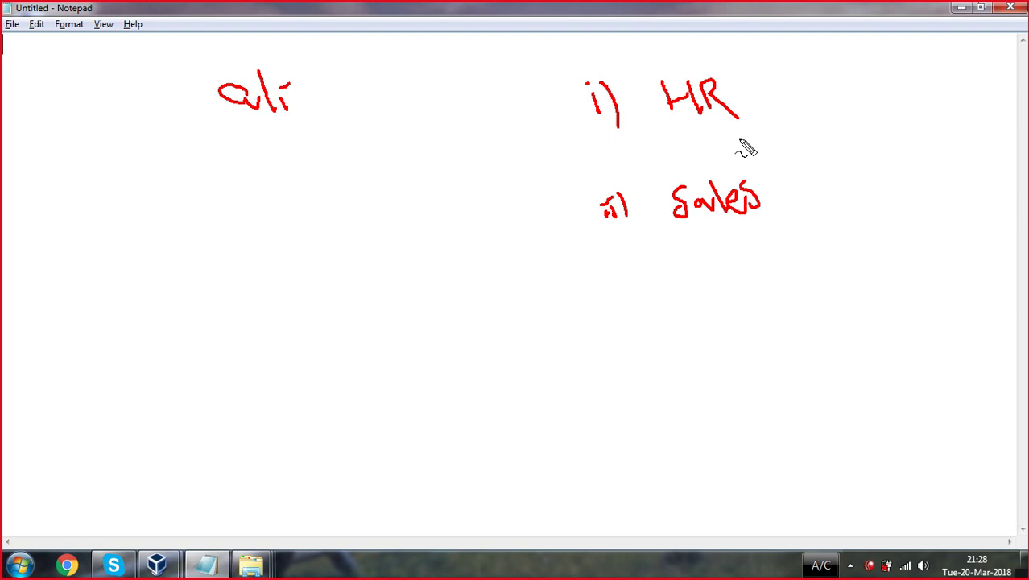
- Draw arrows from HR to R and Sales to wr, connect the user's name to both groups, and tick both permissions
mouse_move(740, 106)
mouse_down()
mouse_move(813, 69)
mouse_move(843, 92)
mouse_up()
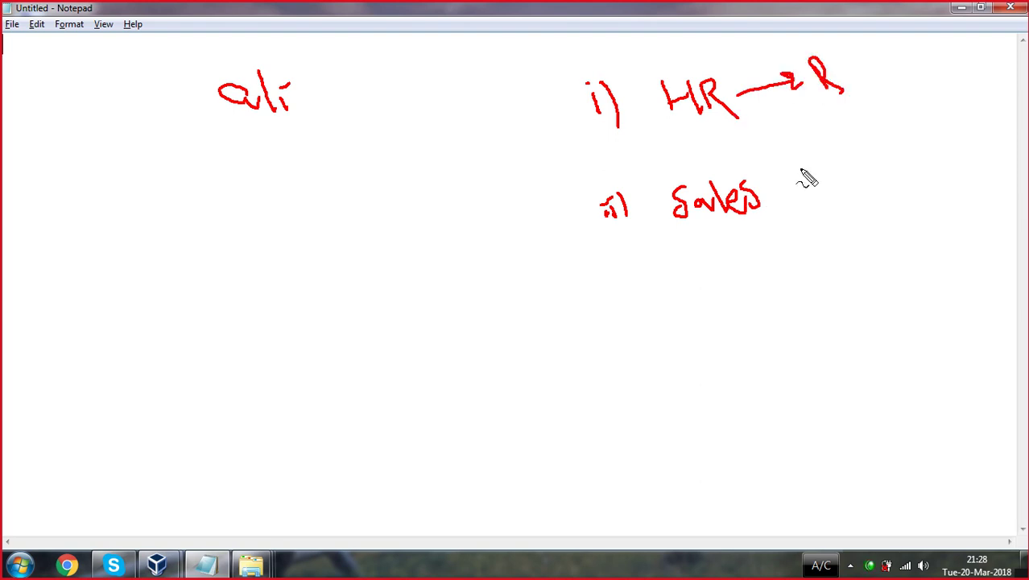
drag(782, 201, 892, 191)
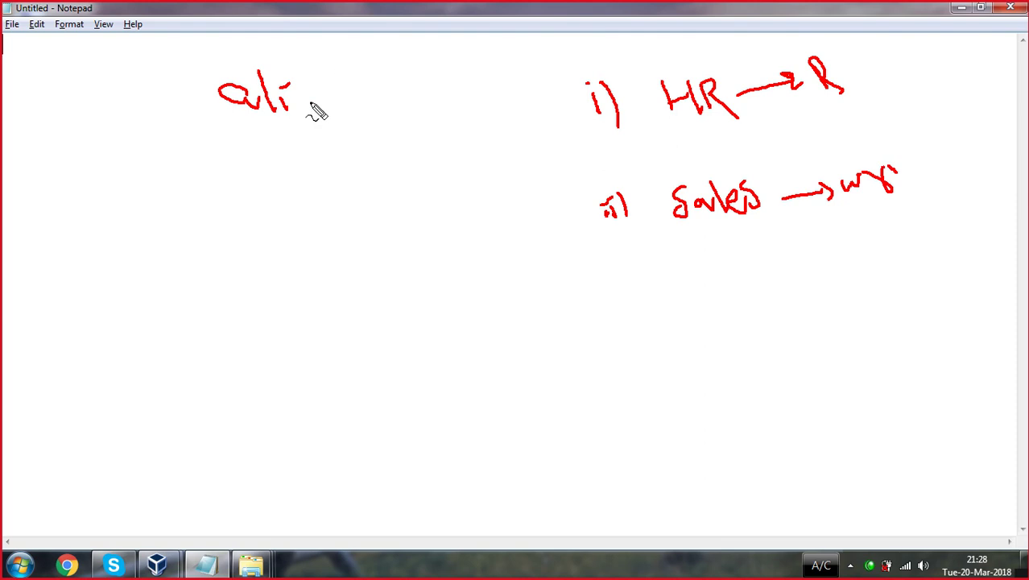
mouse_move(309, 103)
mouse_down()
mouse_move(548, 114)
mouse_move(551, 125)
mouse_up()
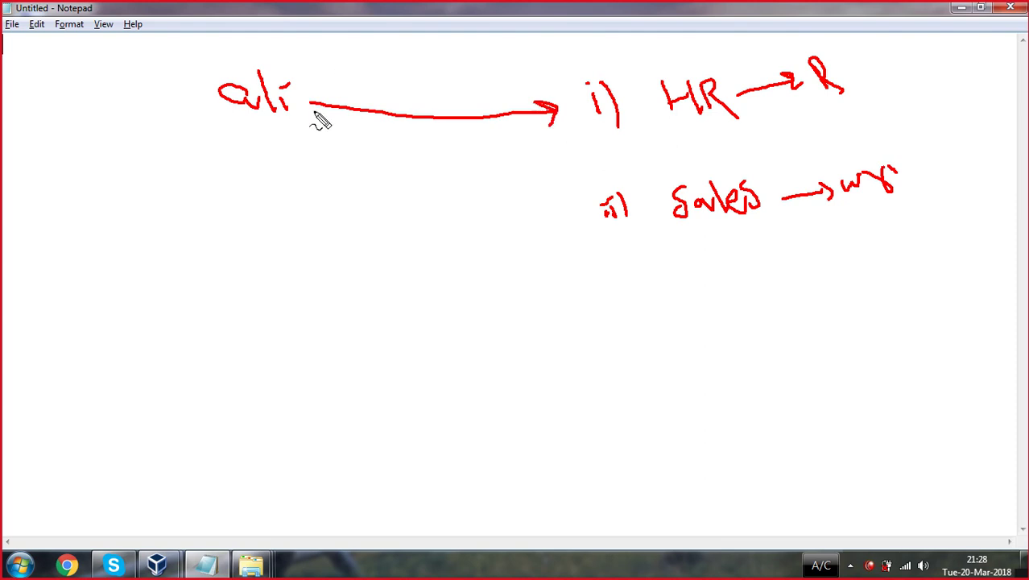
drag(301, 111, 567, 203)
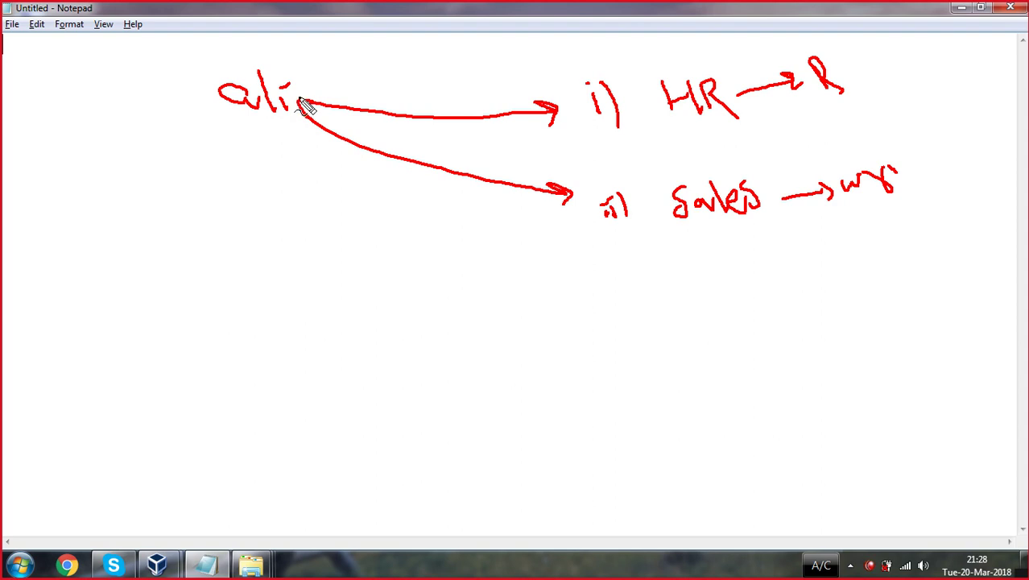
drag(295, 117, 310, 97)
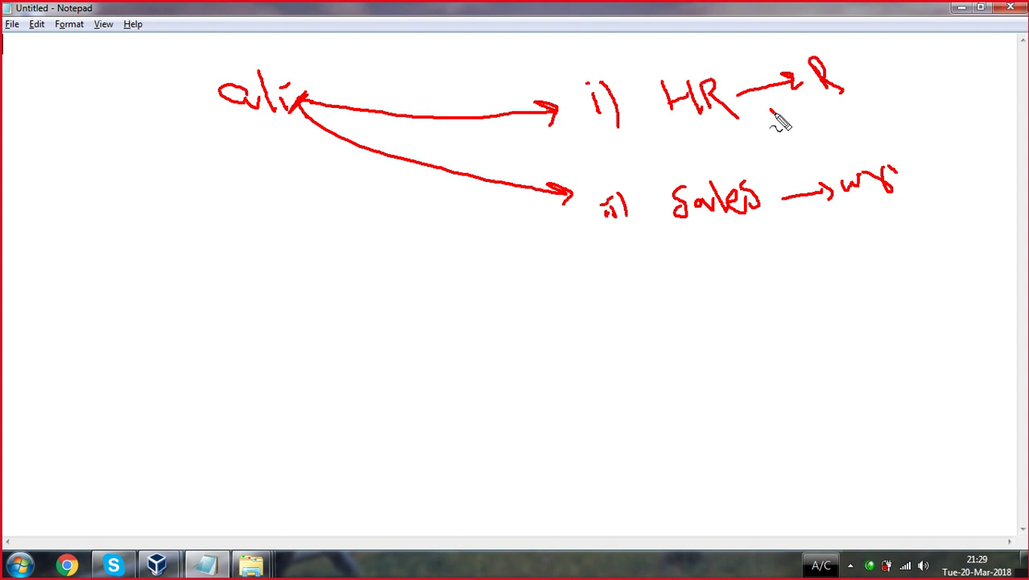
drag(770, 112, 821, 81)
drag(869, 157, 908, 137)
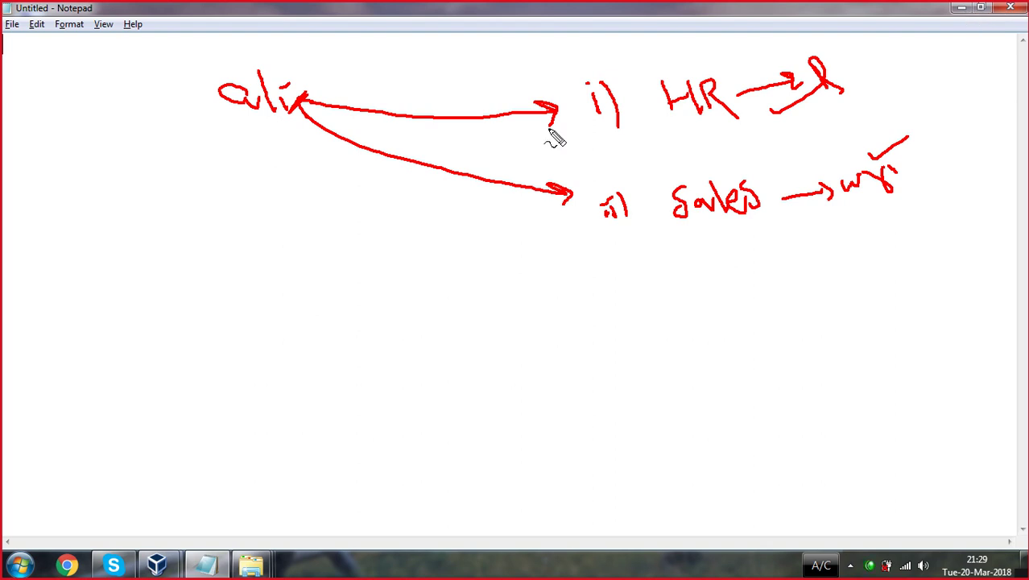
- Sketch a box linked to a figure labelled with the user's name, add two arrows pointing away from it, and clear the drawing
mouse_move(308, 278)
mouse_down()
mouse_move(218, 281)
mouse_move(344, 303)
mouse_move(318, 281)
mouse_up()
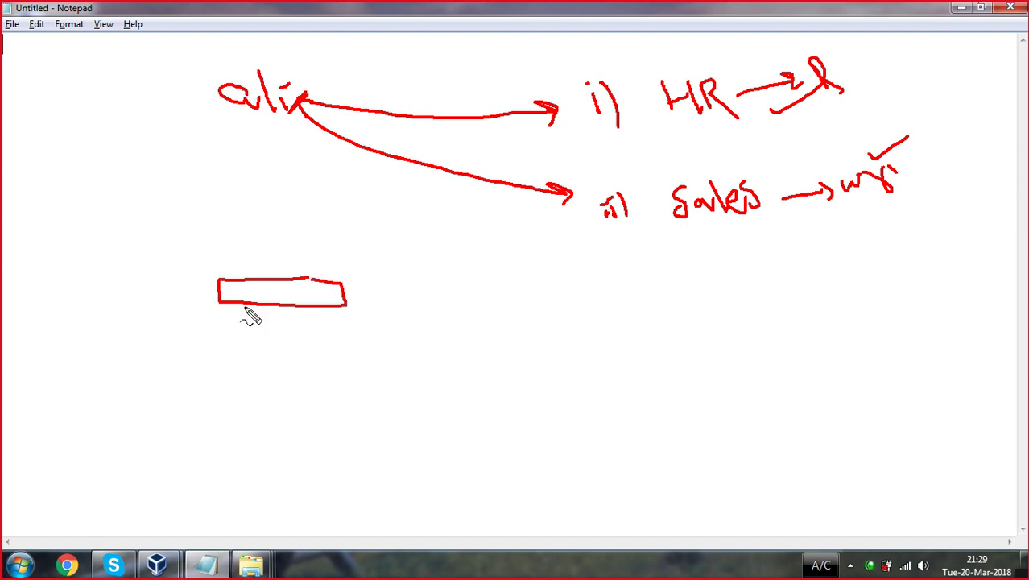
mouse_move(244, 307)
mouse_down()
mouse_move(237, 345)
mouse_move(214, 356)
mouse_move(234, 369)
mouse_move(220, 372)
mouse_move(233, 385)
mouse_up()
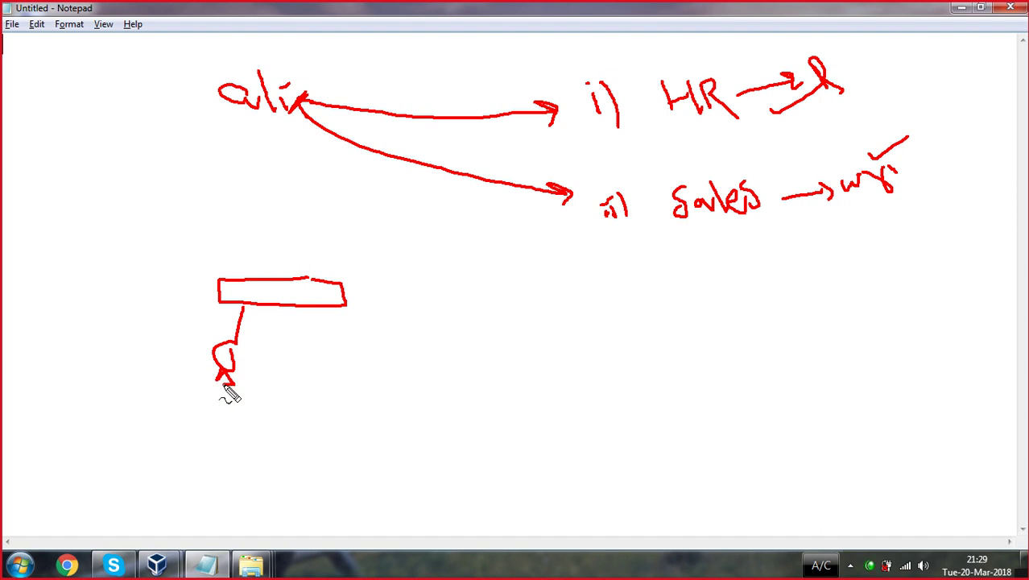
mouse_move(223, 435)
mouse_down()
mouse_move(240, 437)
mouse_move(234, 421)
mouse_move(253, 423)
mouse_move(250, 406)
mouse_up()
mouse_move(145, 321)
mouse_down()
mouse_move(198, 354)
mouse_move(137, 375)
mouse_up()
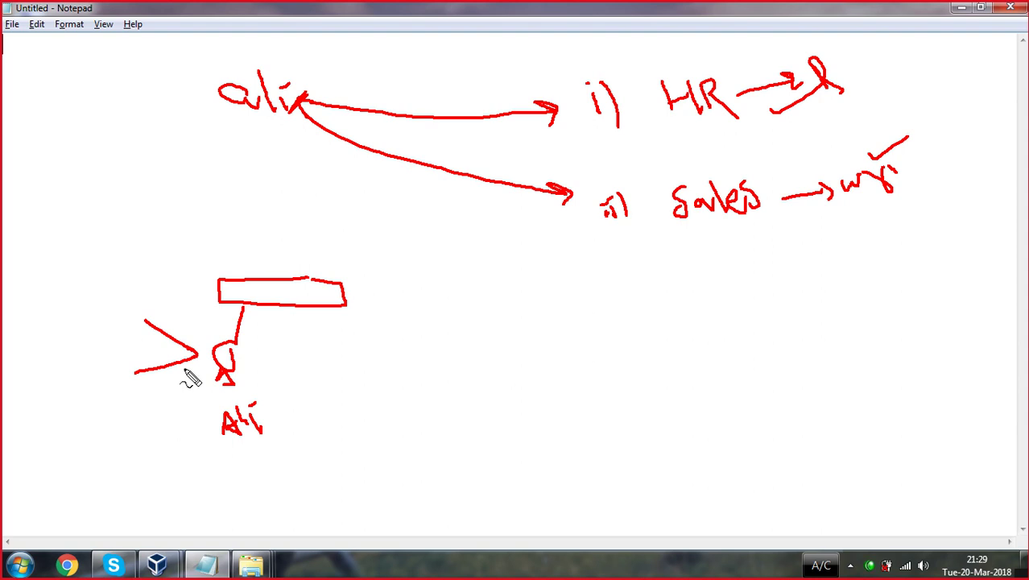
drag(146, 321, 165, 323)
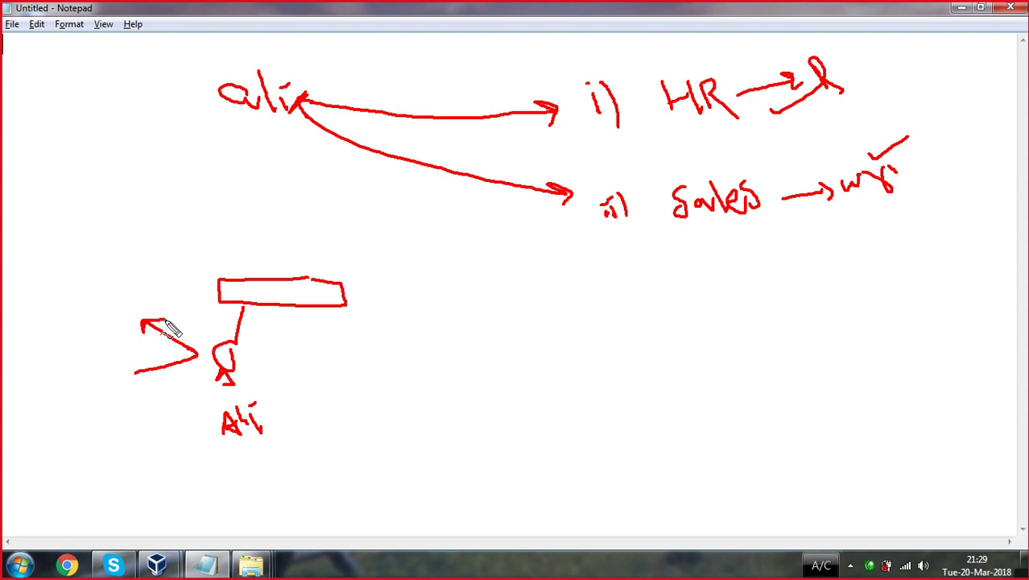
mouse_move(135, 371)
mouse_down()
mouse_move(143, 377)
mouse_move(142, 365)
mouse_up()
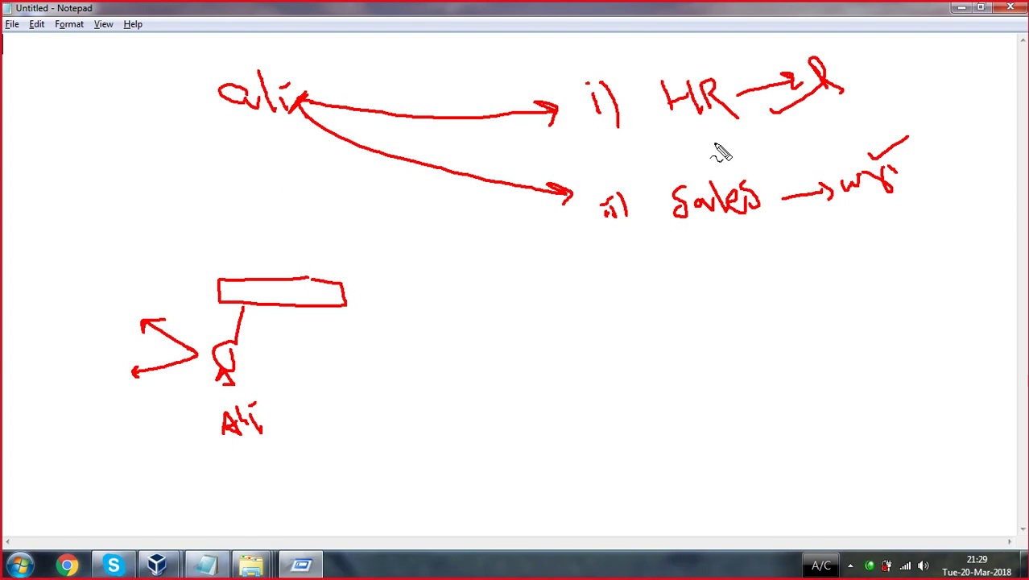
key(super)
key(super)
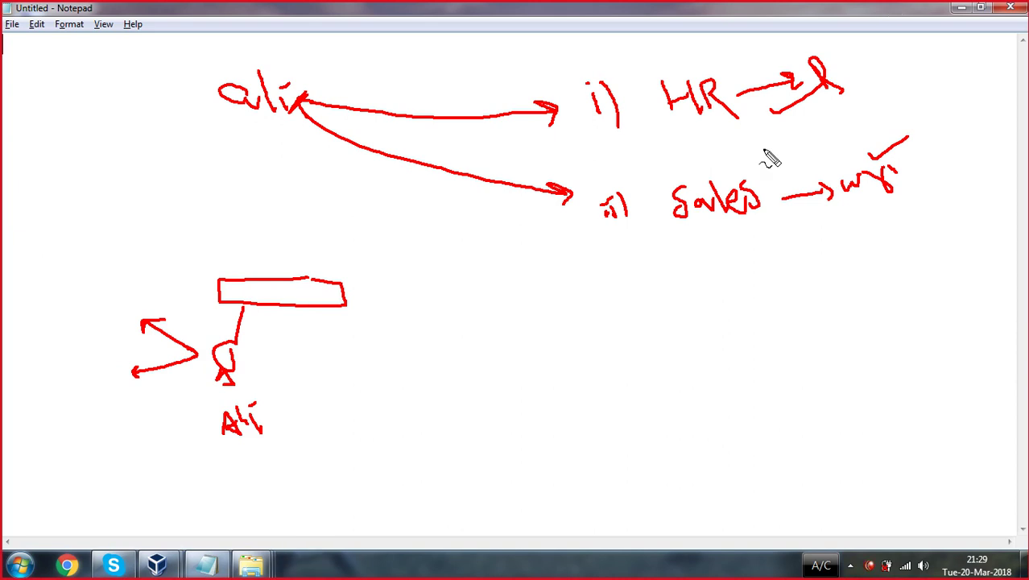
key(Escape)
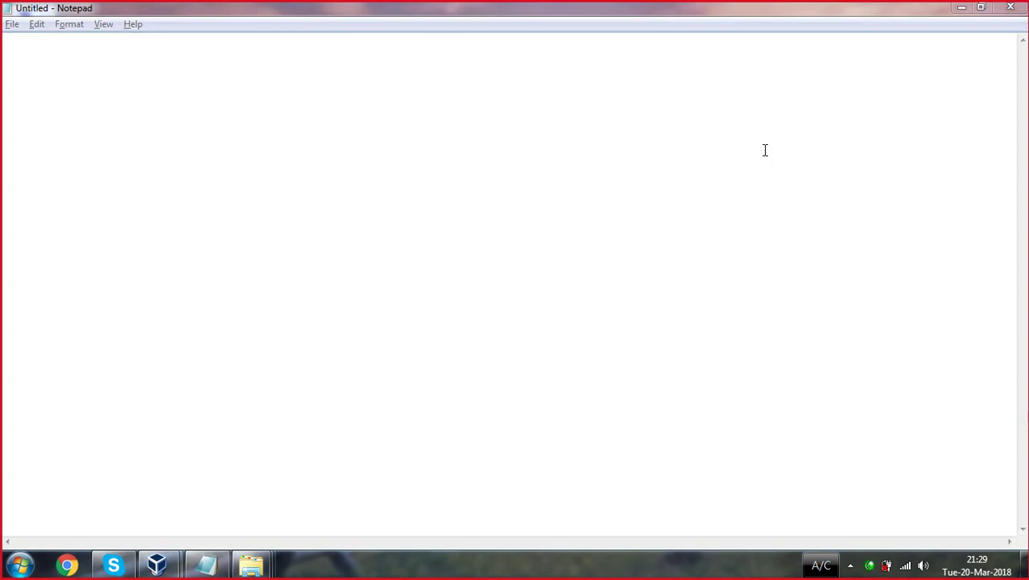
- Open a Command Prompt and create the local group HR with net localgroup HR /add
key(super+r)
key(Return)
text(net loc)
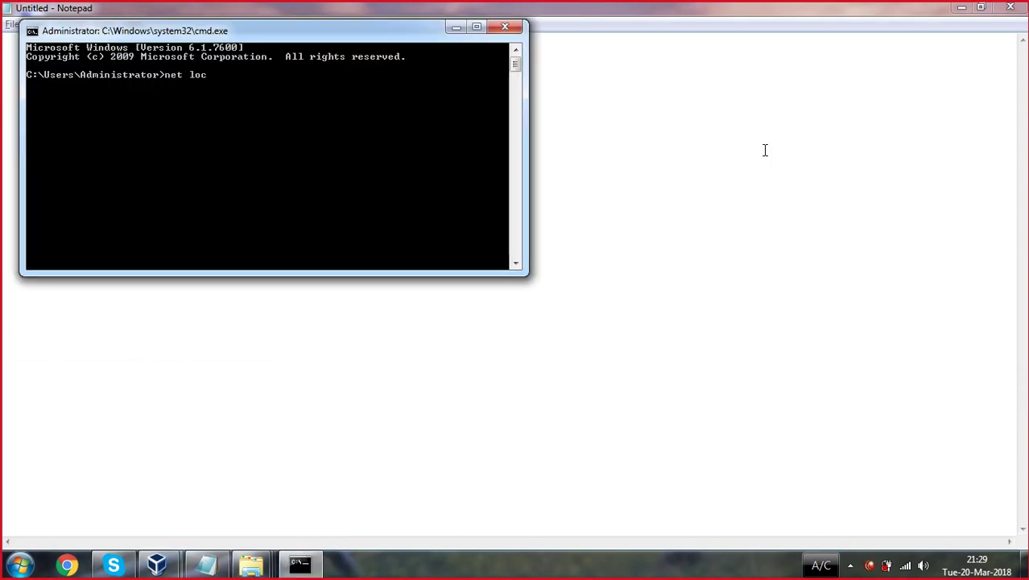
text(algroup HR /add)
key(Return)
- Create the local group Sales with net localgroup Sales /add
text(net local)
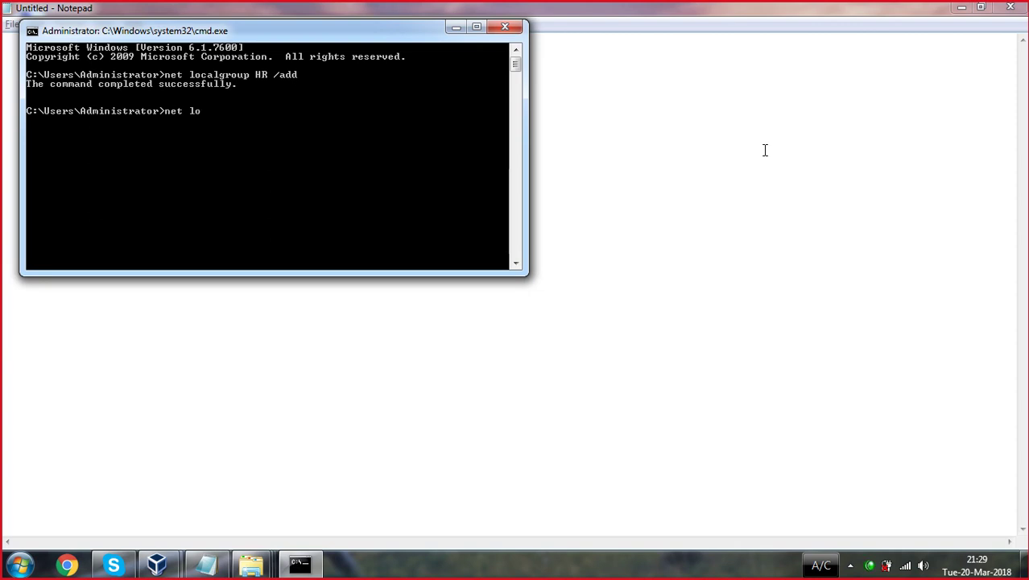
text(group Sals /a)
key(BackSpace)
key(BackSpace)
key(BackSpace)
key(BackSpace)
key(BackSpace)
text(les /add)
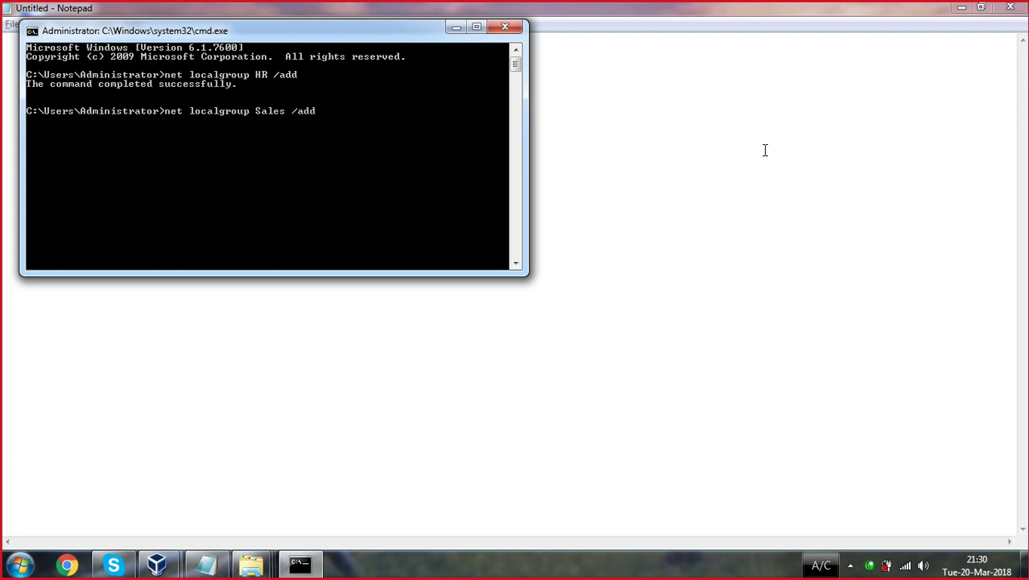
key(Return)
- Add the demo user to the HR group with net localgroup HR /add followed by the user's account name
text(net)
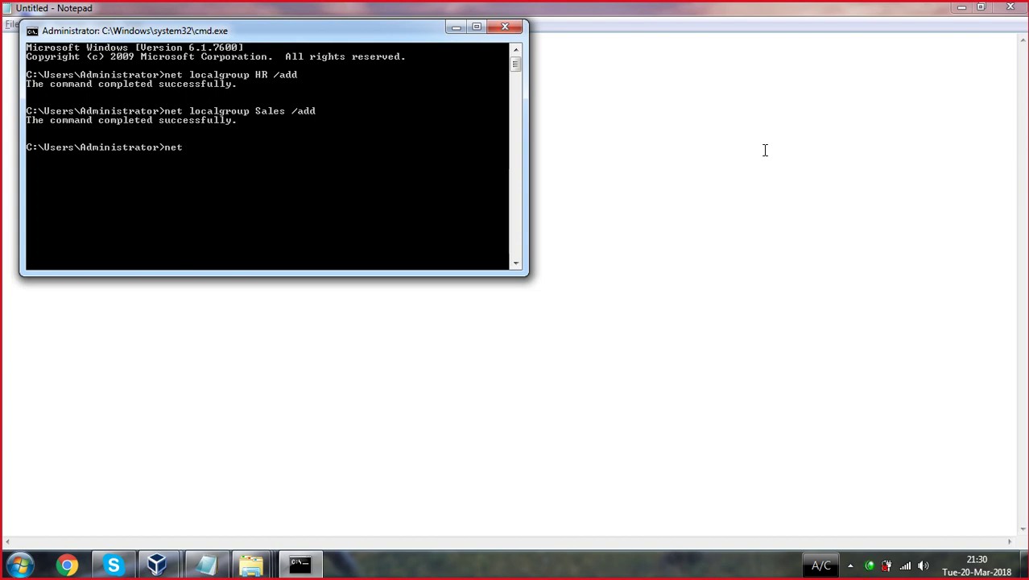
text( localgrou)
text(/add)
key(BackSpace)
key(BackSpace)
key(BackSpace)
key(BackSpace)
text(HR /add ali)
key(Return)
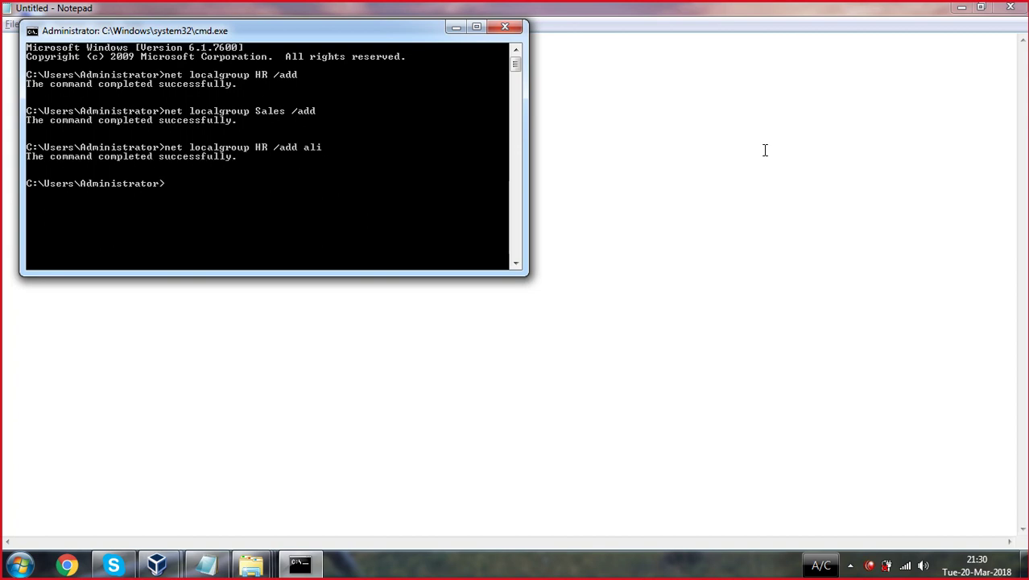
- Add the same user to the Sales group with net localgroup Sales /add and the account name, and close the Command Prompt
text(net localgroup S)
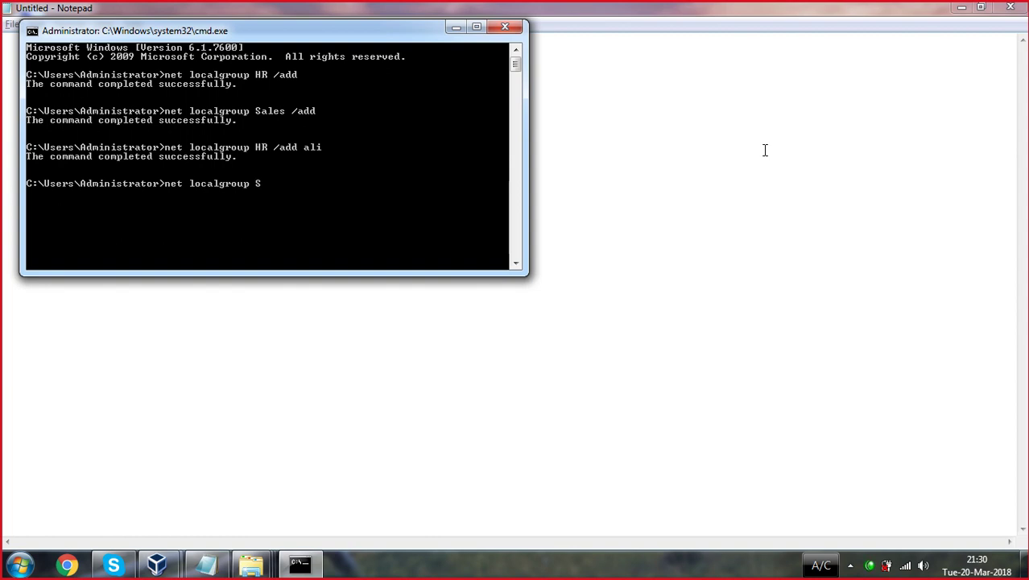
key(BackSpace)
text(sal)
key(BackSpace)
key(BackSpace)
key(BackSpace)
text(Sle)
key(BackSpace)
key(BackSpace)
text(ales /add ali)
key(Return)
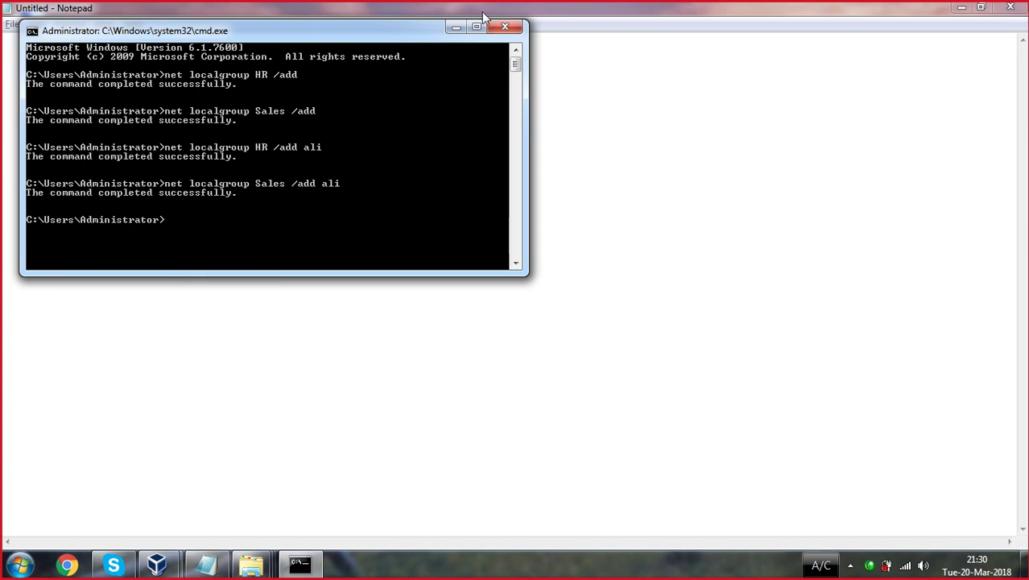
click(505, 26)
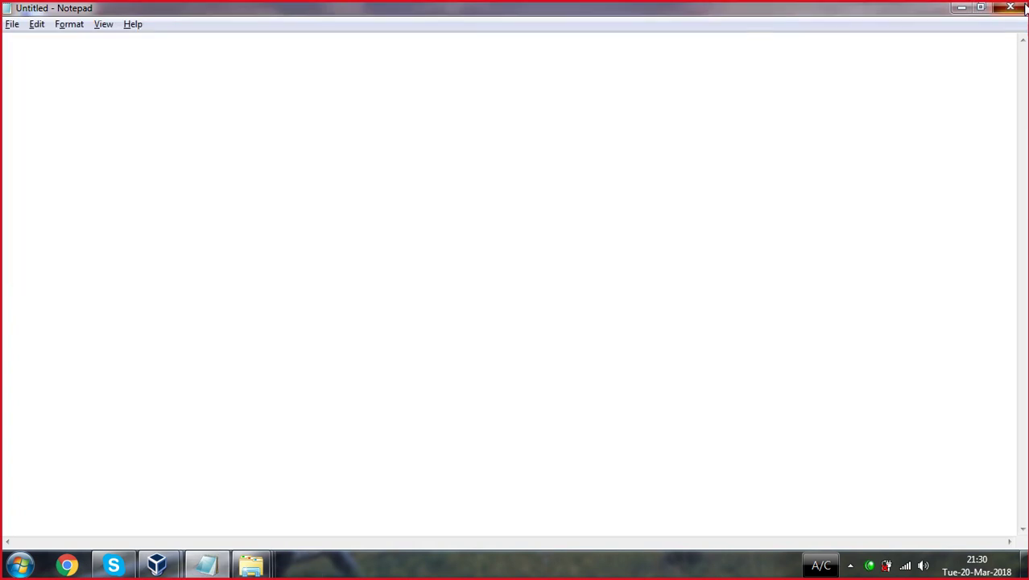
- Close Notepad, open Computer Management and display the local users and groups
key(alt+F4)
right_click(48, 50)
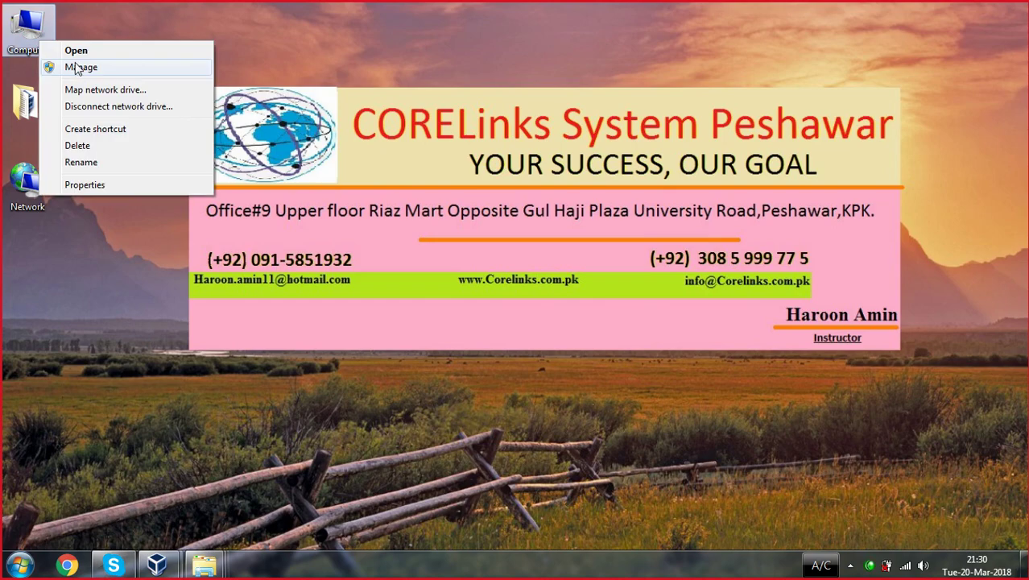
click(77, 68)
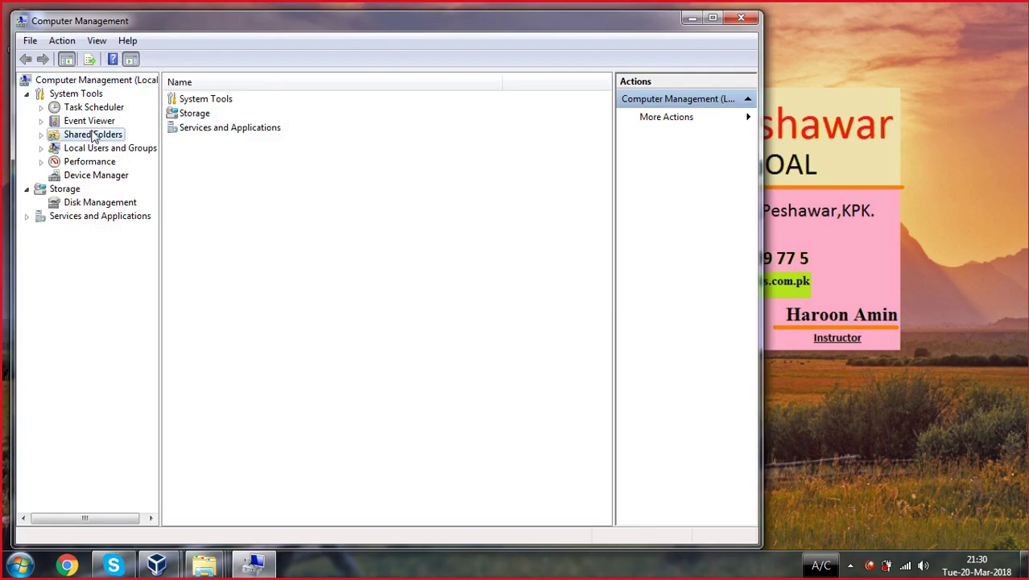
double_click(93, 136)
double_click(95, 188)
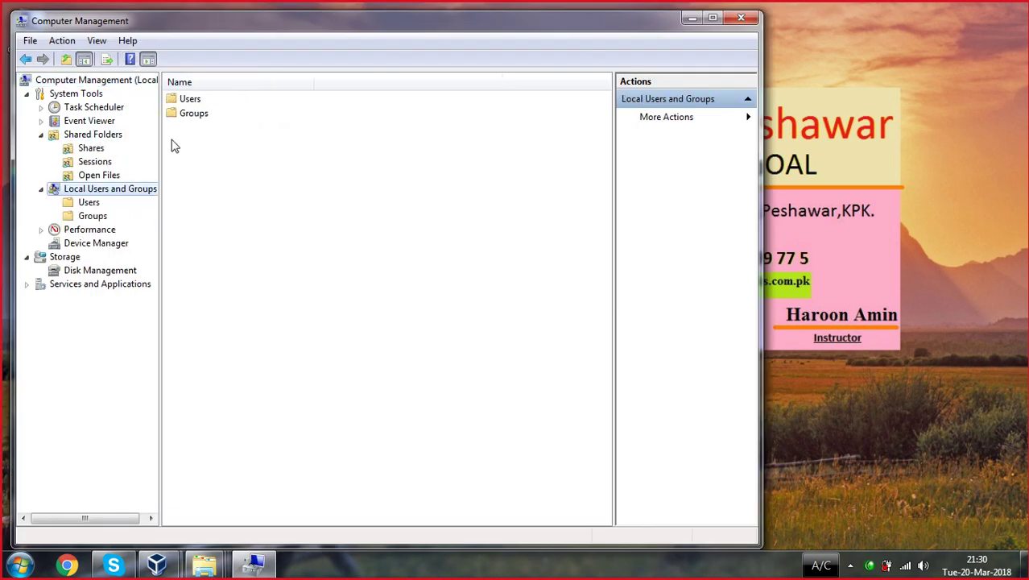
double_click(190, 98)
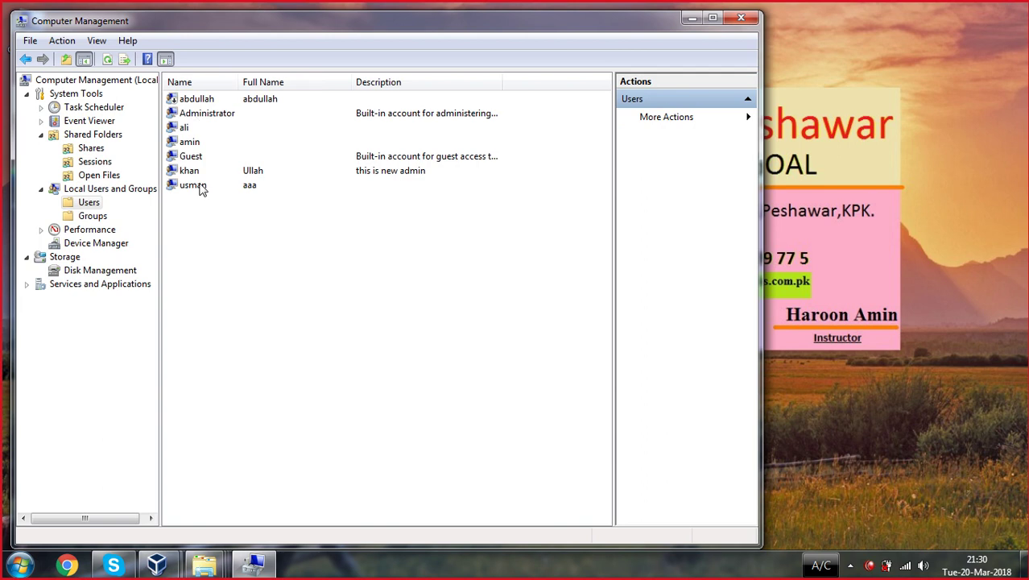
right_click(215, 240)
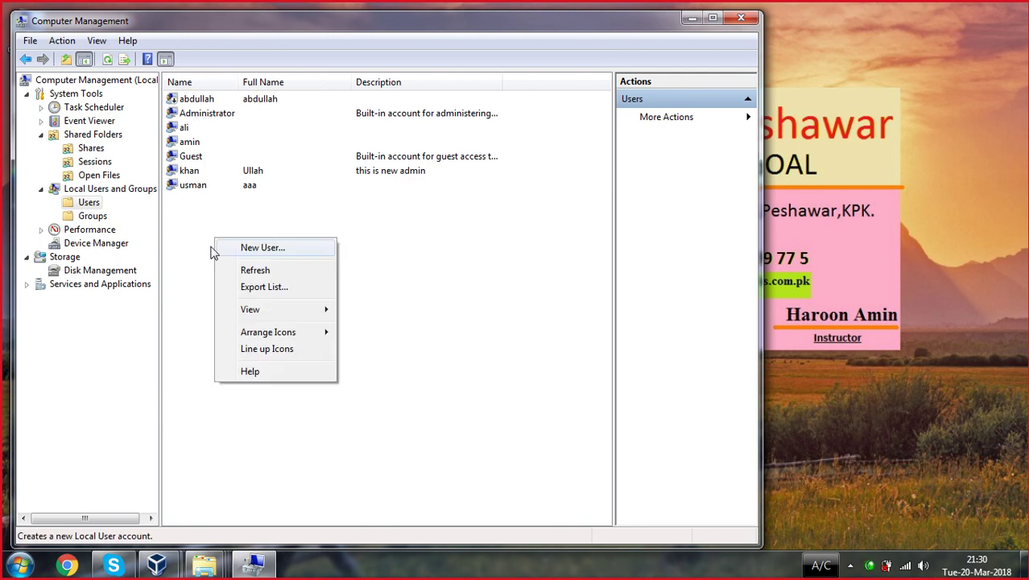
click(89, 216)
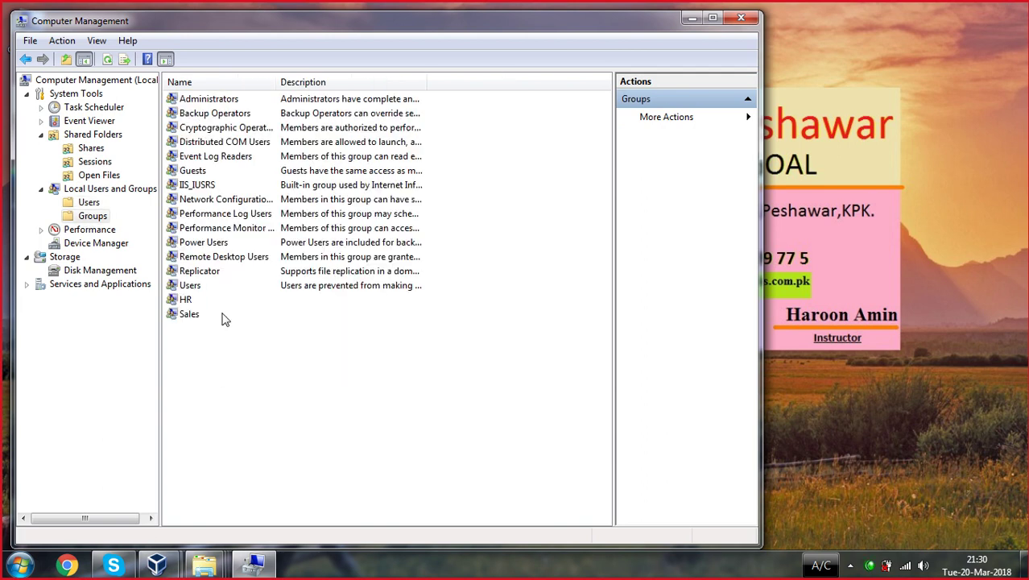
- Check the members of the HR and Sales groups, and close Computer Management
double_click(186, 300)
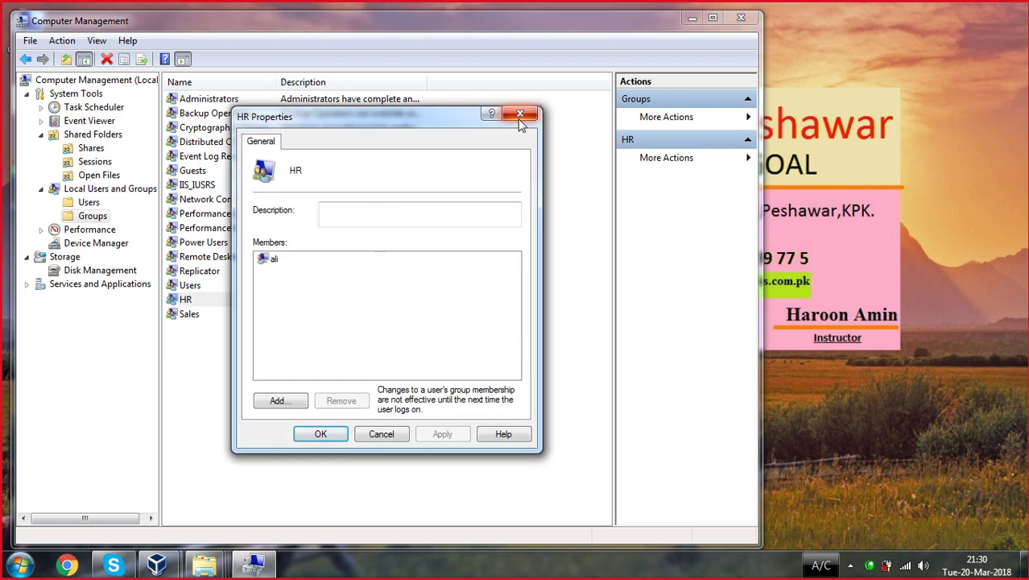
click(520, 114)
double_click(189, 314)
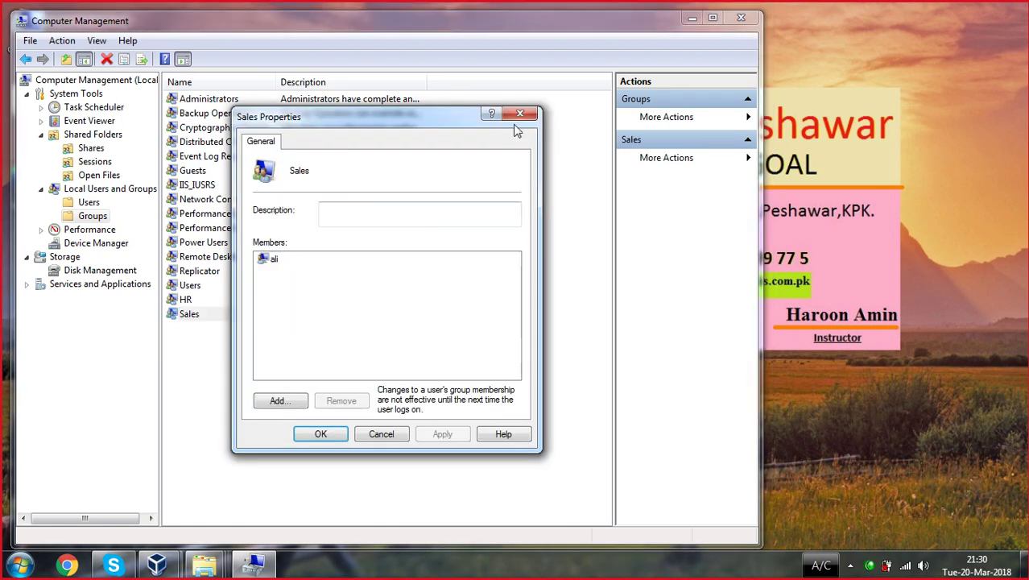
click(520, 114)
click(736, 19)
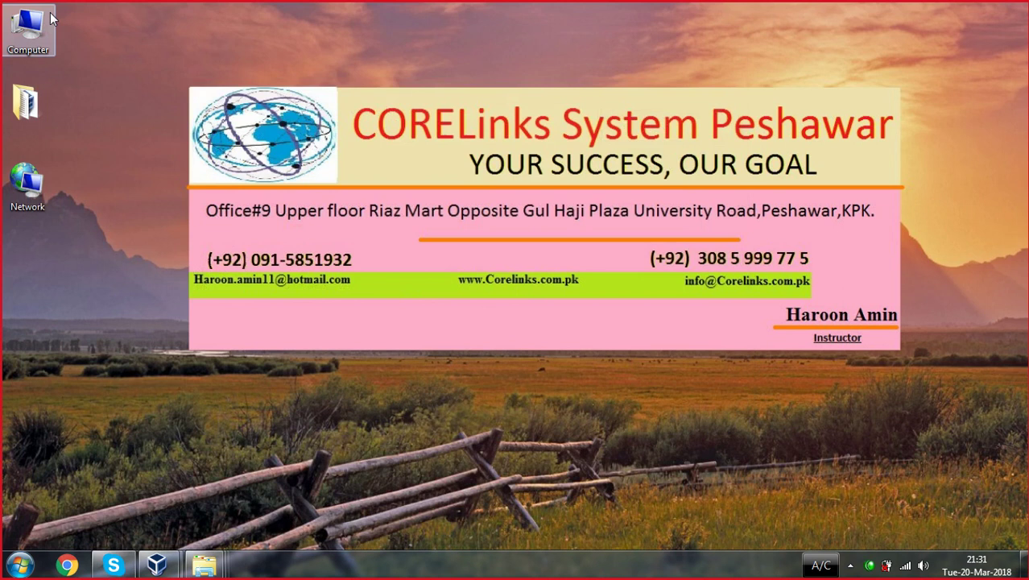
- Quick-format Local Disk (G:) as NTFS with a 512 bytes allocation unit size
double_click(50, 16)
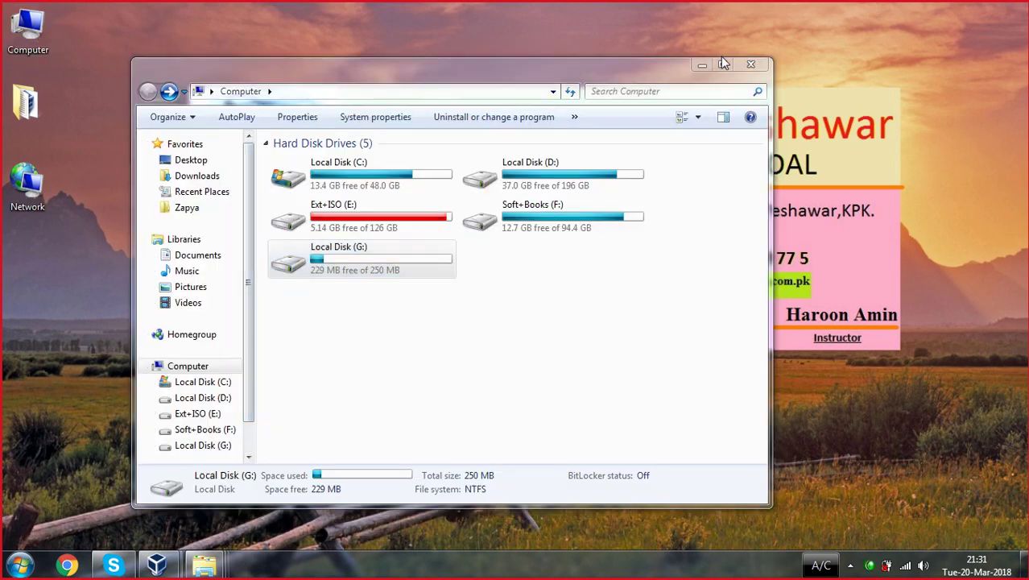
click(724, 64)
click(234, 326)
right_click(231, 162)
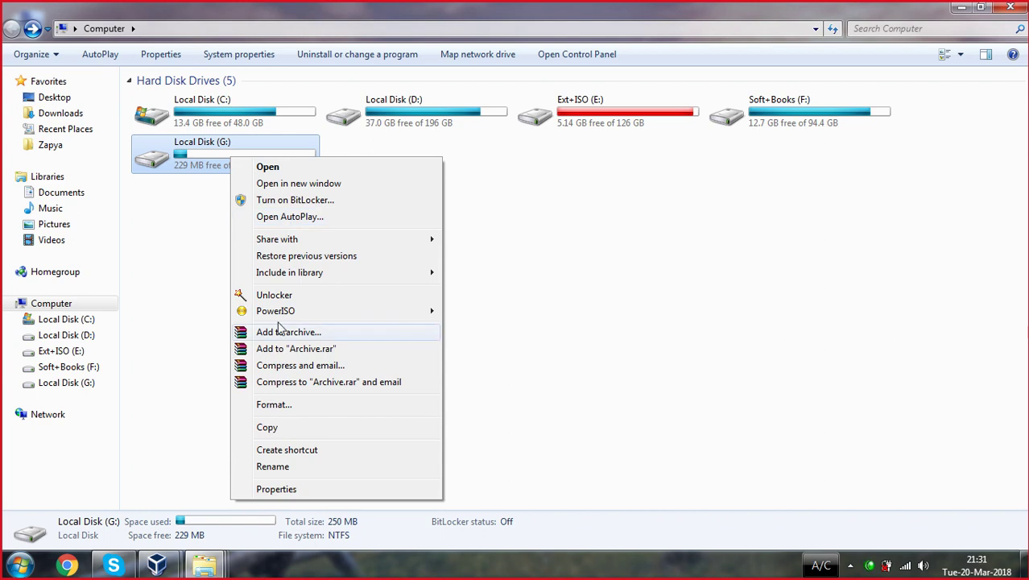
click(273, 405)
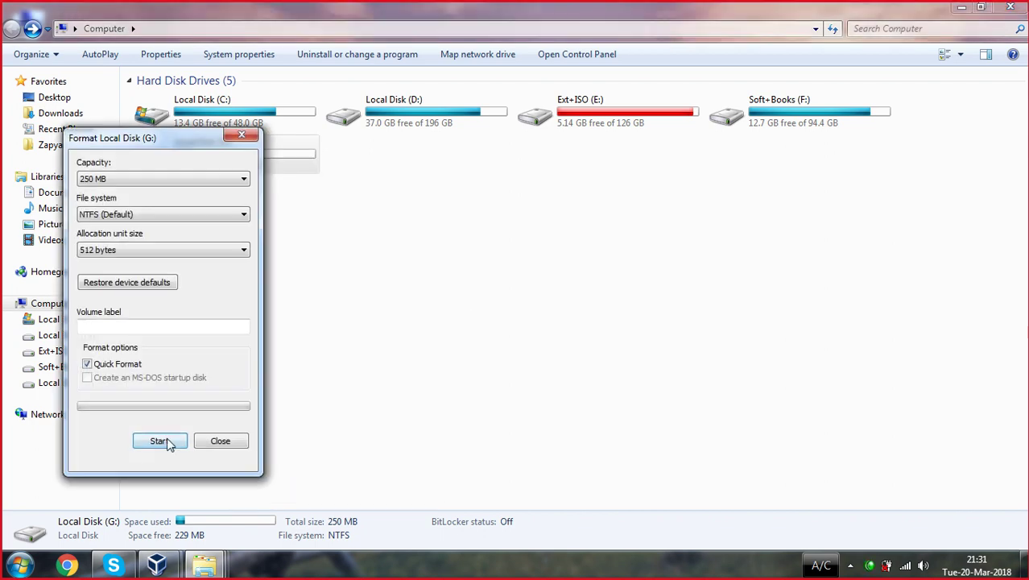
click(160, 442)
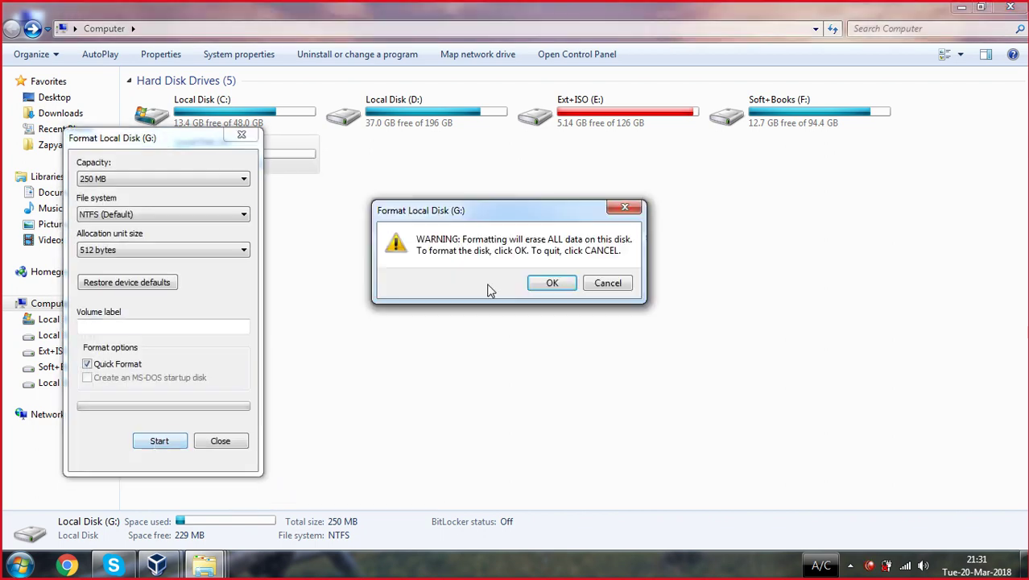
click(549, 283)
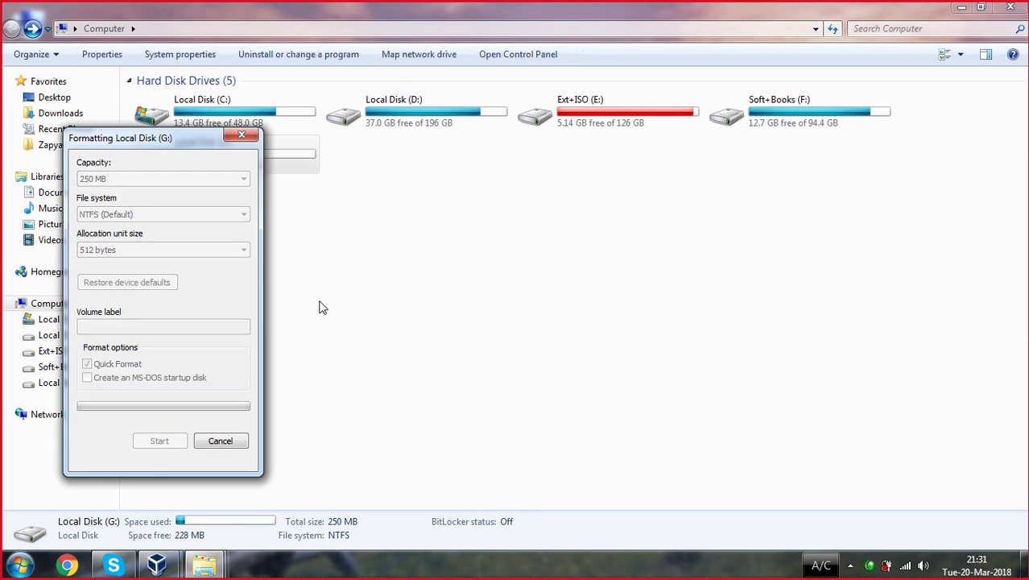
click(599, 280)
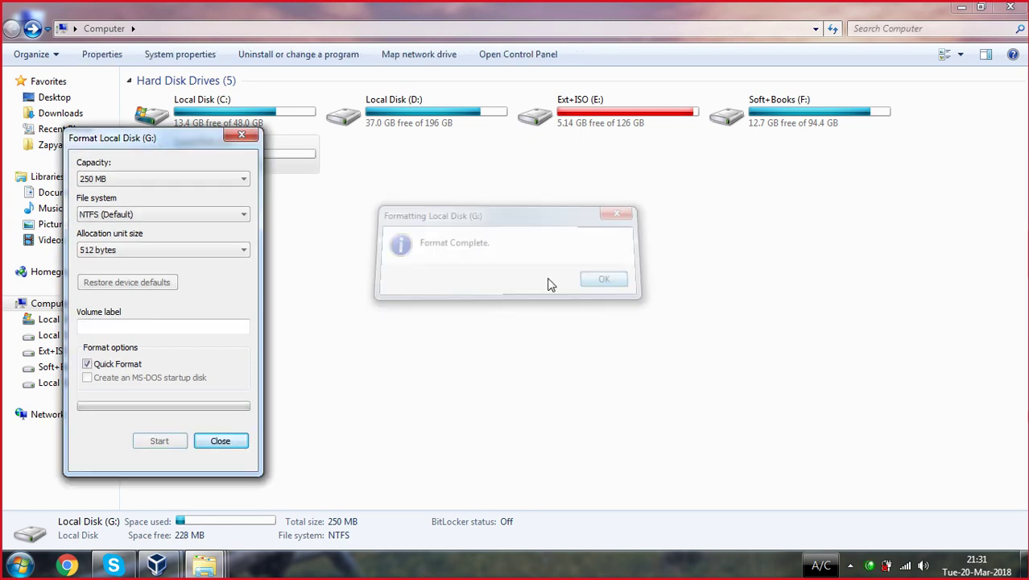
click(241, 141)
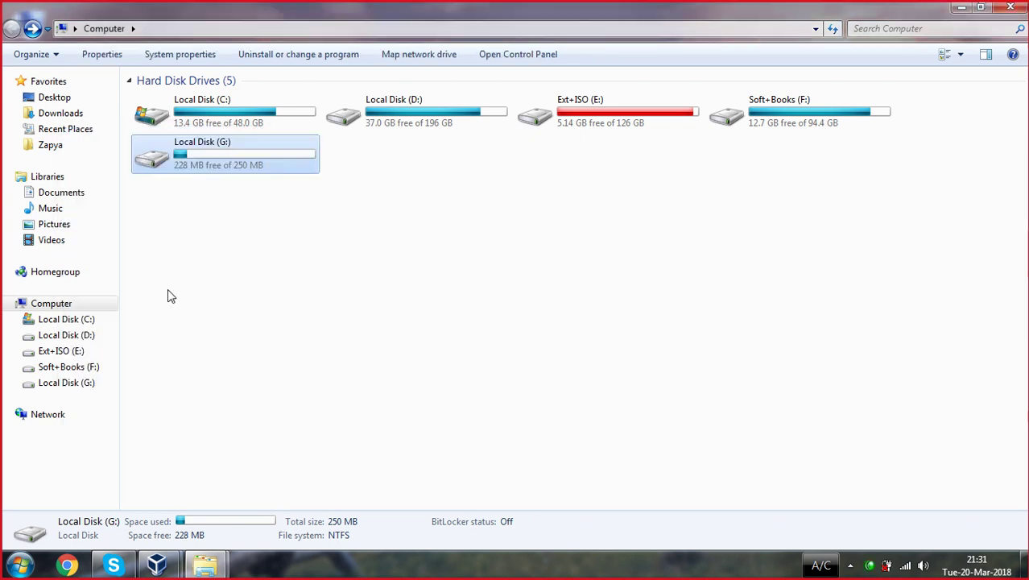
- Edit the security permissions of Local Disk (G:) and remove the Users, SYSTEM and Authenticated Users entries
right_click(201, 164)
click(253, 472)
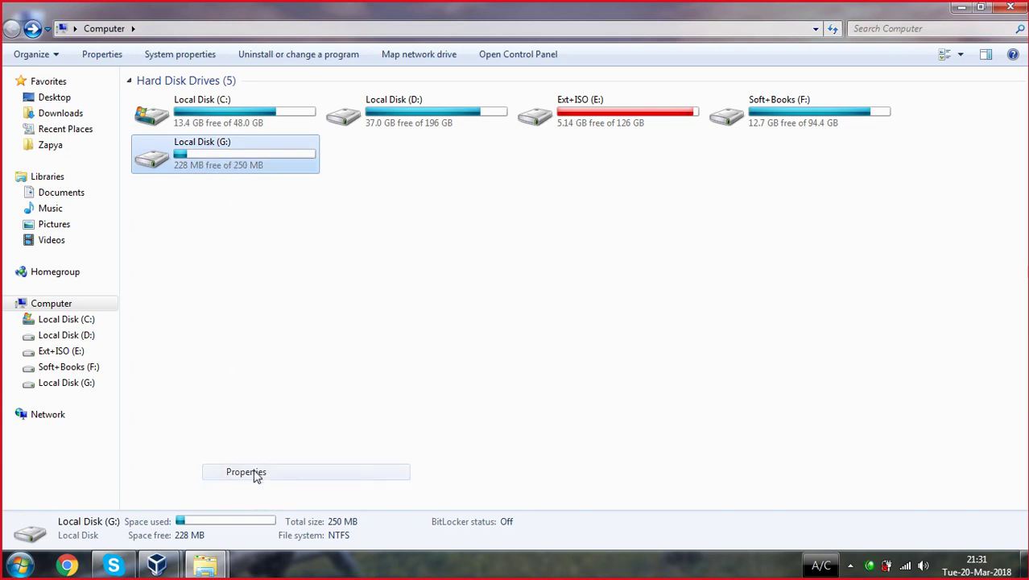
click(239, 195)
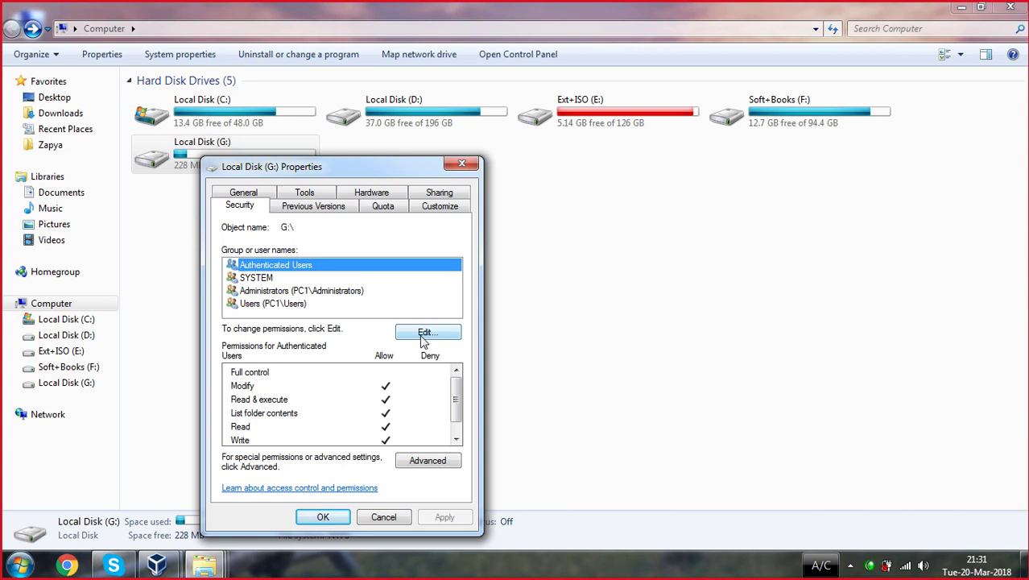
click(259, 306)
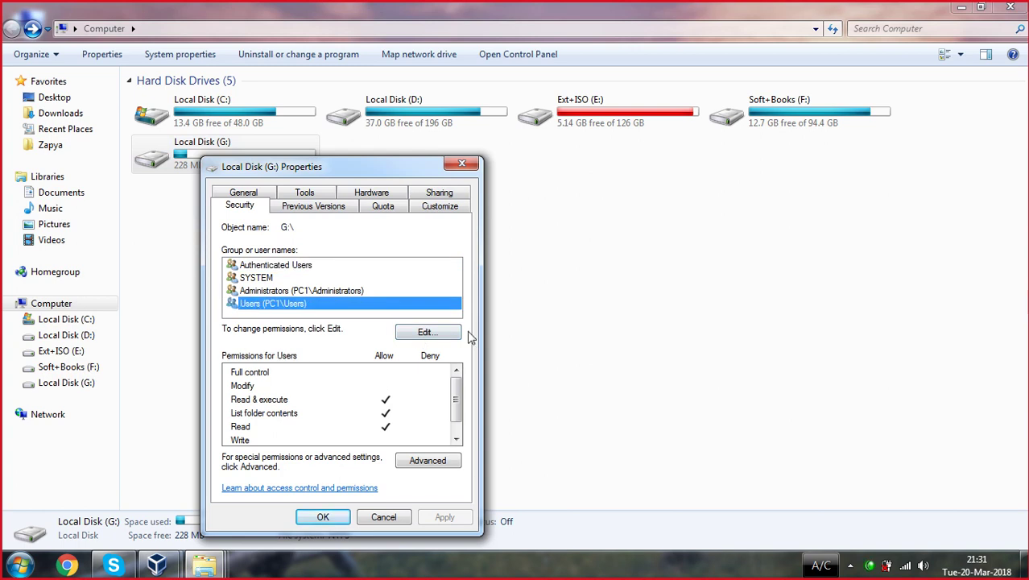
click(417, 333)
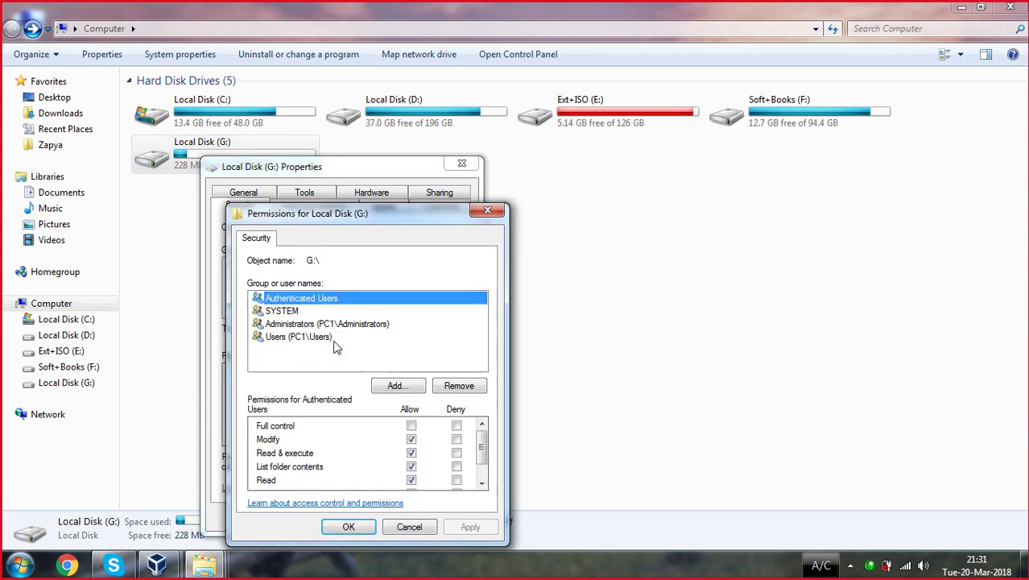
click(322, 324)
click(306, 336)
click(459, 386)
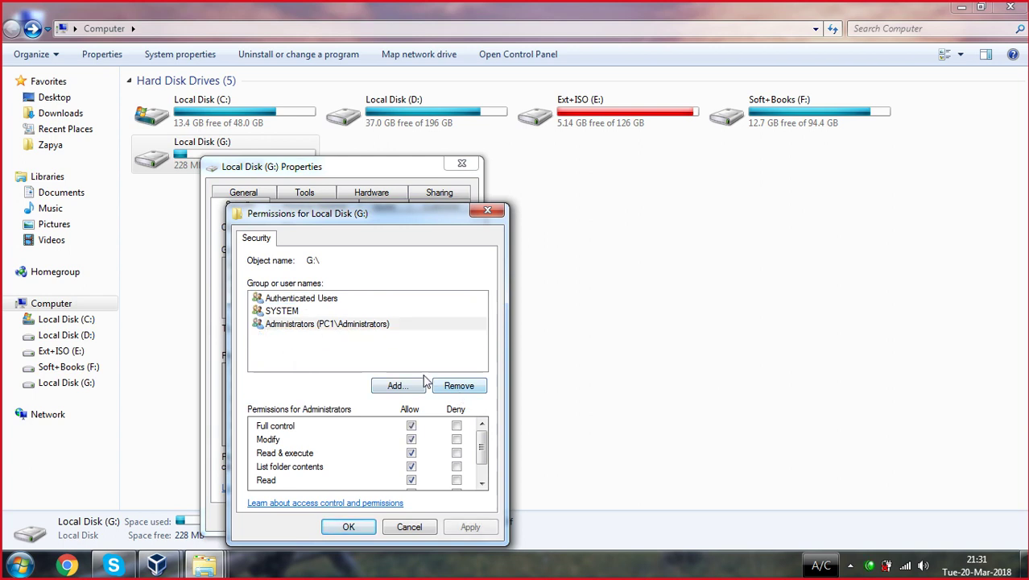
click(282, 311)
click(459, 385)
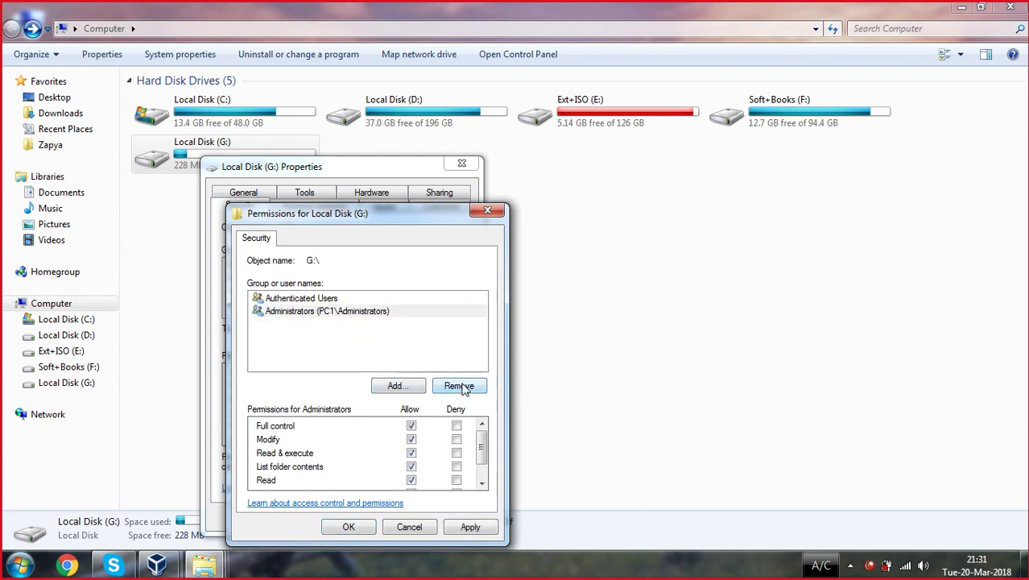
click(304, 298)
click(457, 386)
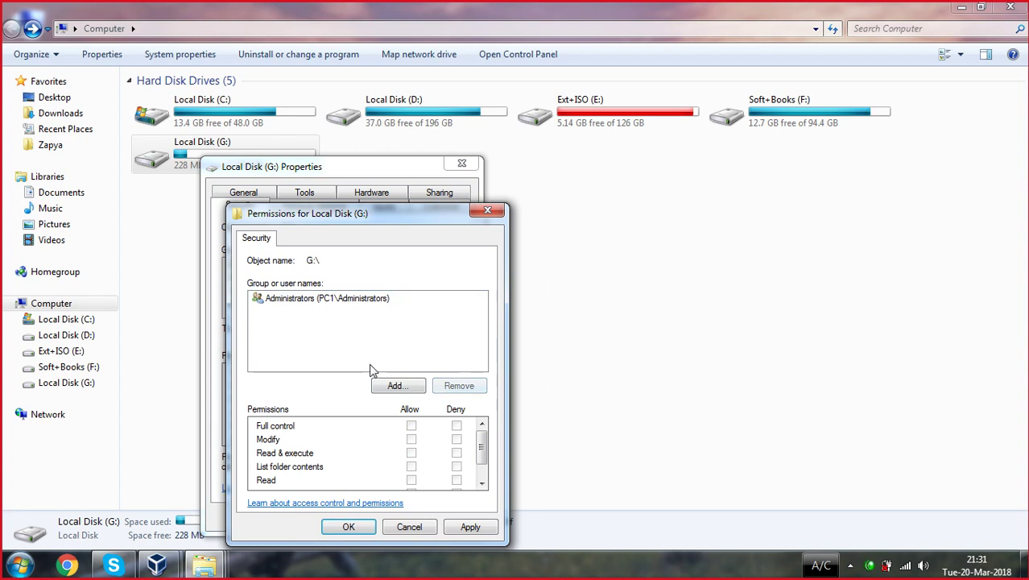
- Add the HR group to the permission entries of Local Disk (G:)
click(390, 387)
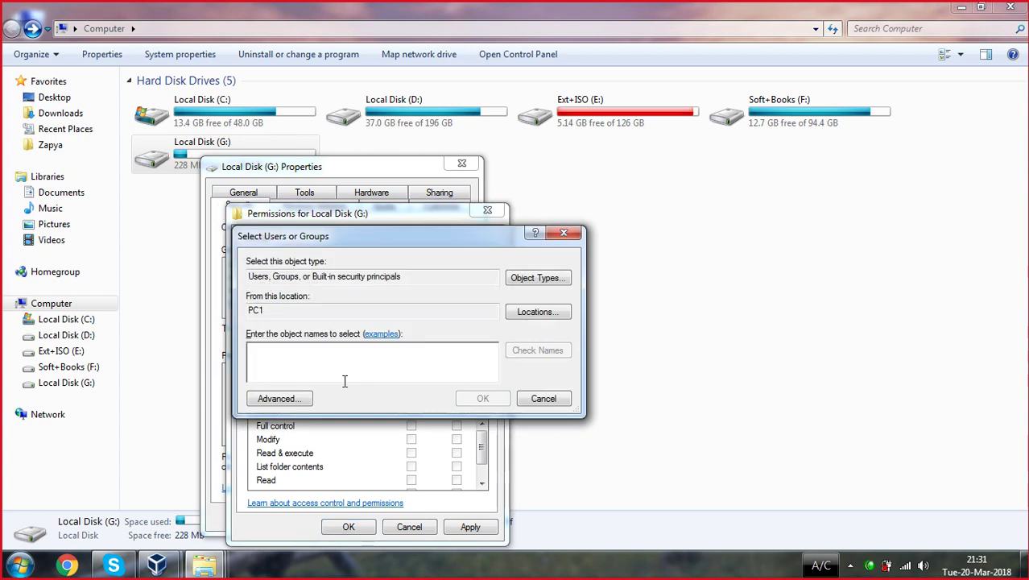
text(hr)
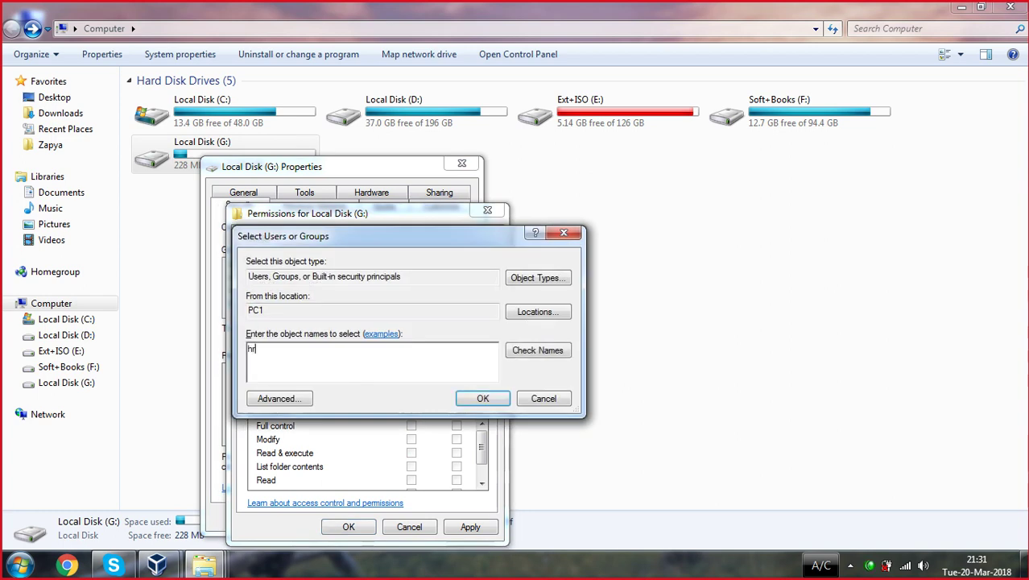
key(Return)
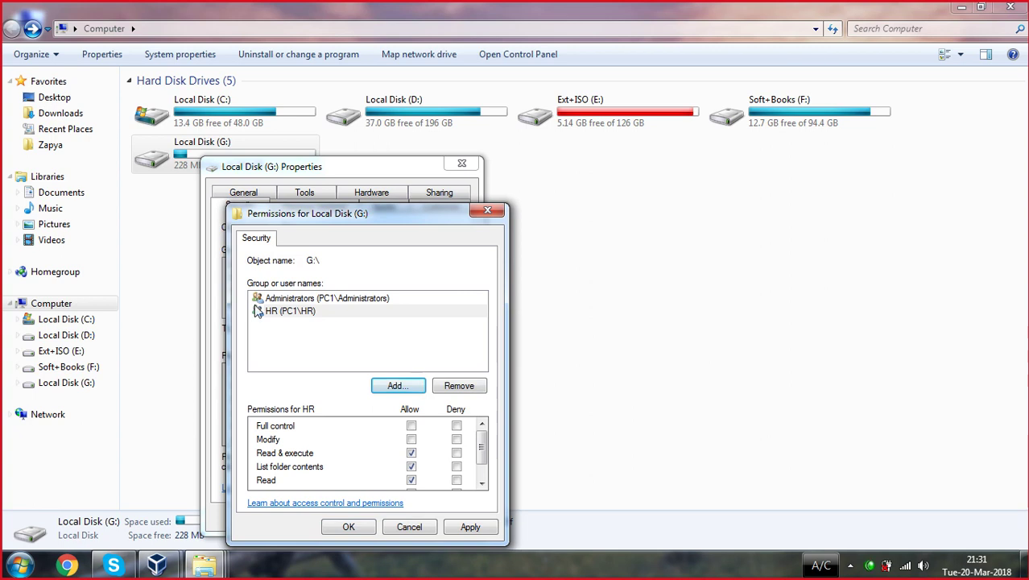
- Set Full control to Deny for the HR group on Local Disk (G:)
click(277, 314)
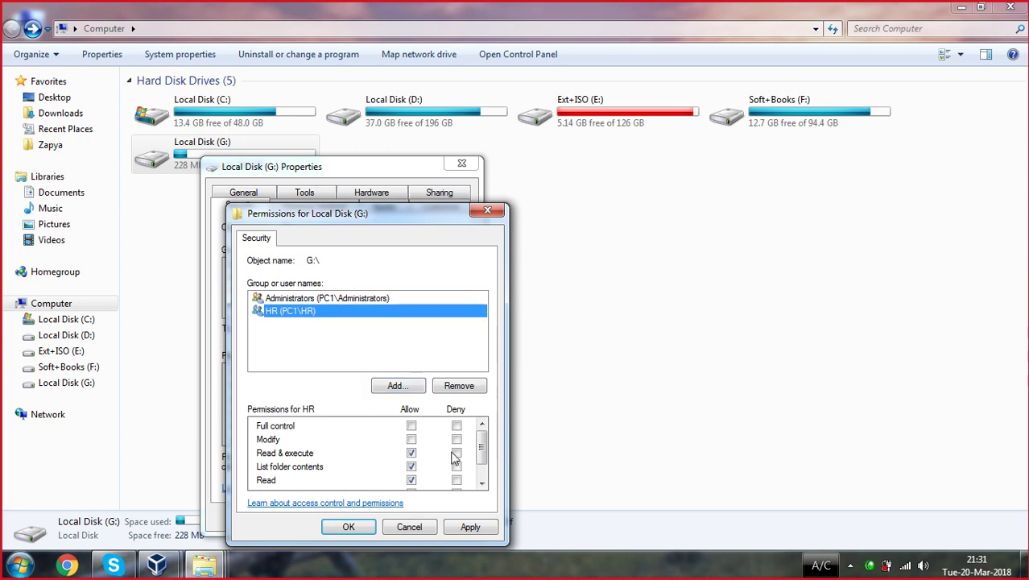
mouse_move(486, 453)
mouse_down()
mouse_move(481, 463)
mouse_move(483, 445)
mouse_move(486, 468)
mouse_move(483, 435)
mouse_move(483, 458)
mouse_up()
click(412, 469)
click(457, 426)
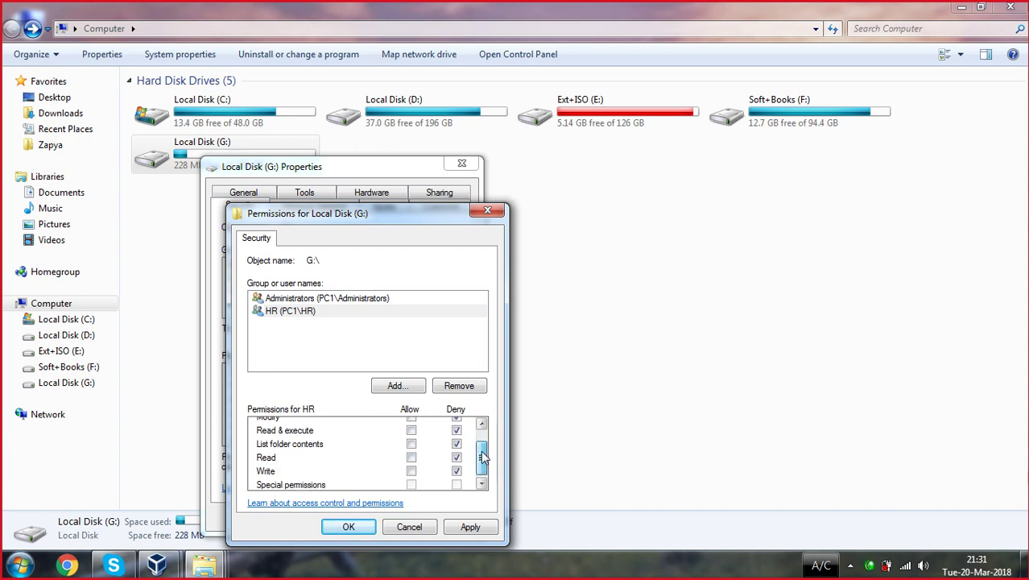
- Allow Read and deny only Write for the HR group on Local Disk (G:), and apply the permissions including the deny entry
click(411, 457)
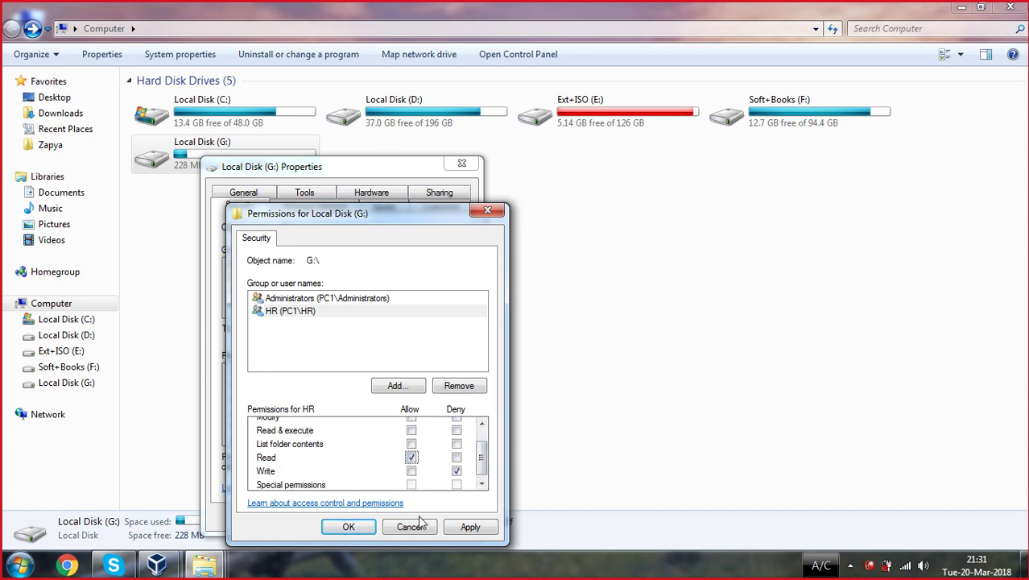
click(461, 531)
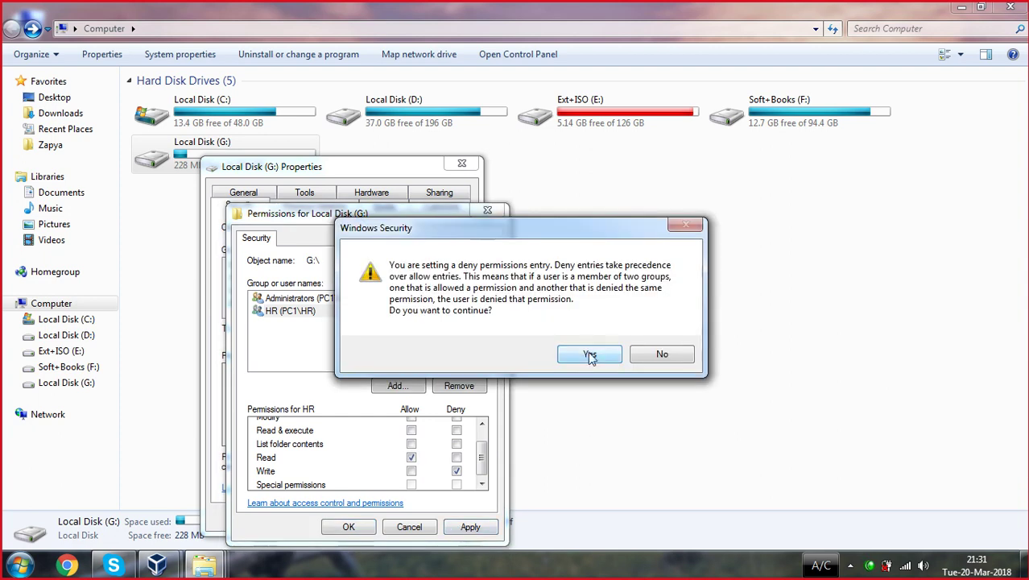
click(603, 360)
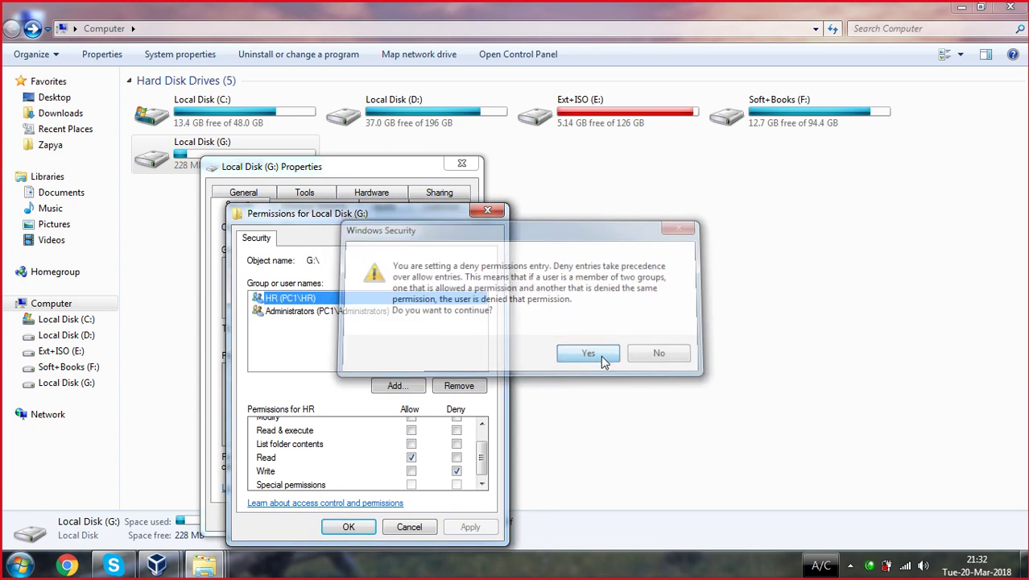
- Add the Sales group to the permission entries of Local Disk (G:)
click(406, 388)
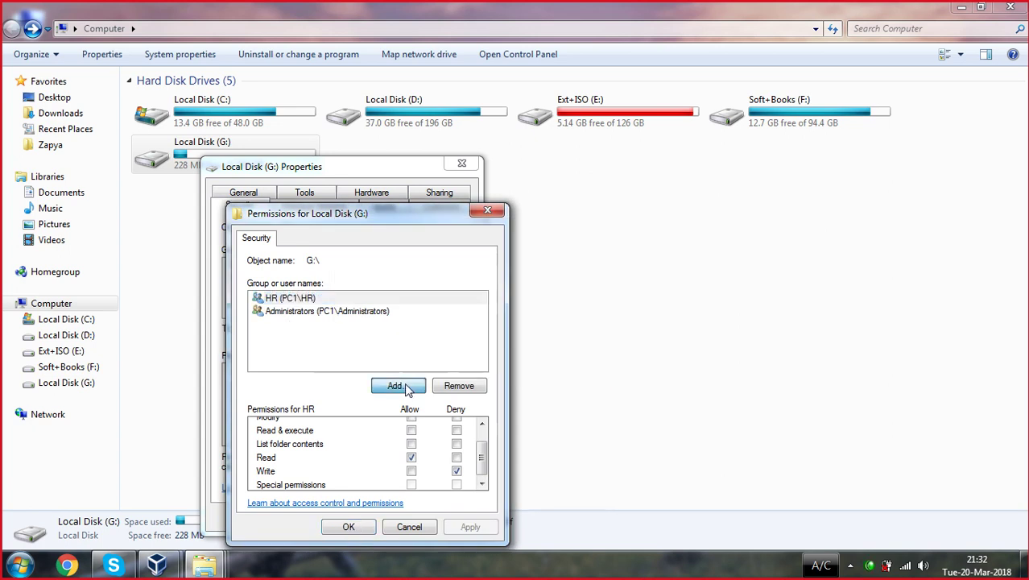
text(s)
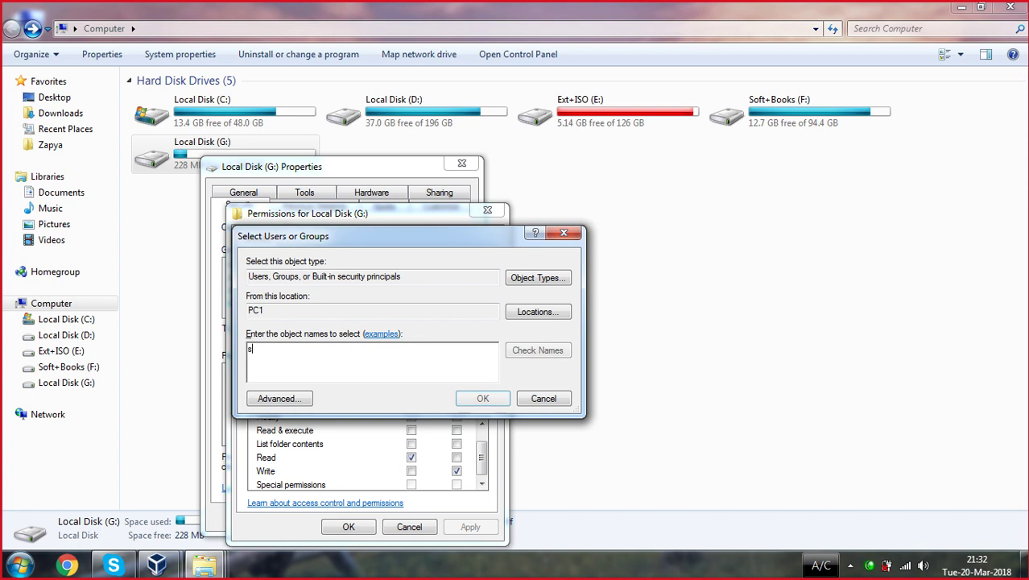
text(ales)
key(Return)
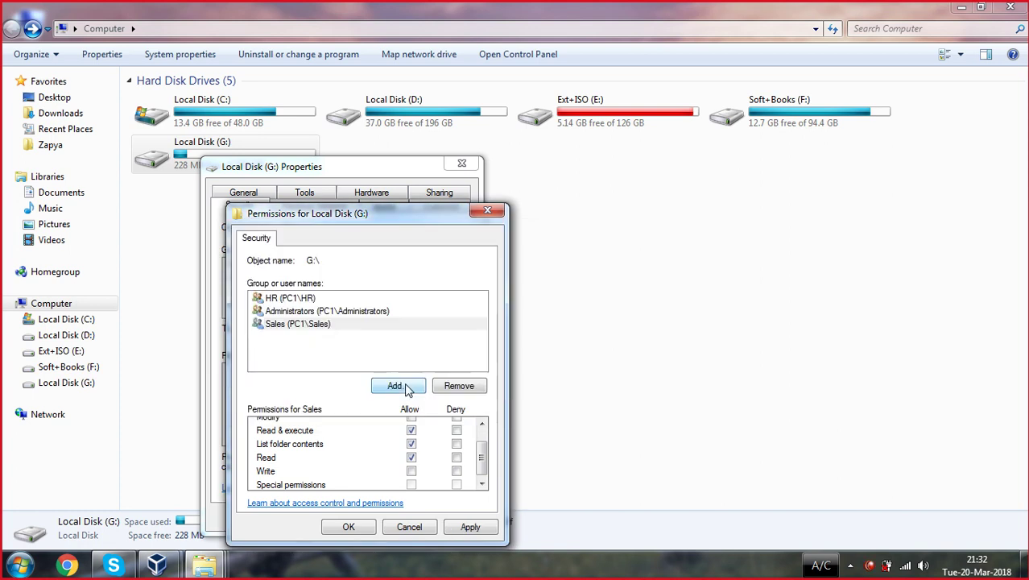
- Allow Write for the Sales group on Local Disk (G:), apply the permissions and close the drive's properties
click(299, 325)
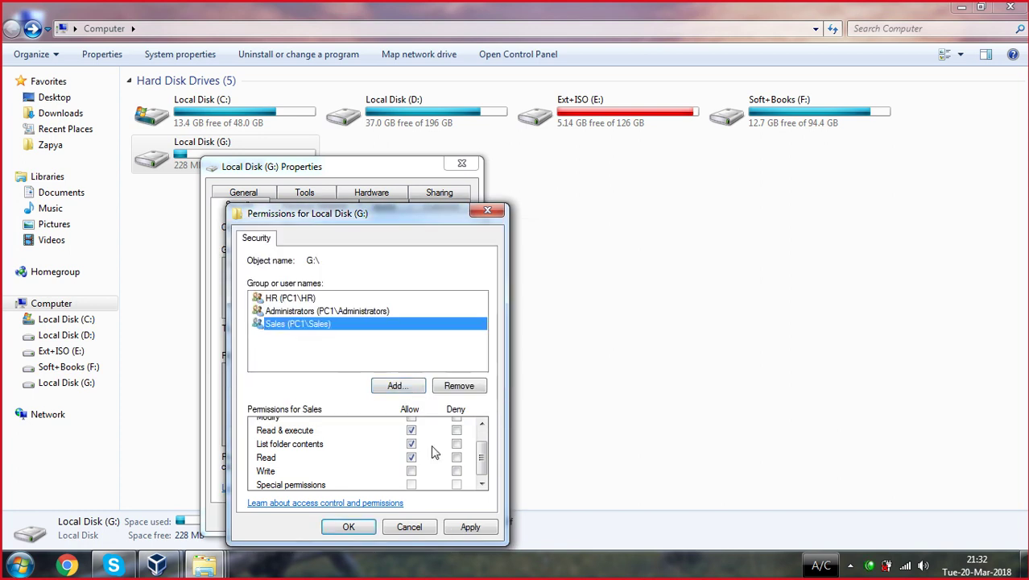
drag(482, 456, 485, 442)
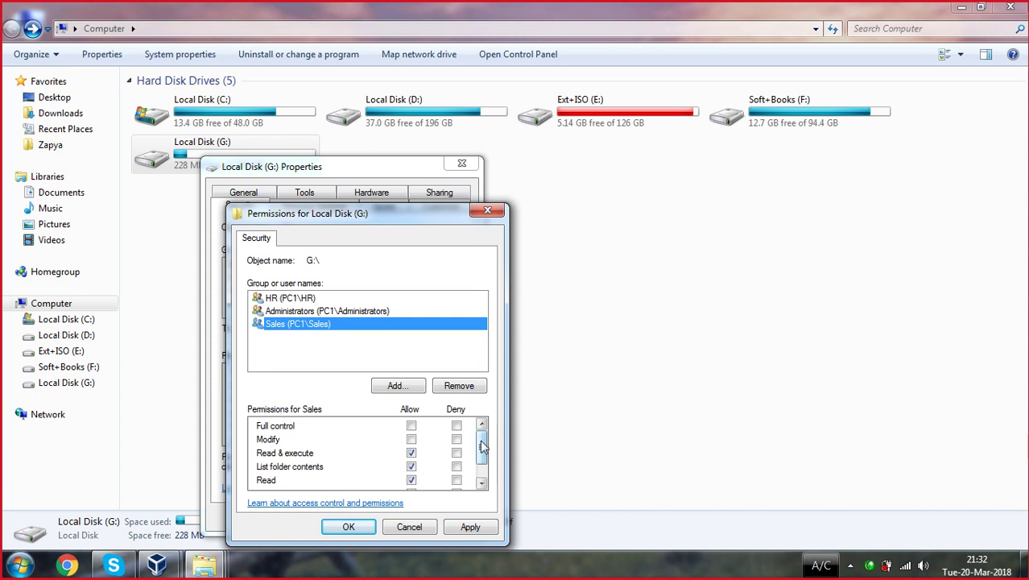
drag(483, 447, 483, 461)
click(411, 468)
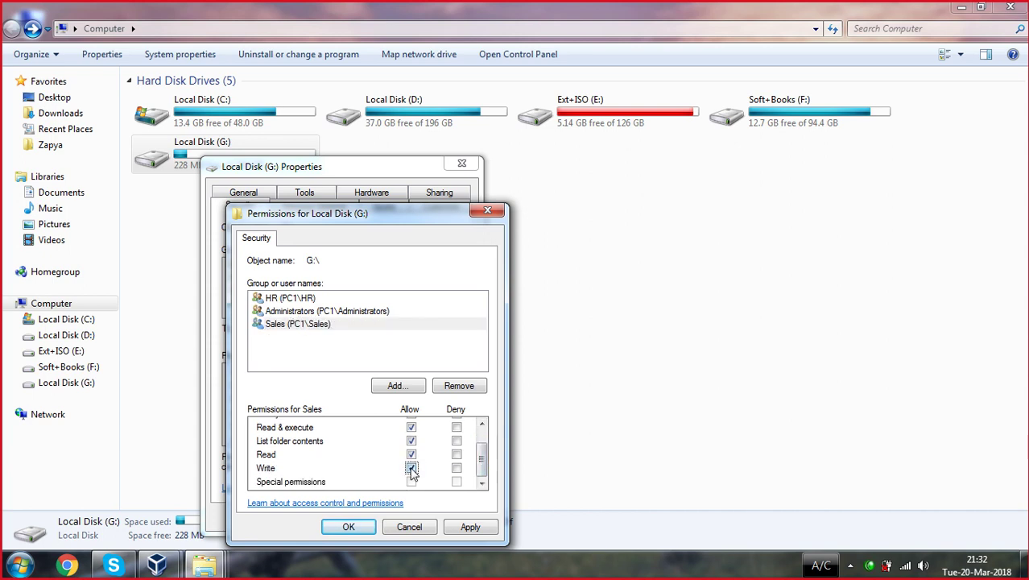
click(473, 529)
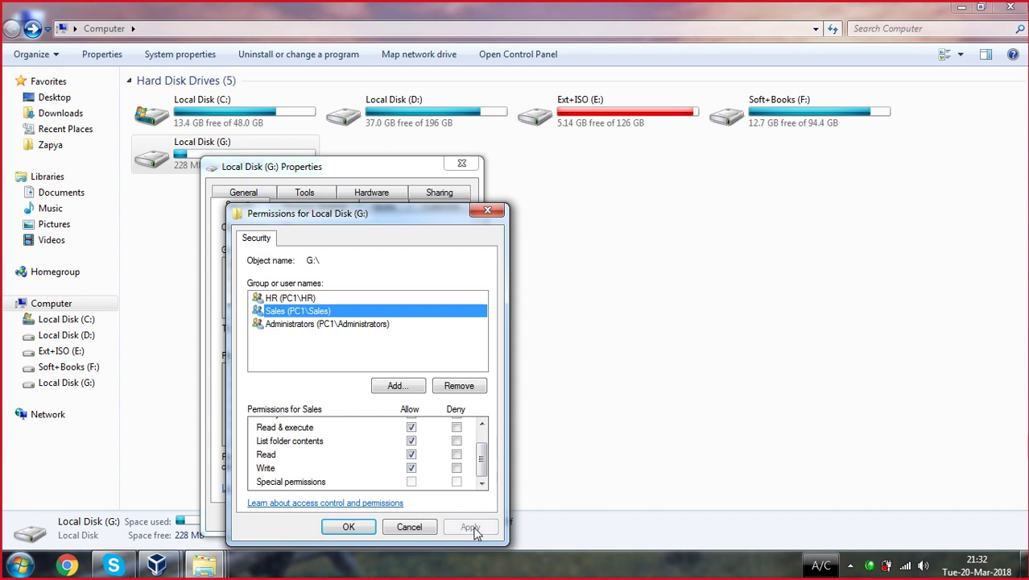
click(347, 528)
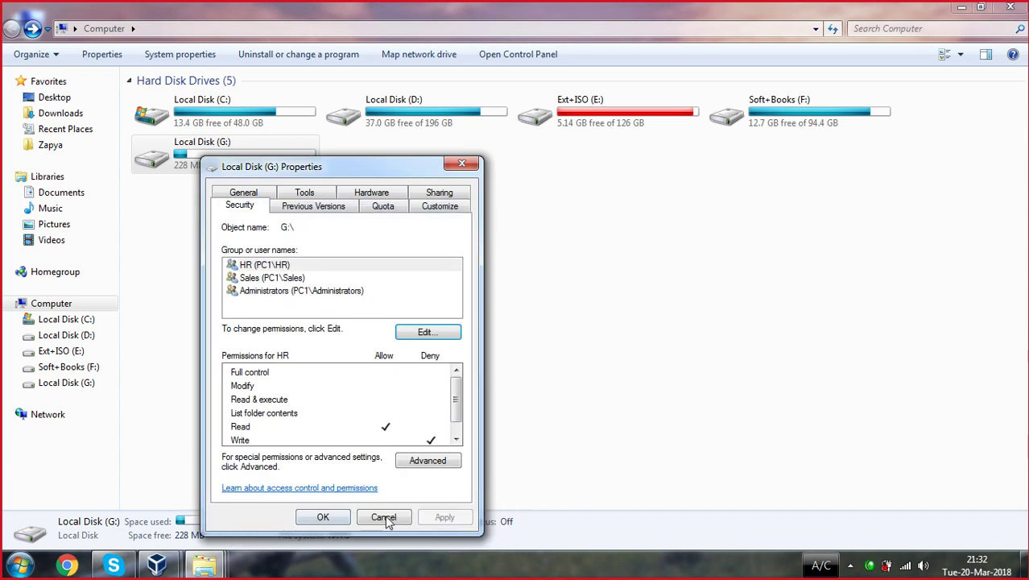
click(323, 517)
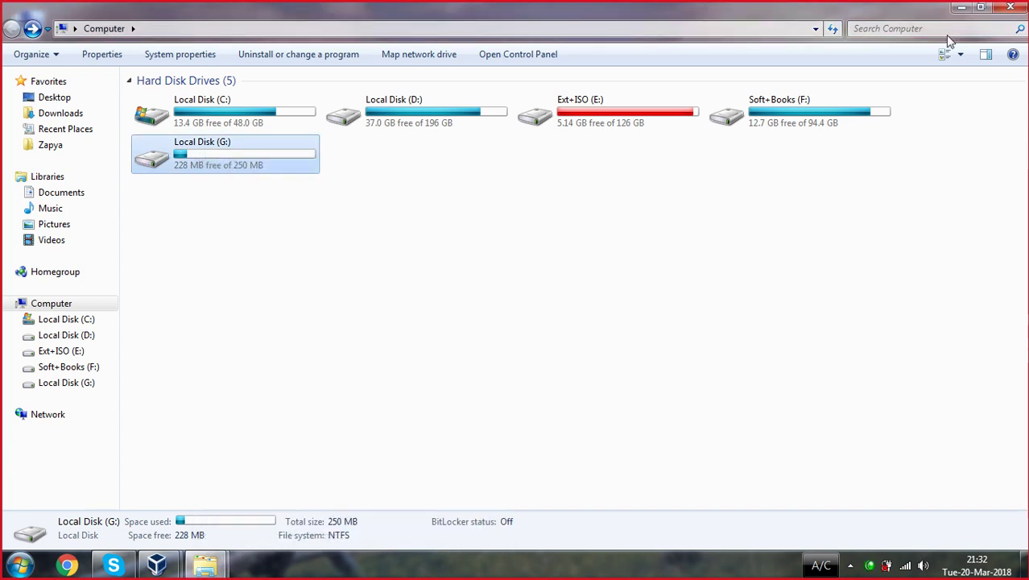
- Minimize the Computer window, switch to Computer Management and open the Users list under Local Users and Groups
click(958, 9)
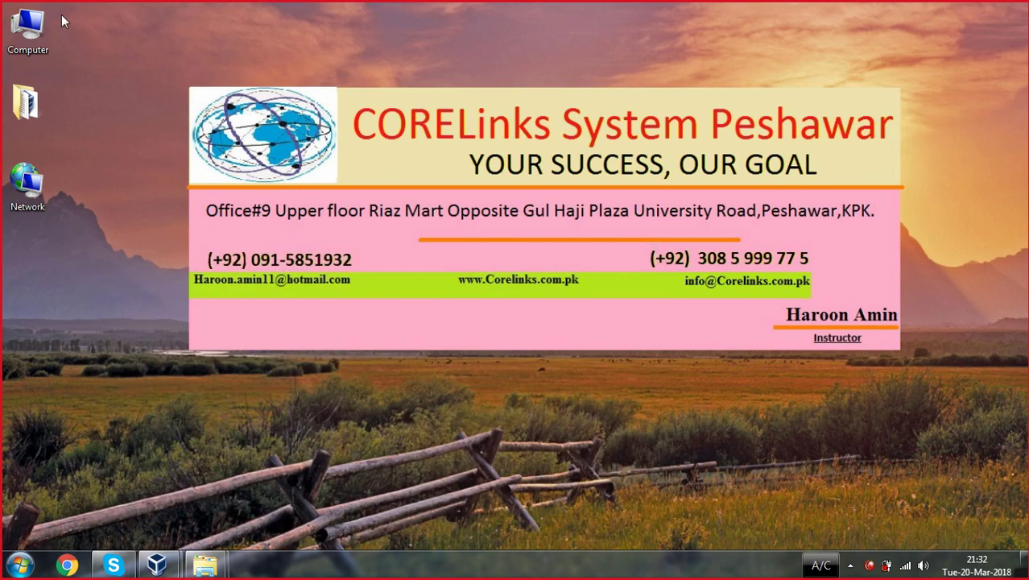
right_click(25, 20)
click(63, 44)
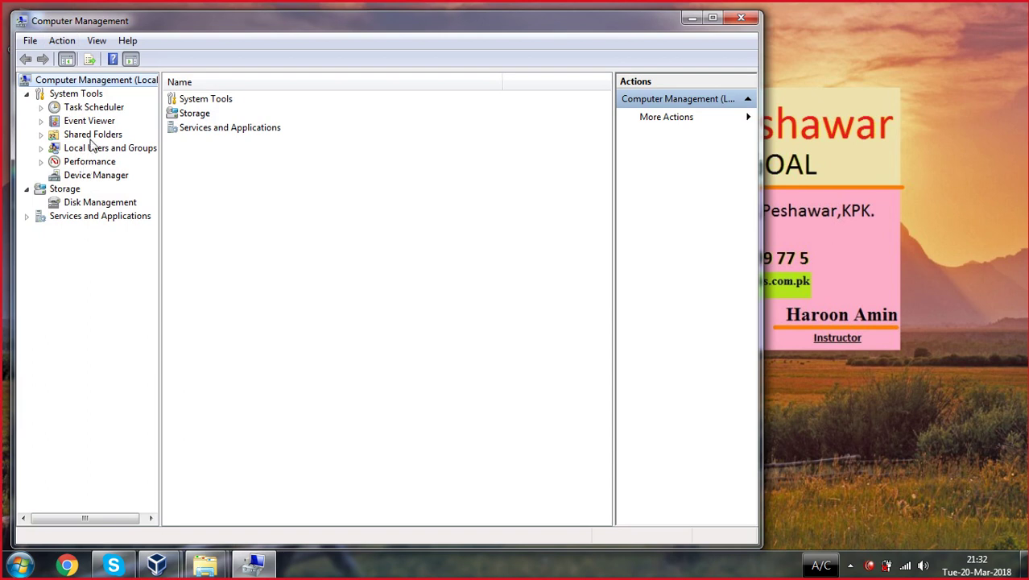
double_click(117, 148)
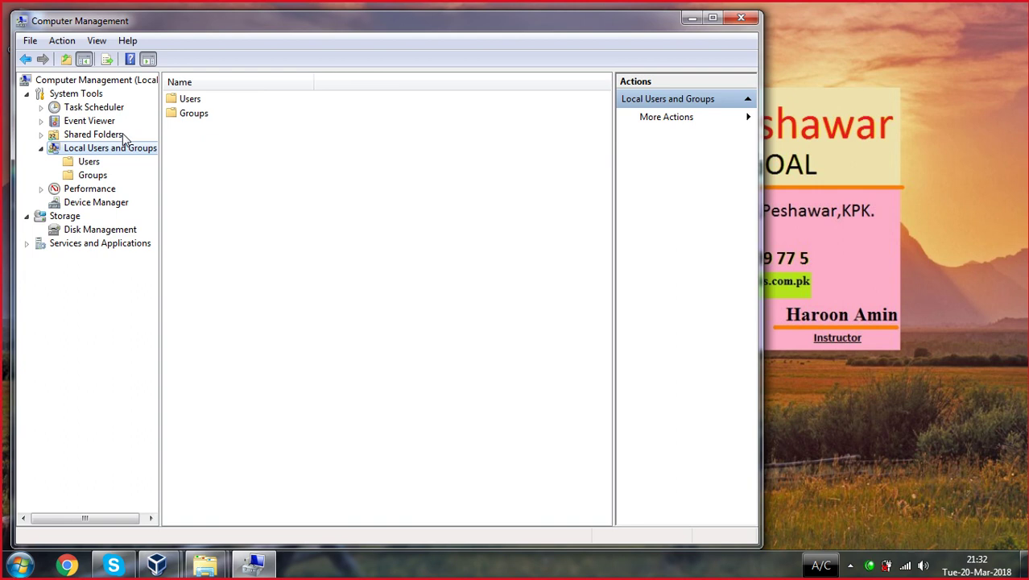
double_click(189, 102)
- Add the user account listed just above Guest to the HR group and apply the membership
click(187, 144)
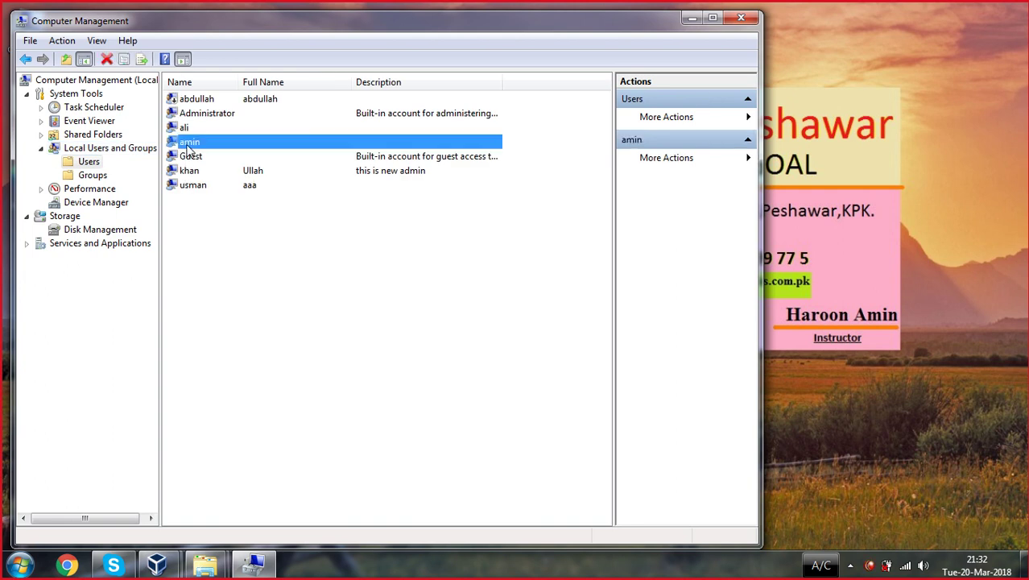
right_click(186, 144)
click(237, 248)
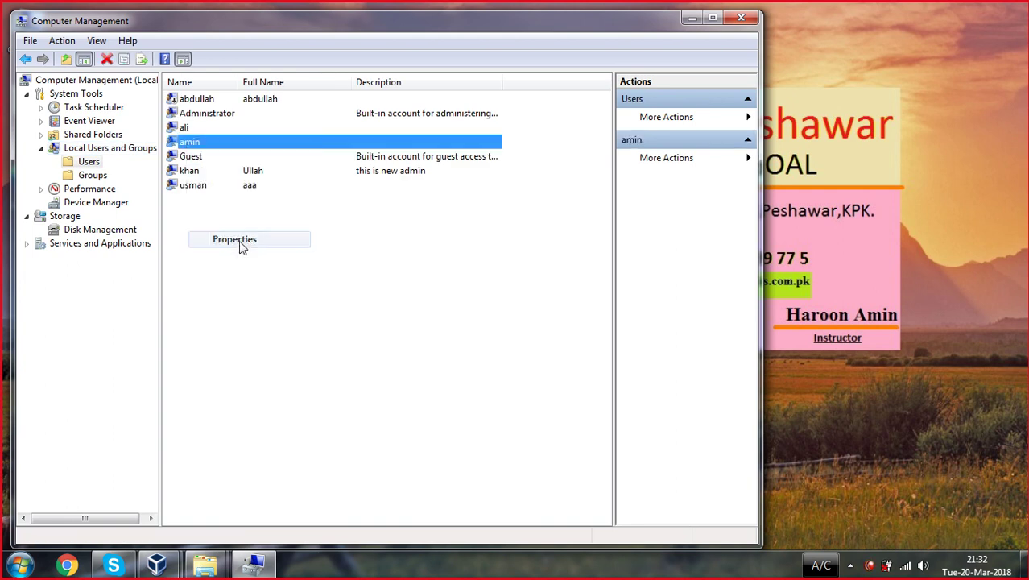
click(304, 142)
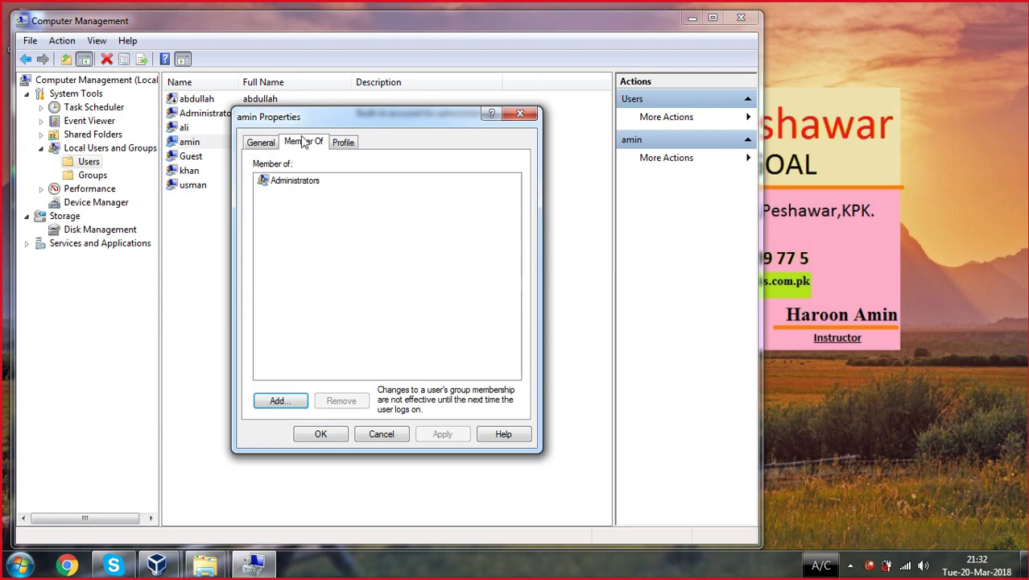
click(277, 401)
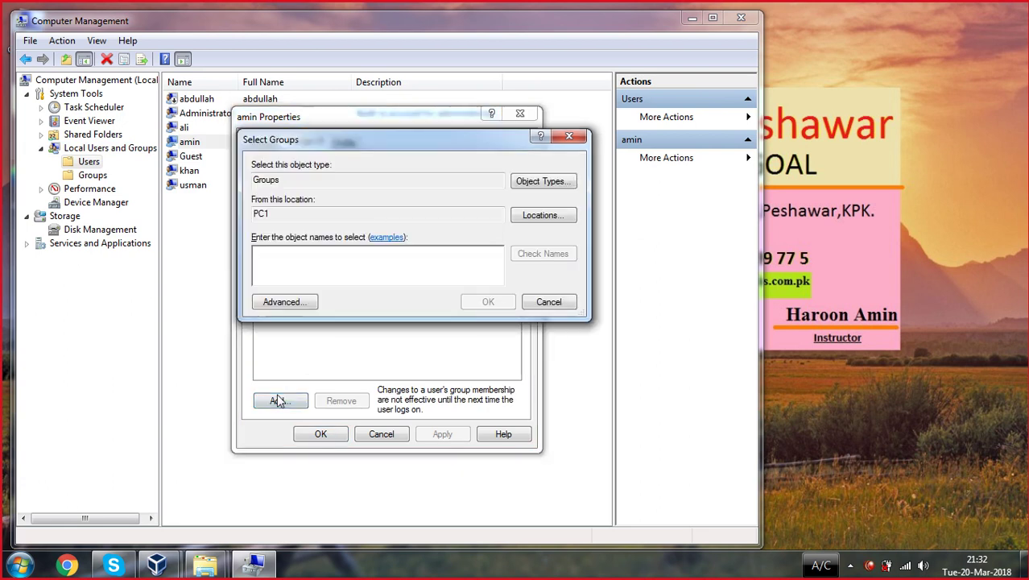
text(hr)
key(Return)
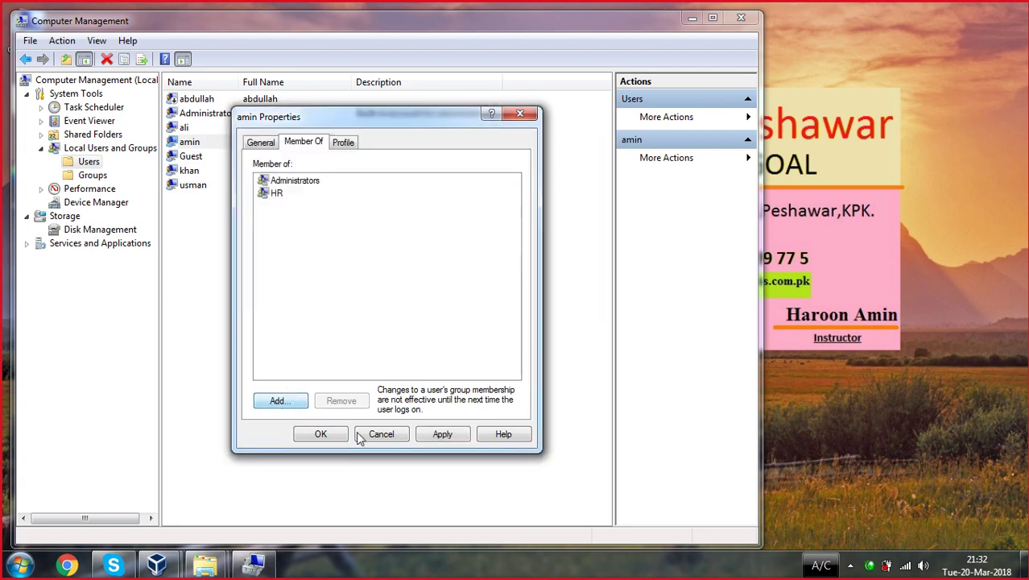
click(439, 434)
click(320, 434)
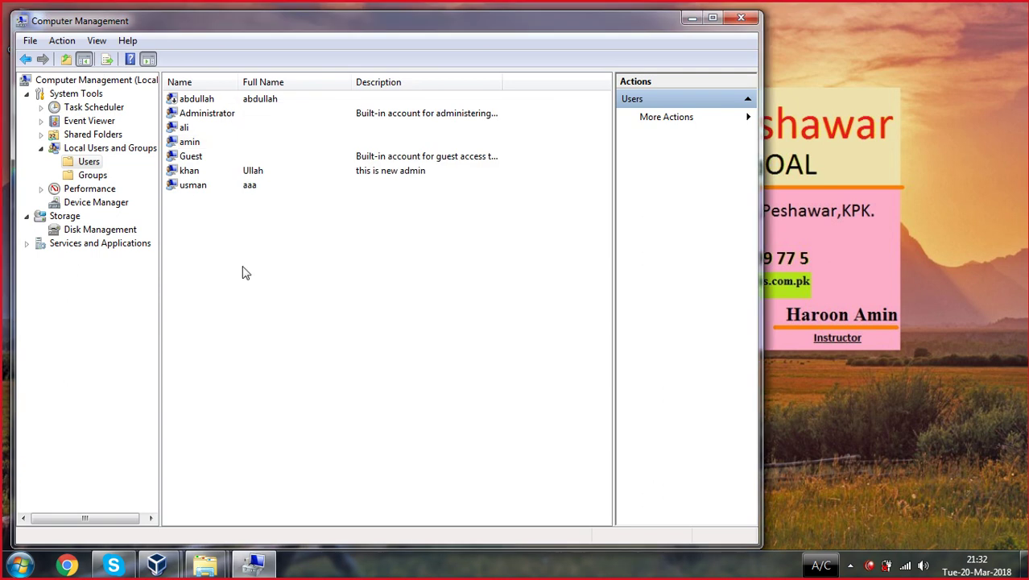
- Add the user account described as "this is new admin" to the Sales group, apply the membership and close Computer Management
right_click(186, 176)
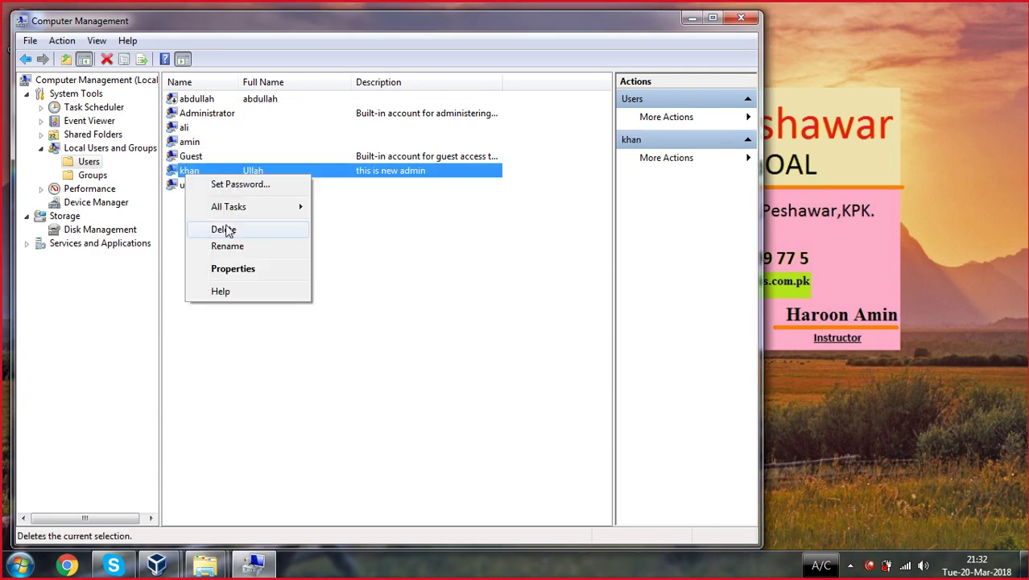
click(234, 269)
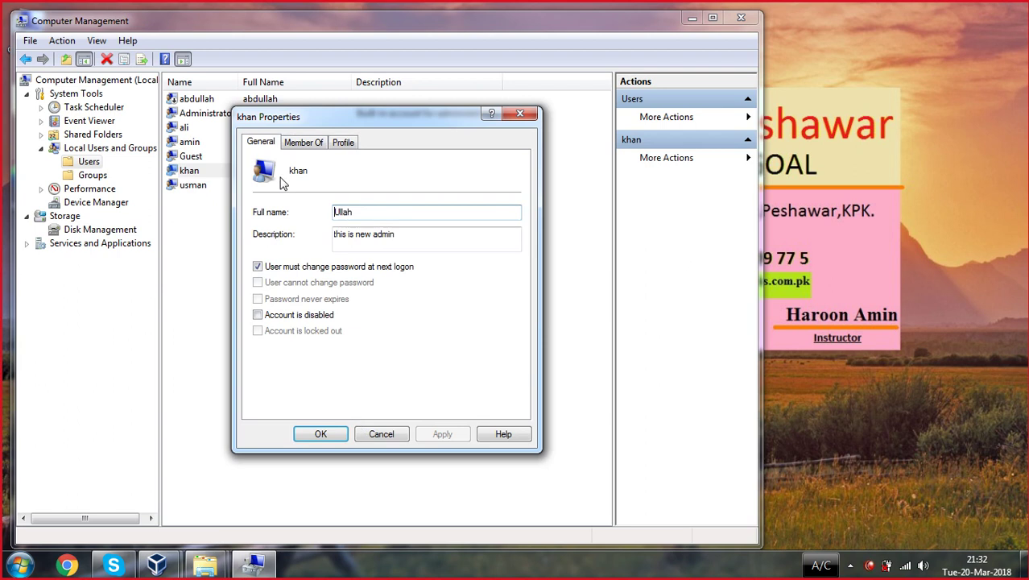
click(303, 144)
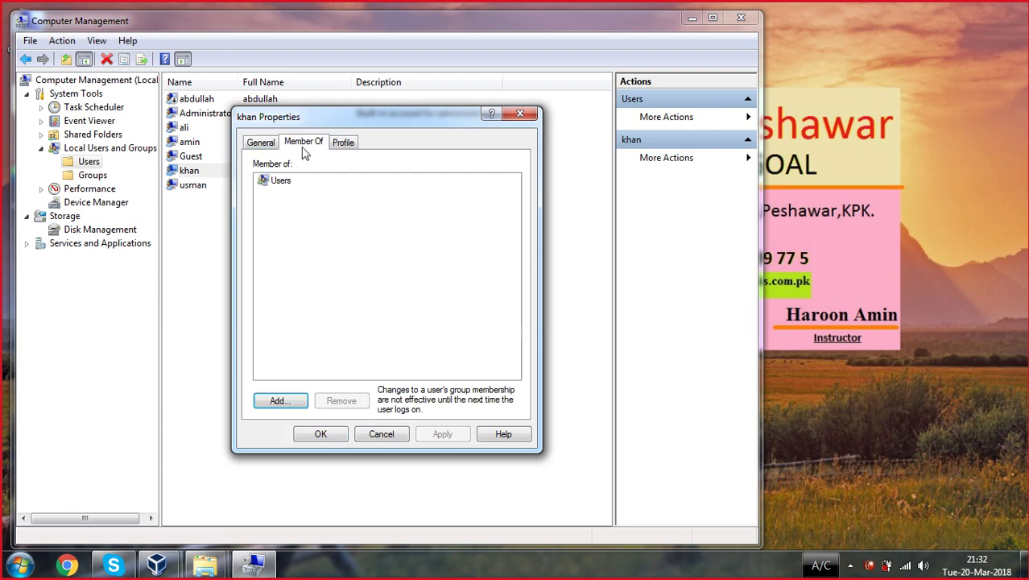
click(277, 401)
text(sales)
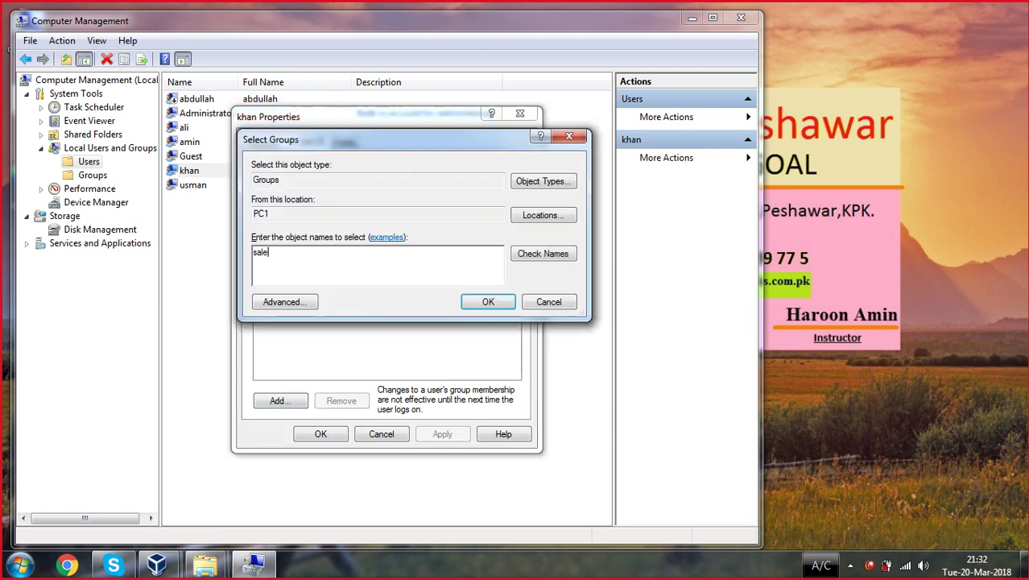
key(Return)
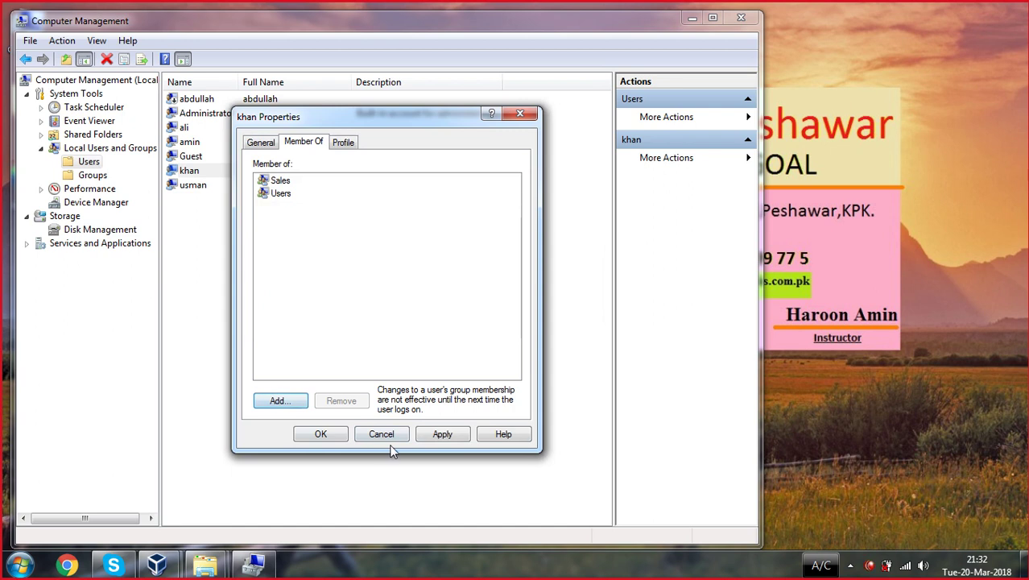
click(447, 435)
click(321, 436)
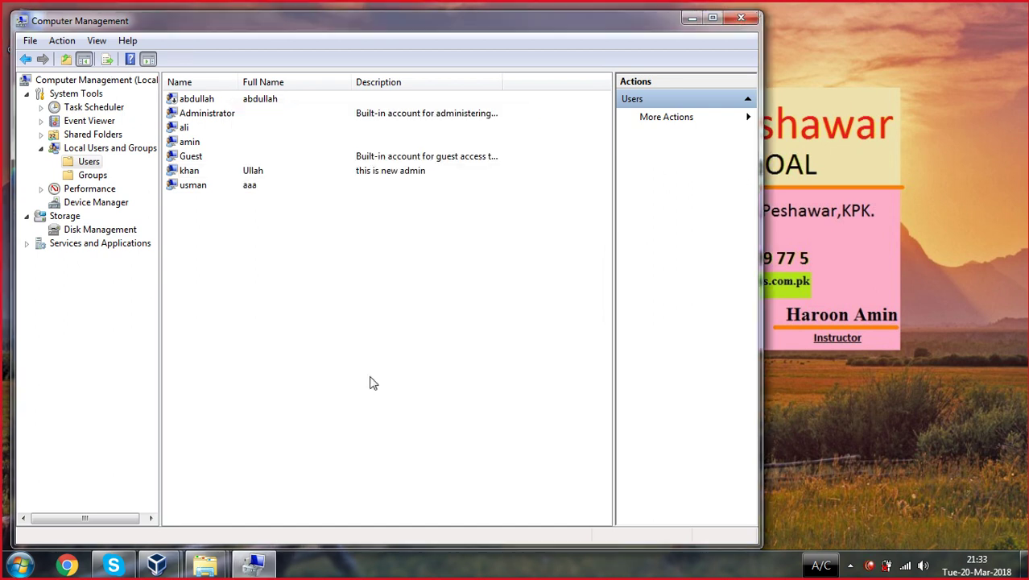
key(alt+F4)
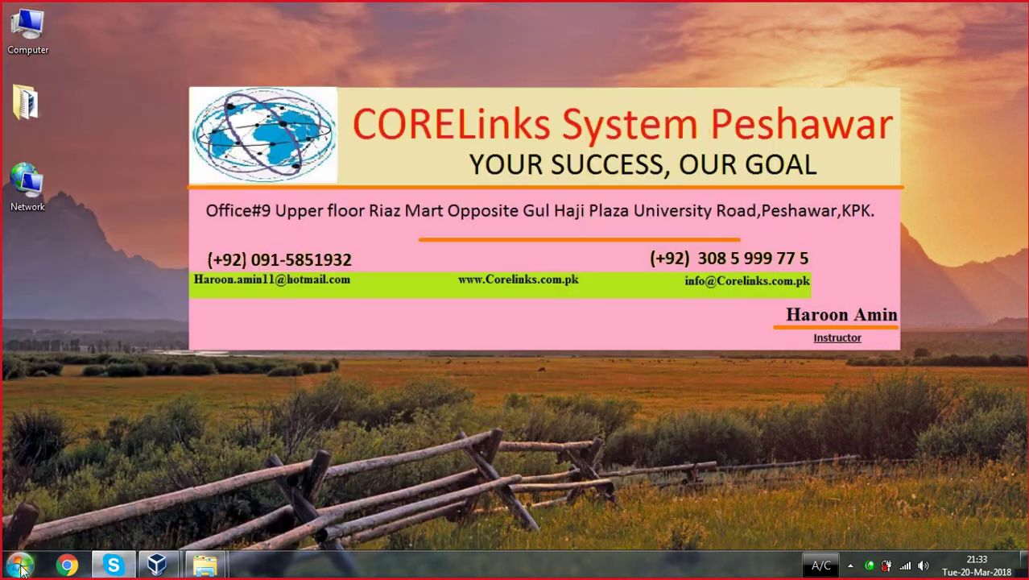
- Leave the Administrator session open and switch user to sign in with another account
click(19, 565)
click(268, 531)
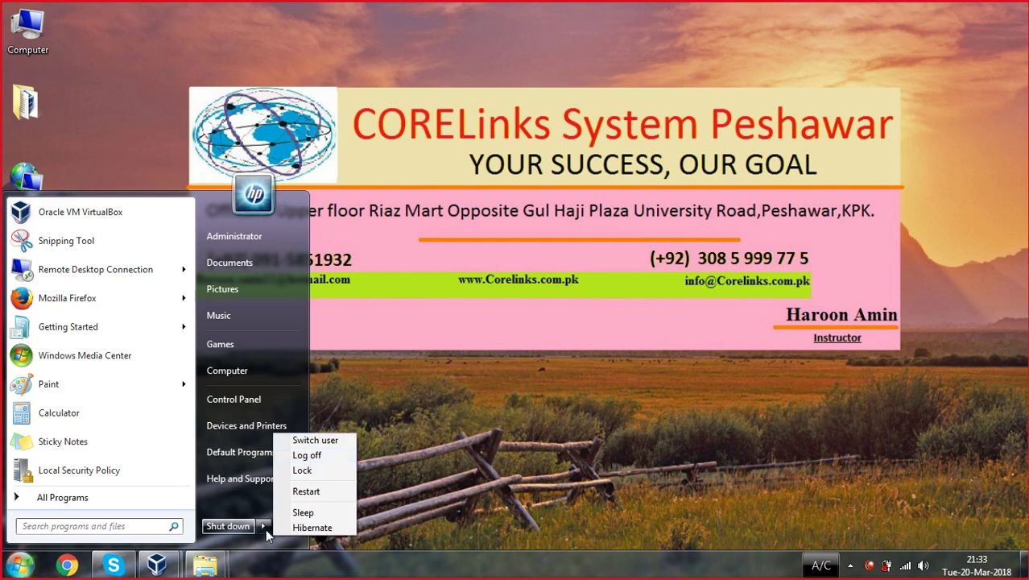
click(315, 445)
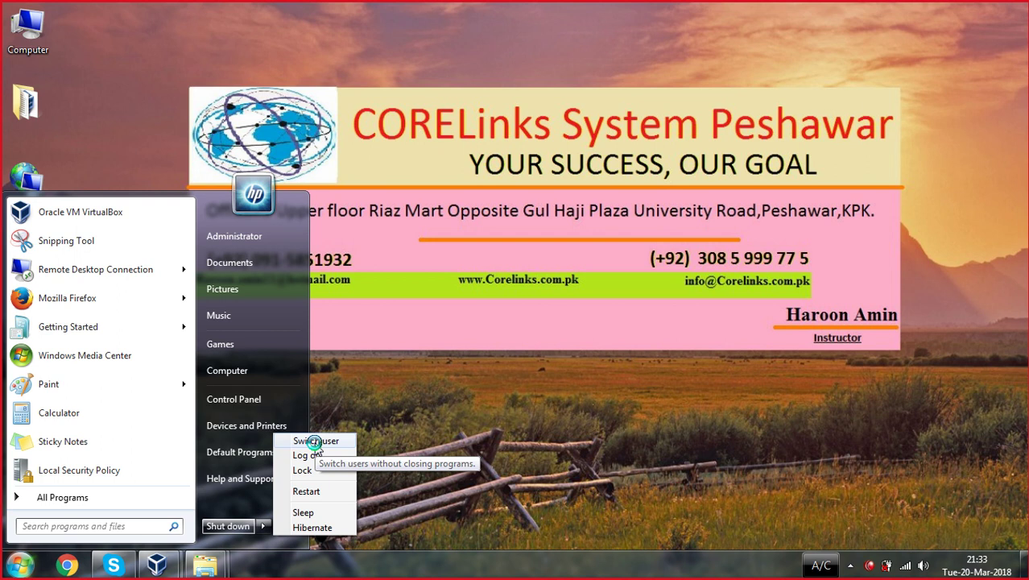
click(315, 442)
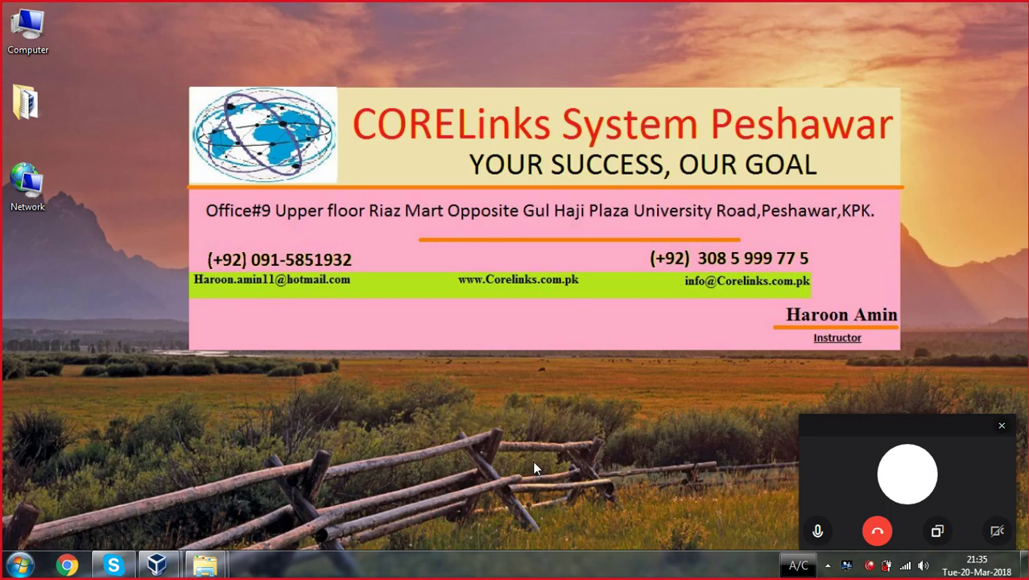
click(668, 282)
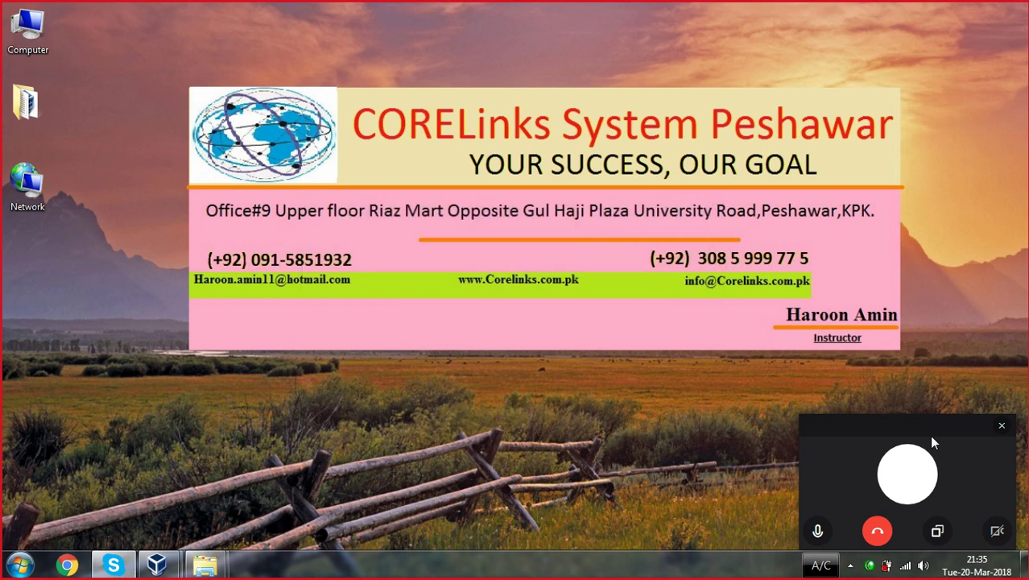
right_click(157, 319)
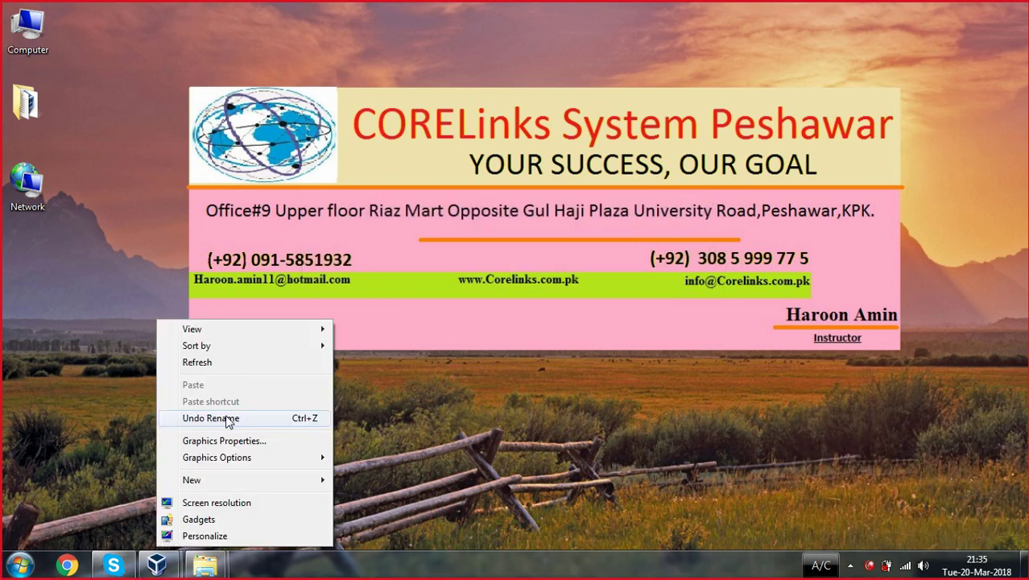
click(196, 361)
right_click(185, 207)
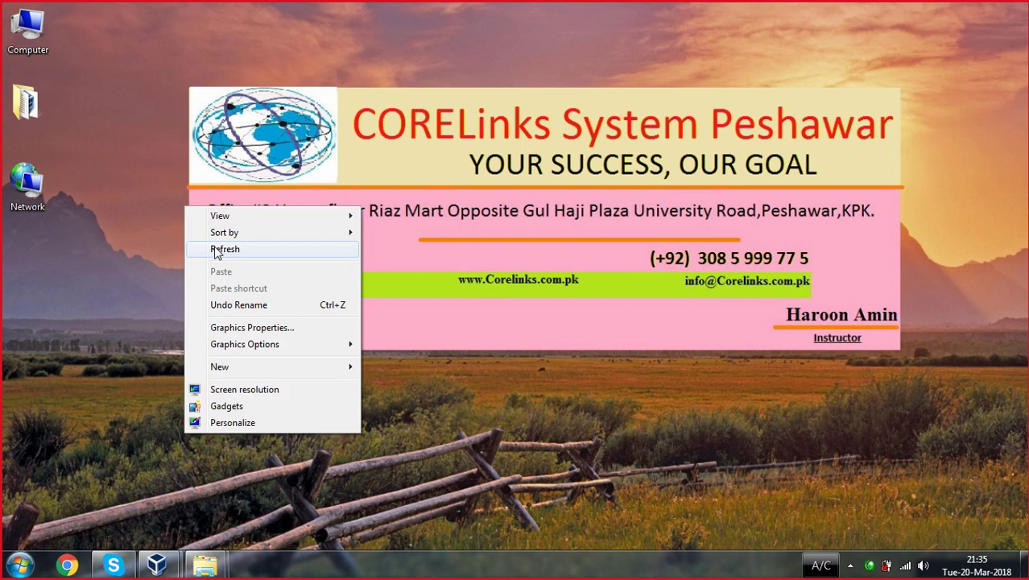
click(216, 250)
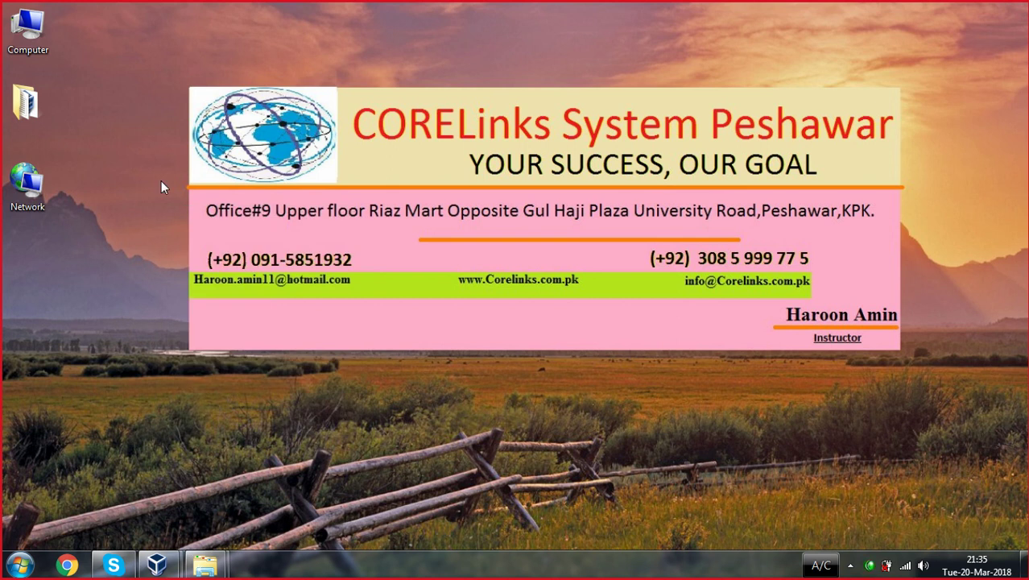
- Open the Computer window at full size and bring up the advanced security settings of Local Disk (G:)
double_click(35, 49)
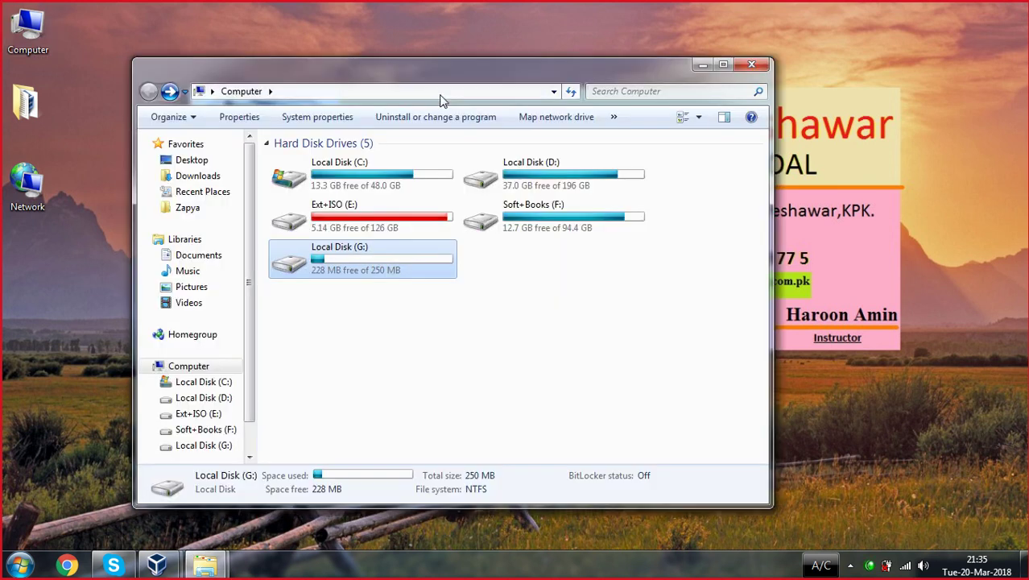
double_click(419, 69)
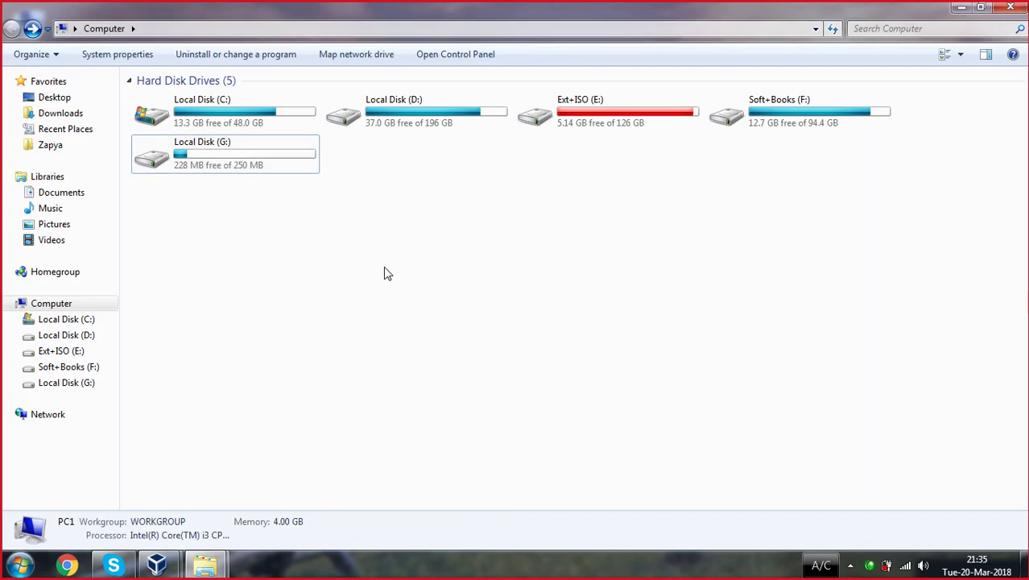
right_click(218, 155)
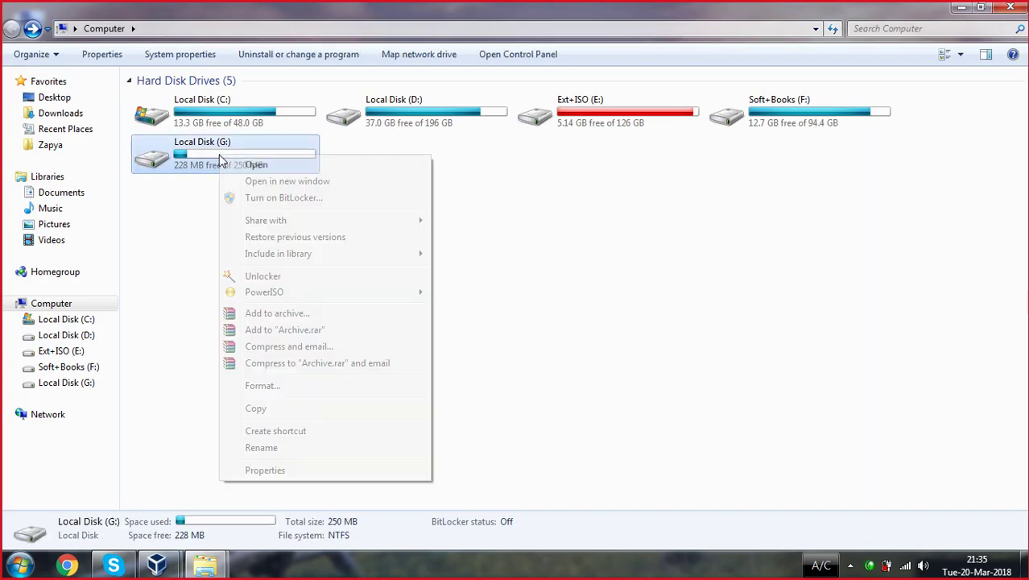
click(275, 474)
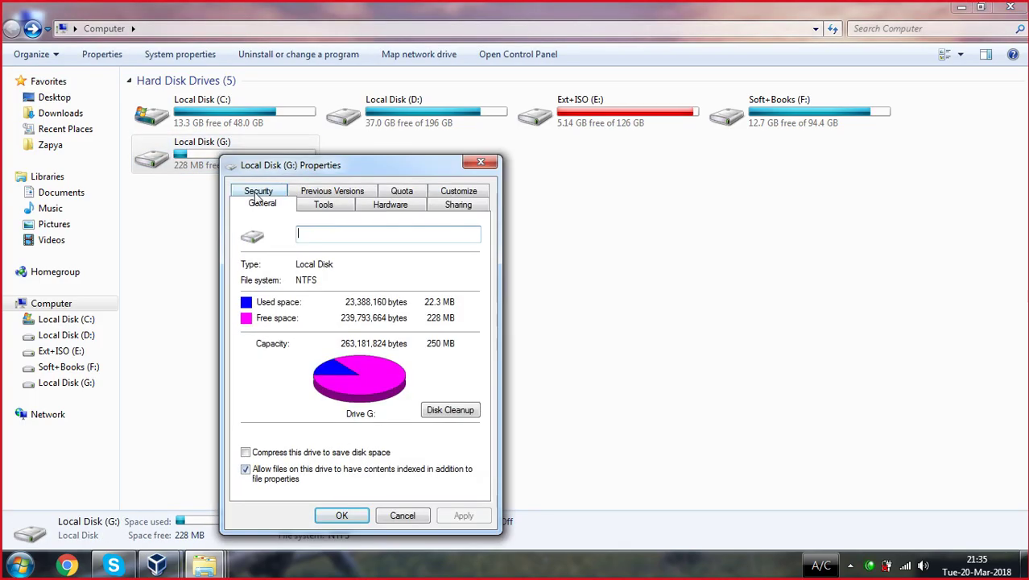
click(258, 193)
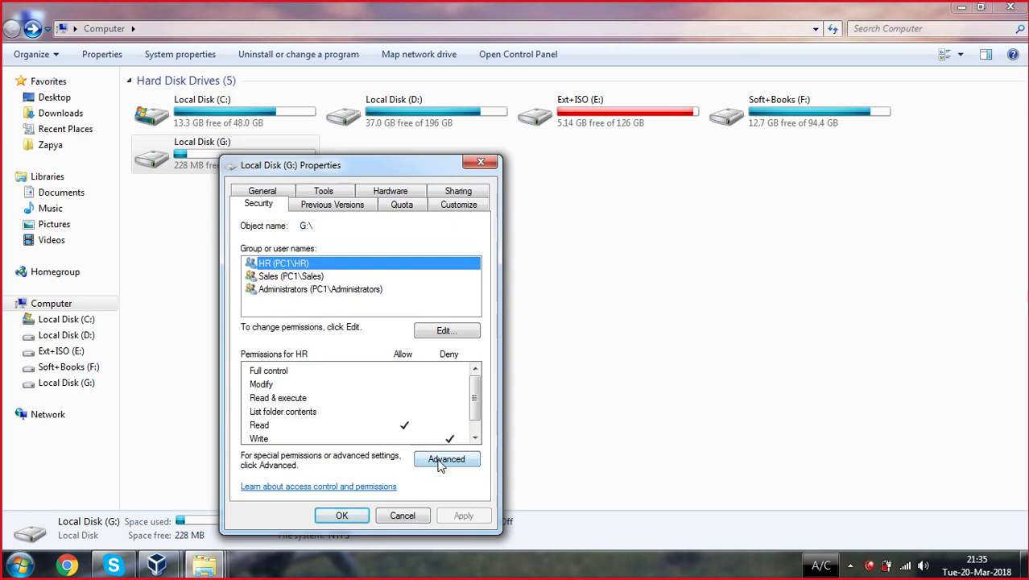
click(441, 463)
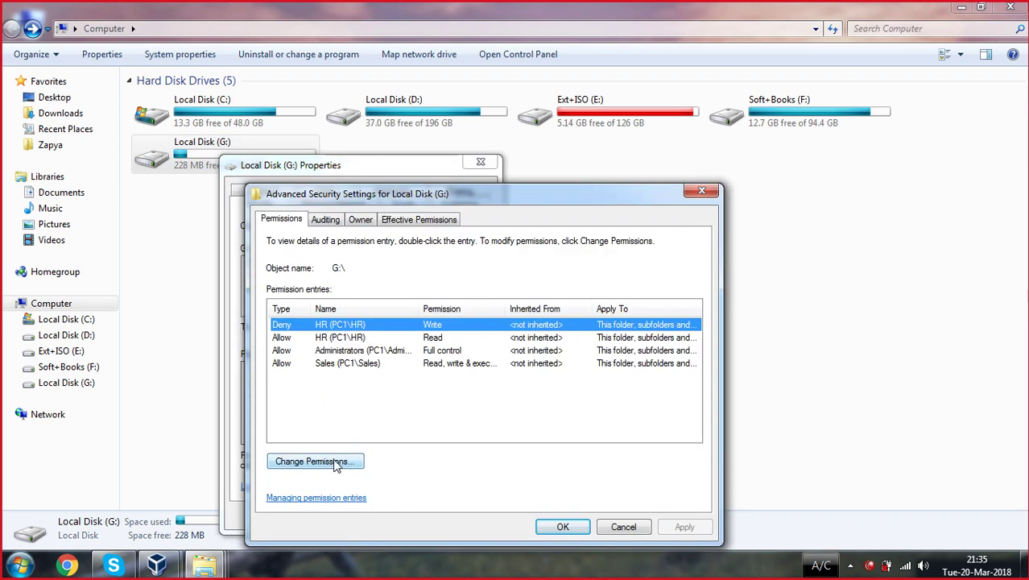
click(314, 461)
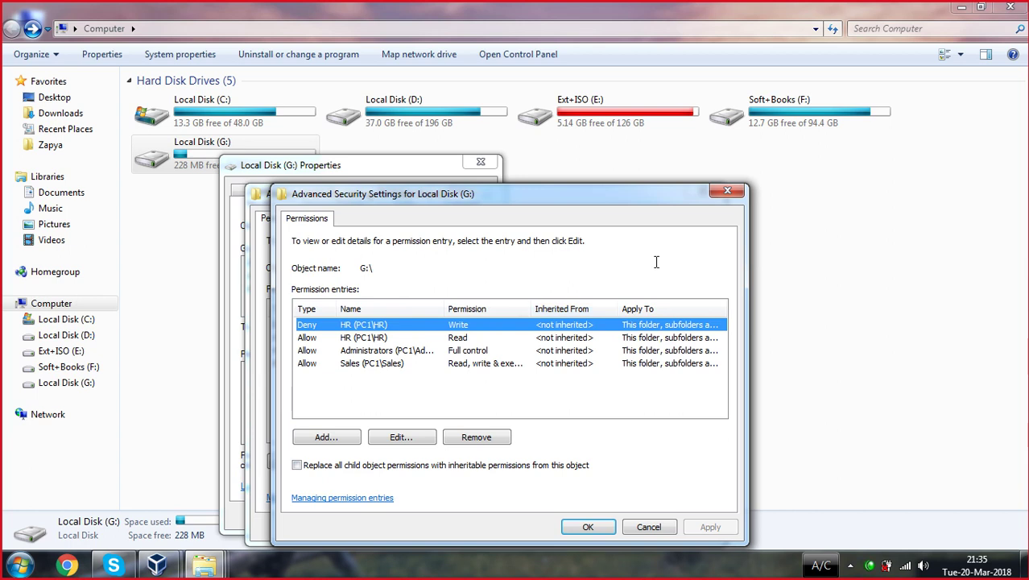
click(334, 441)
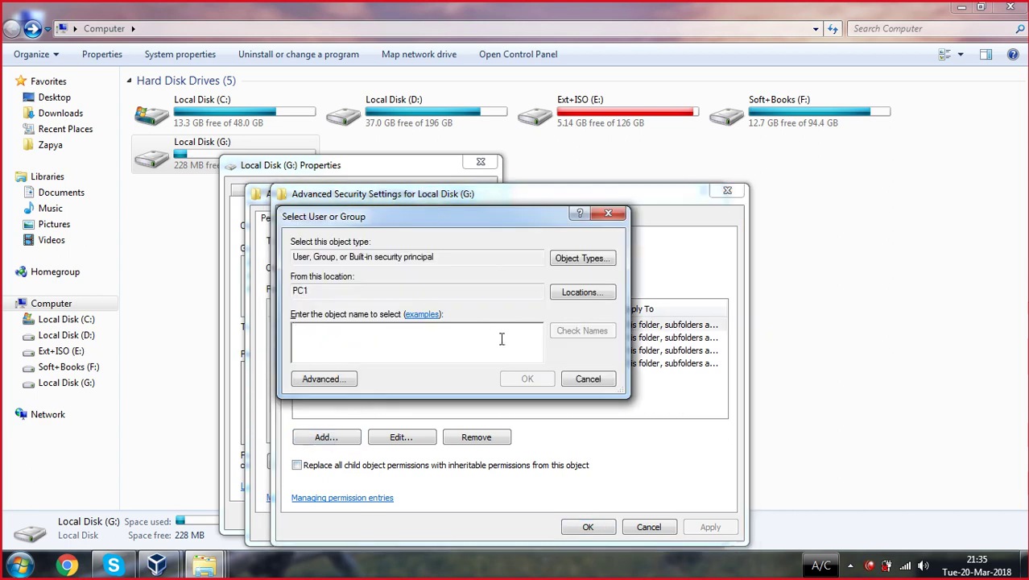
click(607, 213)
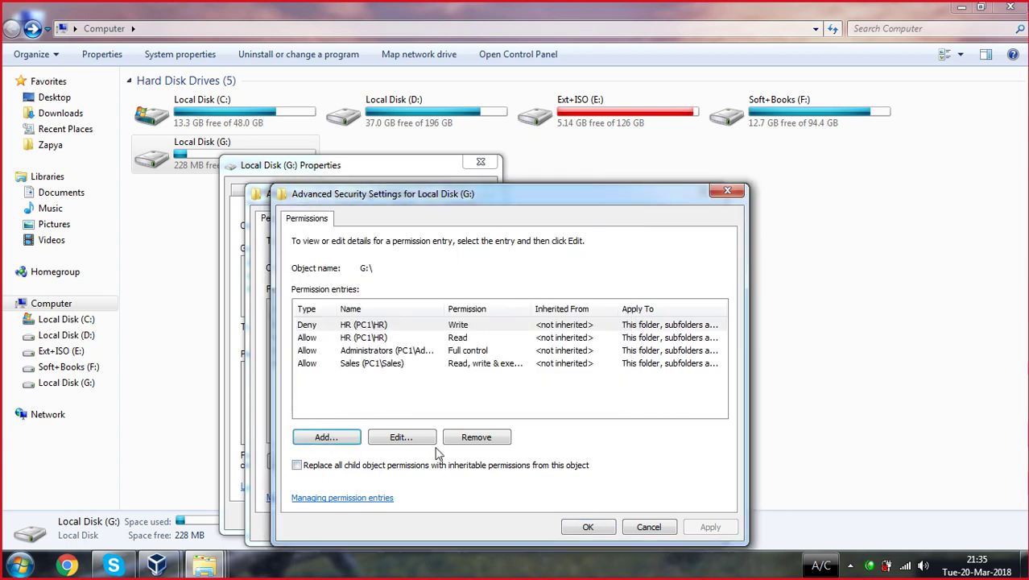
click(400, 438)
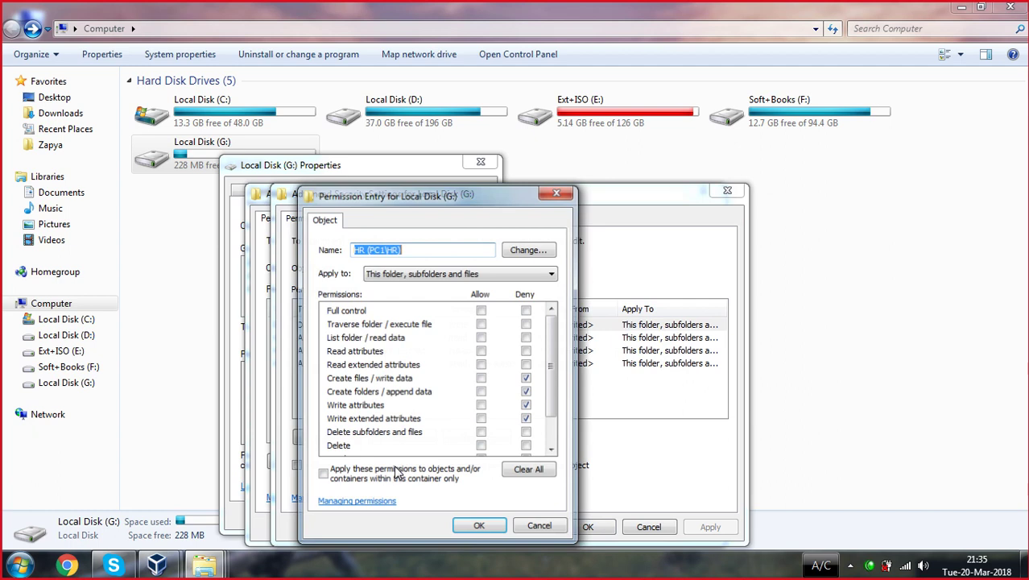
click(525, 252)
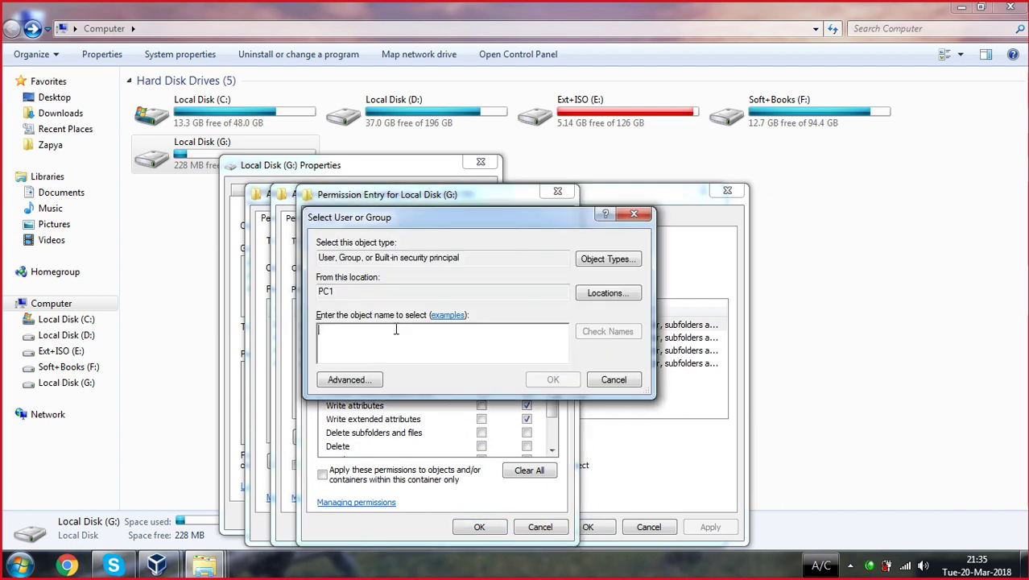
text(ali)
click(553, 379)
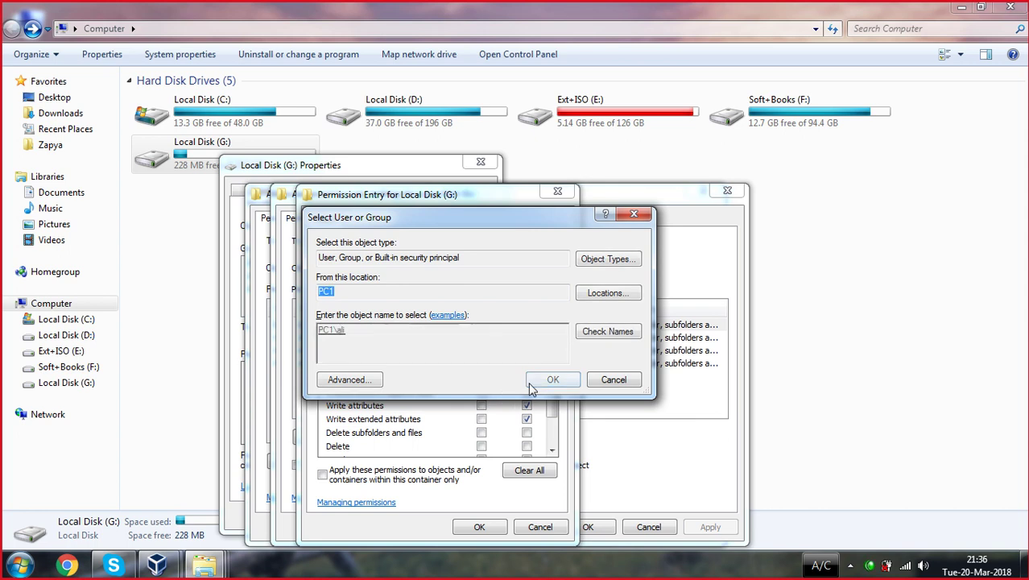
drag(552, 391, 570, 306)
click(550, 273)
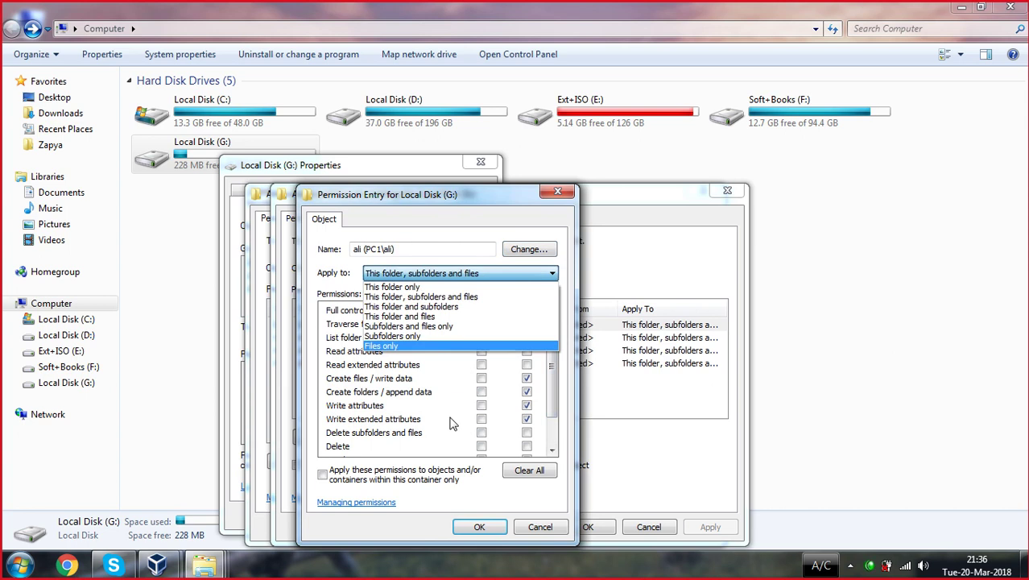
click(540, 528)
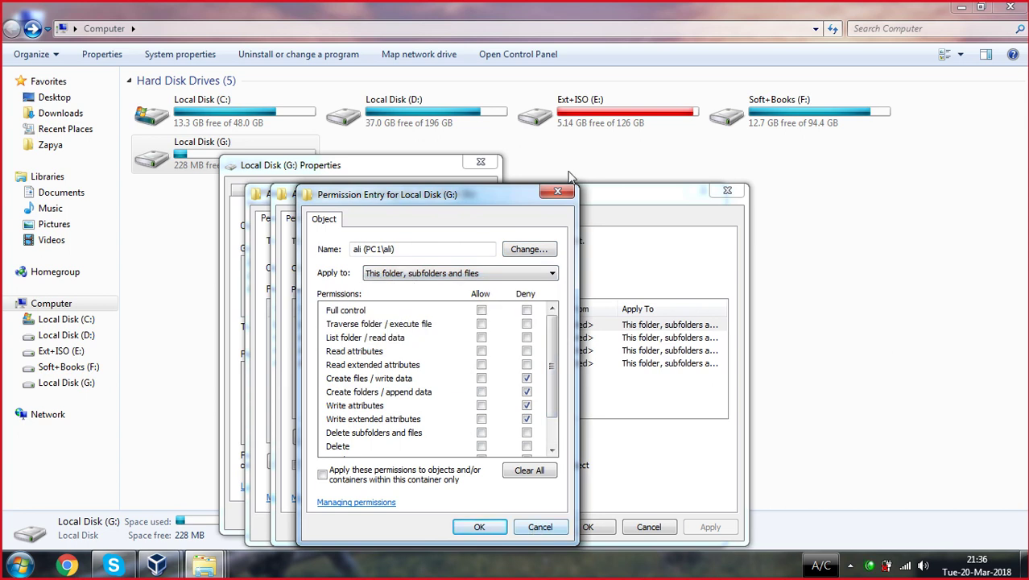
click(556, 194)
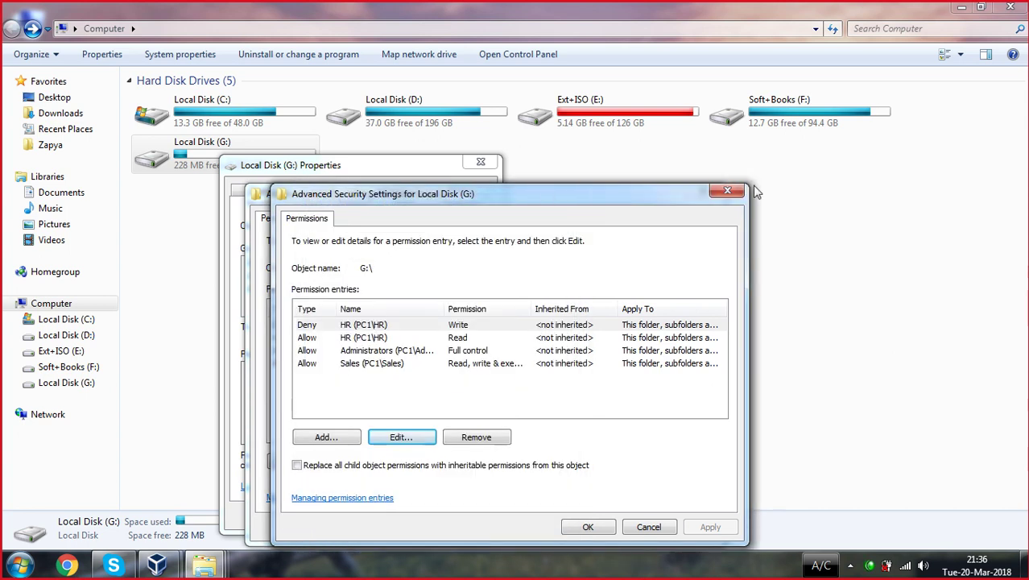
click(729, 193)
- Check the effective permissions on G: for the PC1 user account that comes directly after Administrators alphabetically, reviewing the whole permission list
click(435, 220)
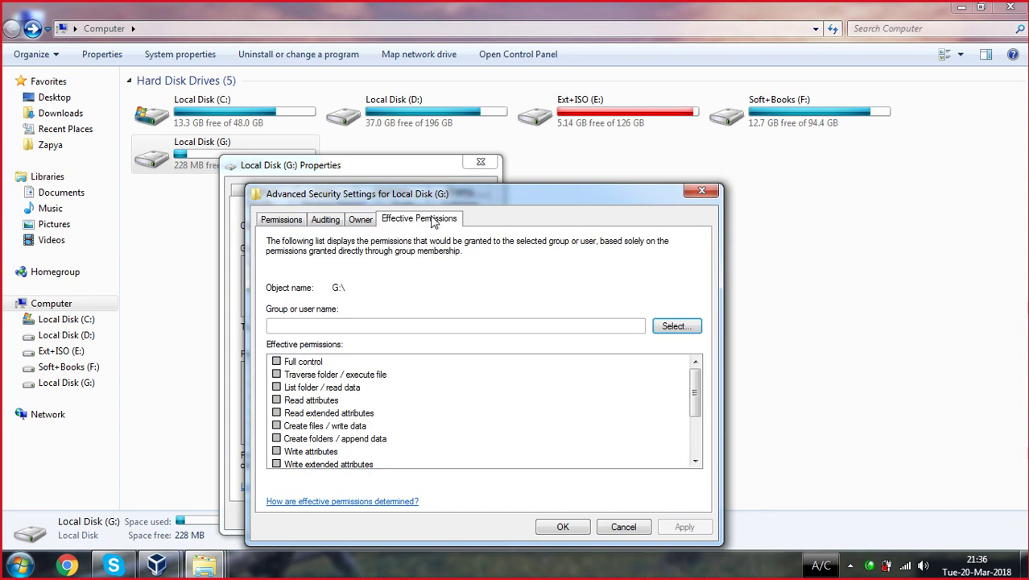
click(670, 327)
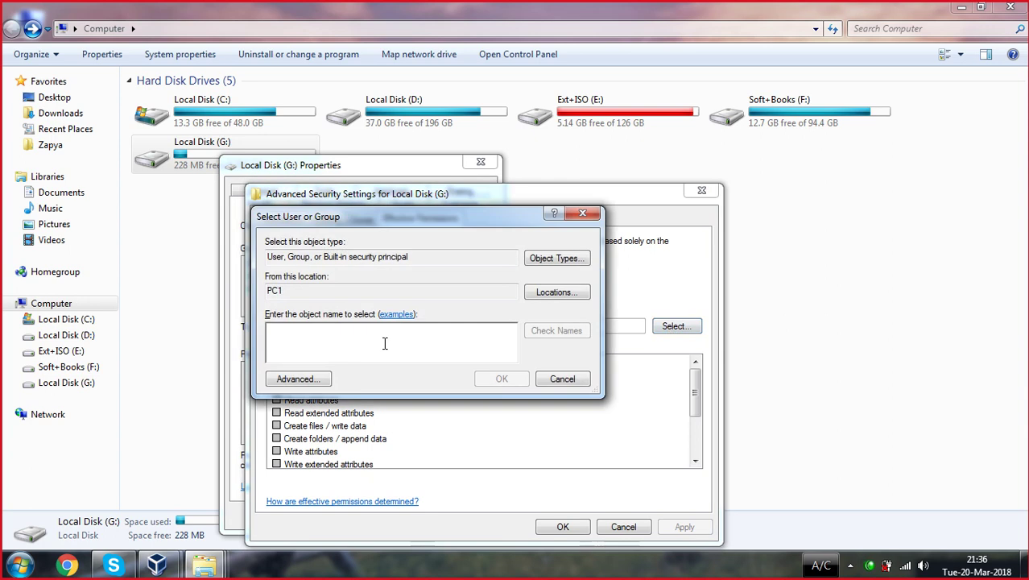
text(ali)
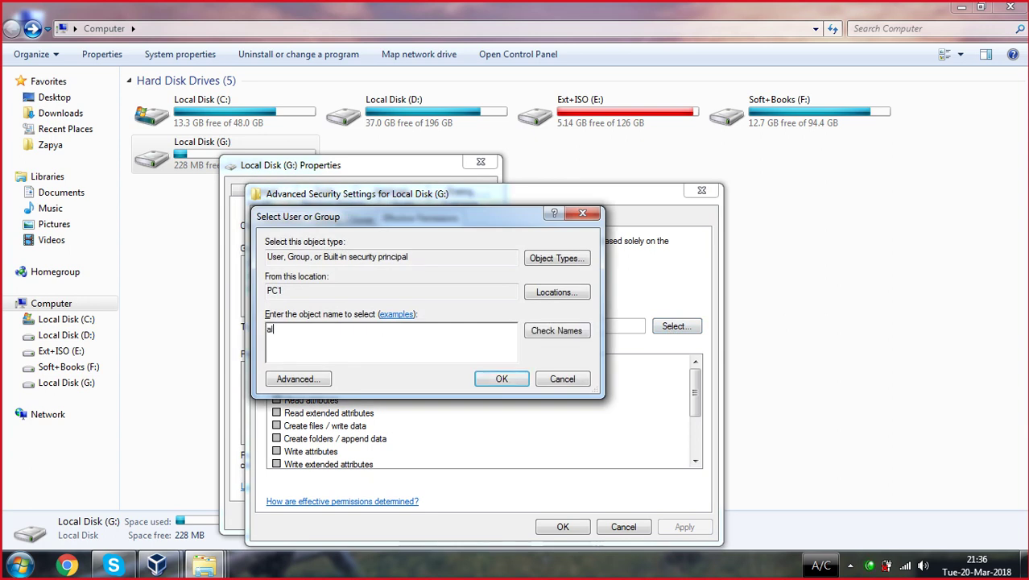
click(539, 336)
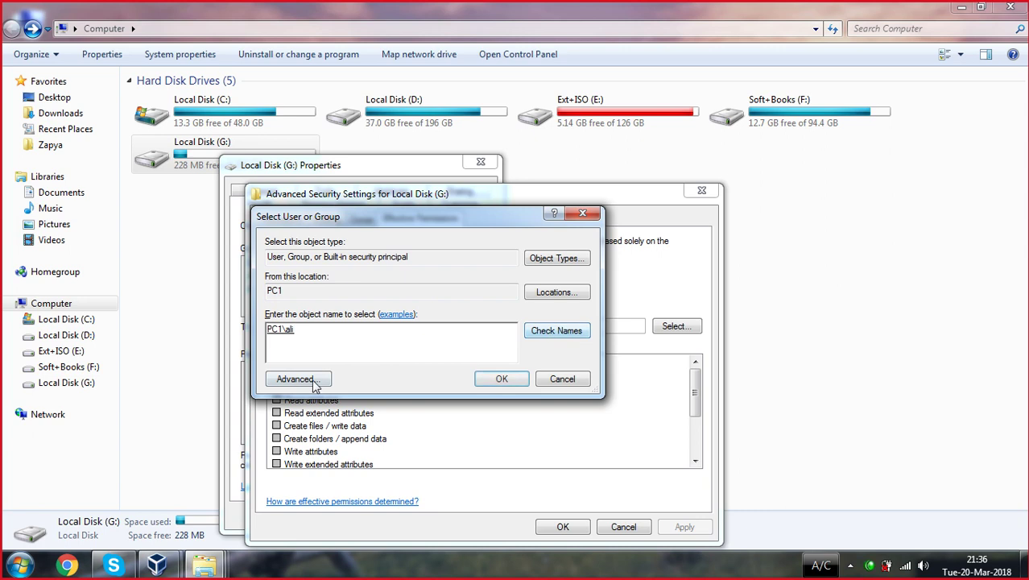
click(496, 382)
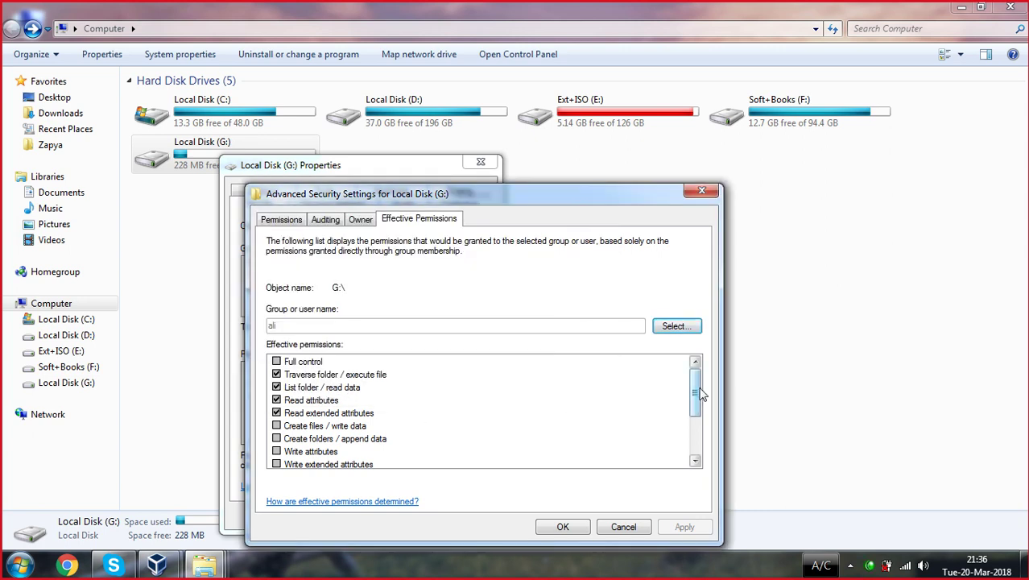
drag(697, 392, 699, 357)
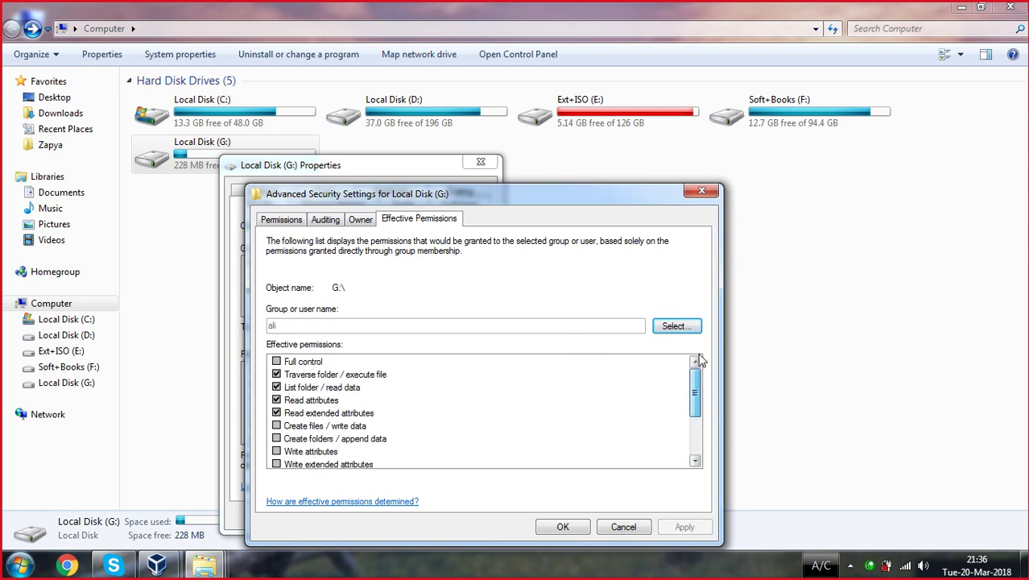
drag(699, 378, 697, 413)
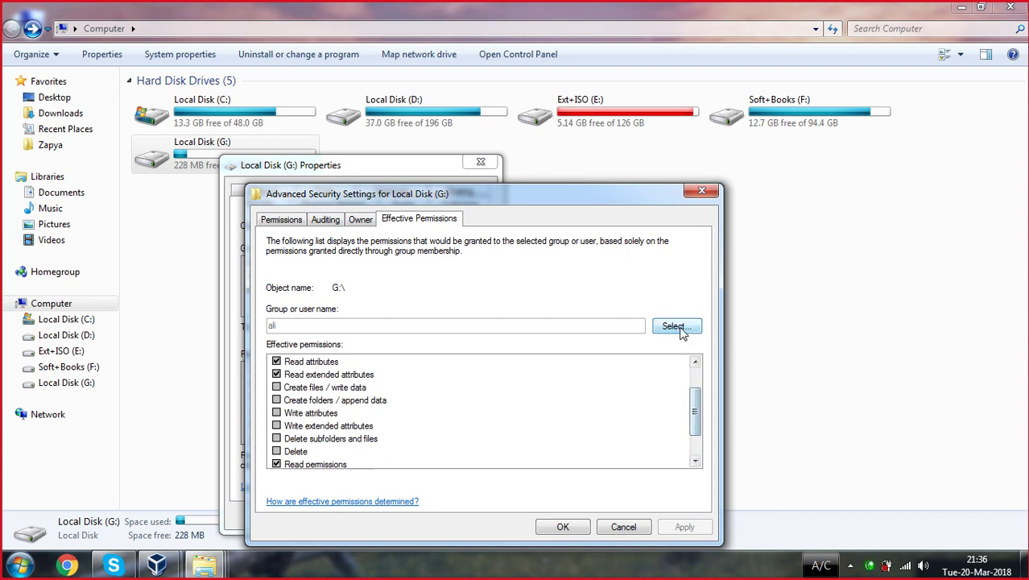
- Check the effective permissions on G: for the second PC1 user account after Administrators in alphabetical order, verifying its name
click(676, 327)
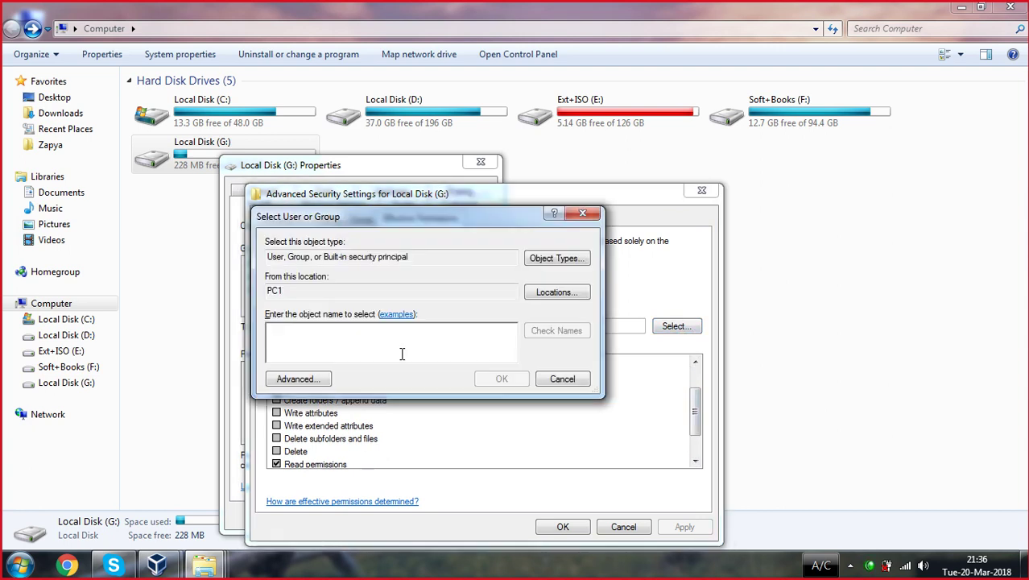
text(amin)
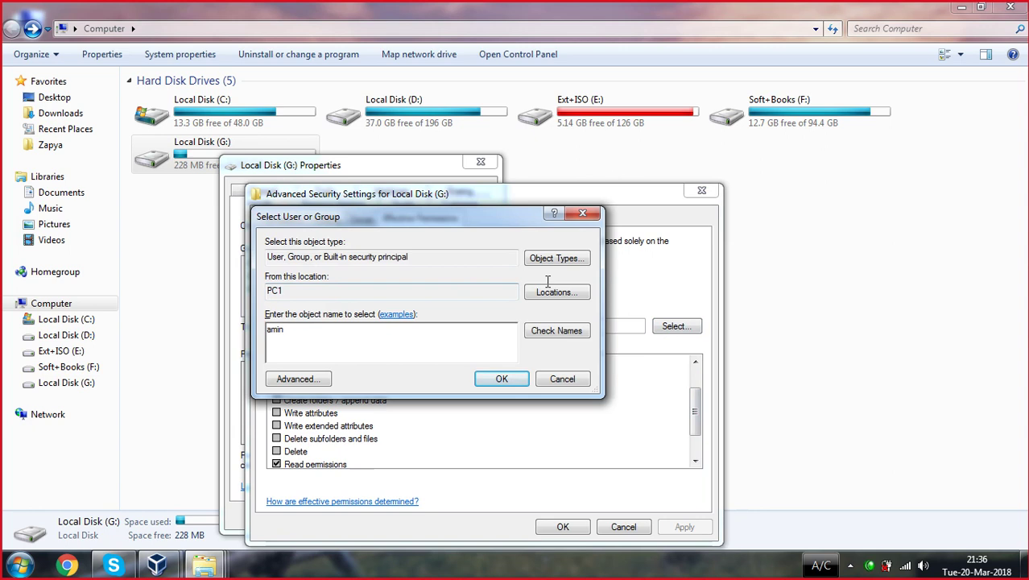
click(556, 331)
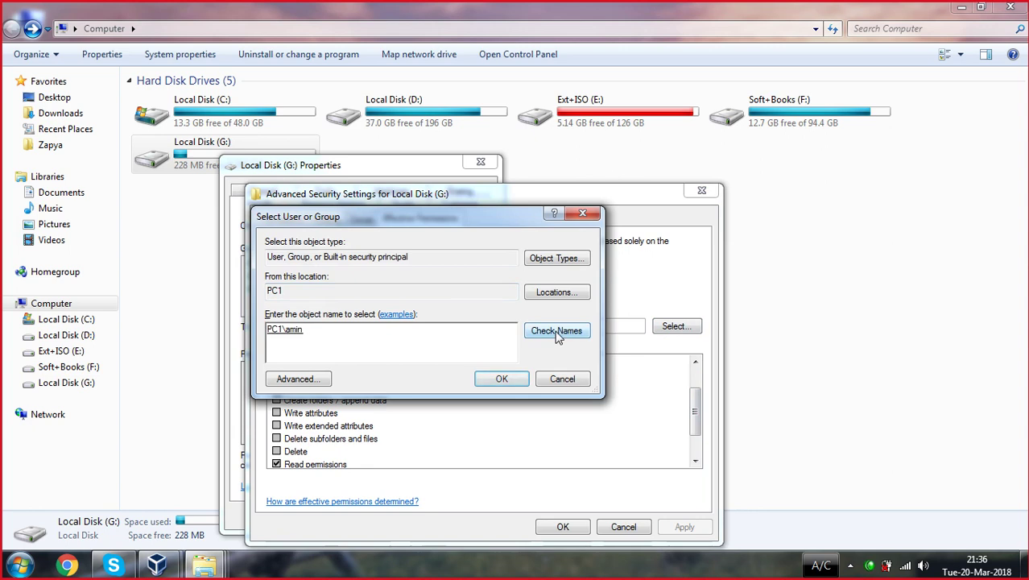
click(508, 380)
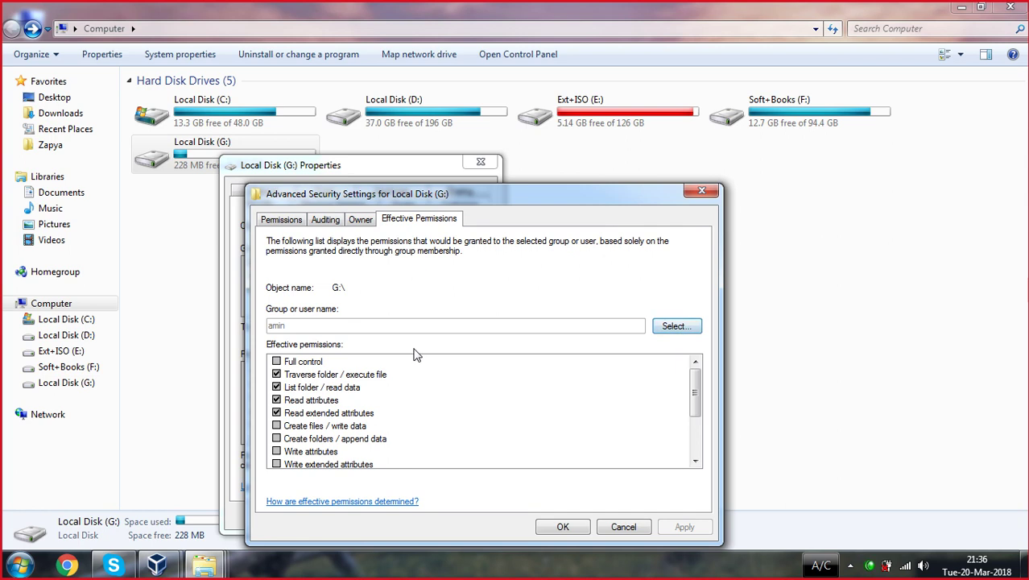
click(668, 326)
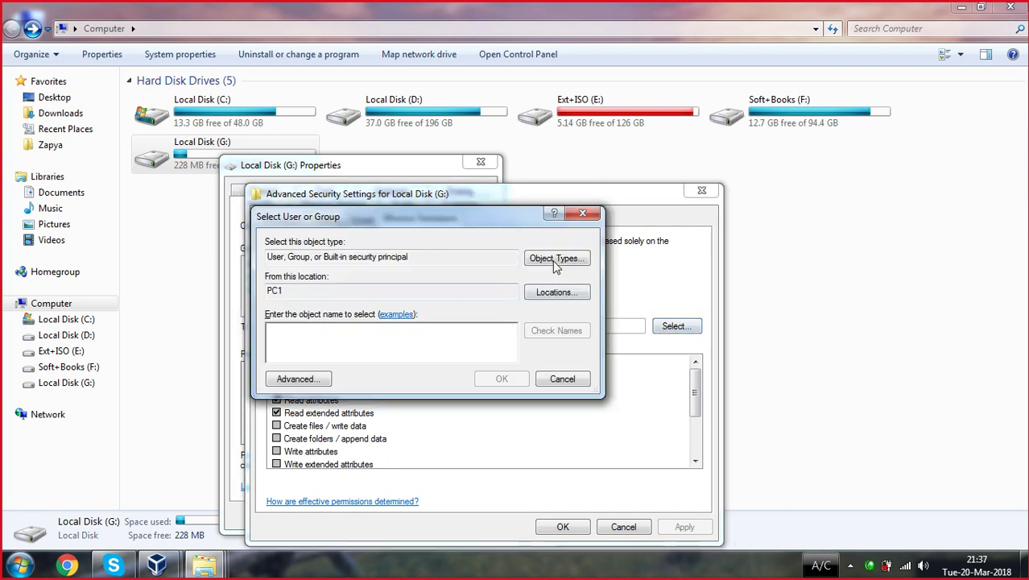
drag(570, 220, 570, 201)
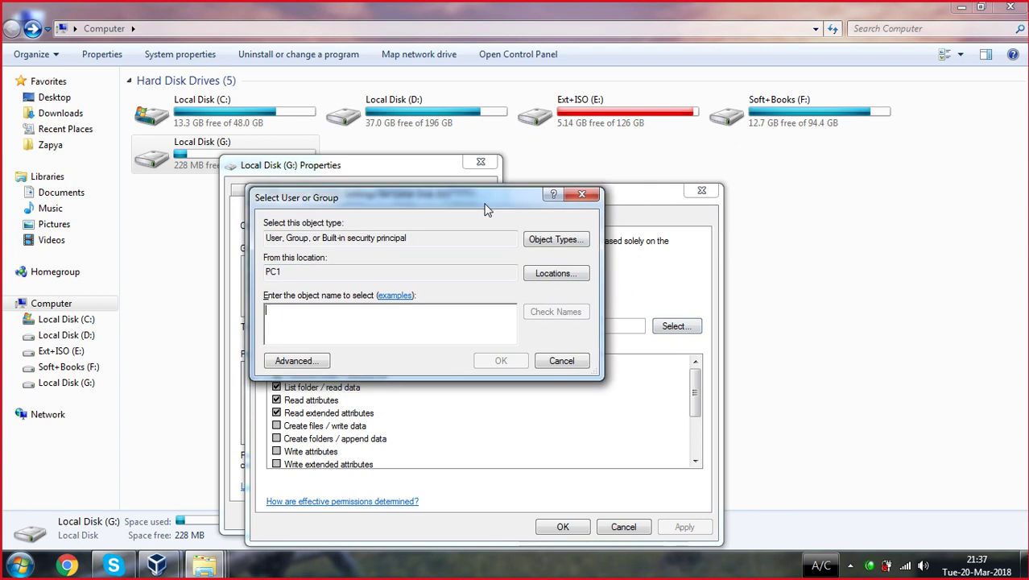
click(583, 198)
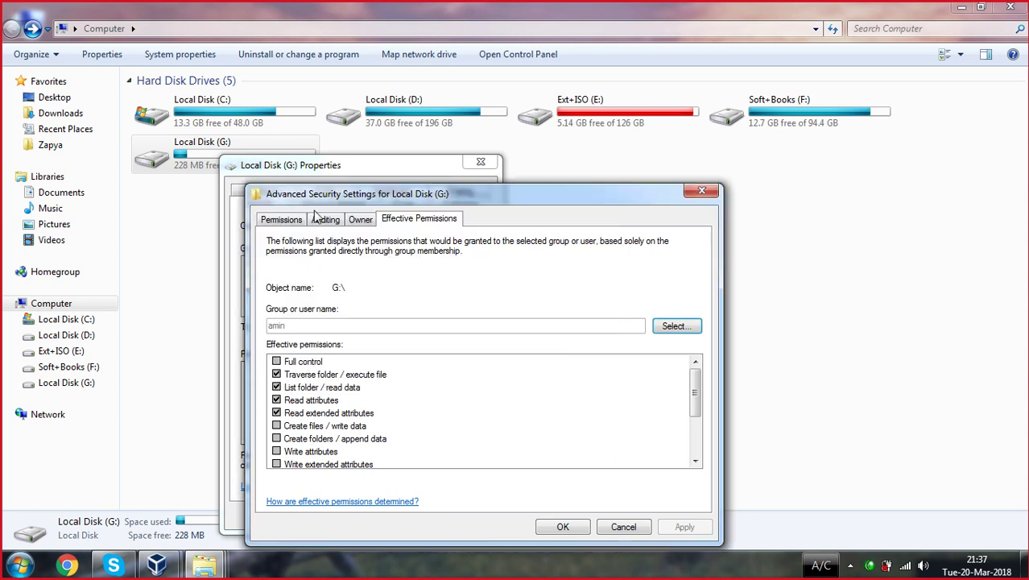
- Open the help topic on how effective permissions are determined and close it again
click(360, 219)
click(419, 219)
click(359, 501)
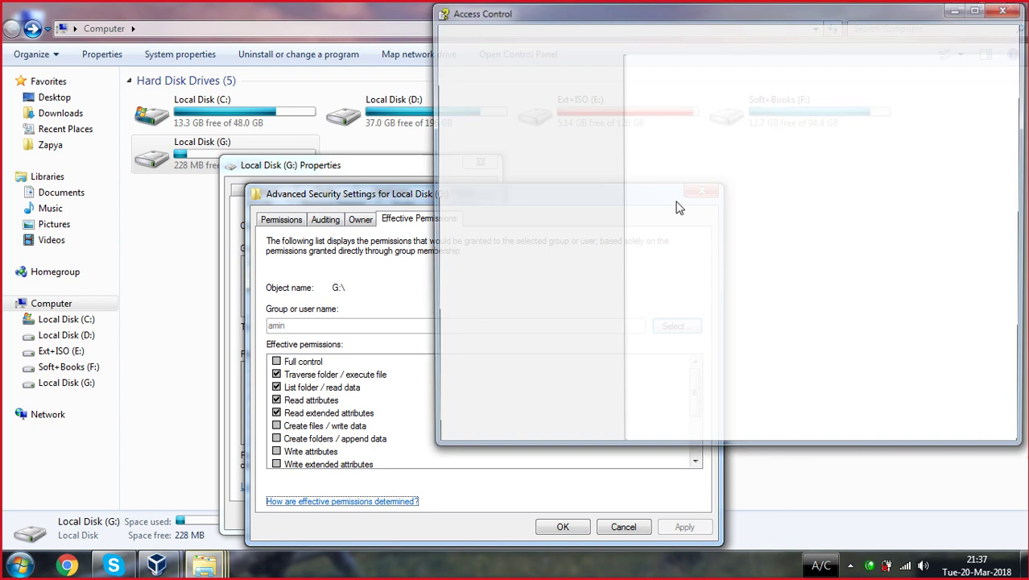
click(1002, 11)
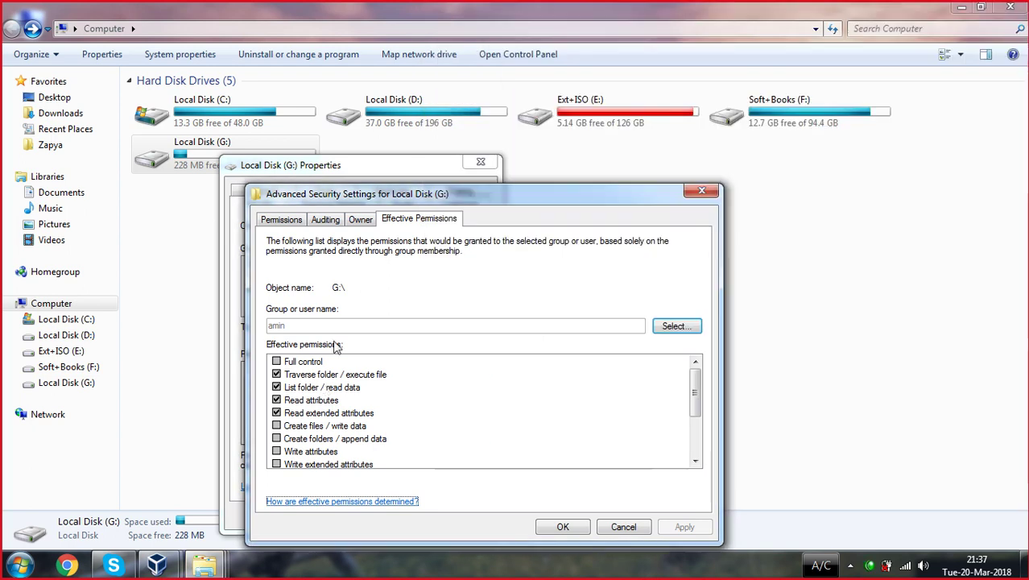
- Check the effective permissions on G: for the built-in Administrator account by finding it among the PC1 accounts
click(675, 326)
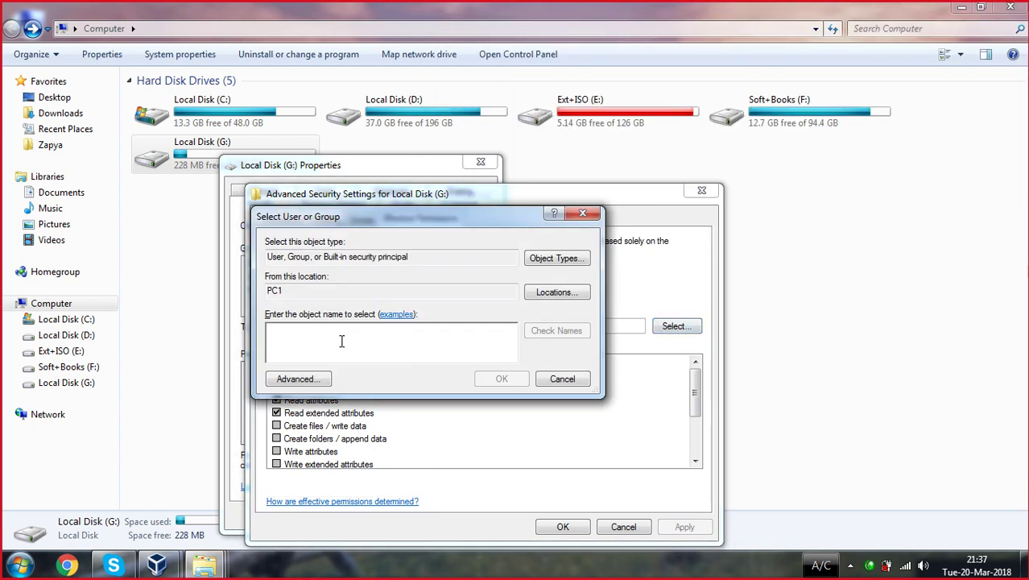
click(296, 379)
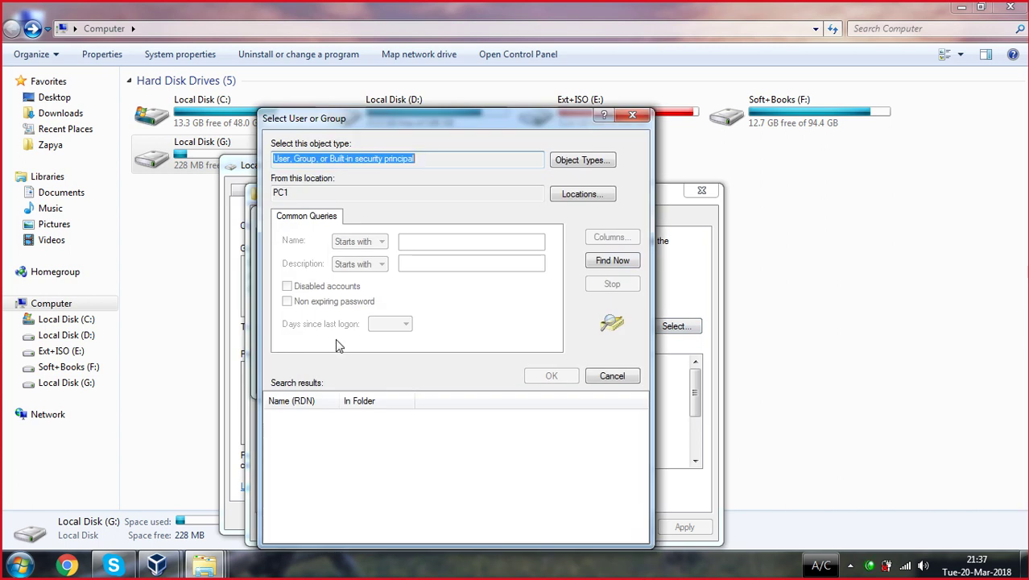
click(603, 263)
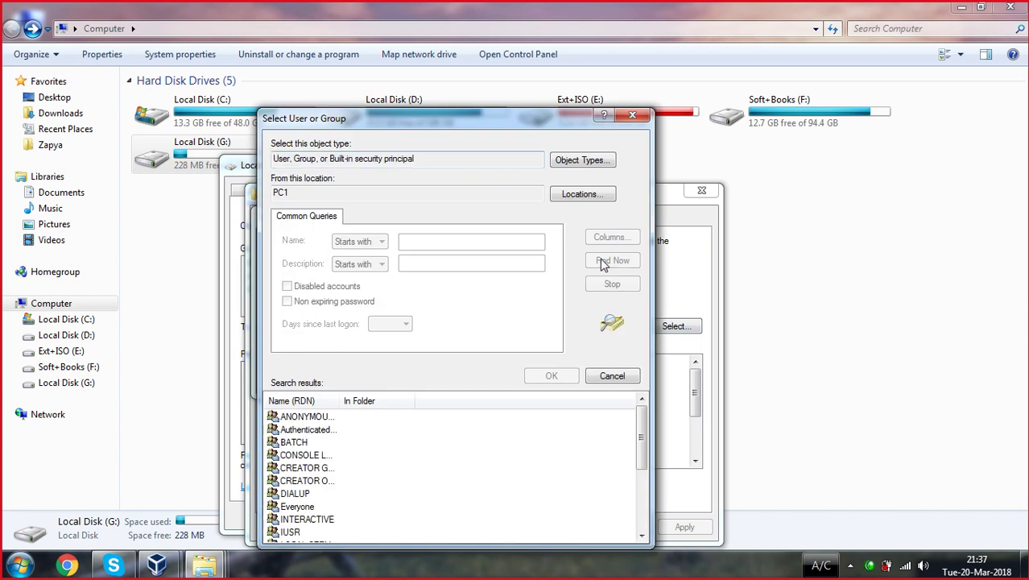
click(314, 431)
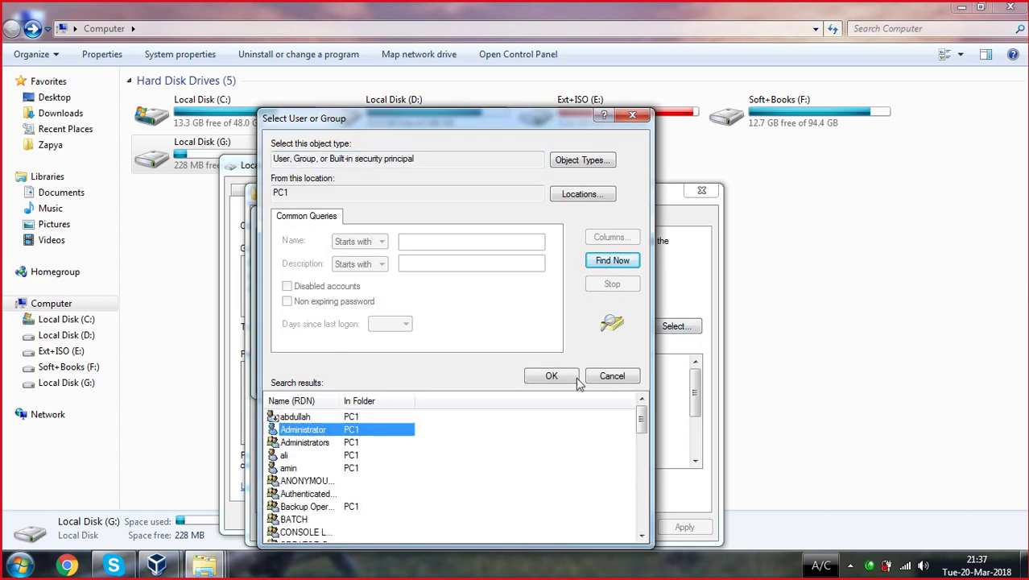
click(551, 376)
click(554, 375)
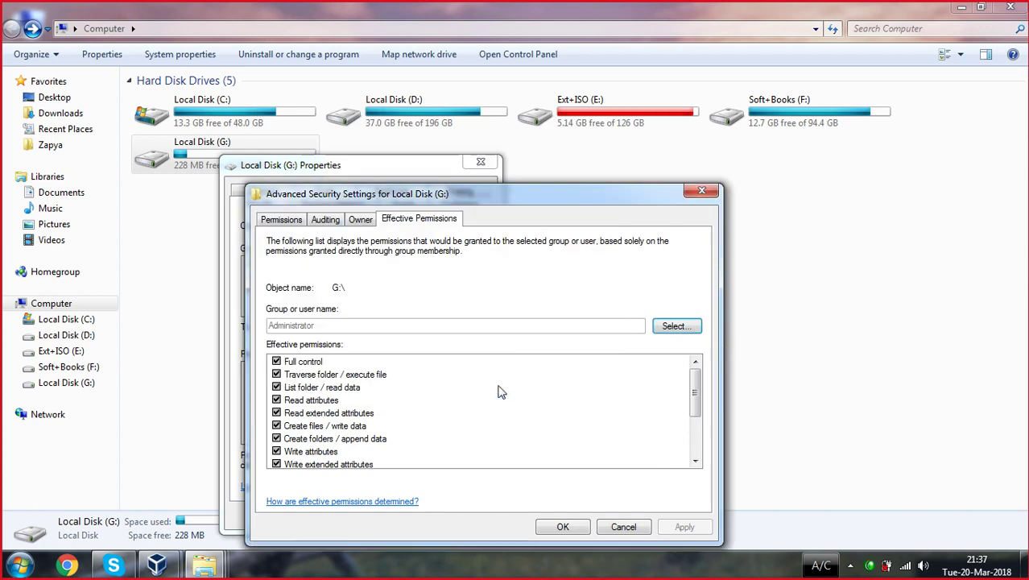
mouse_move(697, 392)
mouse_down()
mouse_move(698, 430)
mouse_move(697, 374)
mouse_move(697, 435)
mouse_move(699, 372)
mouse_move(699, 388)
mouse_up()
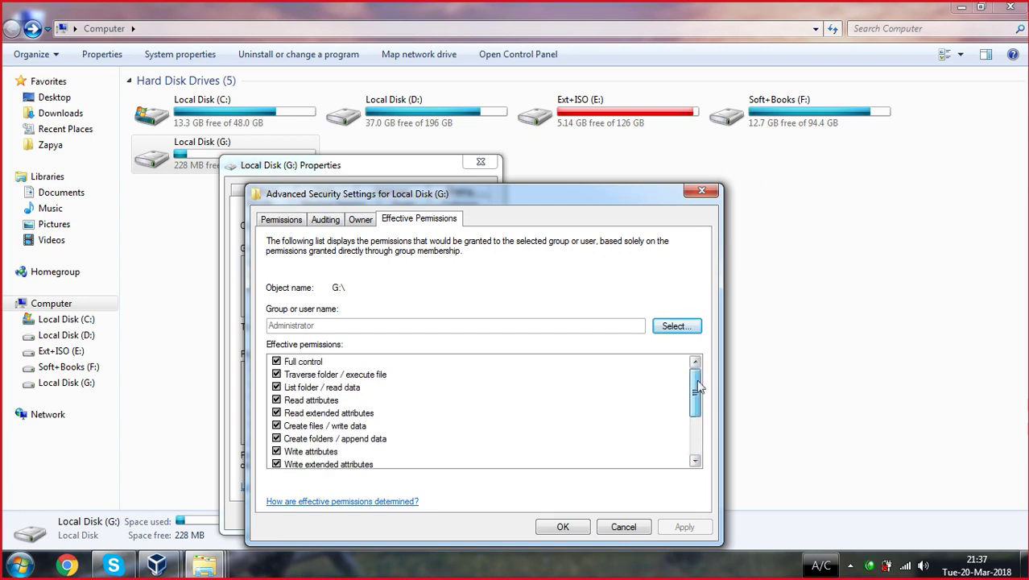
- Check the effective permissions on G: for the PC1 user account that comes last alphabetically, entering its username directly and verifying it
click(676, 325)
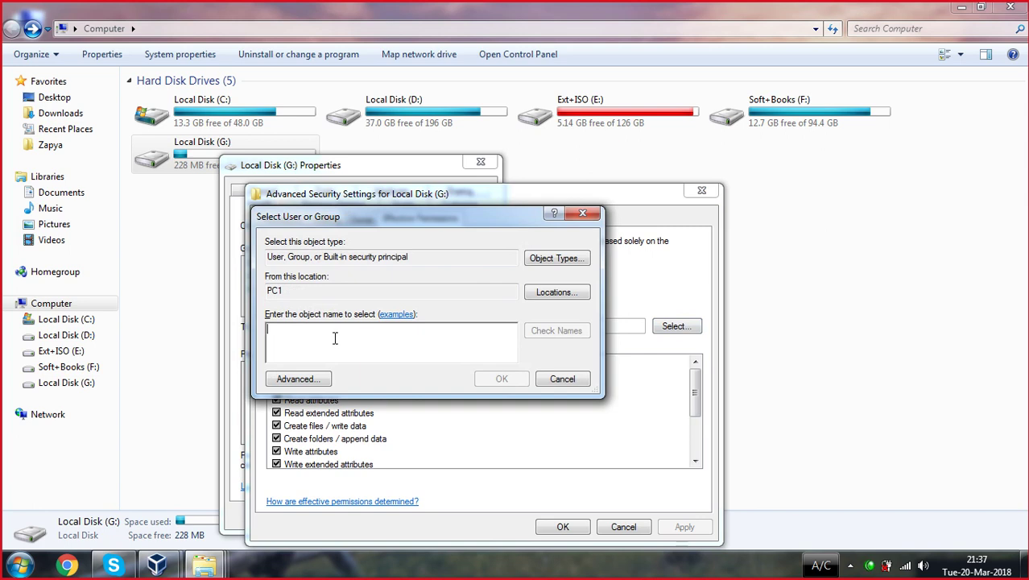
text(usman)
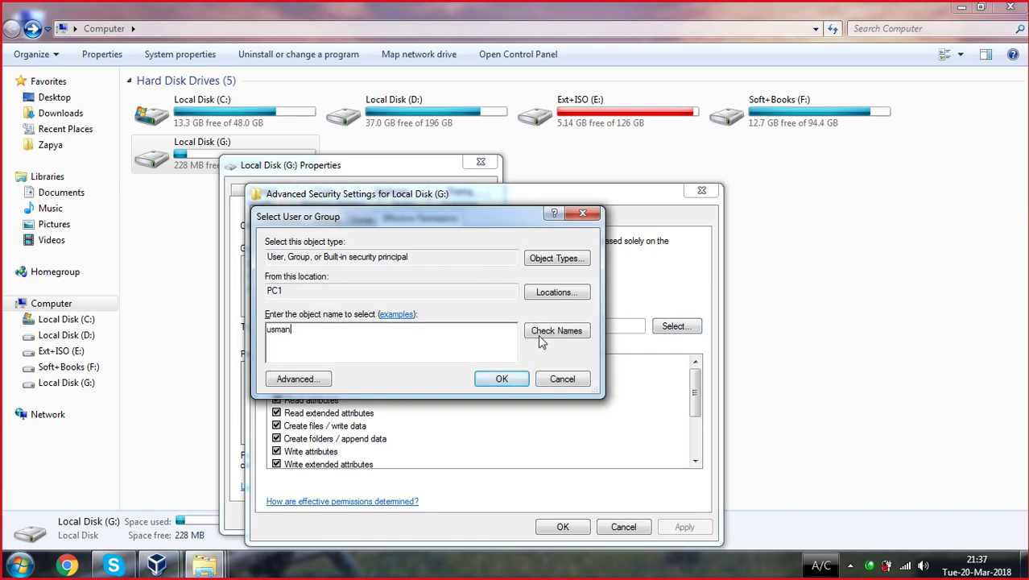
click(543, 338)
click(504, 377)
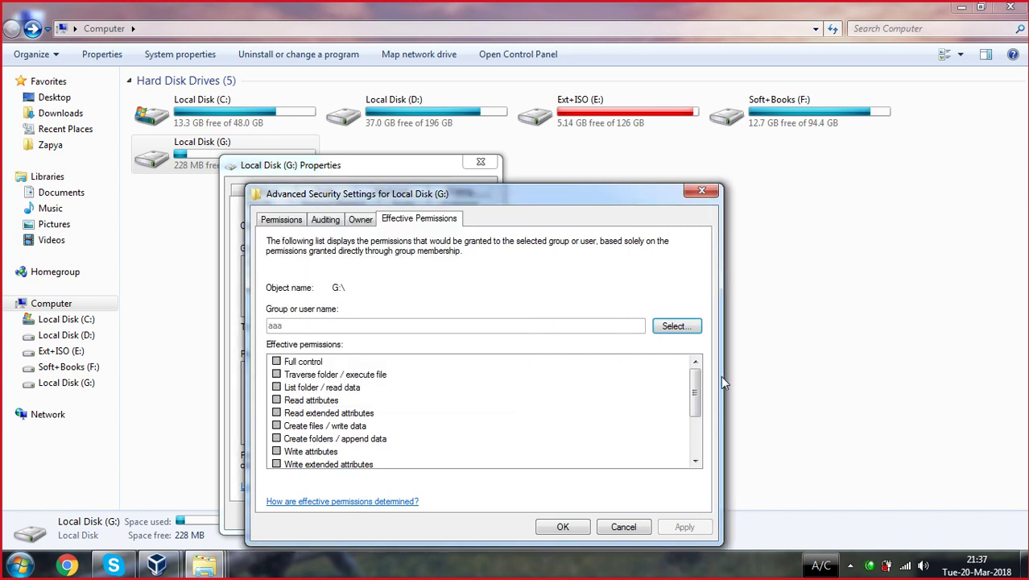
drag(694, 395, 698, 371)
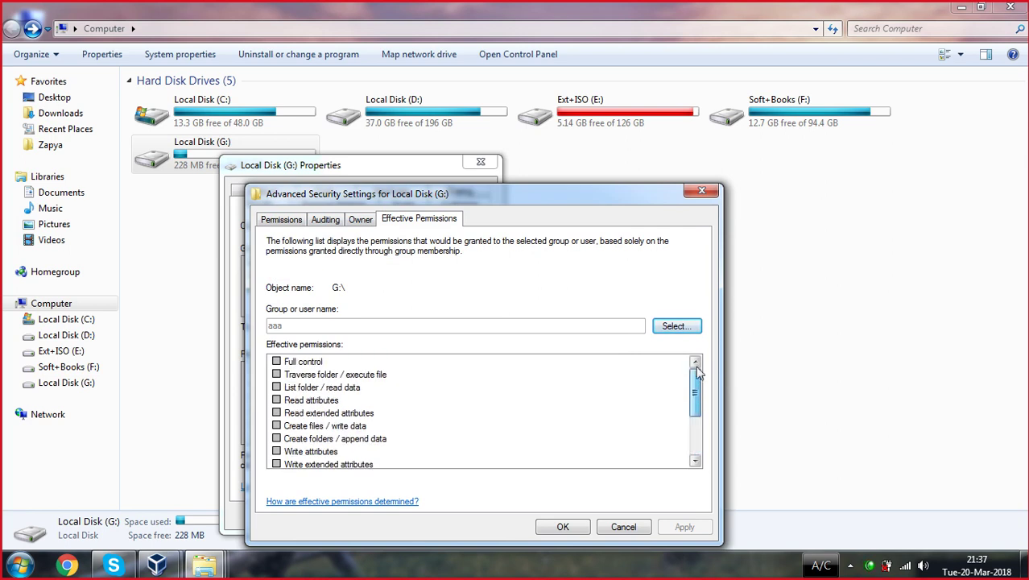
- Check the effective permissions on G: again for the PC1 user account directly after Administrators alphabetically, entering its username
click(673, 327)
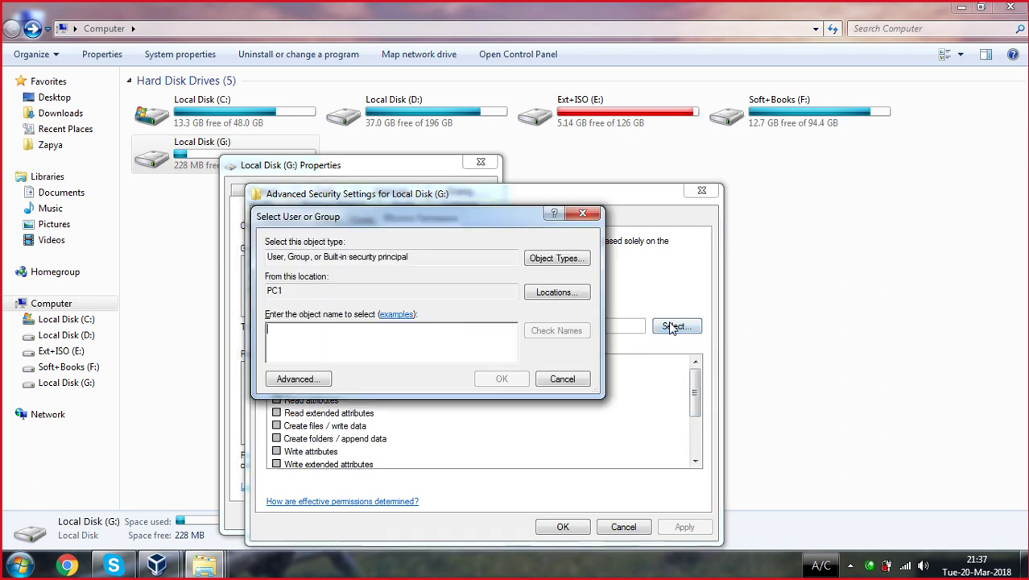
text(ali)
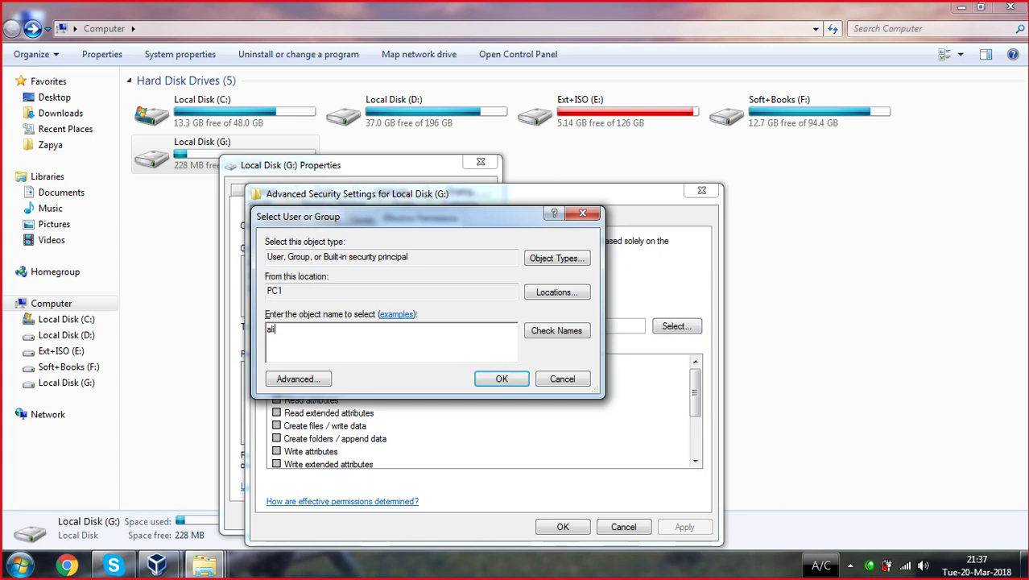
click(496, 375)
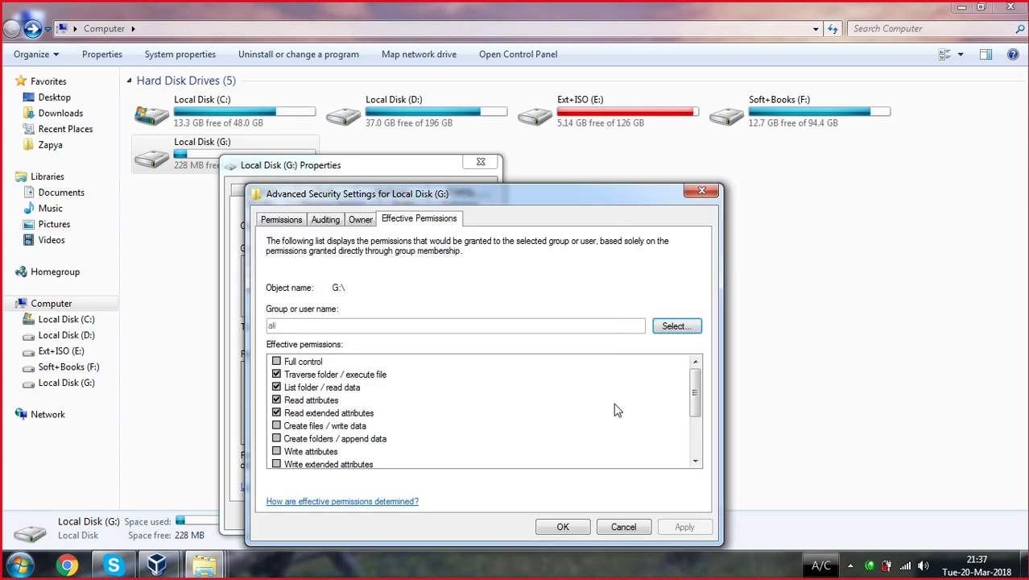
mouse_move(696, 387)
mouse_down()
mouse_move(696, 454)
mouse_move(698, 386)
mouse_up()
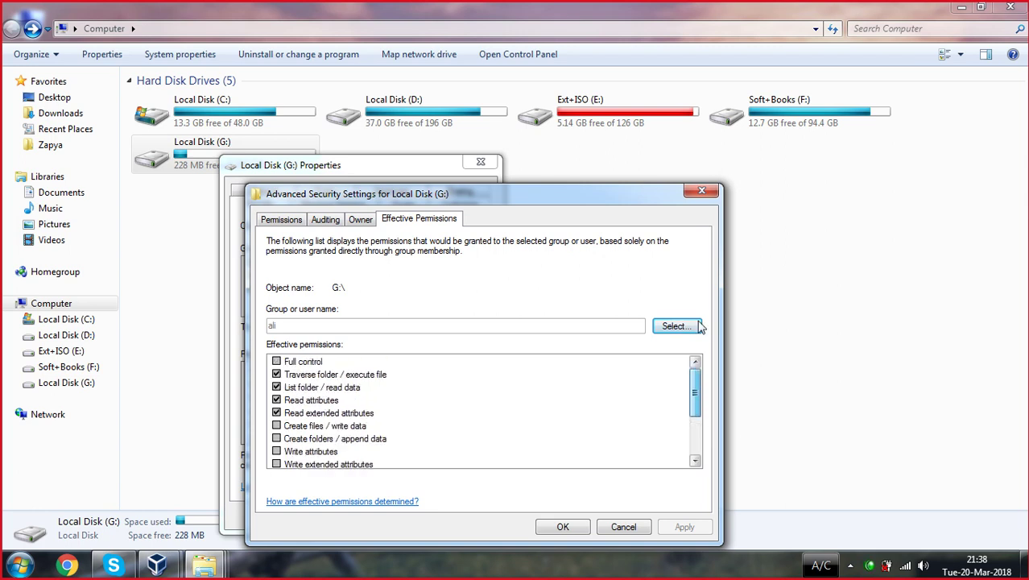
- Check the effective permissions on G: for the Sales group, finding it among the PC1 accounts and reviewing the permission list
click(678, 328)
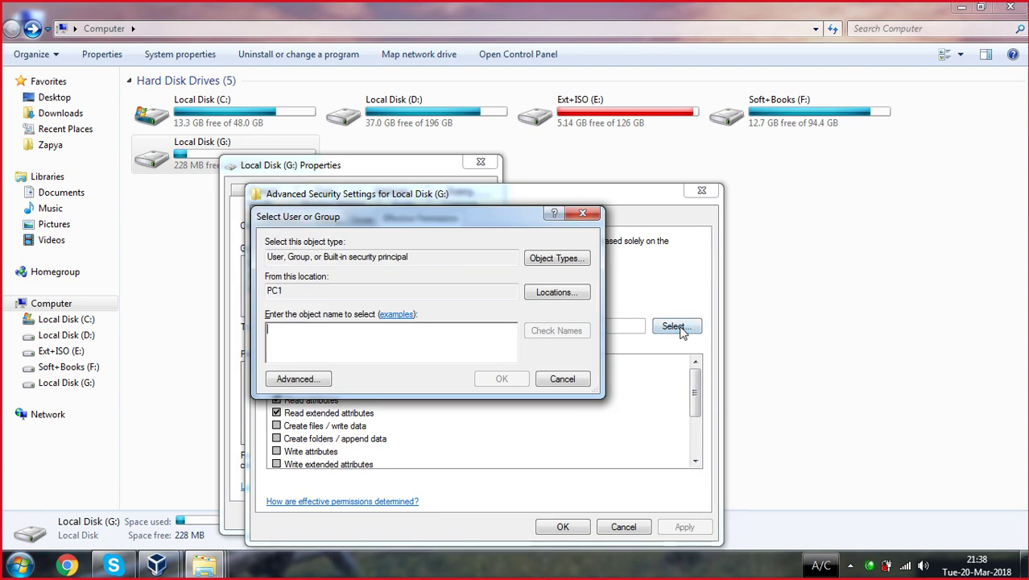
click(299, 378)
click(612, 260)
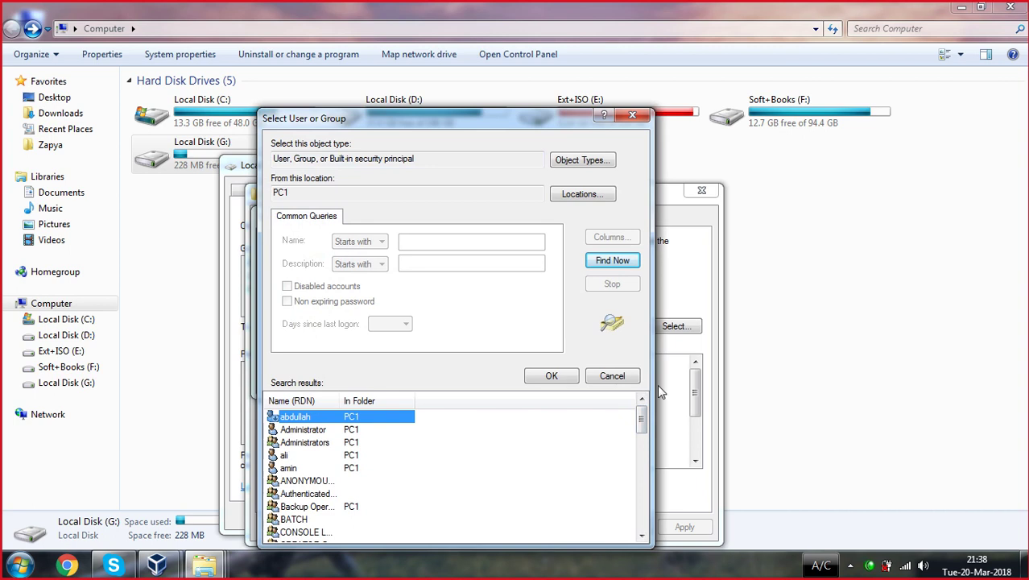
drag(641, 418, 642, 519)
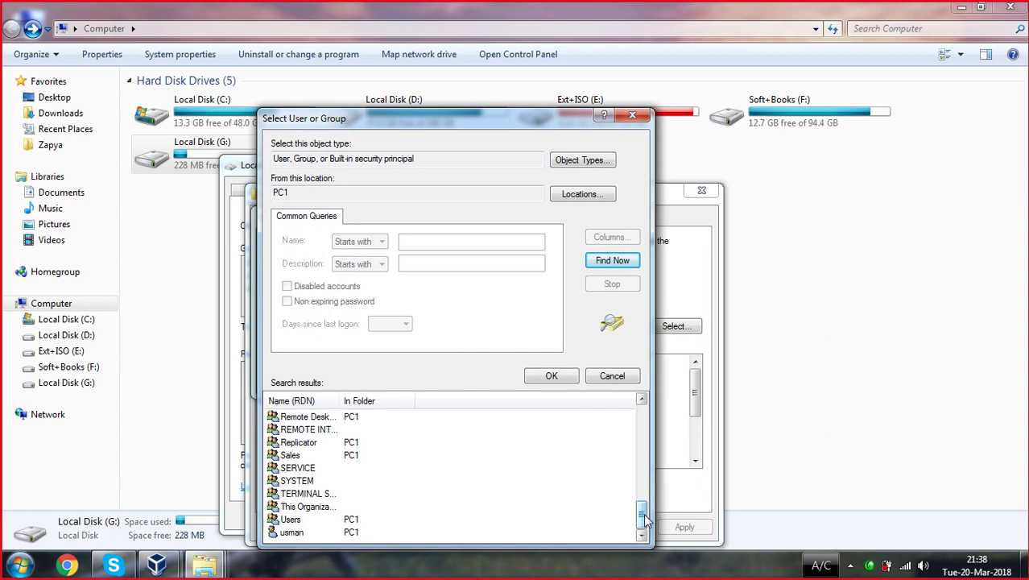
click(291, 454)
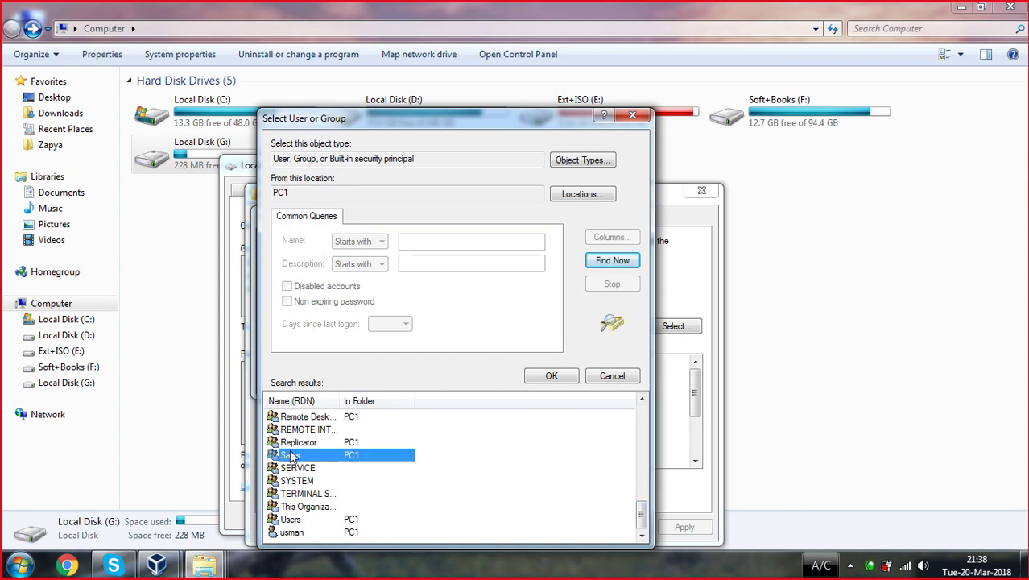
click(550, 377)
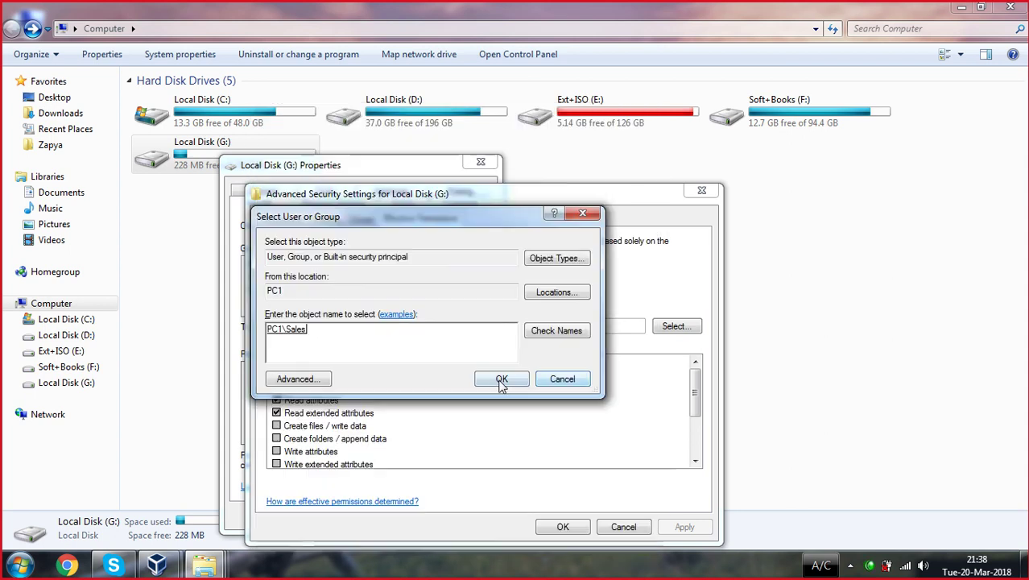
click(502, 379)
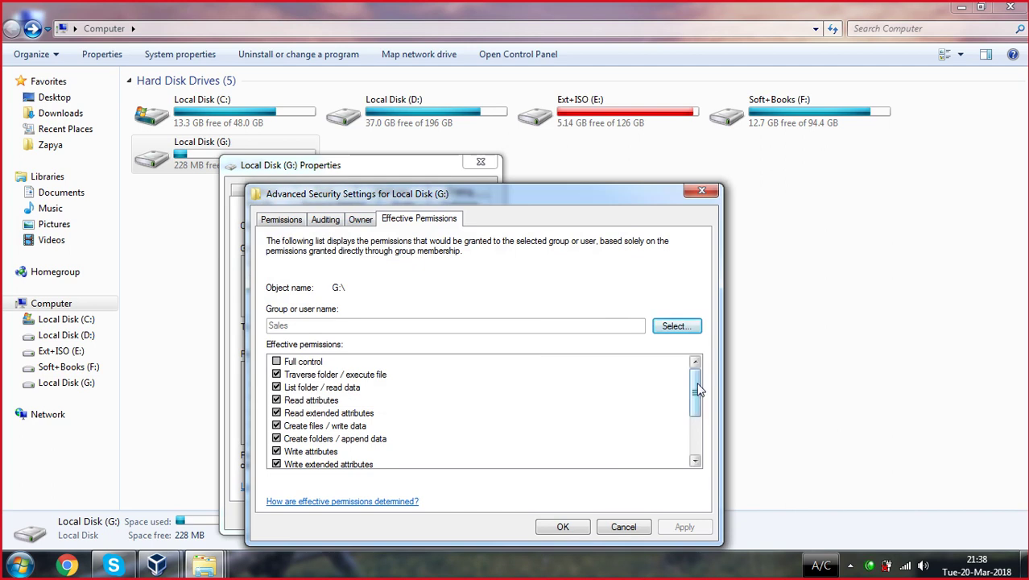
drag(697, 391, 697, 405)
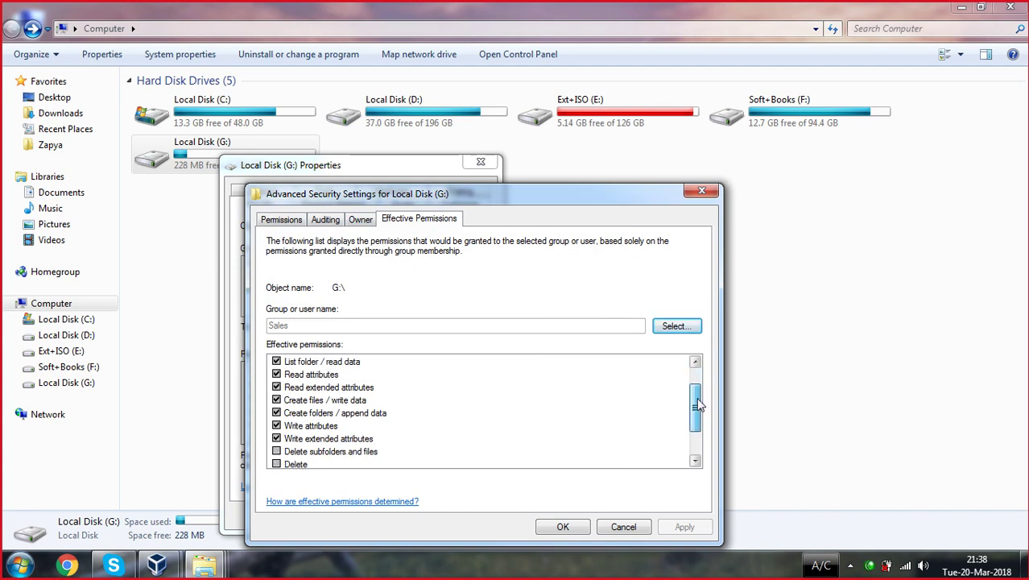
scroll(418, 451, up, 1)
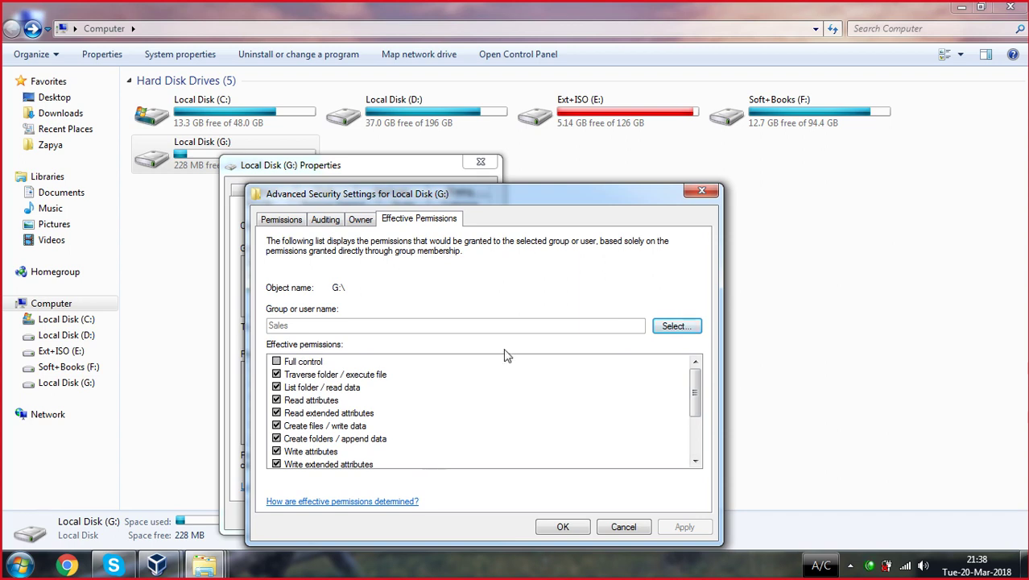
- Check the effective permissions on G: for the HR group by entering its name directly
click(676, 332)
text(HR)
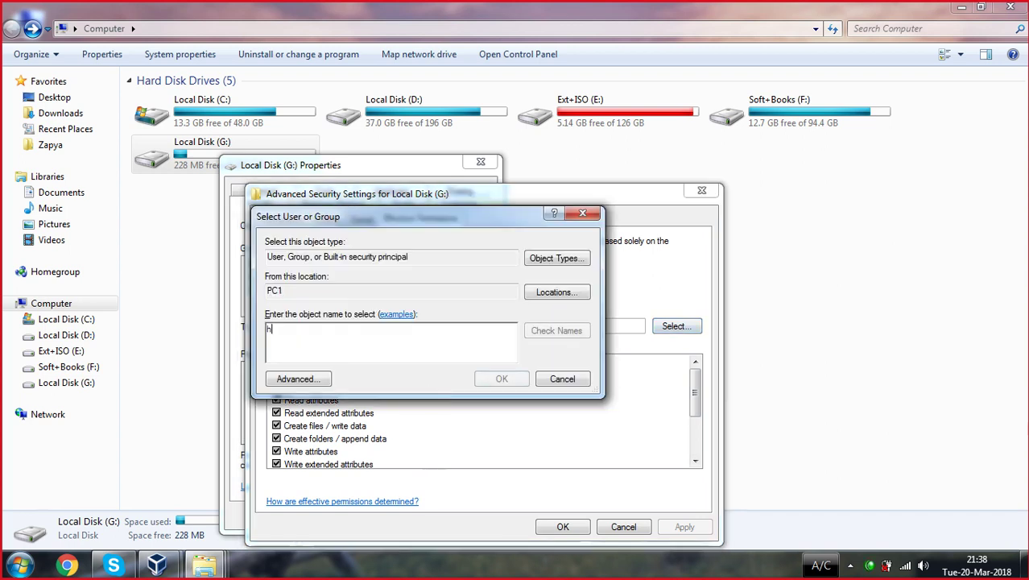
key(Return)
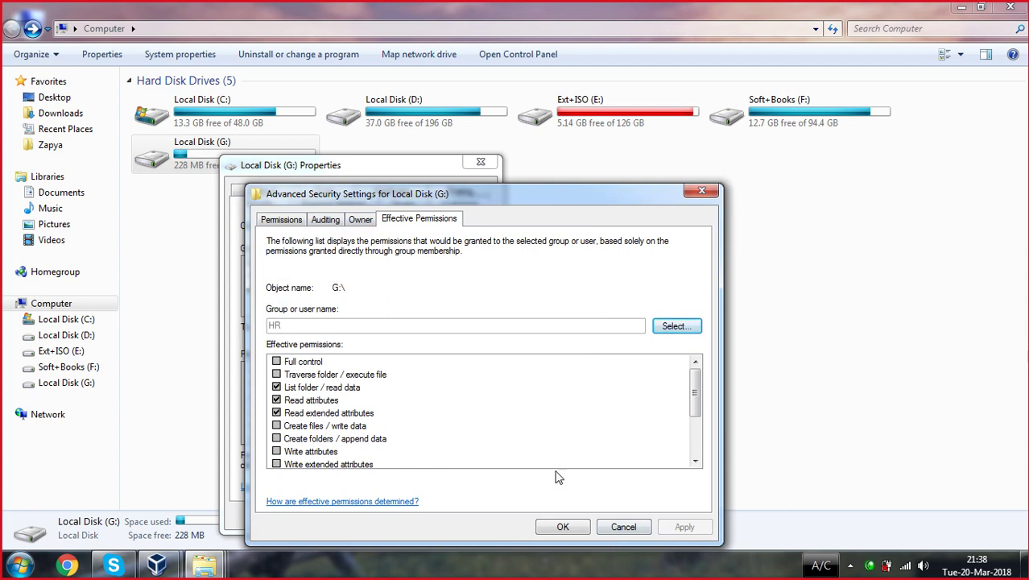
- Show the desktop, open Computer Management for this computer and display the local user accounts
click(1022, 564)
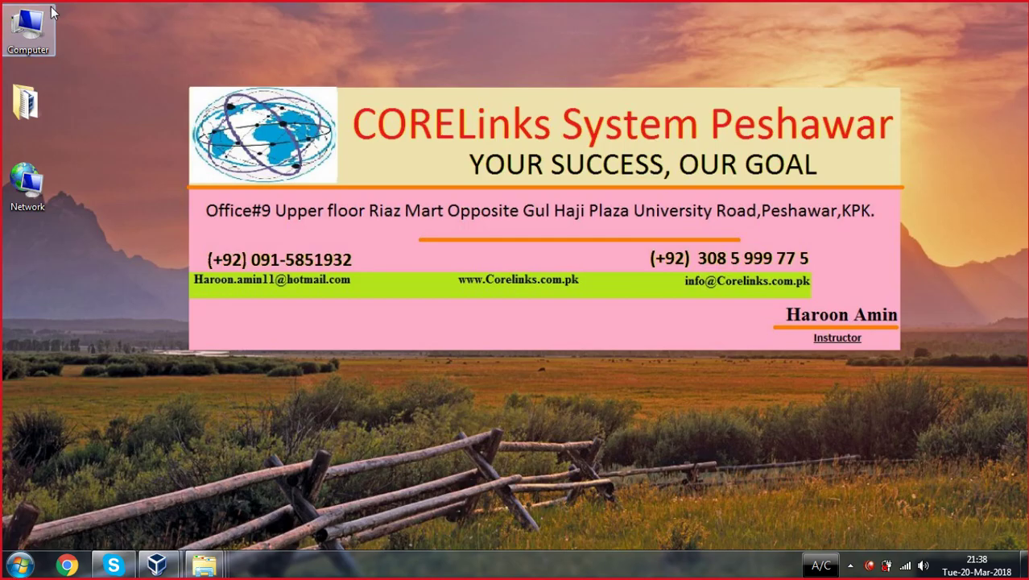
right_click(26, 29)
click(62, 56)
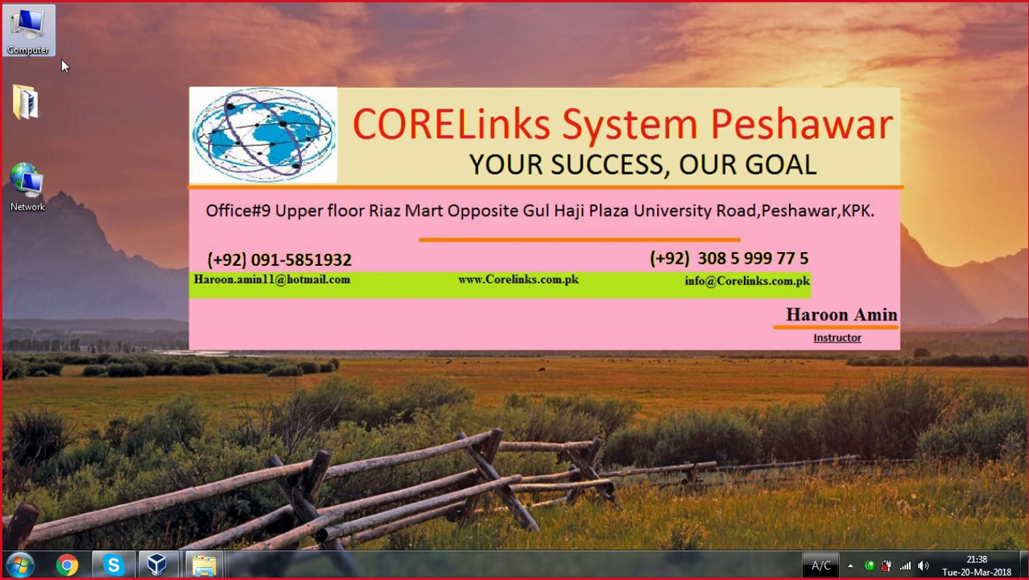
right_click(35, 24)
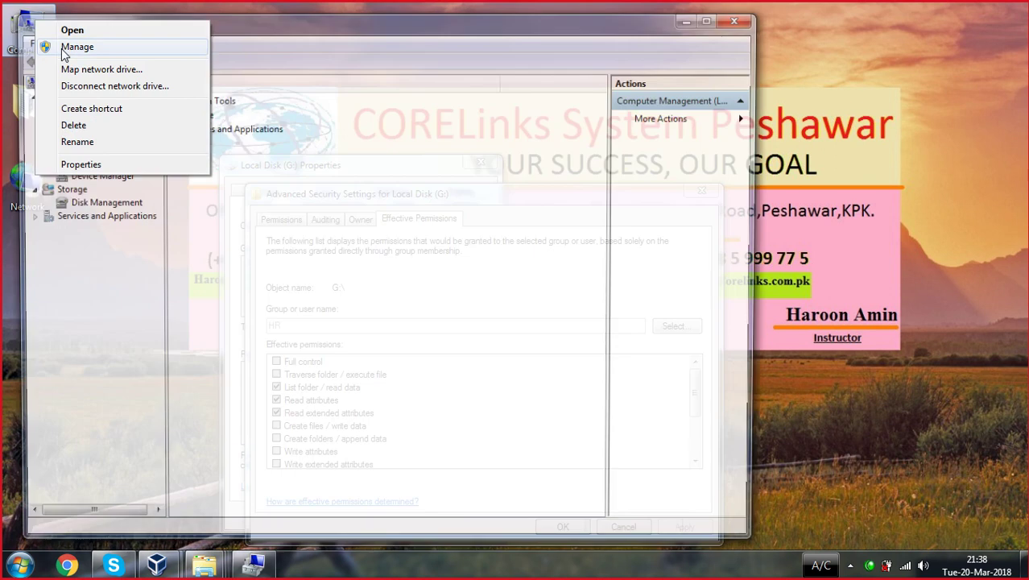
click(65, 48)
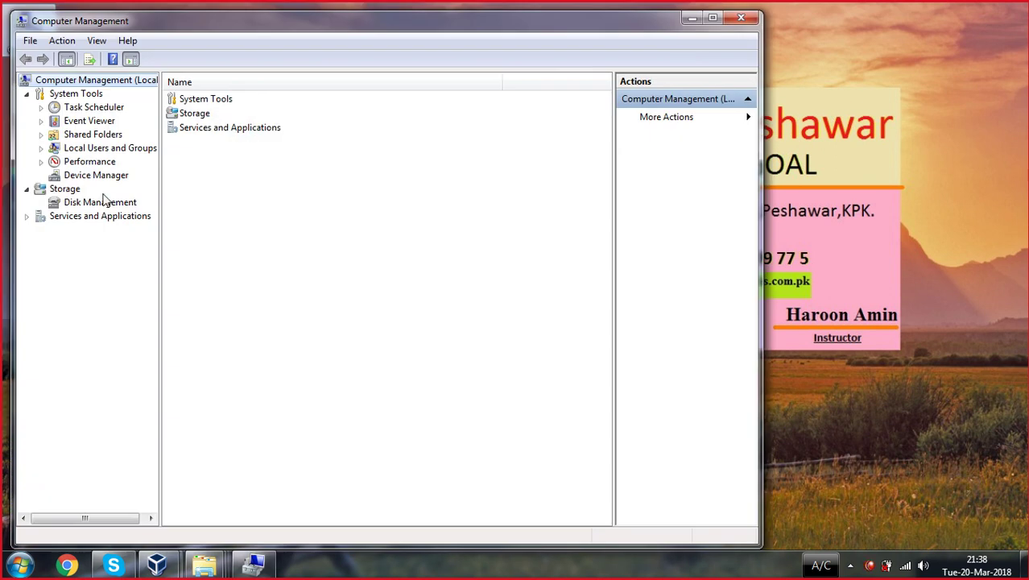
click(75, 152)
click(191, 102)
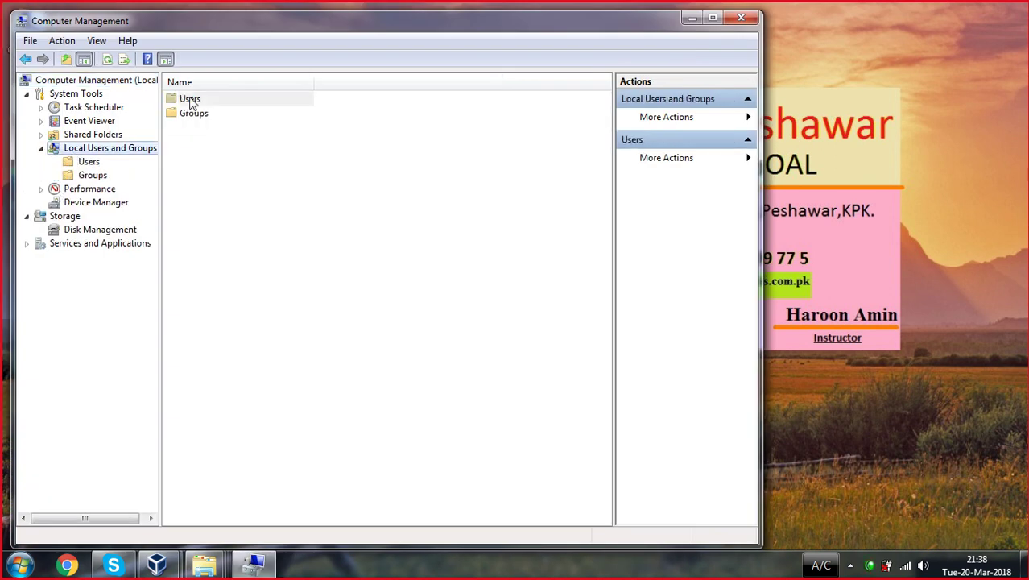
double_click(191, 102)
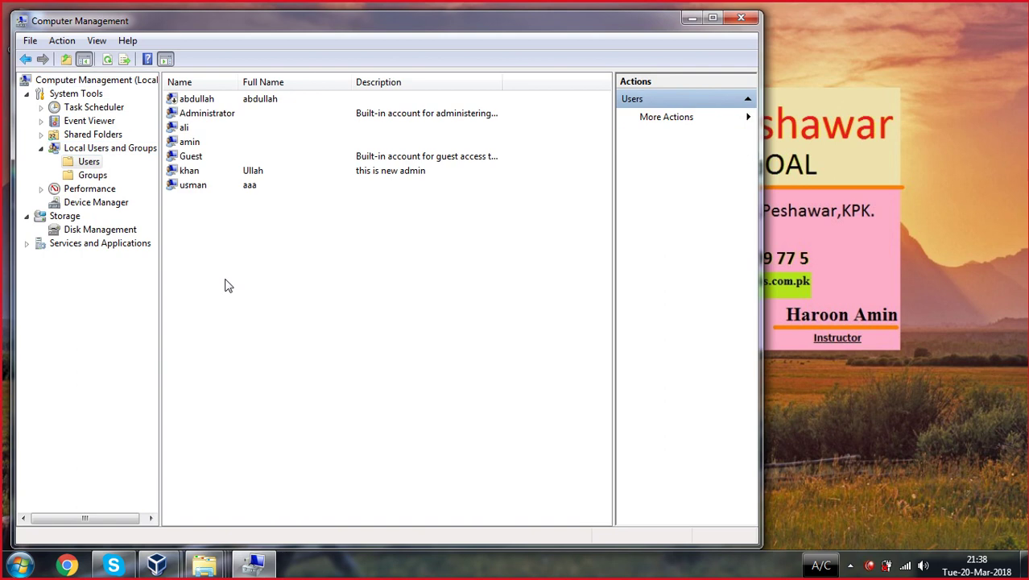
- Display the local groups and review the members of the HR group, closing its properties when done
click(92, 176)
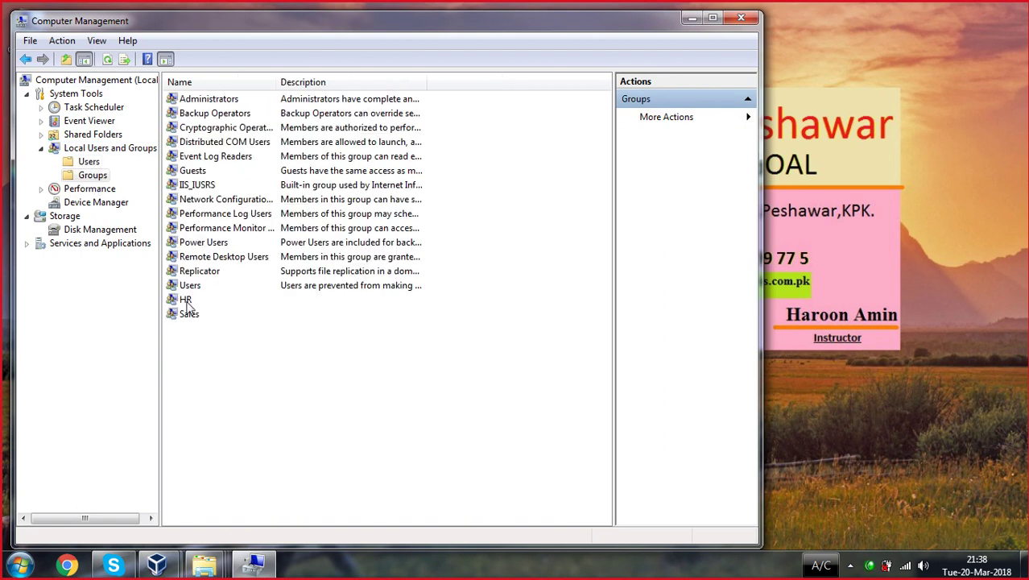
double_click(187, 301)
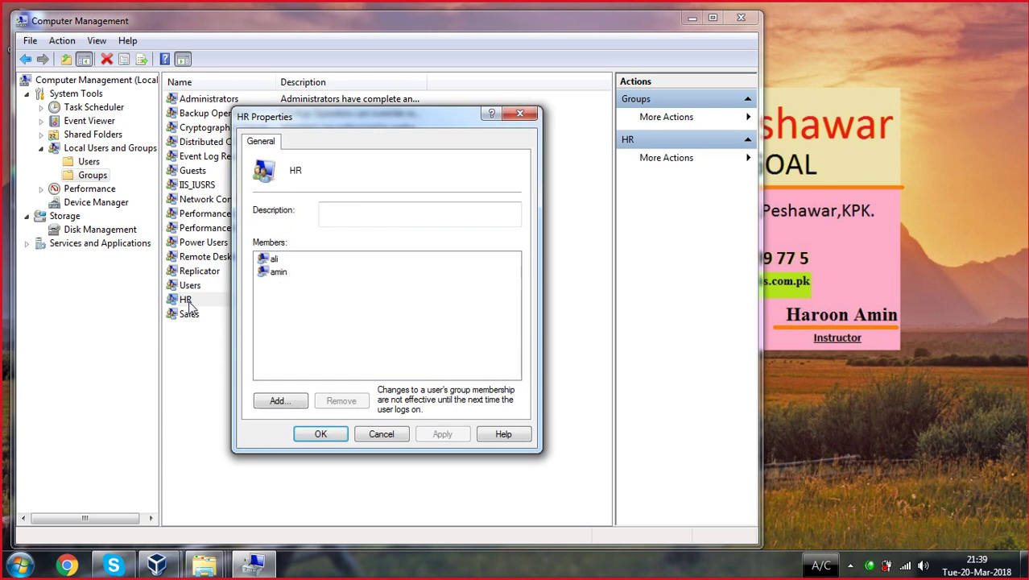
click(520, 114)
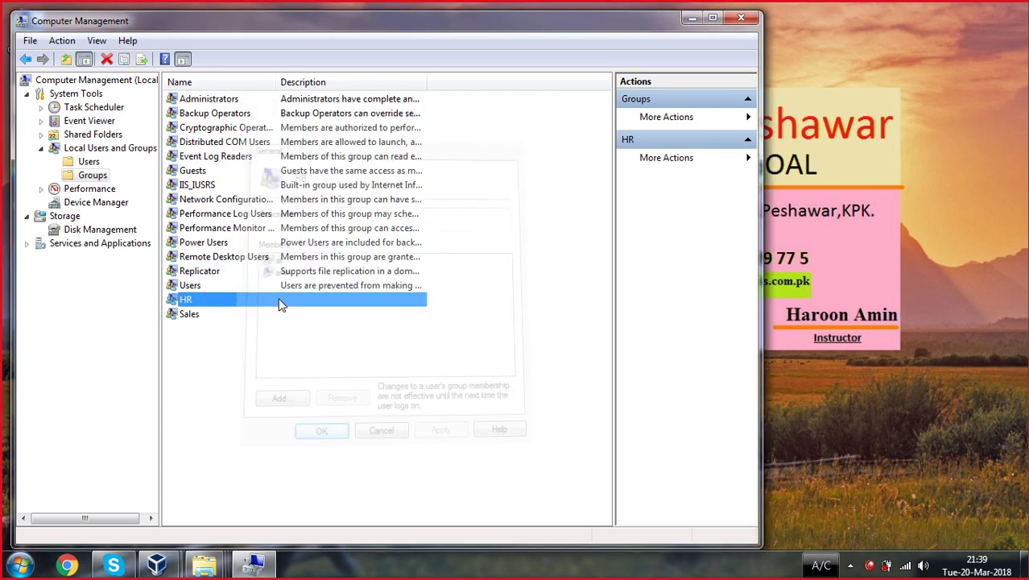
- Review the members of the Sales group and close its properties along with Computer Management
double_click(190, 316)
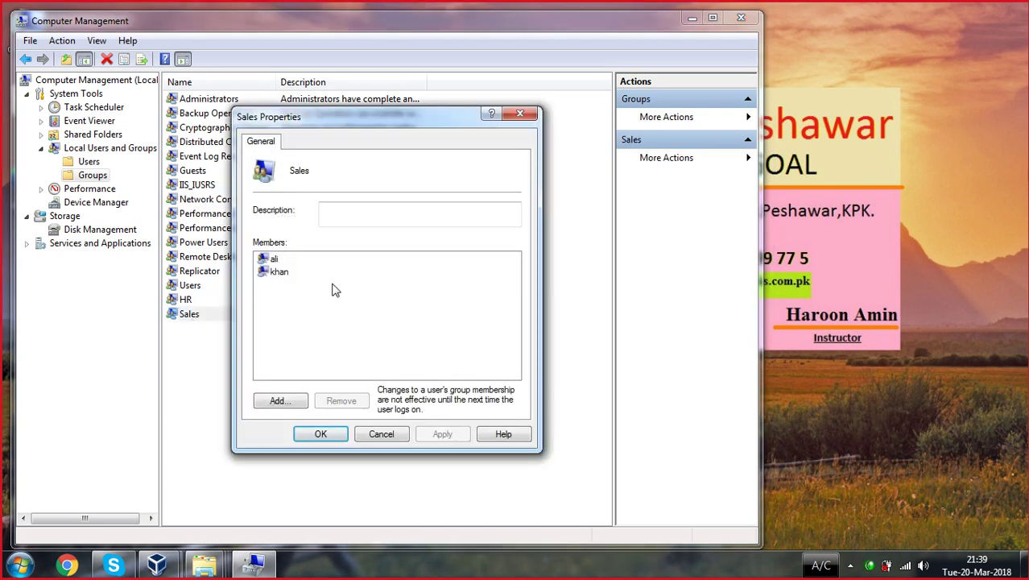
click(269, 260)
click(267, 279)
click(520, 115)
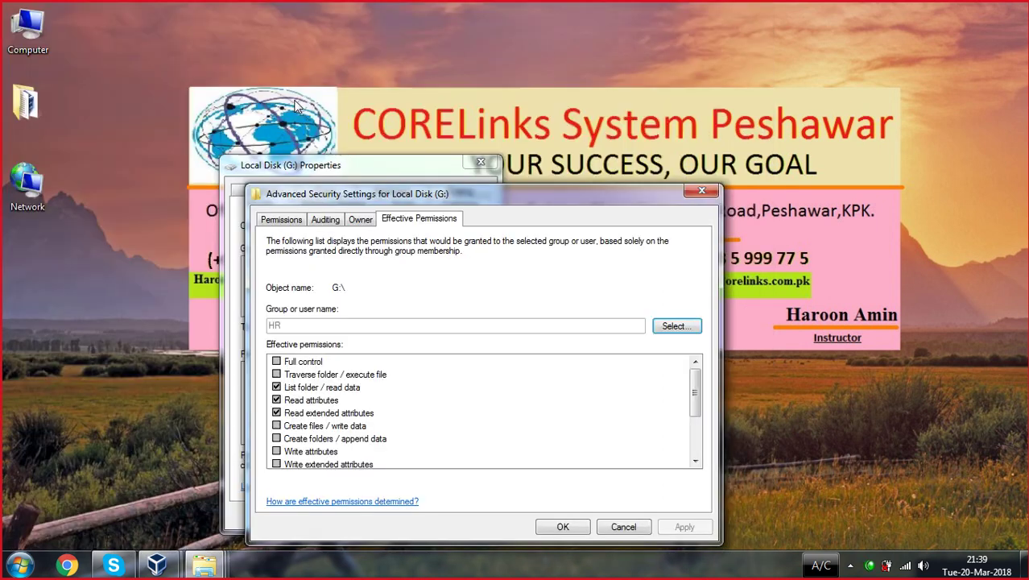
- Close the advanced security settings, switch the HR group's Write permission on G: from Deny to Allow, and apply and close the drive properties
click(698, 194)
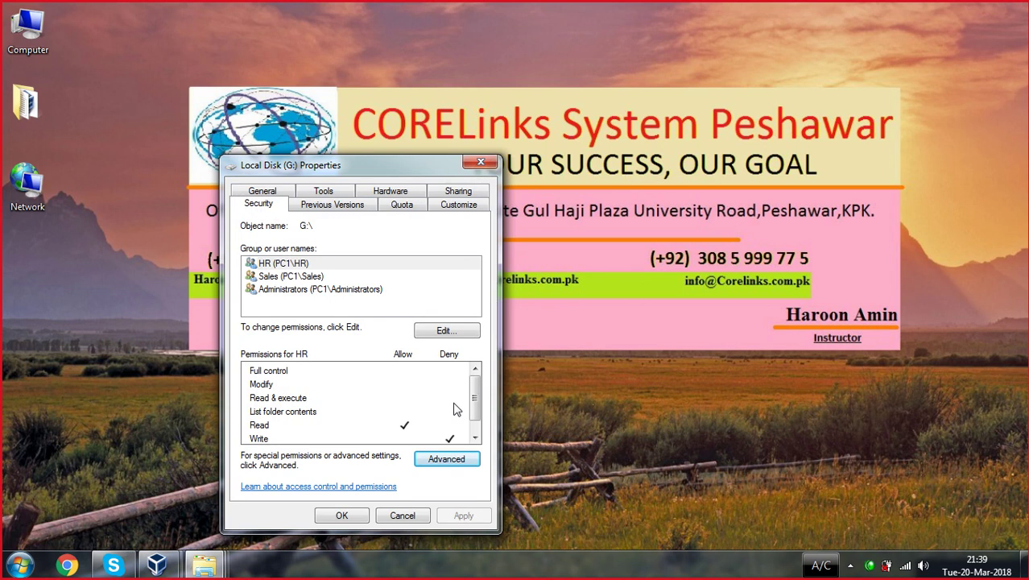
click(302, 266)
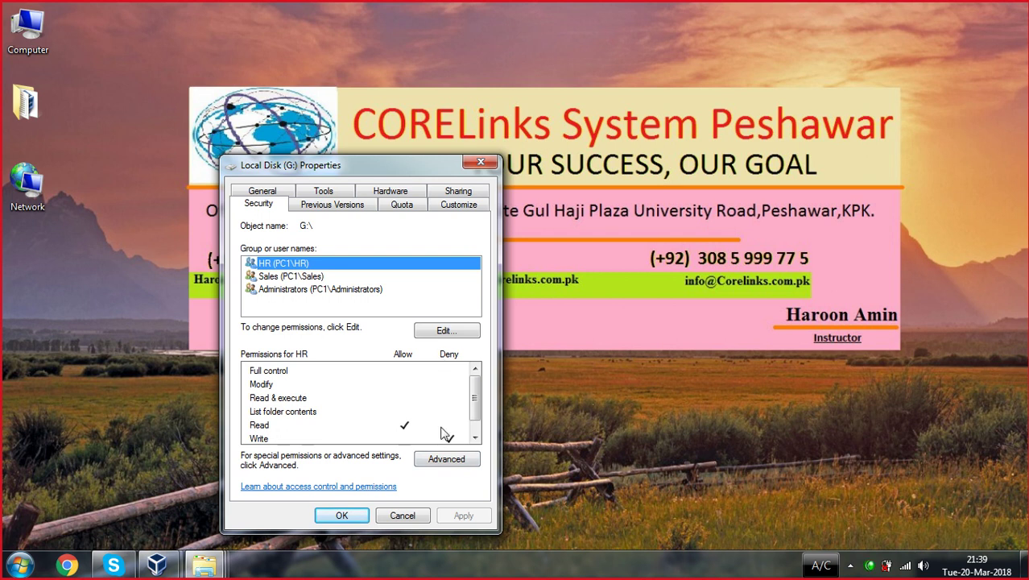
click(447, 332)
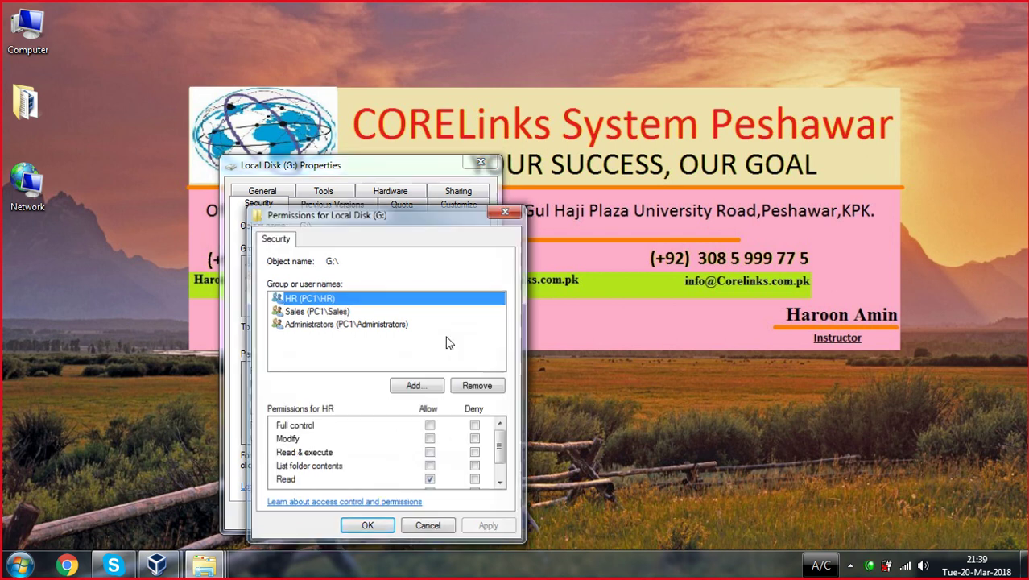
drag(500, 445, 500, 459)
click(475, 468)
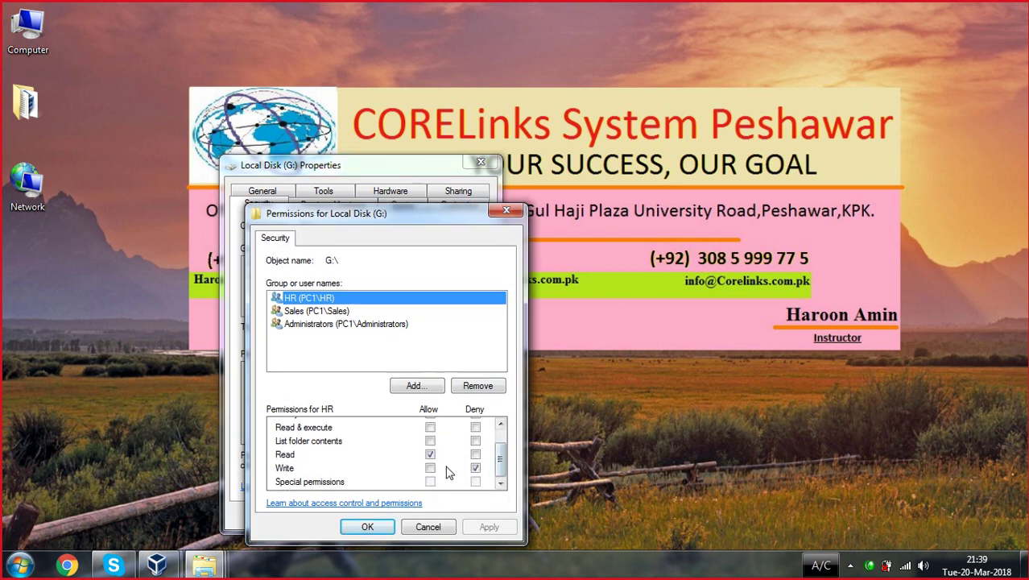
click(430, 468)
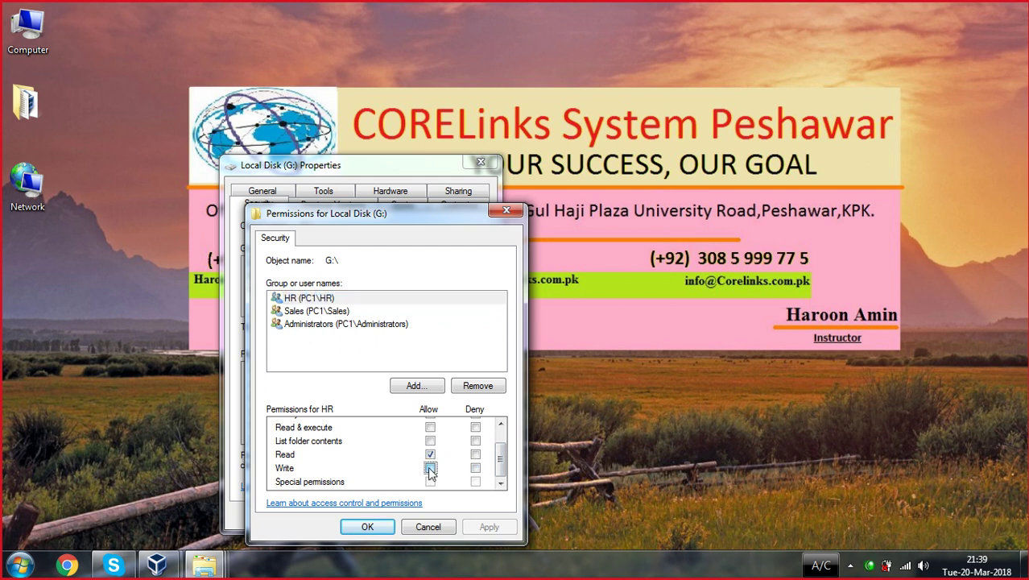
click(485, 526)
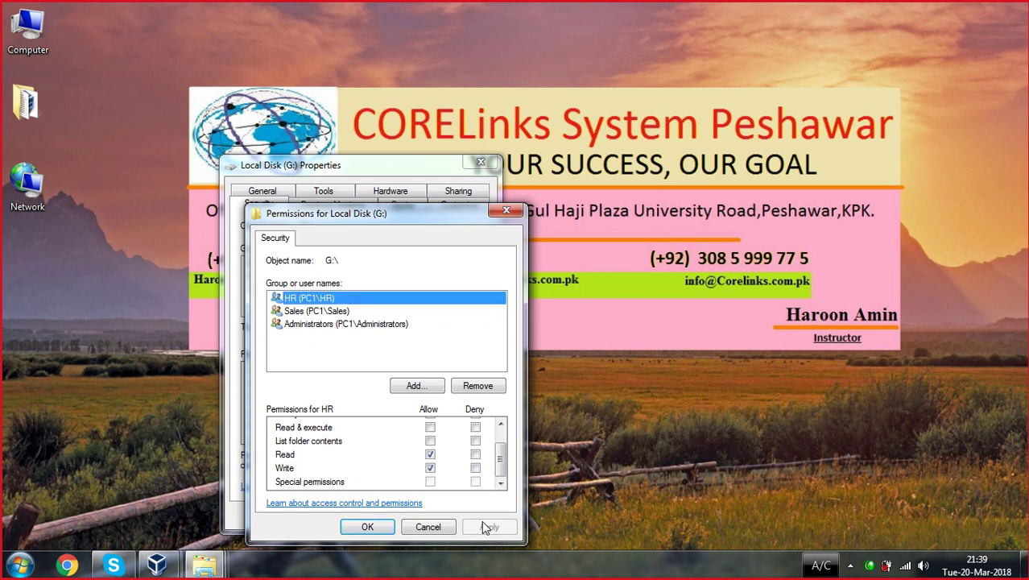
click(383, 529)
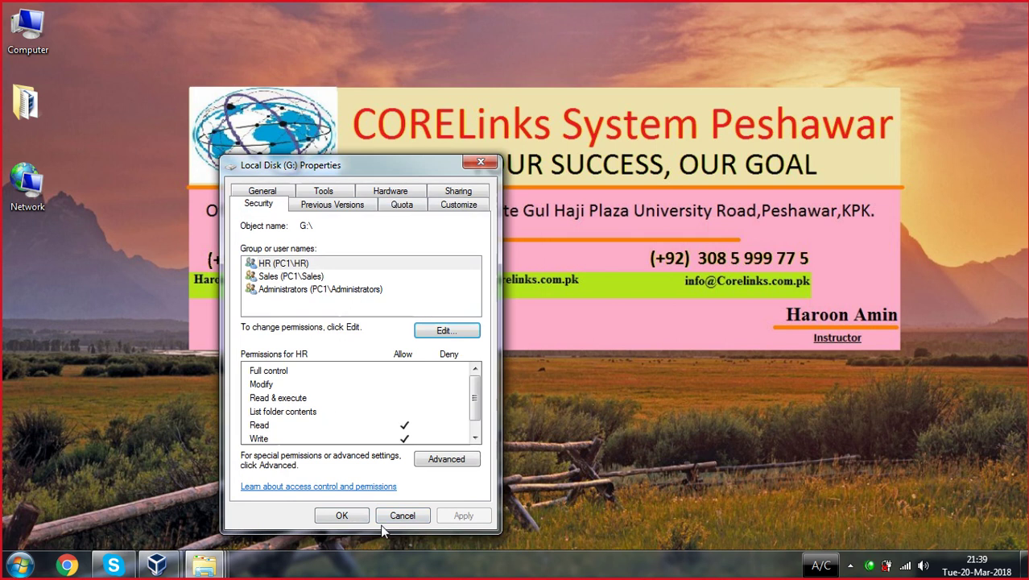
click(341, 515)
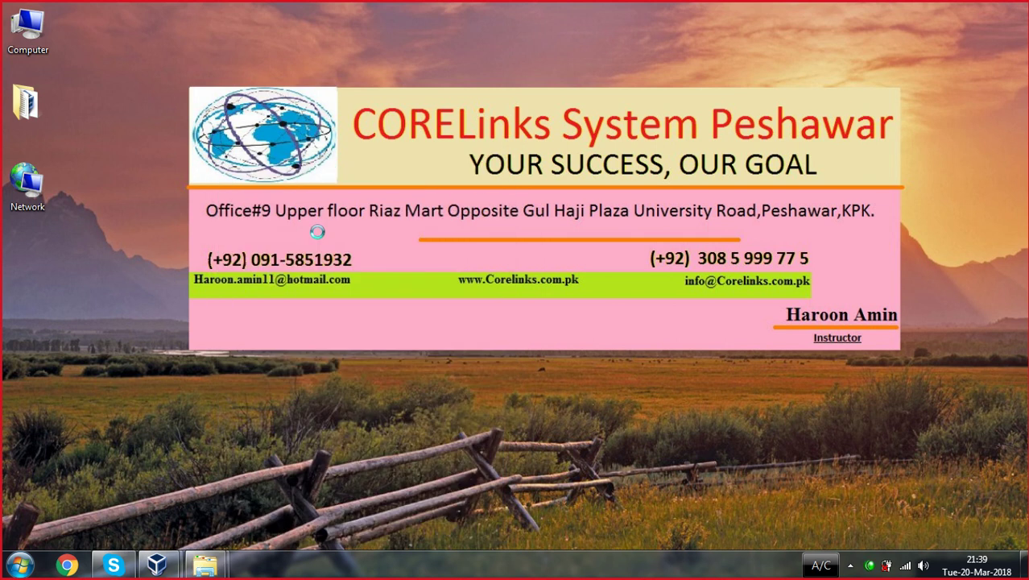
- Refresh the desktop and open a blank, maximized Notepad window
right_click(292, 201)
click(325, 240)
key(super+r)
text(not)
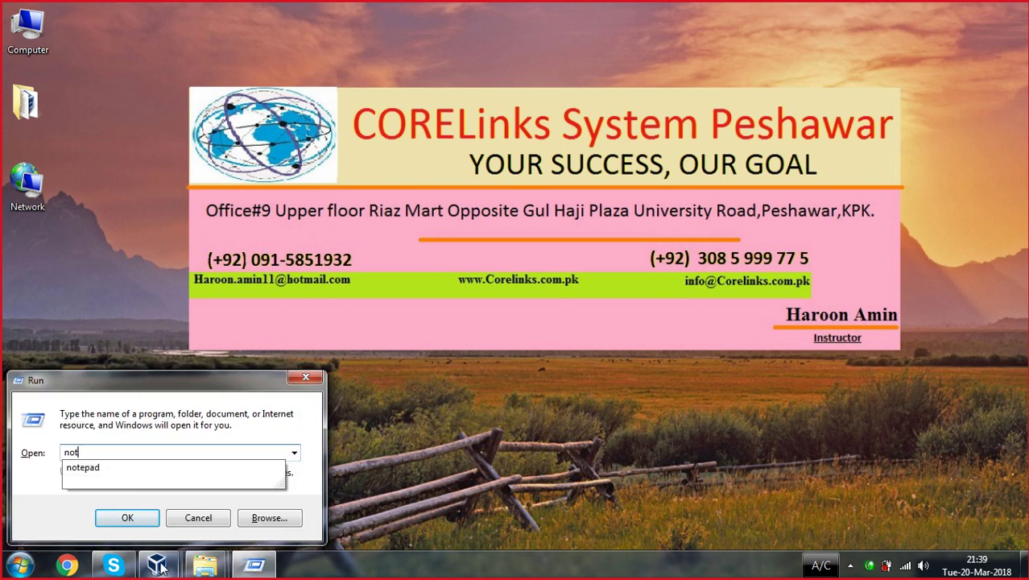
text(epad)
key(Return)
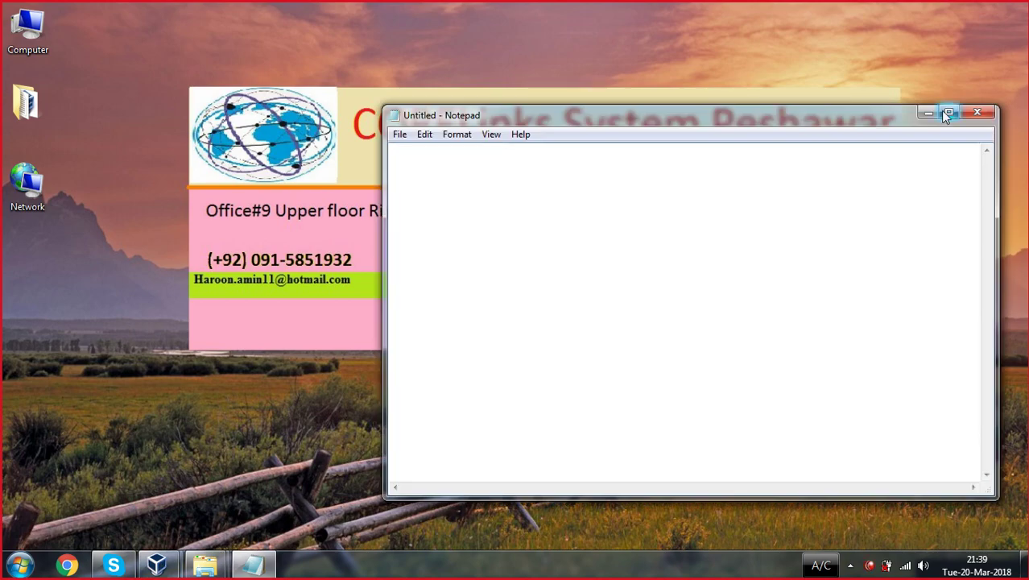
click(948, 111)
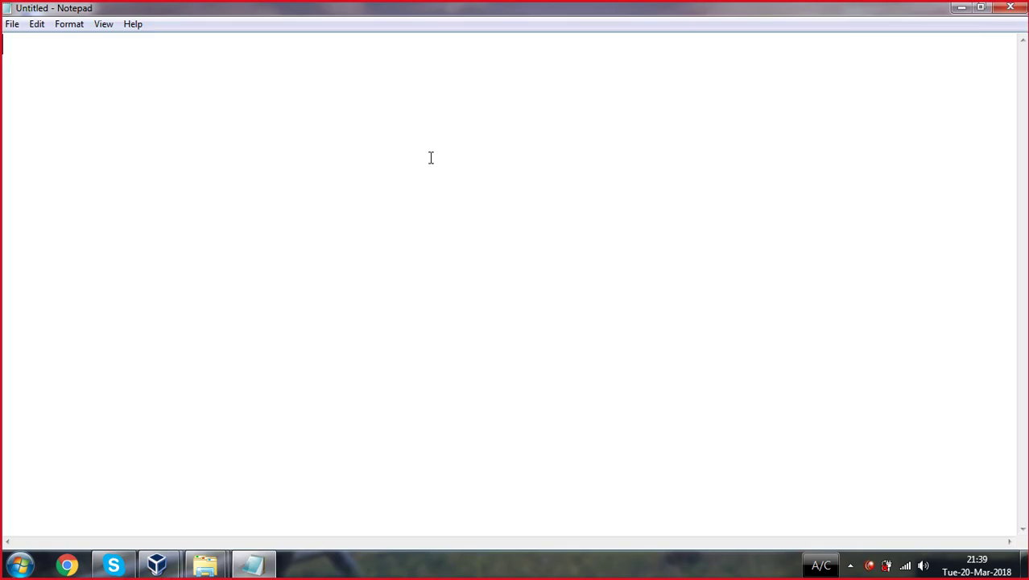
- Draw two handwritten labels and a boxed X over the blank page, clear the drawing and close Notepad
key(ctrl+2)
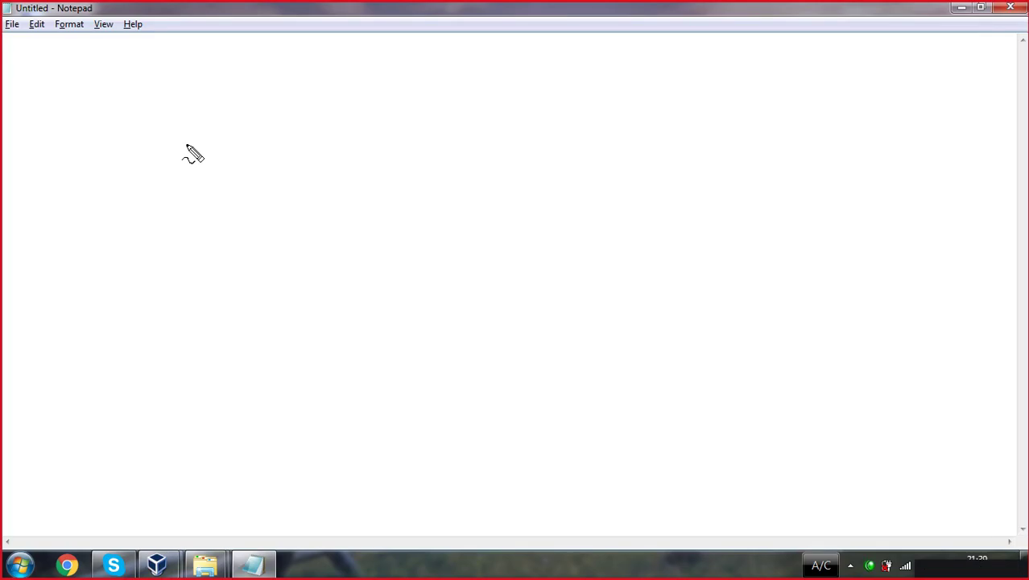
mouse_move(162, 141)
mouse_down()
mouse_move(167, 122)
mouse_move(194, 140)
mouse_move(193, 121)
mouse_move(231, 137)
mouse_up()
mouse_move(184, 338)
mouse_down()
mouse_move(188, 309)
mouse_move(206, 338)
mouse_move(253, 319)
mouse_move(275, 323)
mouse_move(306, 385)
mouse_move(281, 354)
mouse_up()
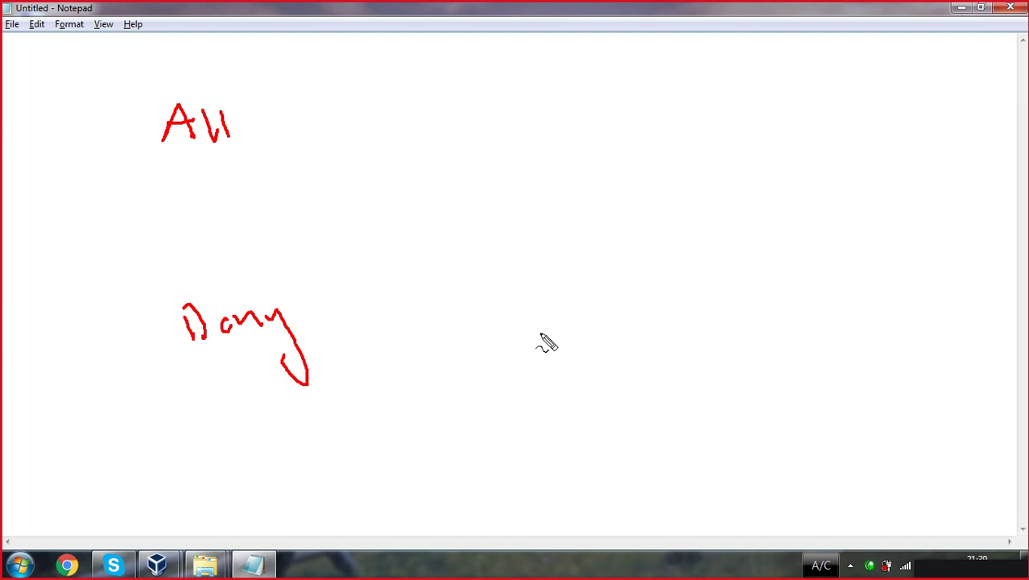
mouse_move(563, 281)
mouse_down()
mouse_move(554, 316)
mouse_move(548, 293)
mouse_move(571, 317)
mouse_move(528, 333)
mouse_move(523, 291)
mouse_move(565, 278)
mouse_move(597, 329)
mouse_up()
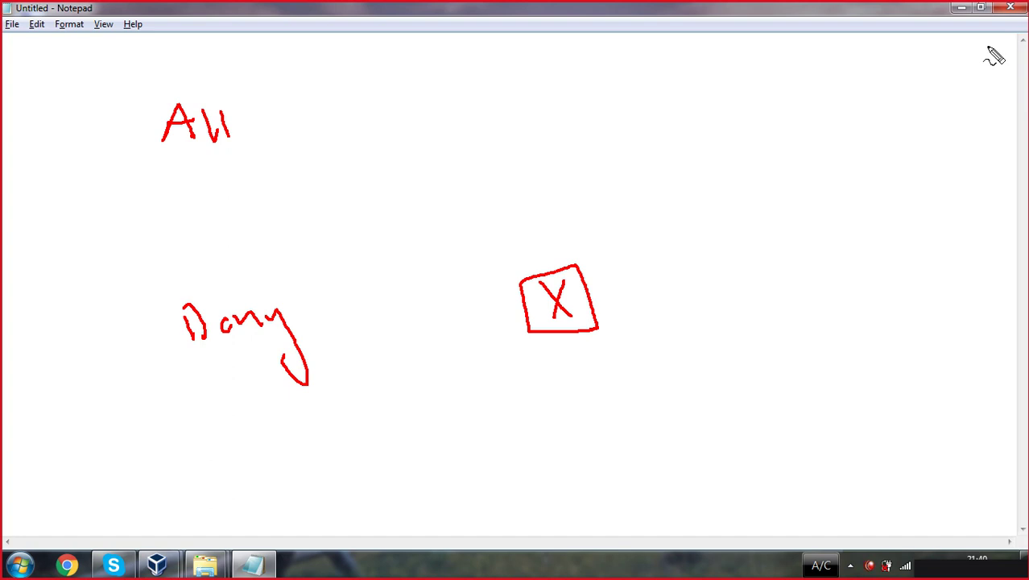
key(Escape)
click(1006, 11)
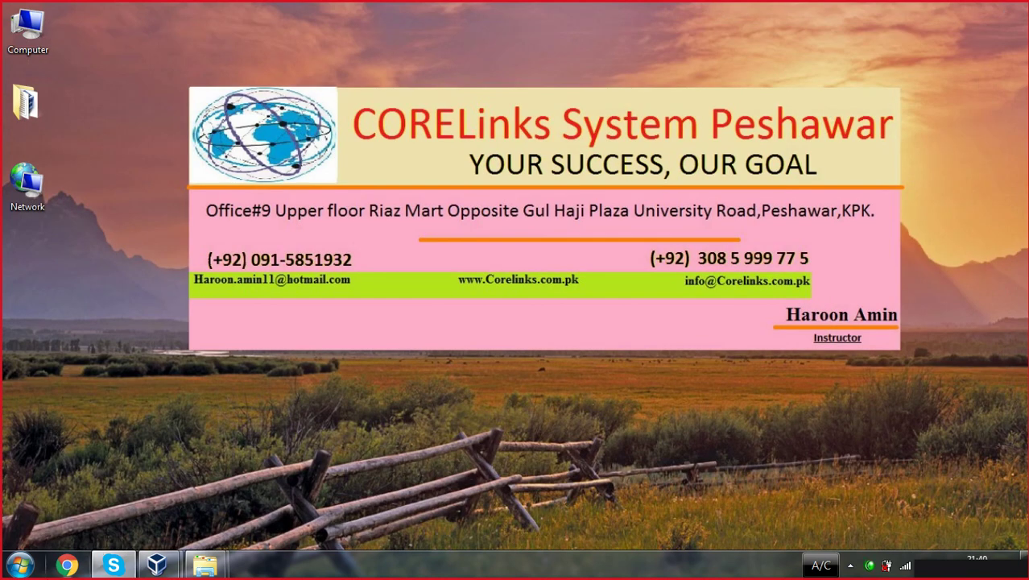
- Open the security properties of Local Disk (G:) from Computer and view the Sales group's permissions
double_click(29, 24)
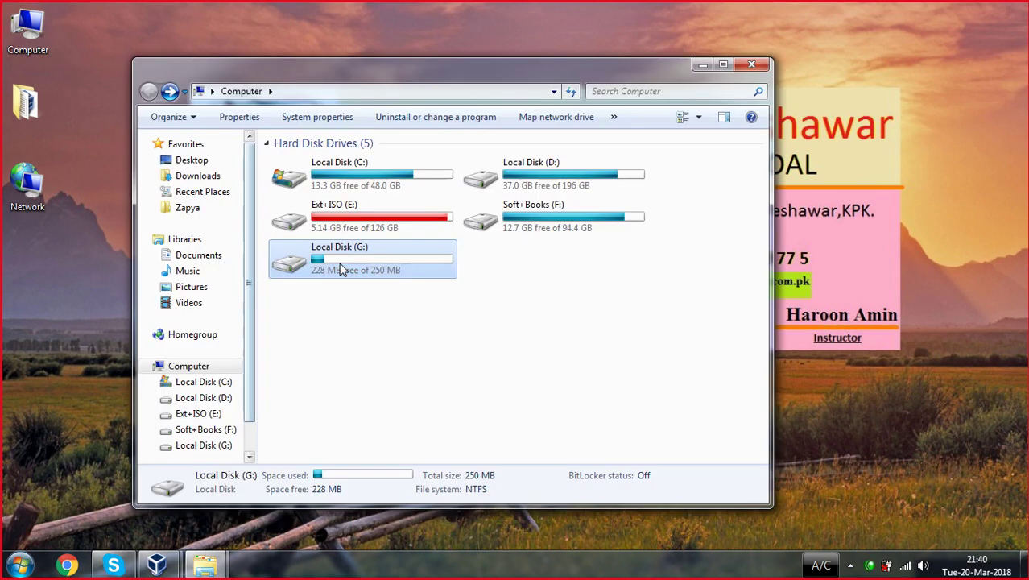
right_click(351, 287)
right_click(343, 266)
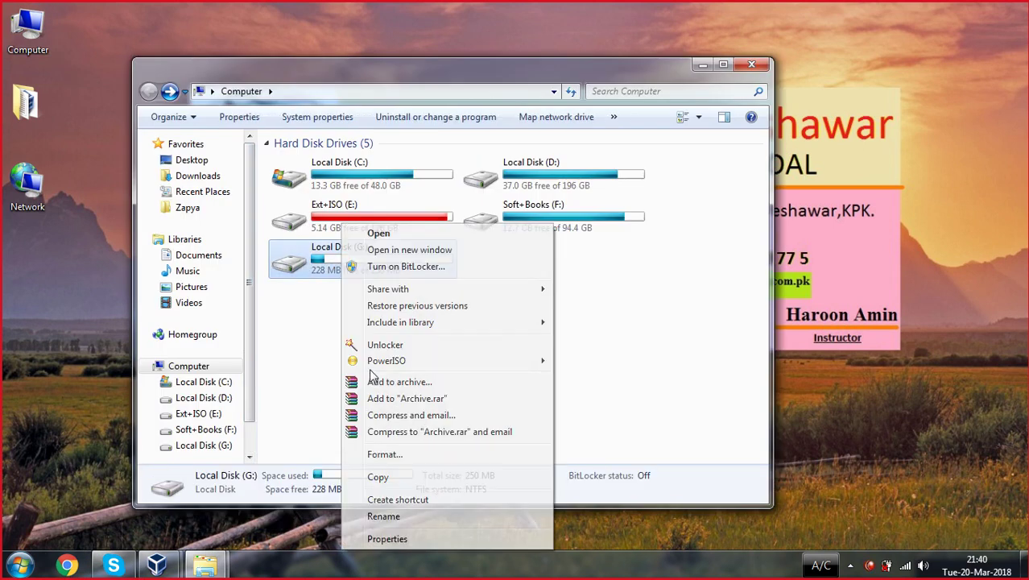
click(387, 538)
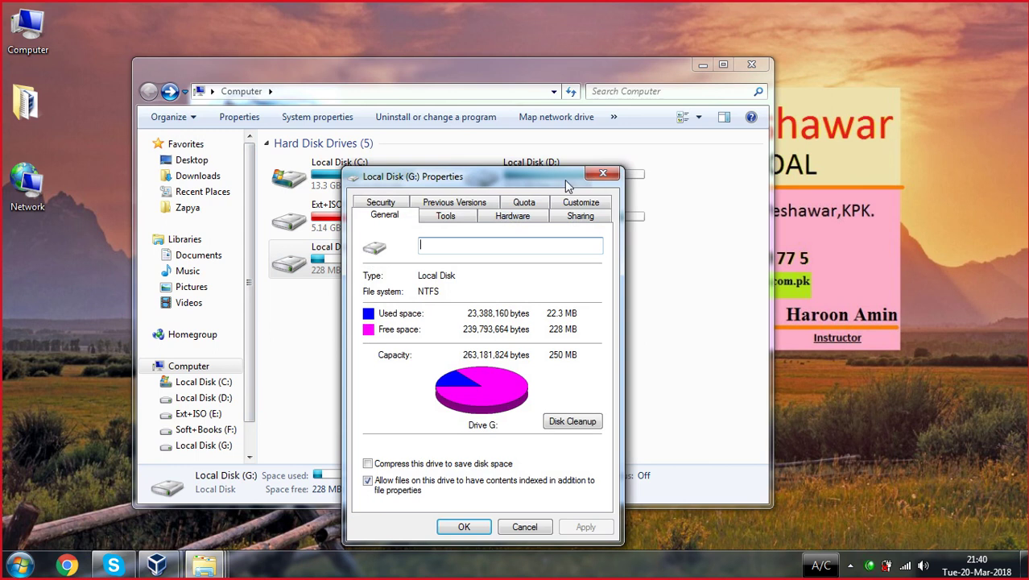
click(394, 203)
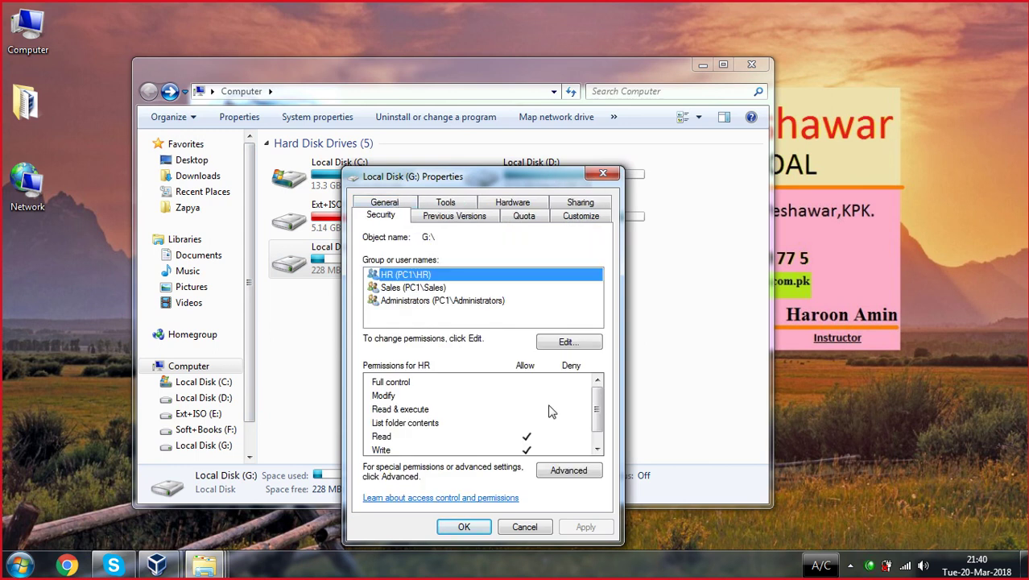
click(412, 288)
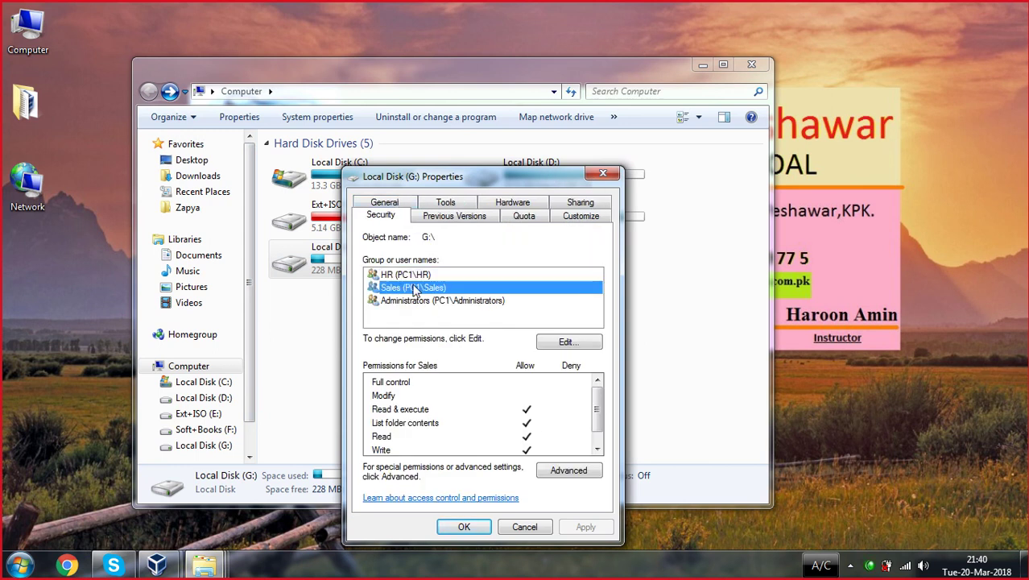
- Check the effective permissions on G: for a user by entering the account name, review the list and close the advanced settings
click(568, 472)
click(547, 219)
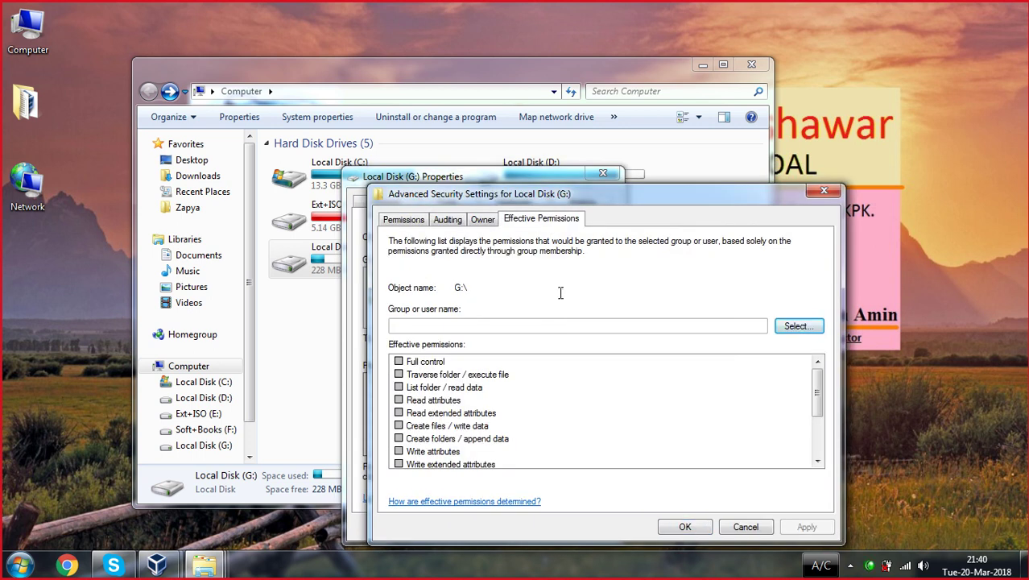
click(797, 327)
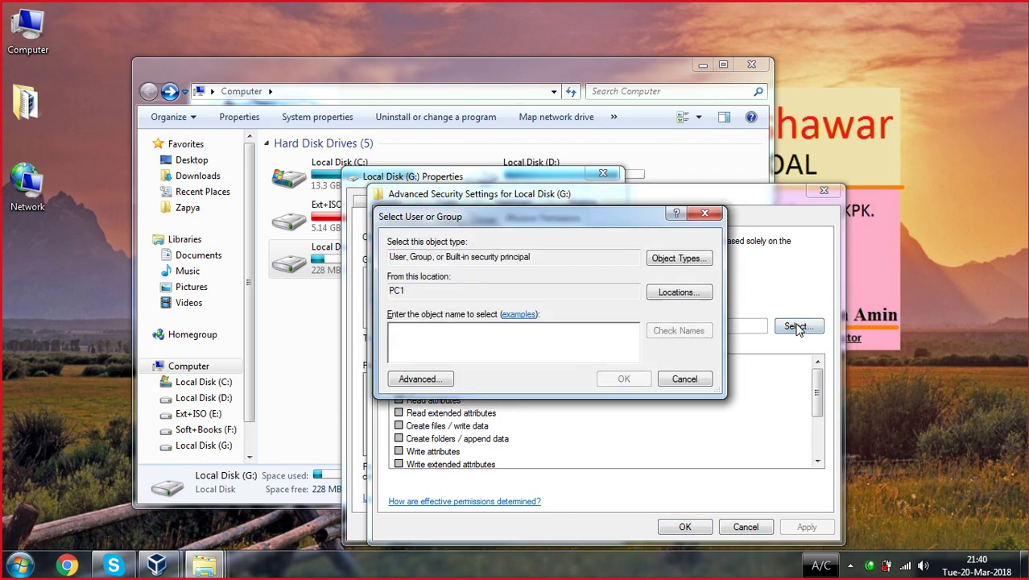
text(ali)
key(Return)
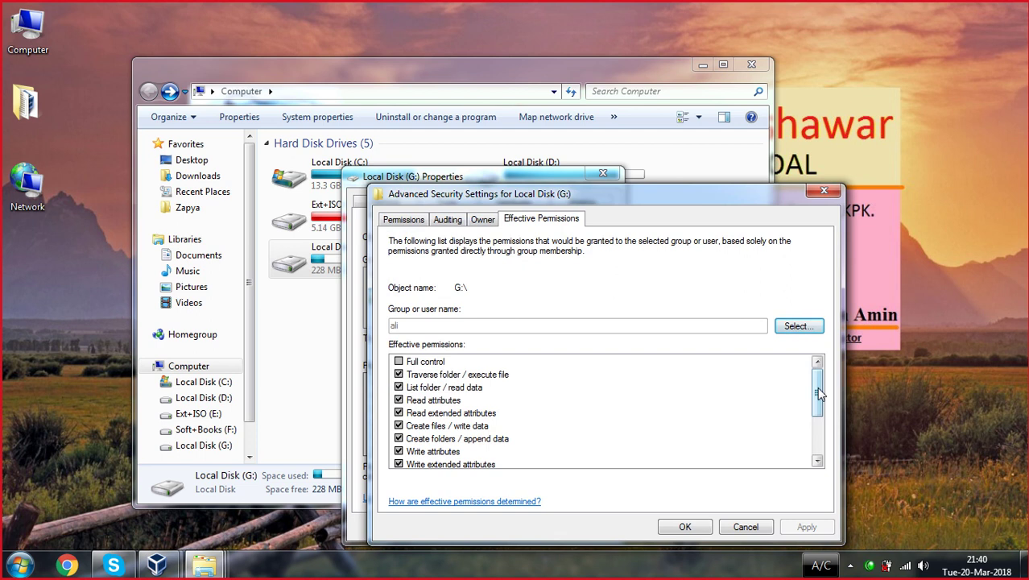
mouse_move(817, 393)
mouse_down()
mouse_move(817, 428)
mouse_move(818, 395)
mouse_move(820, 409)
mouse_up()
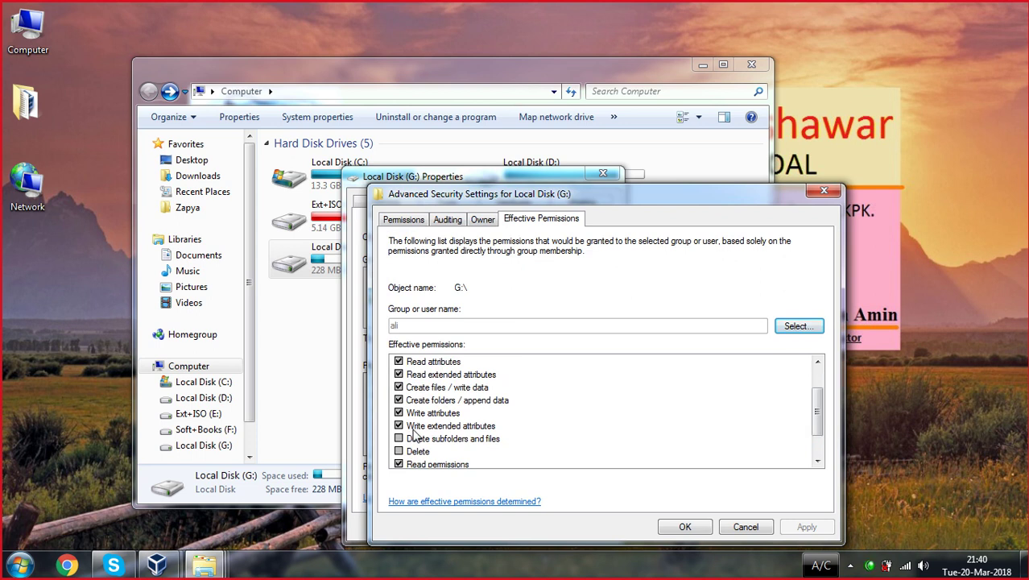
click(823, 192)
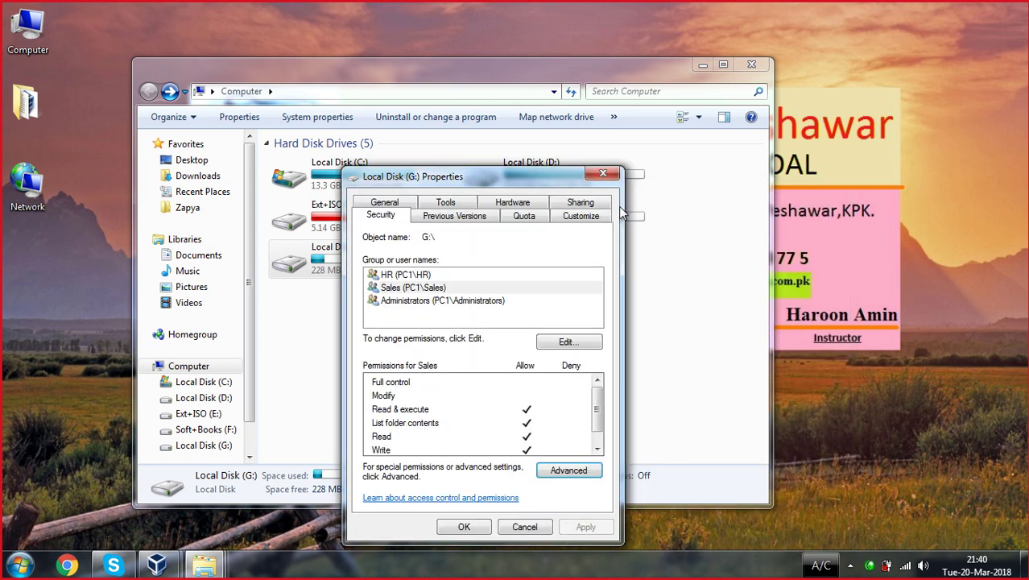
- Review the HR group's editable Allow and Deny permissions on G:, closing the dialogs and the Computer window without changes
click(405, 276)
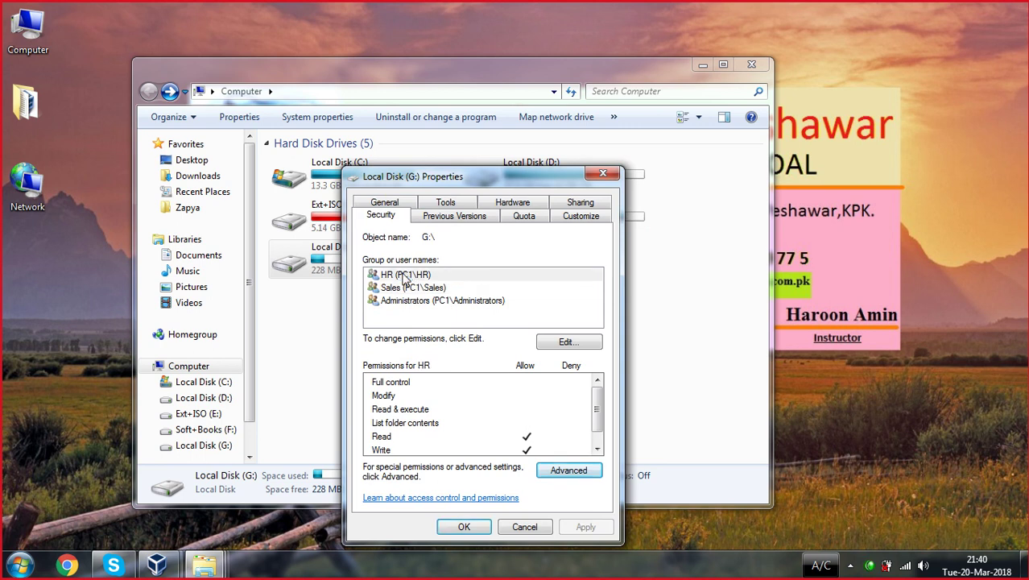
click(576, 345)
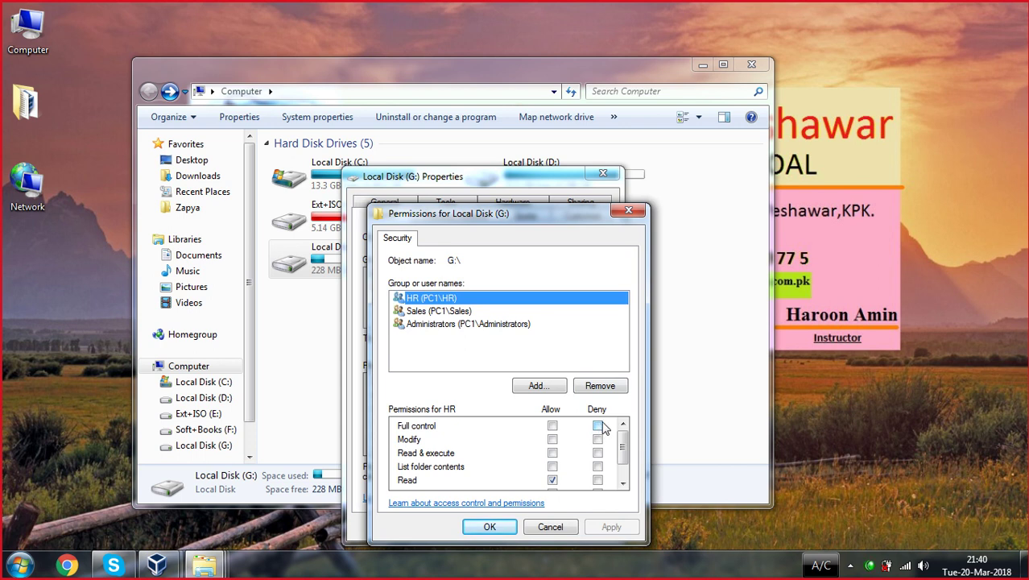
click(628, 211)
click(603, 173)
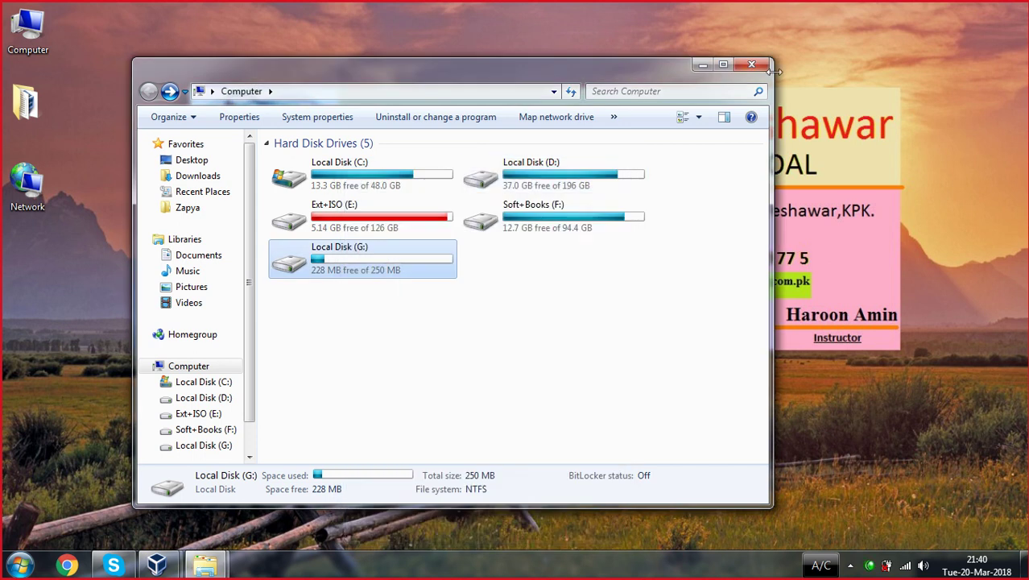
click(752, 65)
right_click(17, 16)
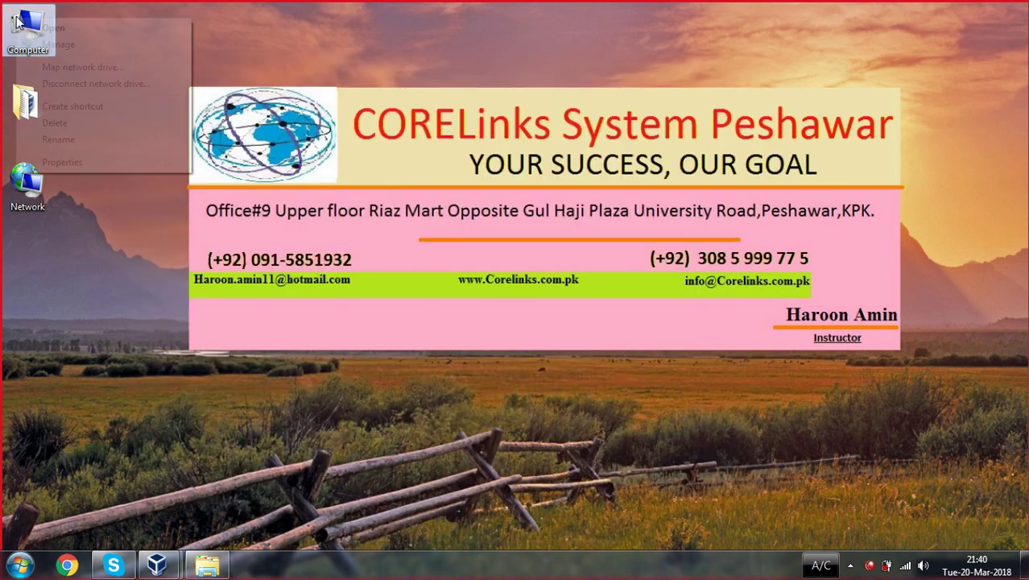
click(51, 162)
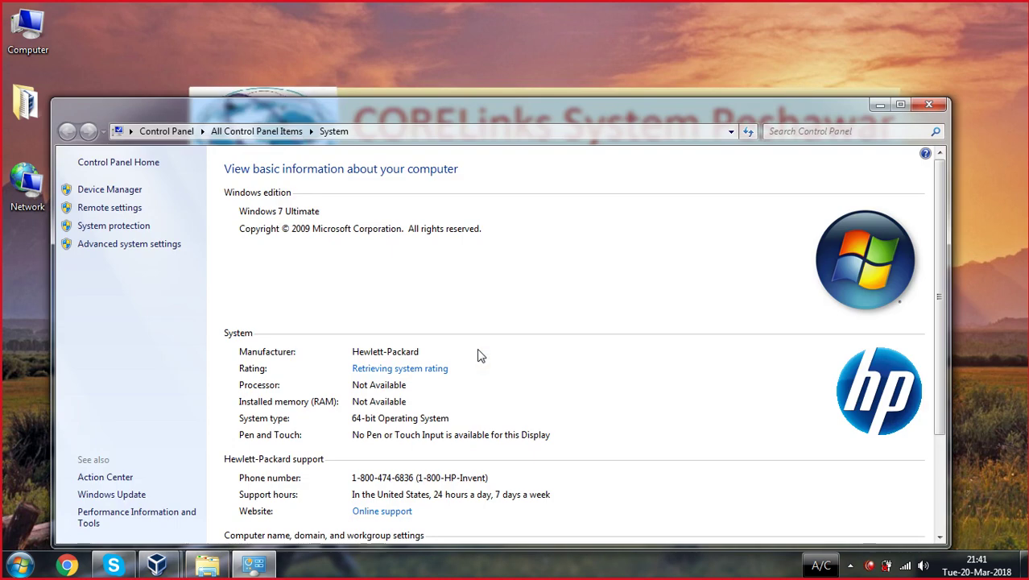
click(930, 105)
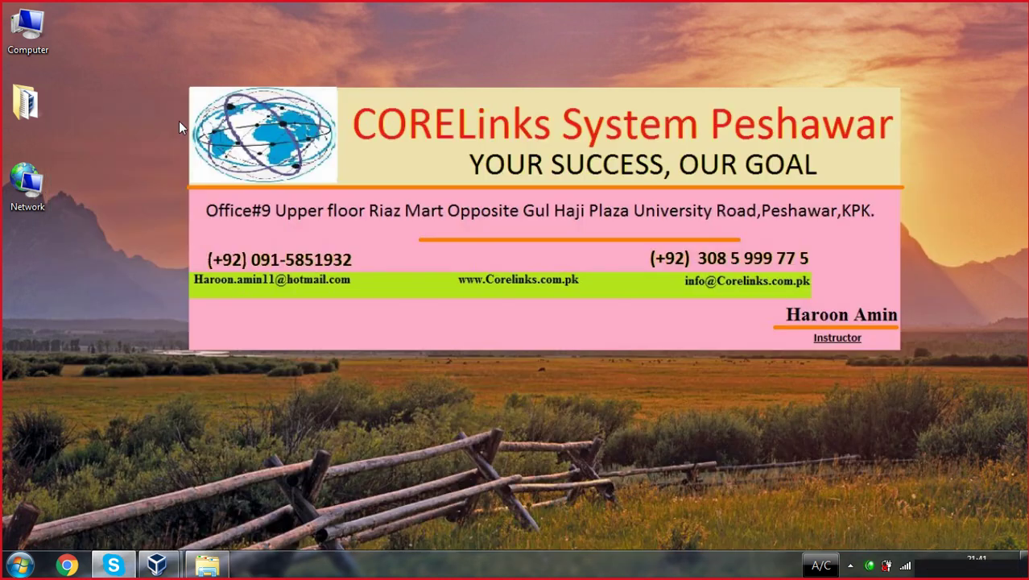
- Open the properties of Local Disk (G:) from Computer and display its security permissions
right_click(48, 45)
click(69, 55)
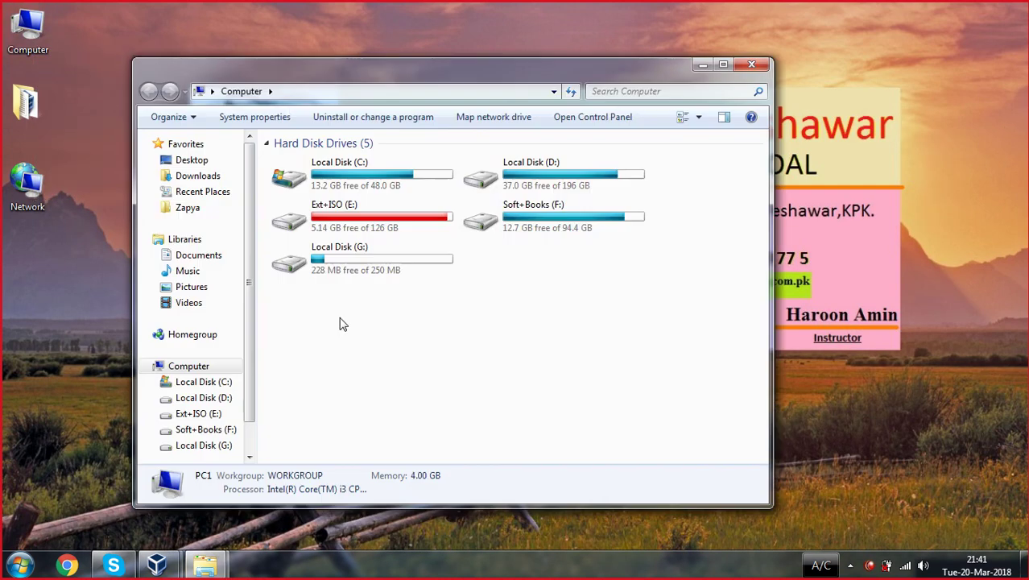
click(360, 272)
right_click(359, 272)
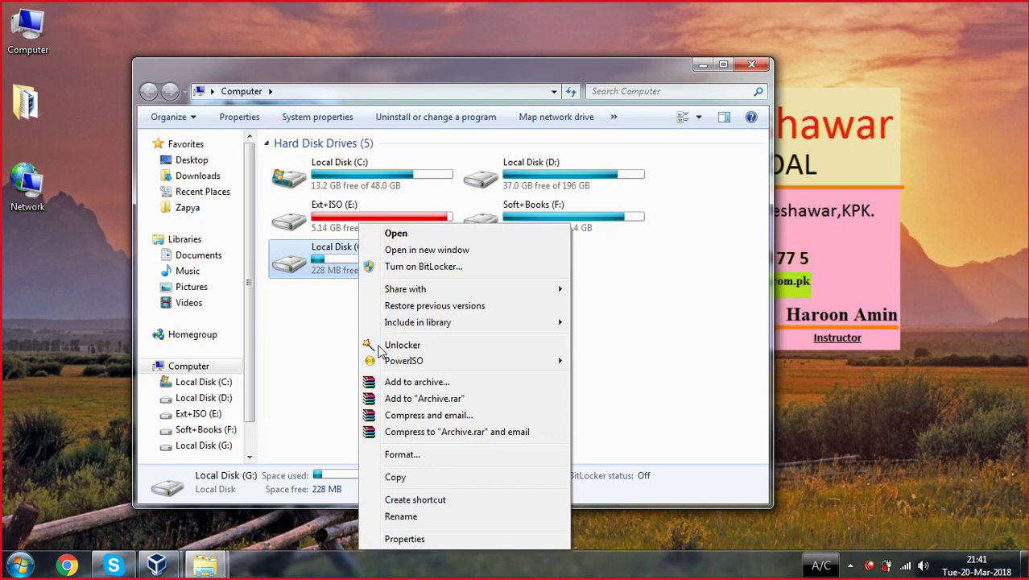
click(403, 539)
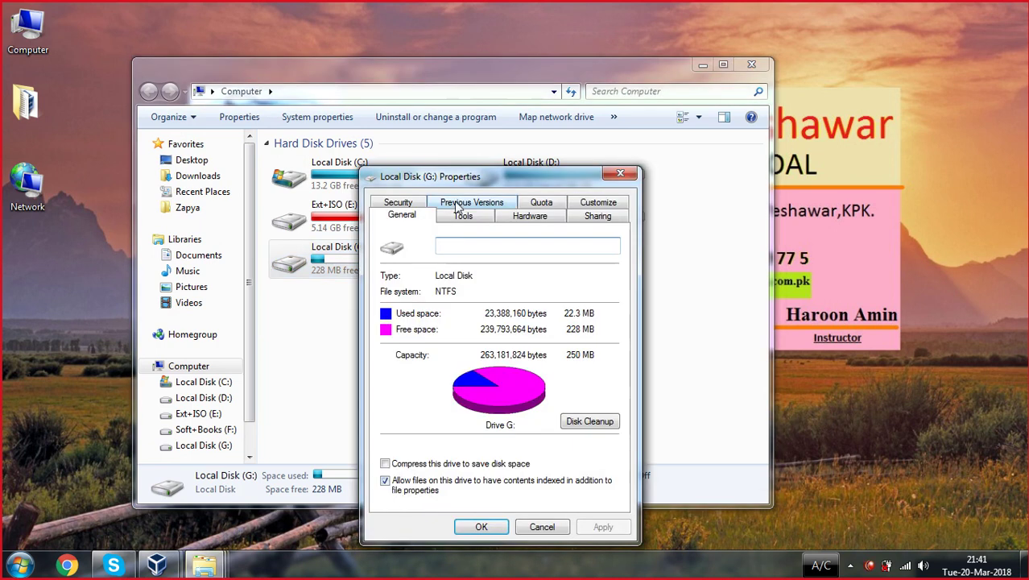
click(413, 204)
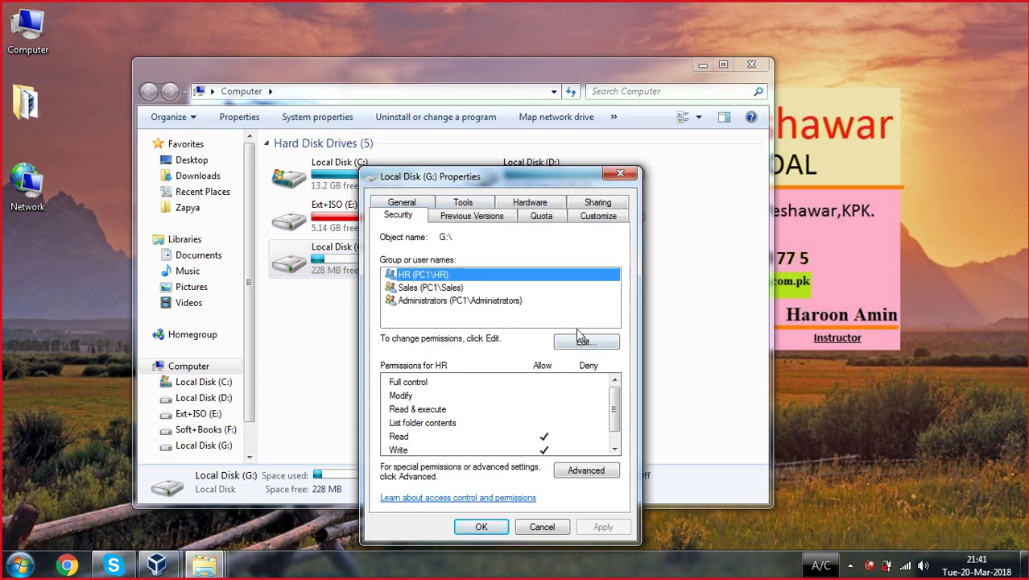
- View the editable permission entries in the advanced security settings of G:, closing the editor without changes
click(586, 470)
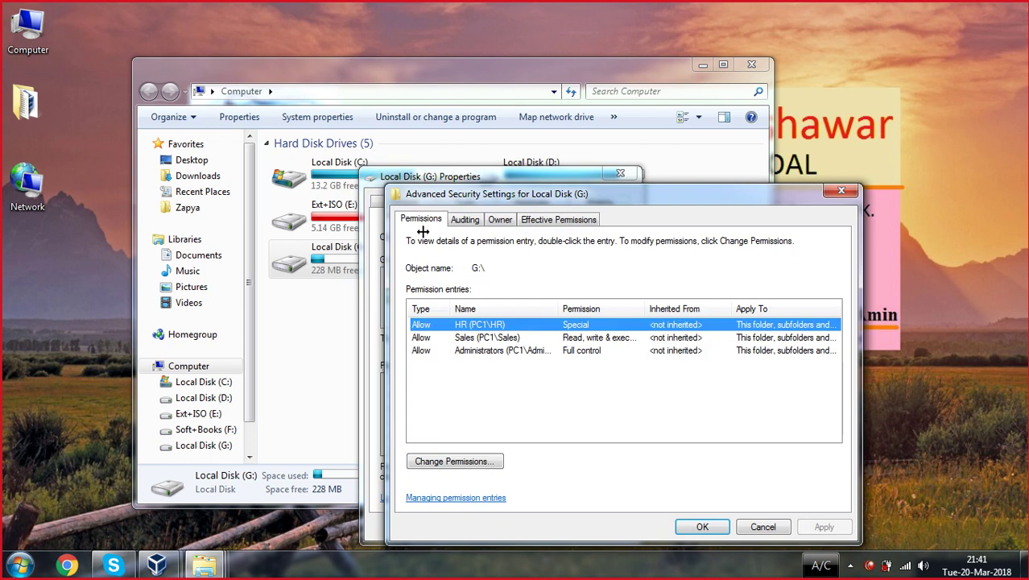
click(465, 461)
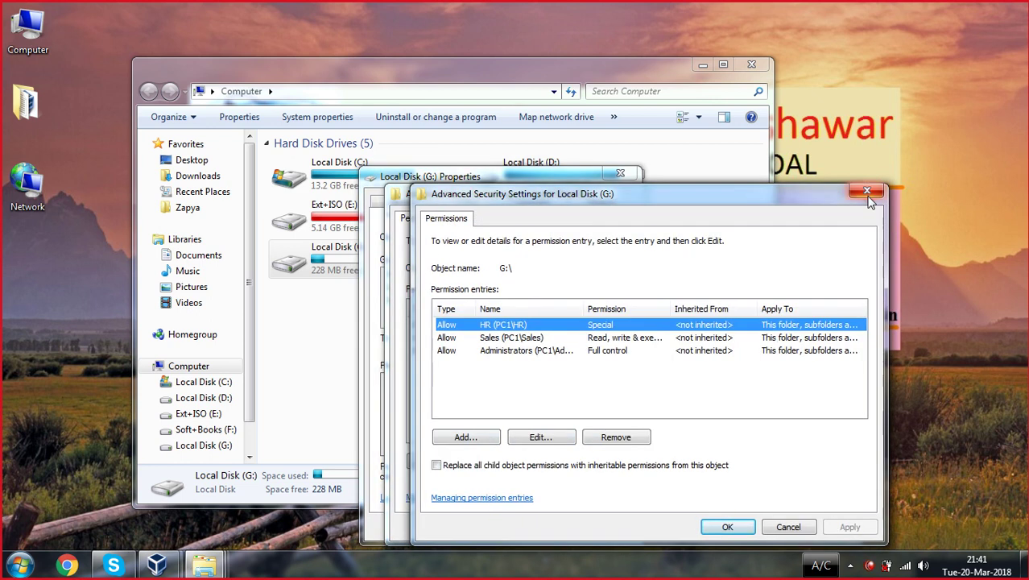
click(867, 193)
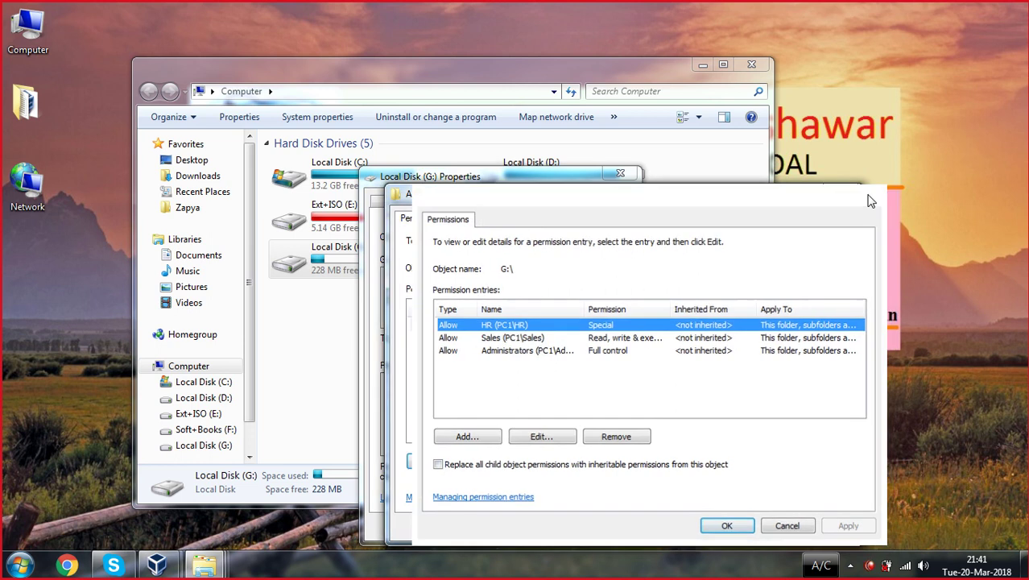
- Look through the auditing, owner and effective permissions settings of G:, closing all windows without changes and refreshing the desktop
click(465, 219)
click(499, 219)
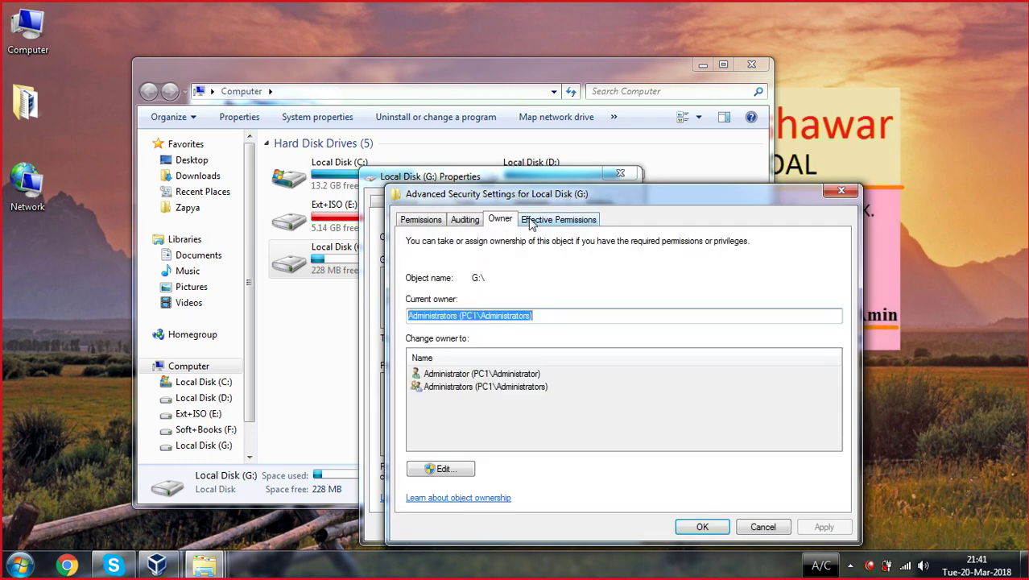
click(533, 219)
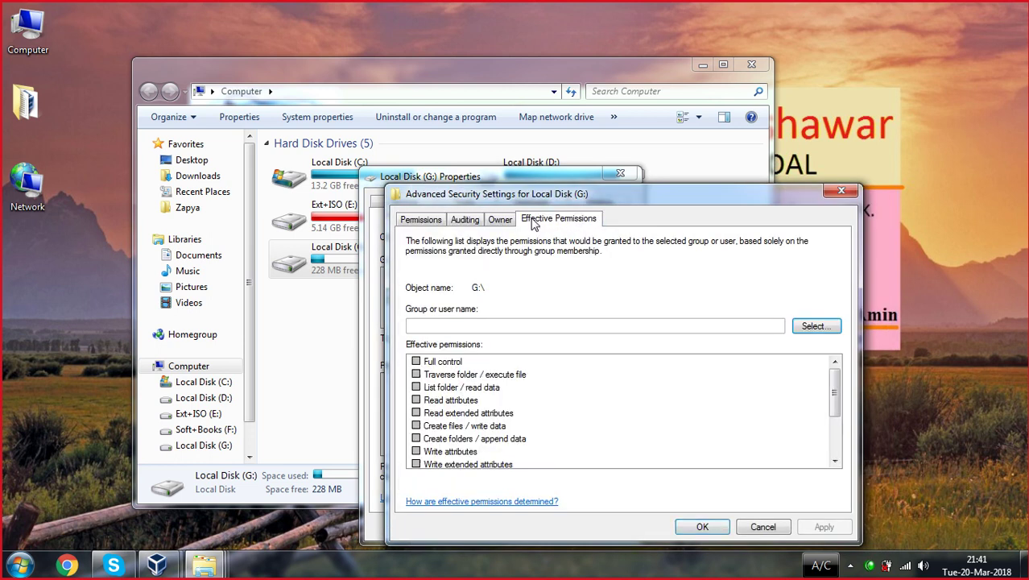
click(838, 194)
click(621, 172)
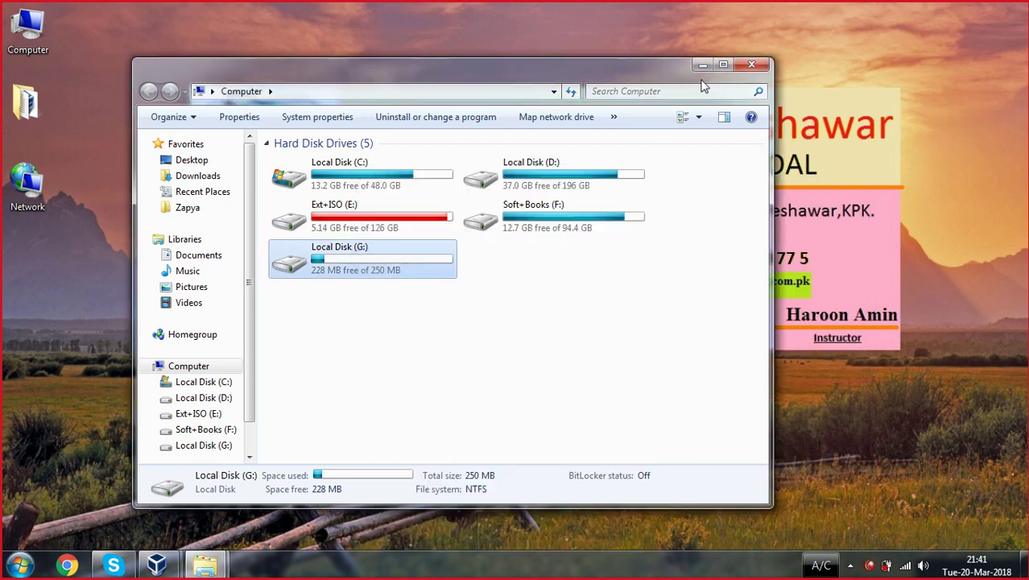
key(alt+F4)
right_click(526, 92)
click(581, 135)
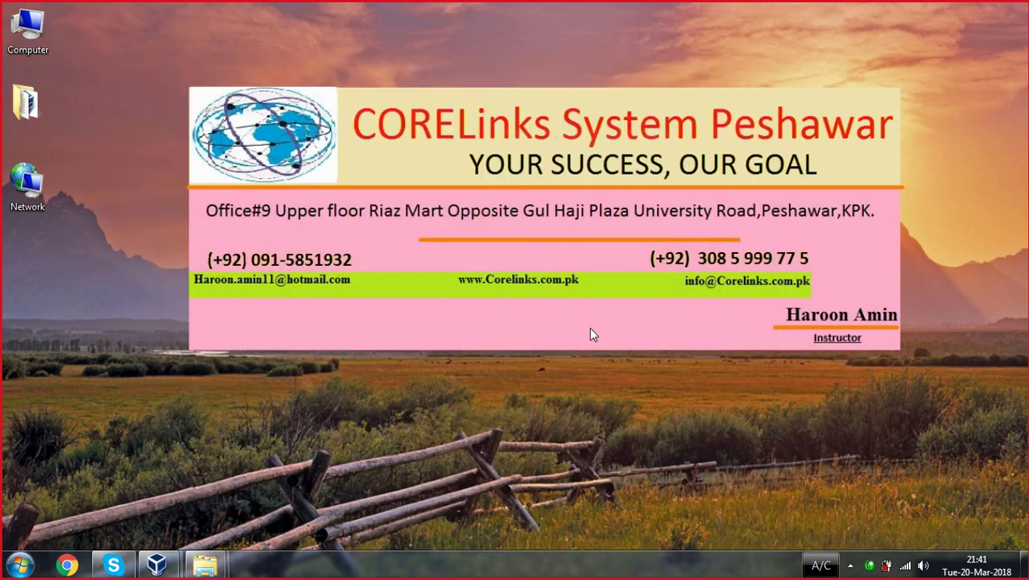